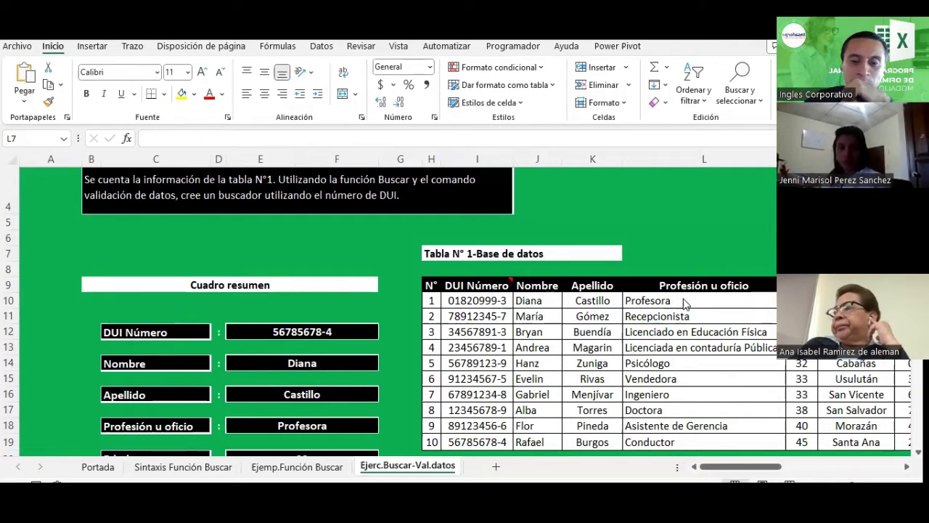
Select the DUI input cell E12 and highlight the data table
left_click(682, 247)
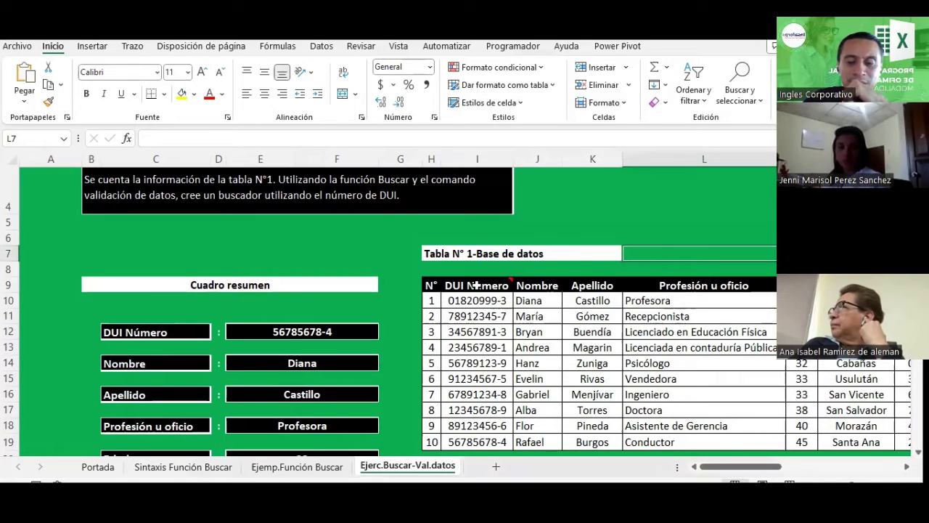
scroll(476, 284, "down", 1)
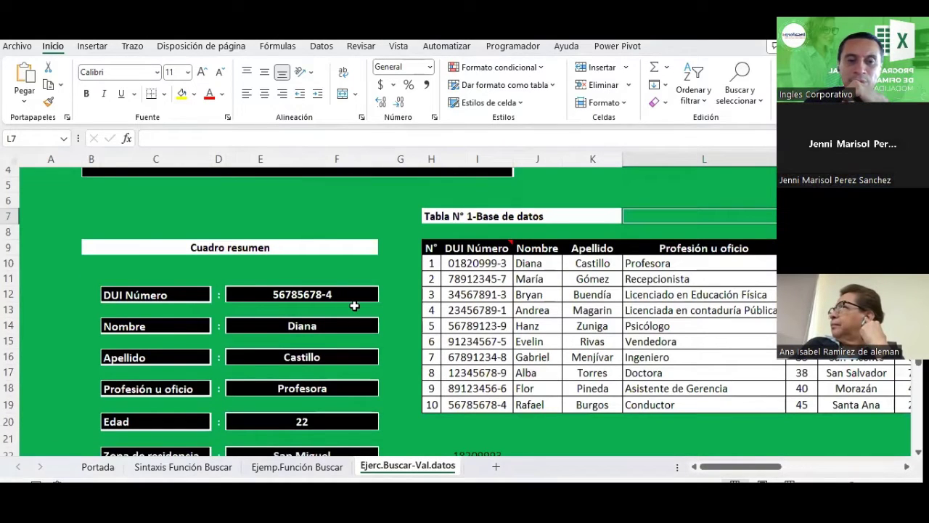
scroll(312, 248, "down", 2)
left_click(308, 237)
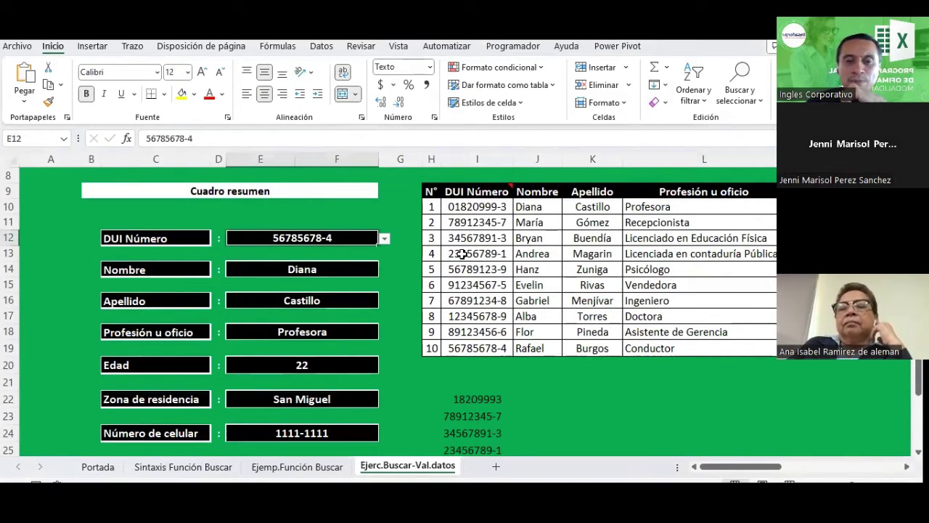
left_click_drag(764, 469, 775, 475)
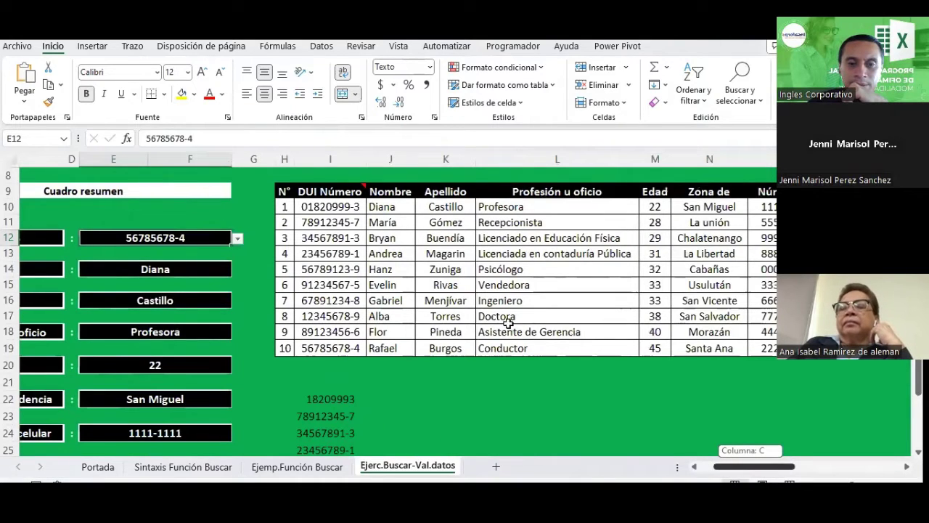
left_click_drag(284, 191, 667, 356)
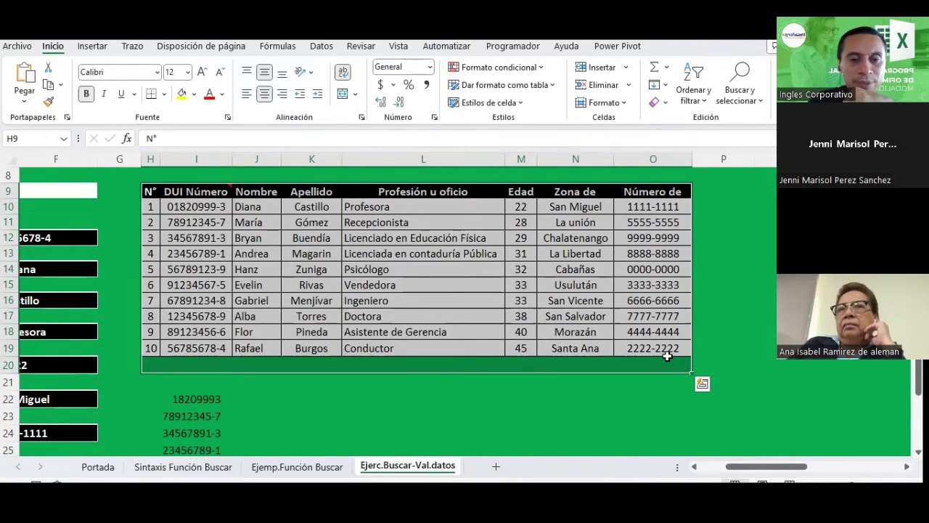
Step along row 12 of the data table through name, surname and zone, then return to E12
key("Up")
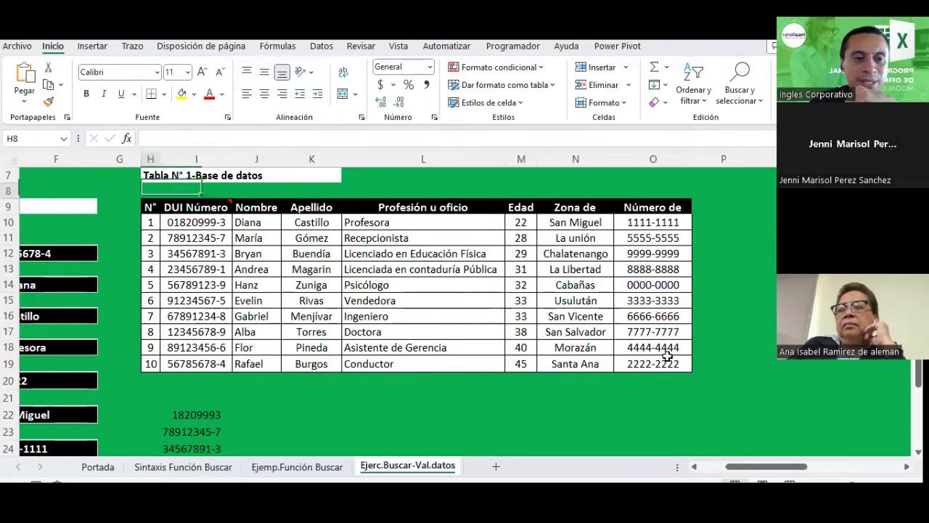
key("Right")
key("Right")
key("Down")
key("Down")
key("Down")
key("Right")
key("Right")
key("Right")
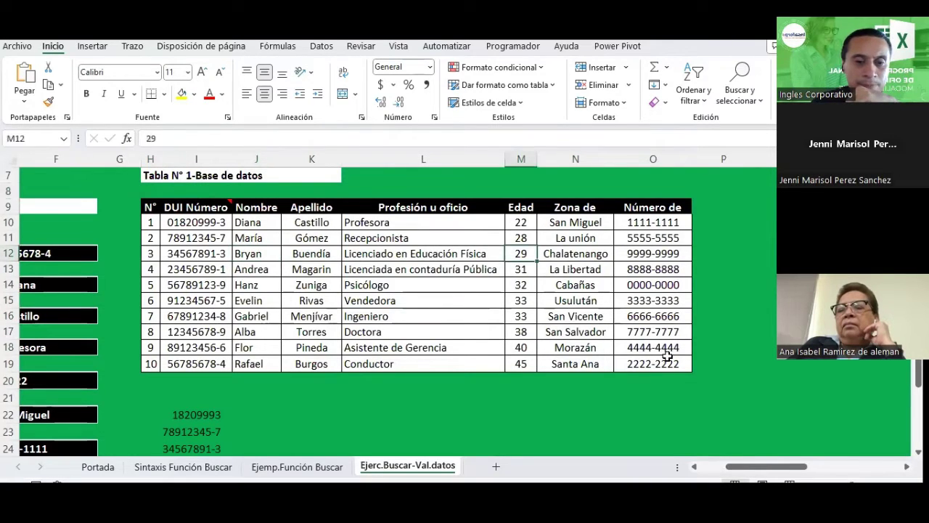
key("Left")
key("Left")
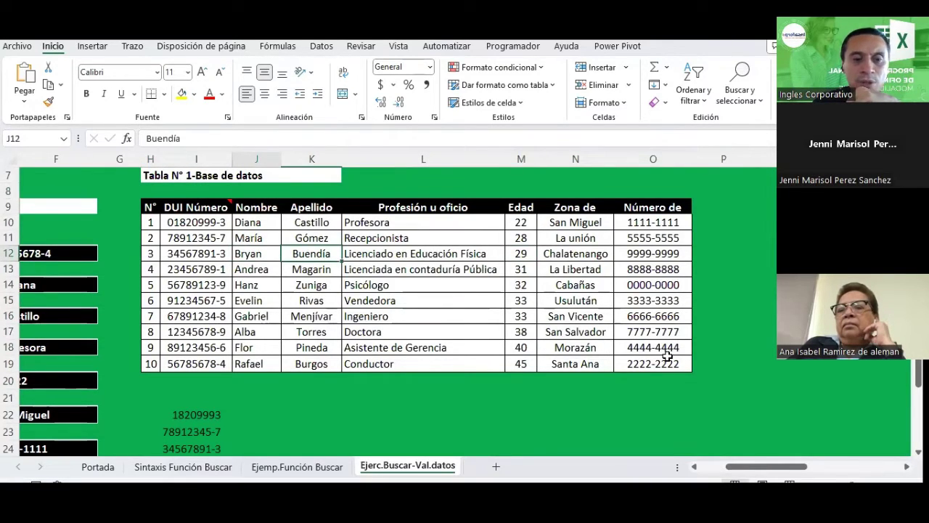
key("Right")
key("Right")
key("Right")
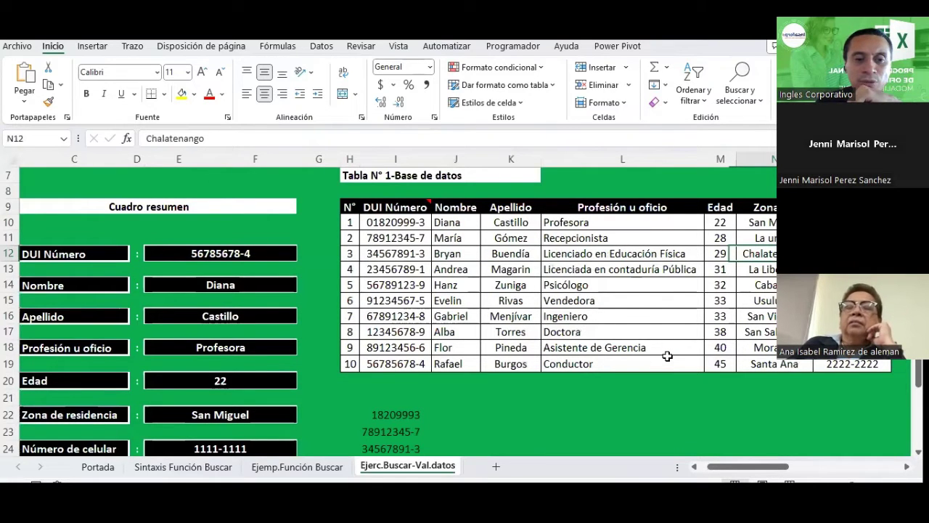
key("Left")
key("Left")
key("Left")
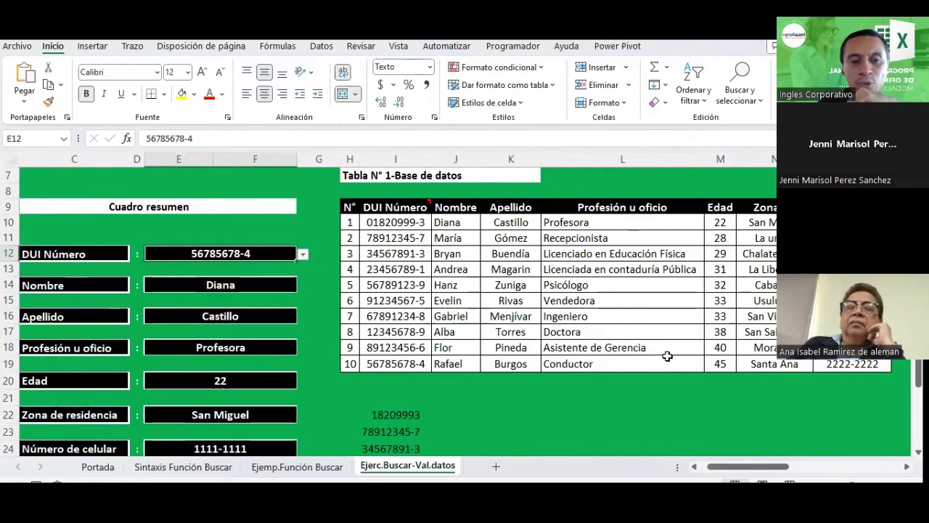
Review the Nombre lookup formula in E14 and the Apellido lookup formula in E16
key("Down")
key("Down")
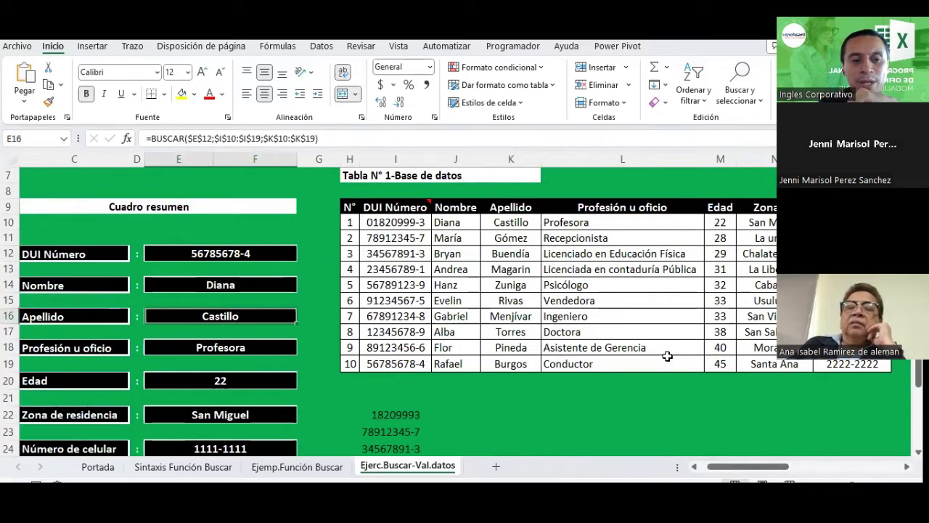
key("Down")
key("Down")
key("Down")
key("Down")
key("Down")
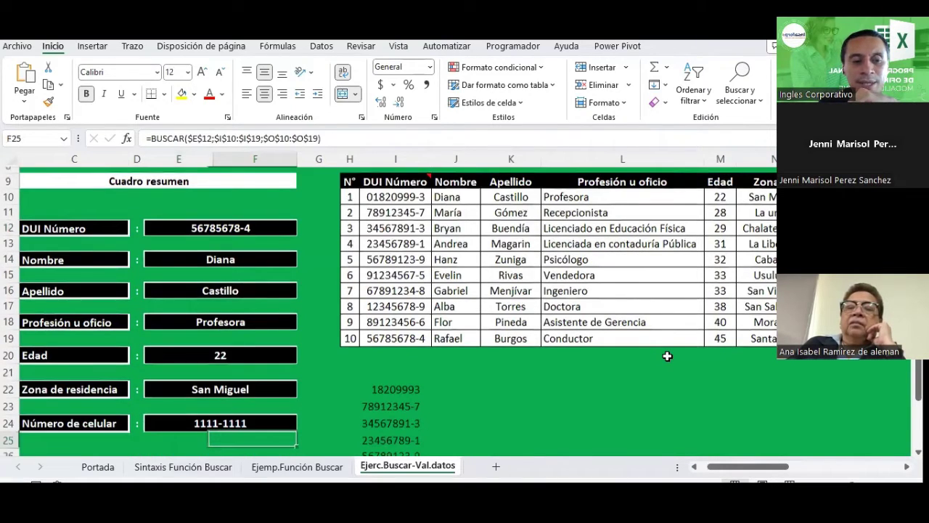
key("Up")
key("Up")
key("Up")
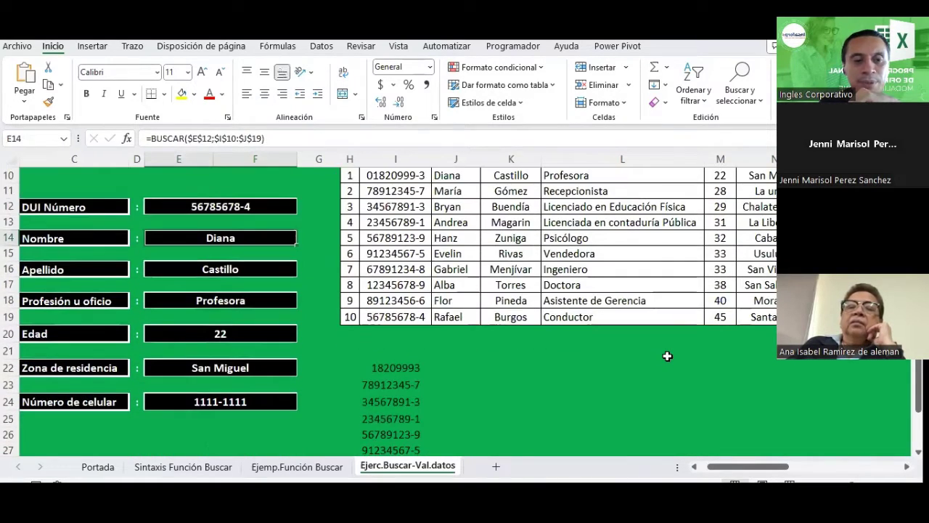
key("Down")
key("Down")
key("Down")
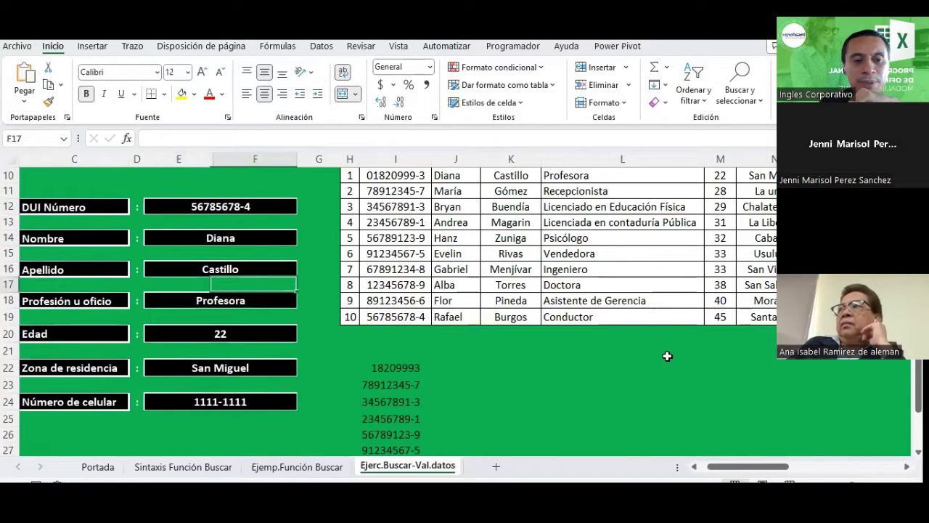
key("Down")
key("Down")
key("Down")
key("Up")
key("Up")
key("Up")
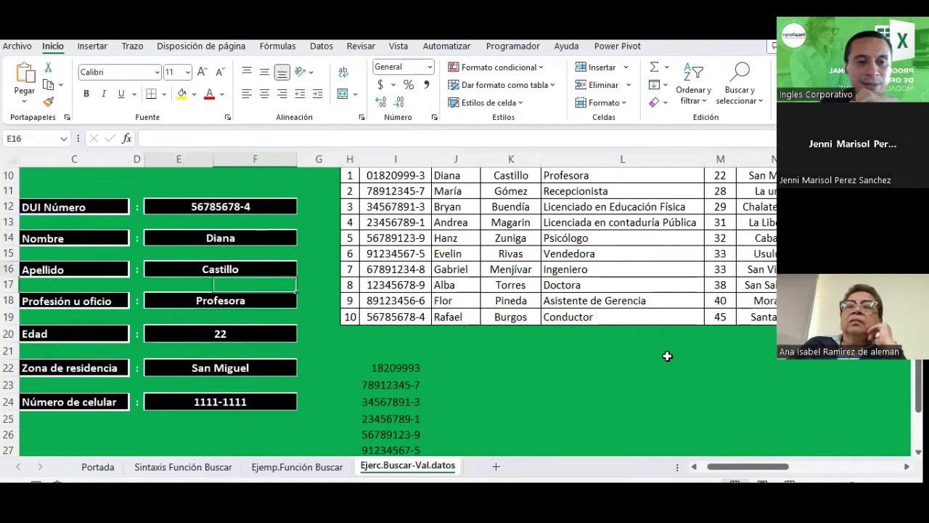
key("Right")
key("Up")
key("Up")
key("Up")
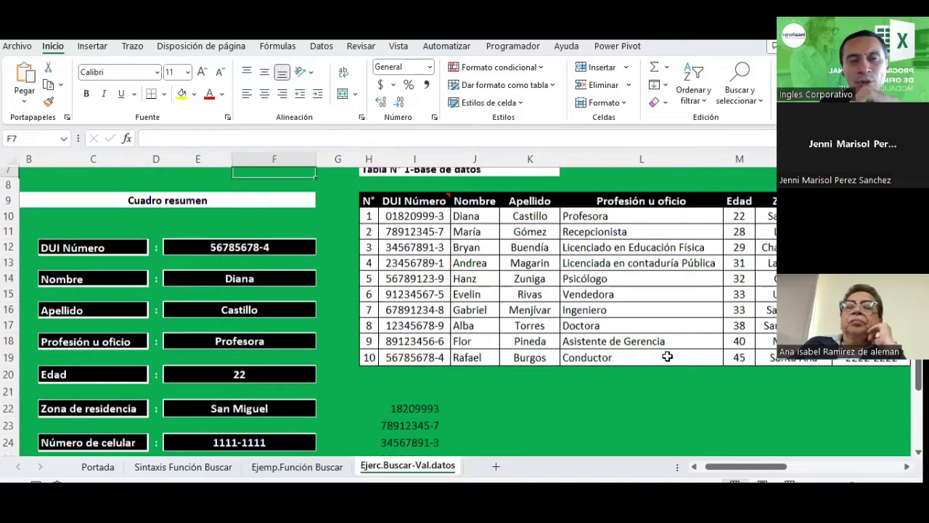
key("Left")
key("Down")
key("Down")
key("Down")
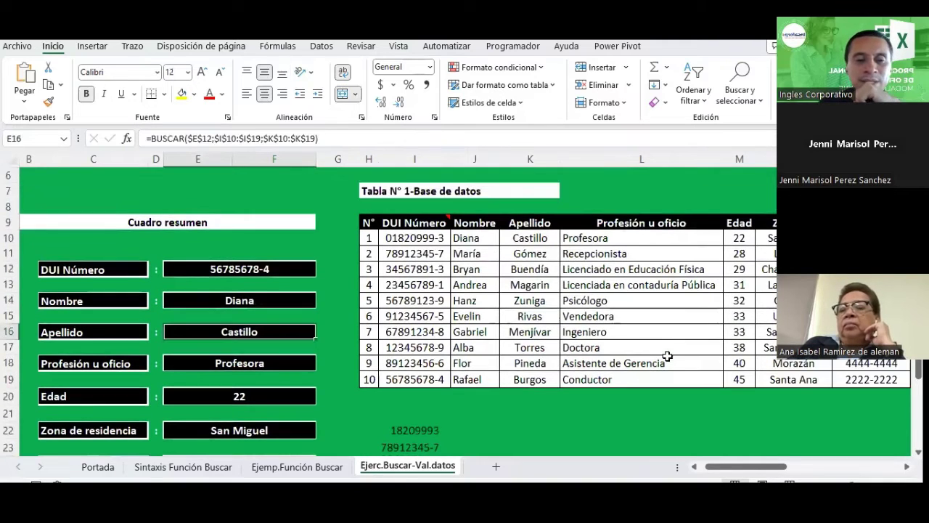
left_click(312, 269)
left_click(321, 269)
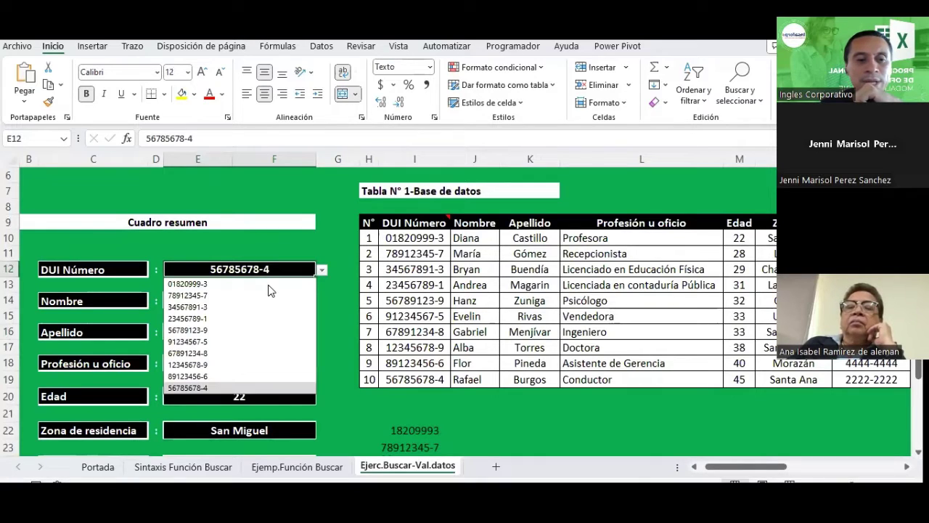
left_click(269, 284)
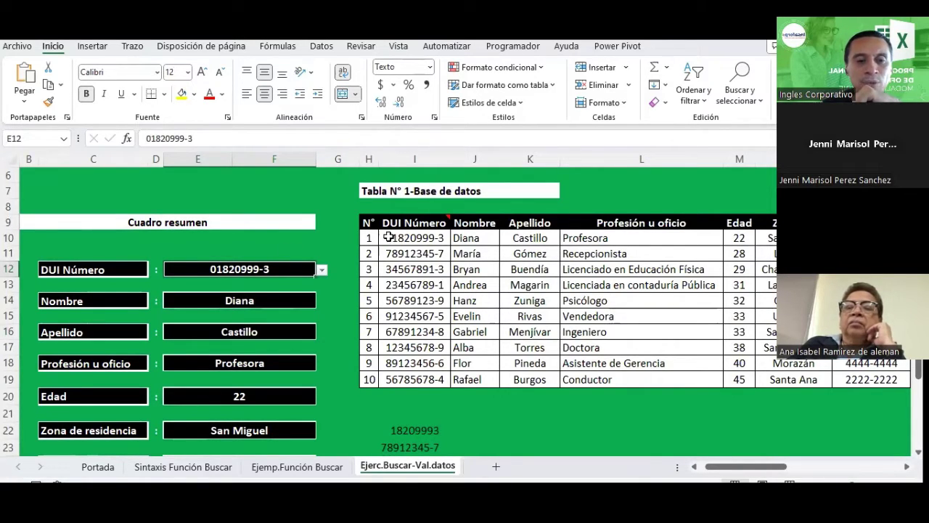
left_click(389, 238)
left_click(307, 267)
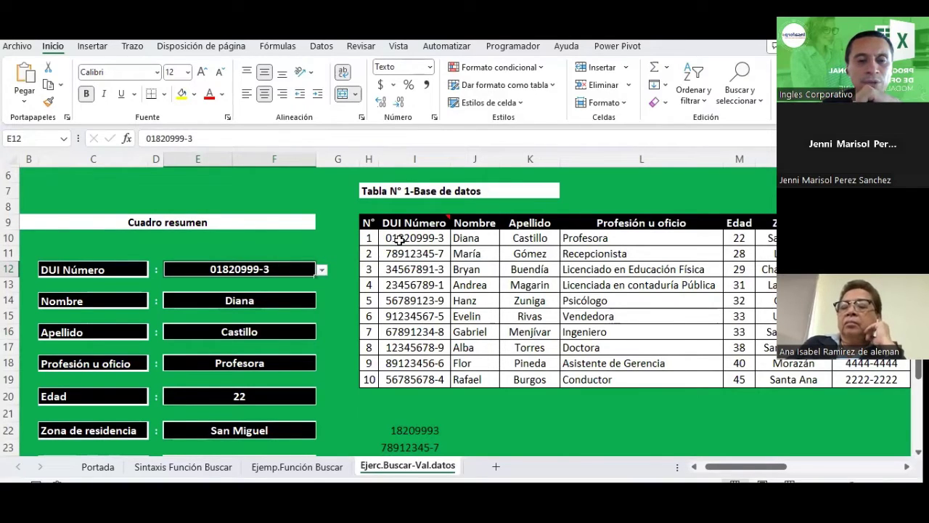
left_click_drag(398, 240, 406, 379)
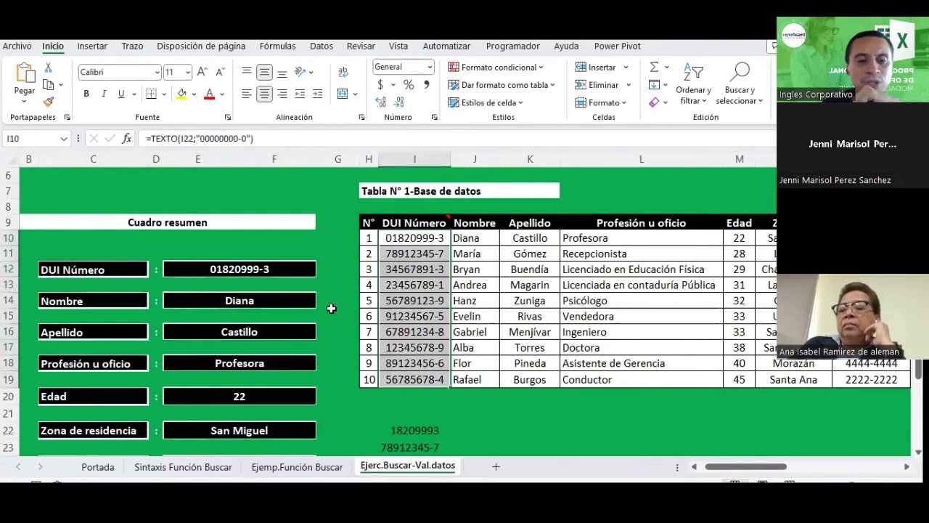
left_click(286, 257)
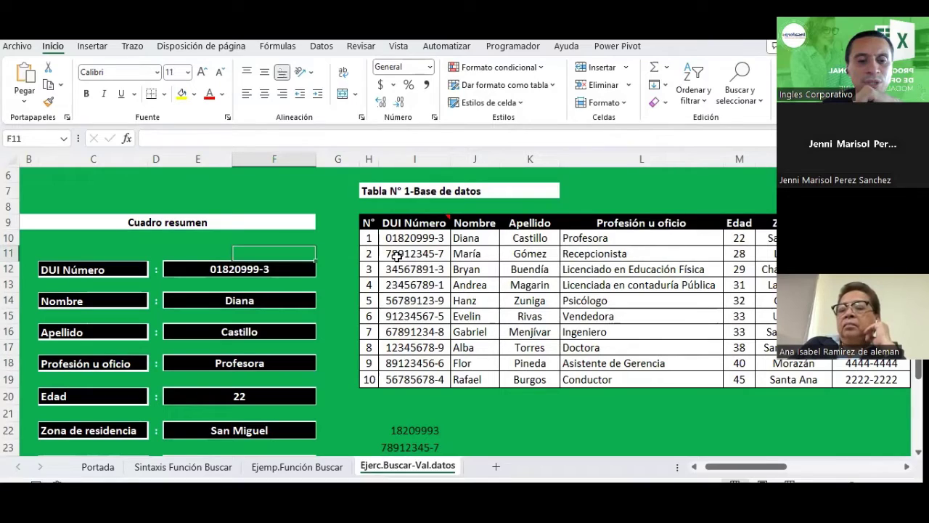
left_click(395, 253)
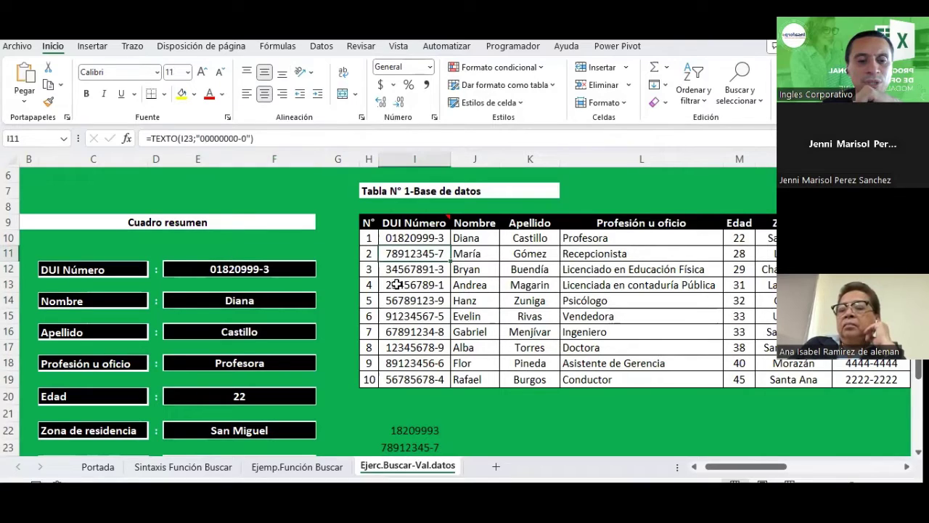
Switch E12 to DUI 78912345-7 and inspect its formula in I11
left_click(312, 272)
left_click(322, 269)
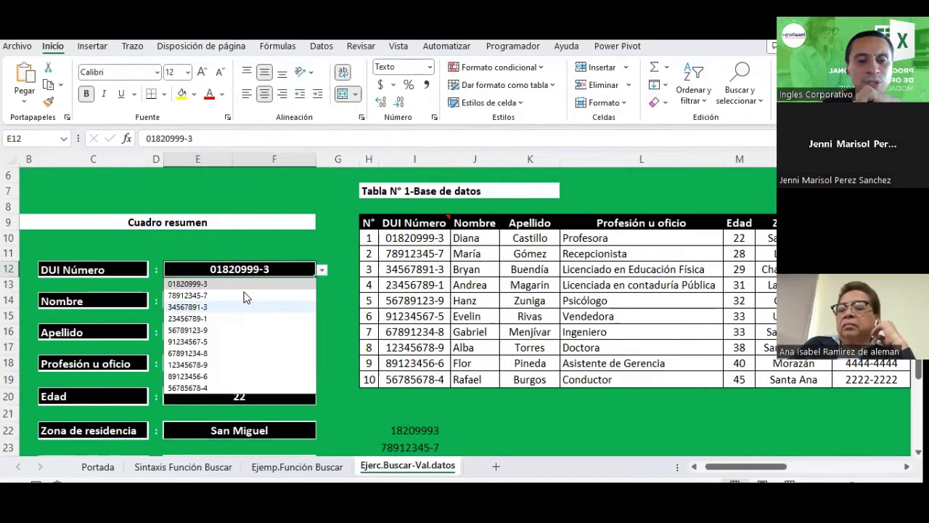
left_click(286, 296)
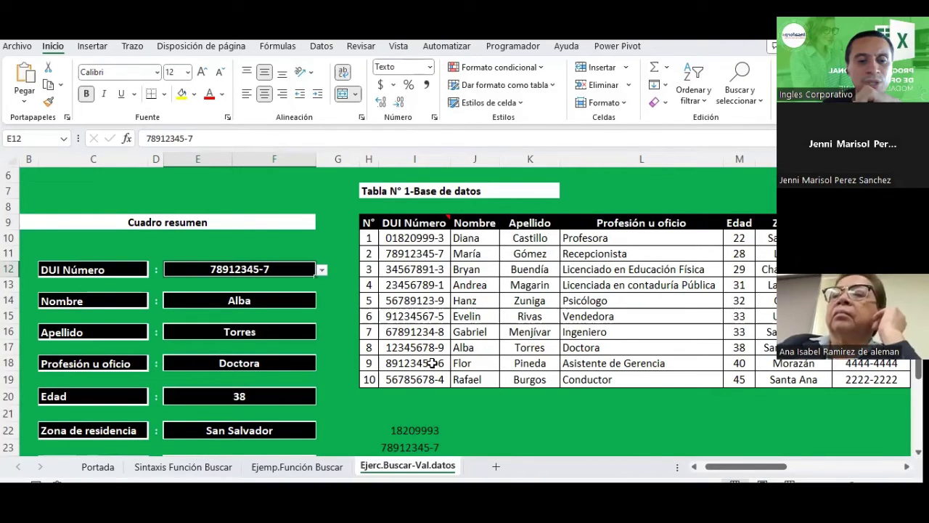
left_click(422, 255)
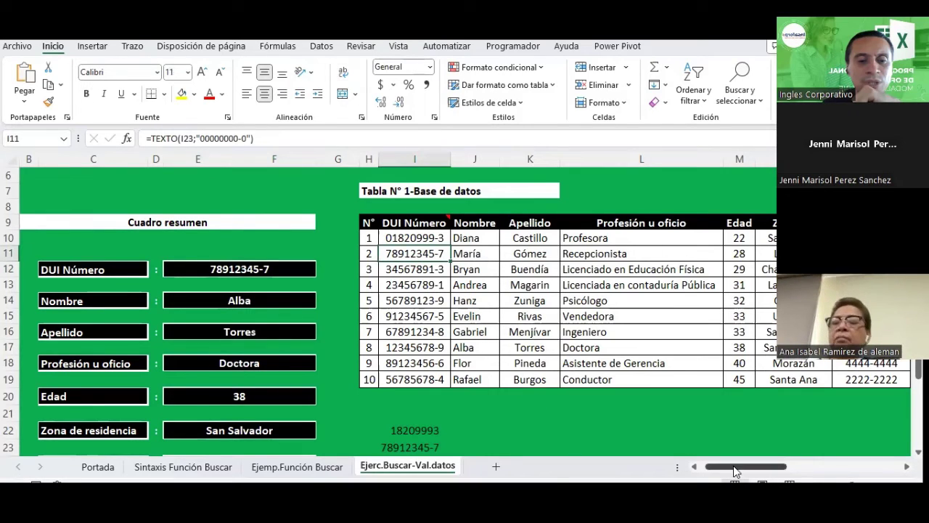
mouse_move(735, 470)
left_mouse_down()
mouse_move(755, 472)
mouse_move(739, 471)
left_mouse_up()
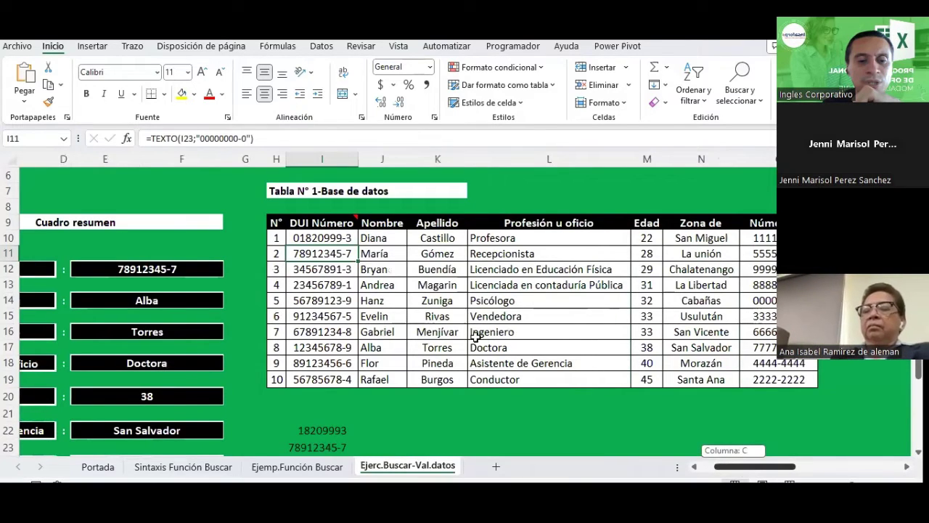
Pick DUI 34567891-3 for the lookup and view the Nombre formula in E14
left_click(191, 304)
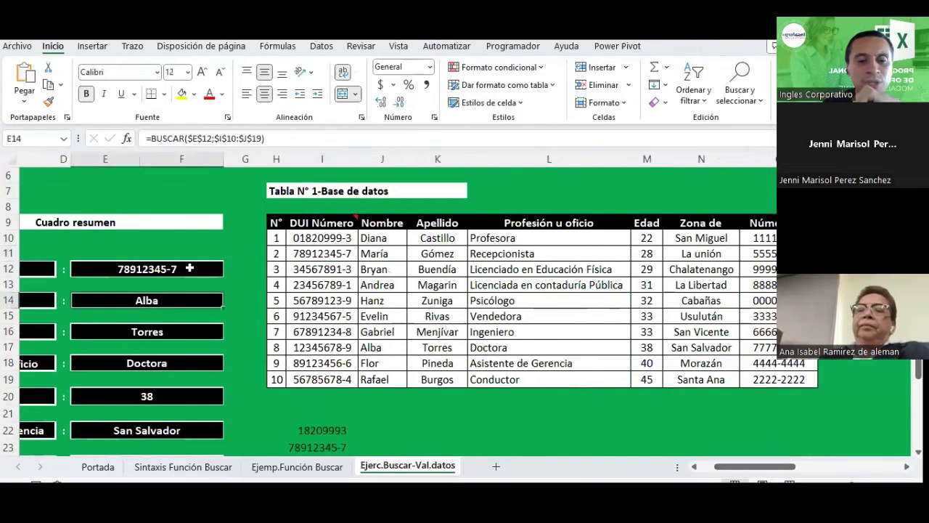
left_click(216, 270)
left_click(229, 269)
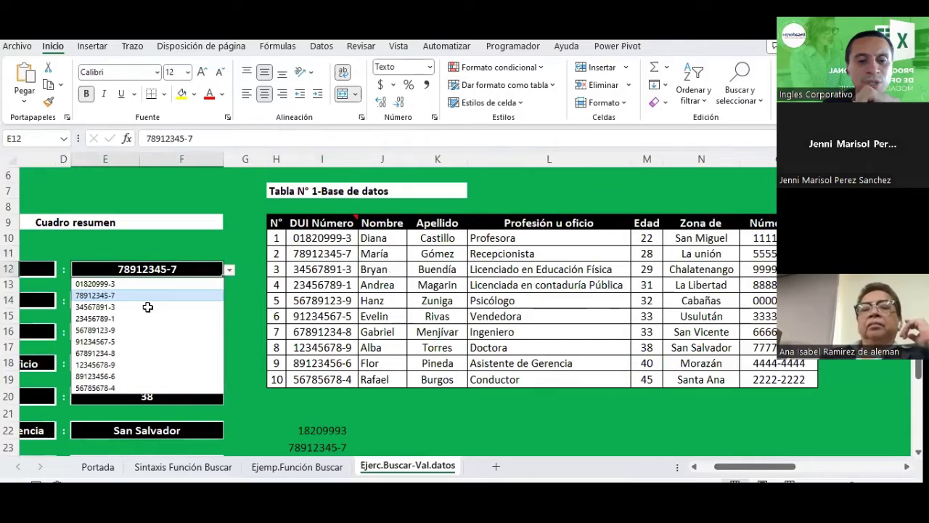
left_click(149, 305)
left_click(177, 302)
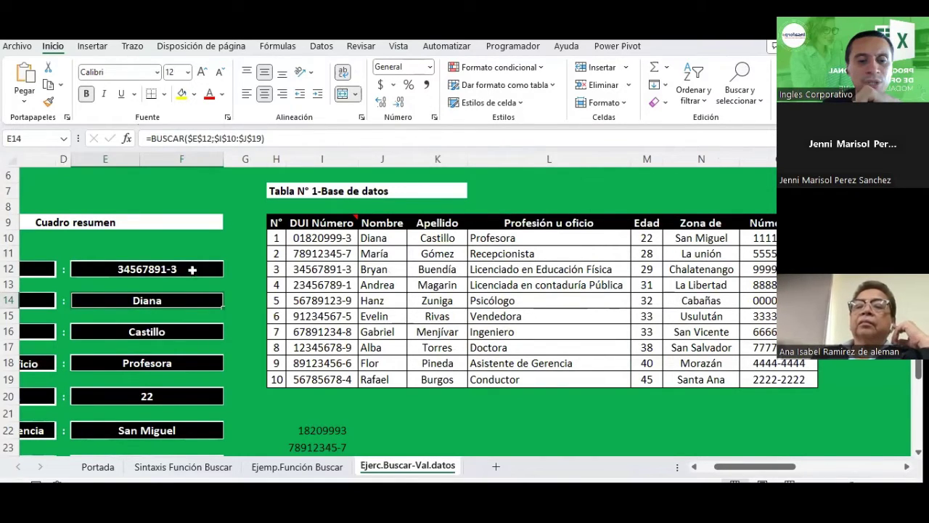
Set E12 to DUI 23456789-1, check the BUSCAR formula in E14, and select I10:N19
left_click(188, 269)
key("alt+Down")
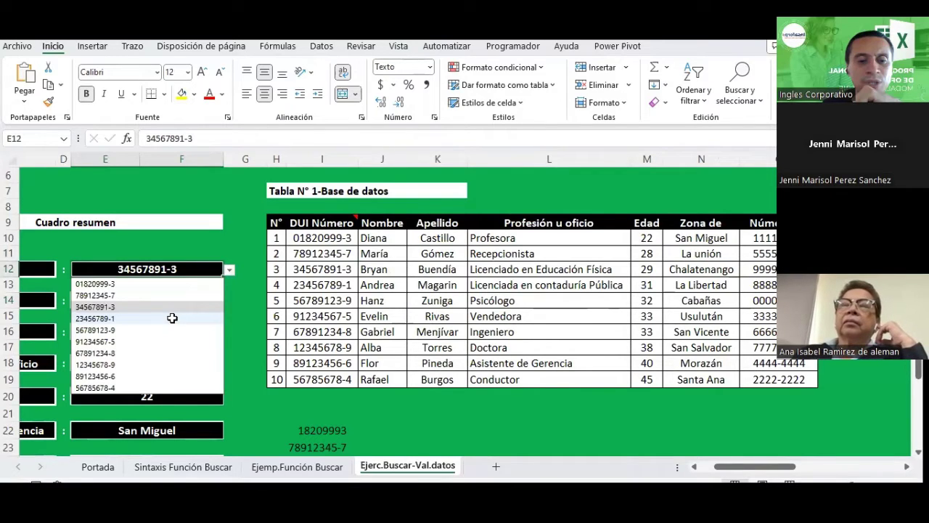
left_click(172, 318)
left_click(183, 301)
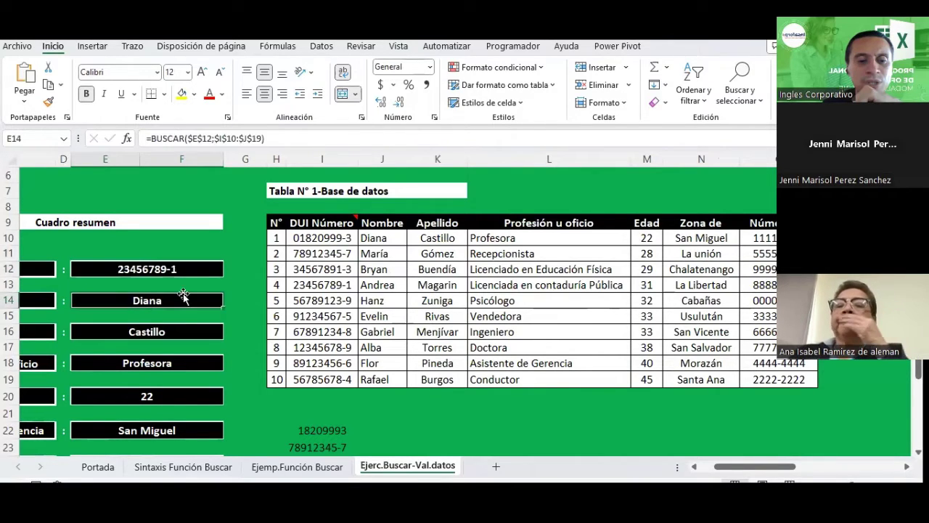
left_click(182, 270)
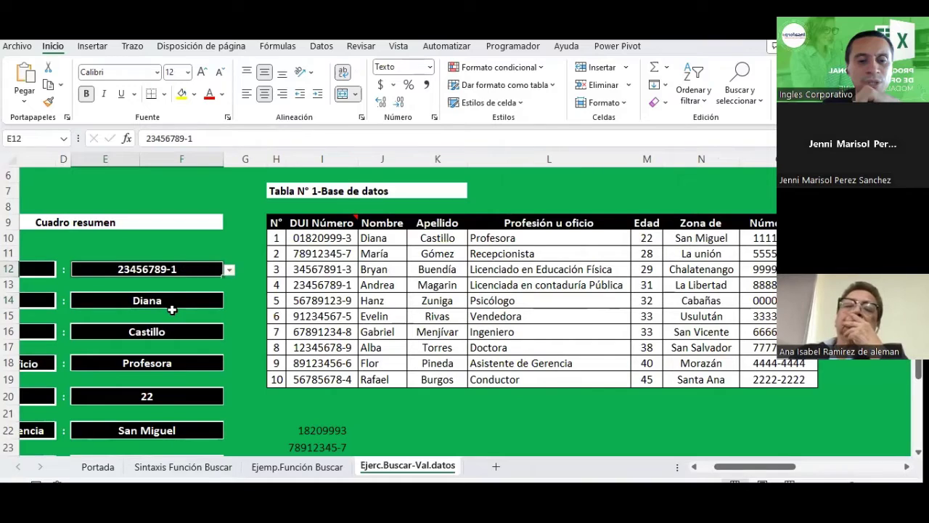
left_click(173, 300)
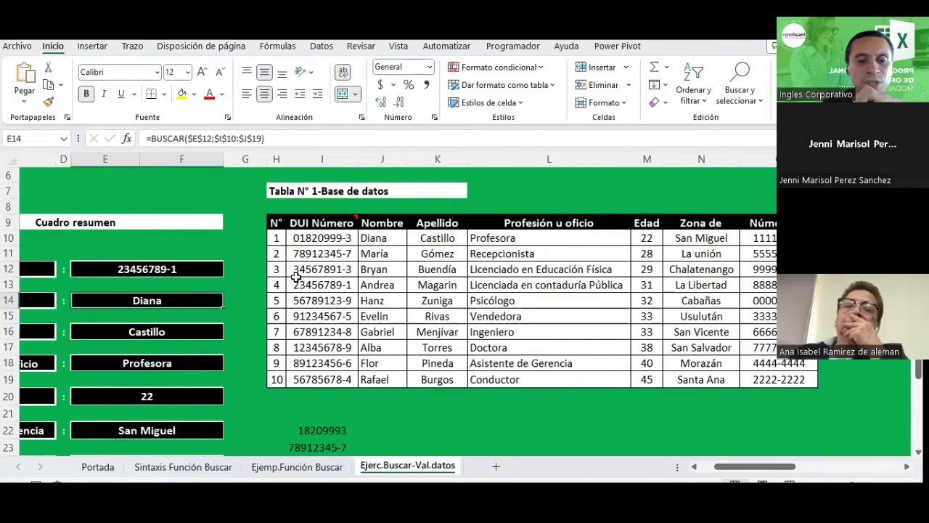
left_click_drag(321, 237, 779, 379)
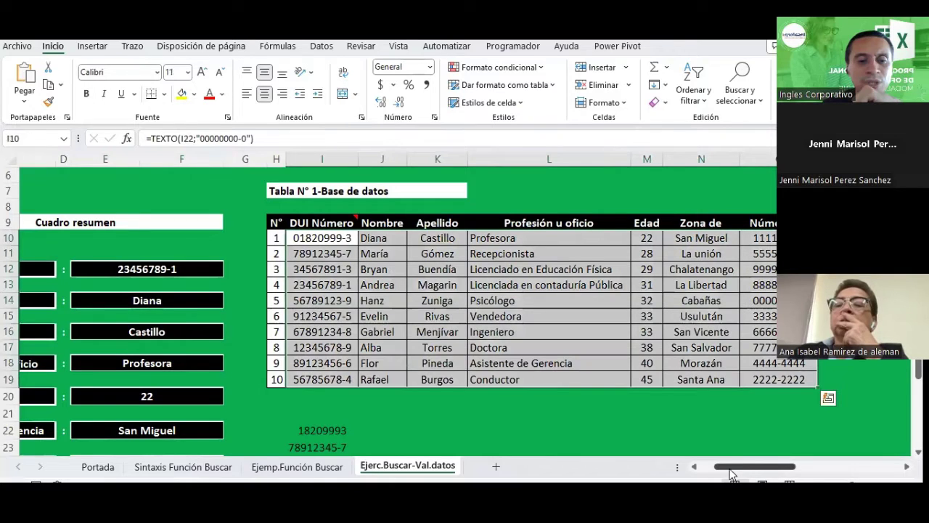
Custom-sort the table I10:N19 by the Nombre column
left_click_drag(735, 465, 719, 477)
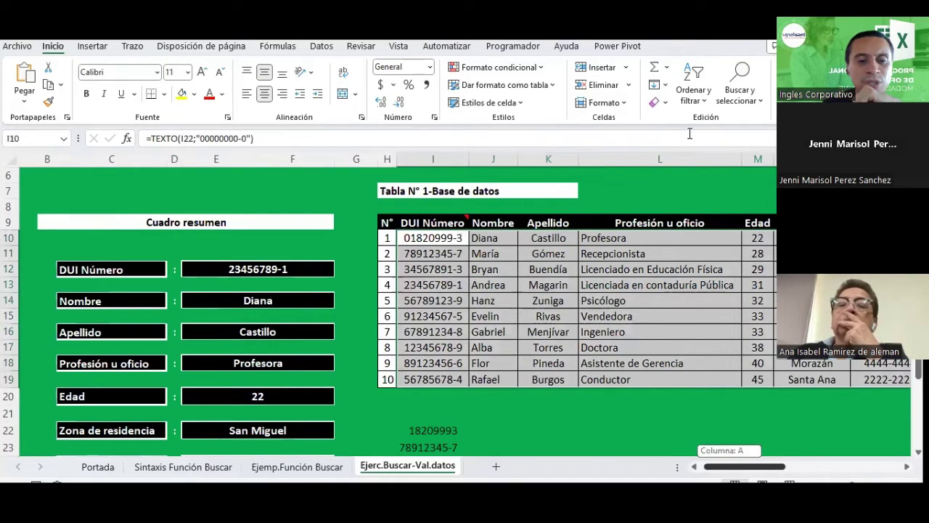
left_click(730, 155)
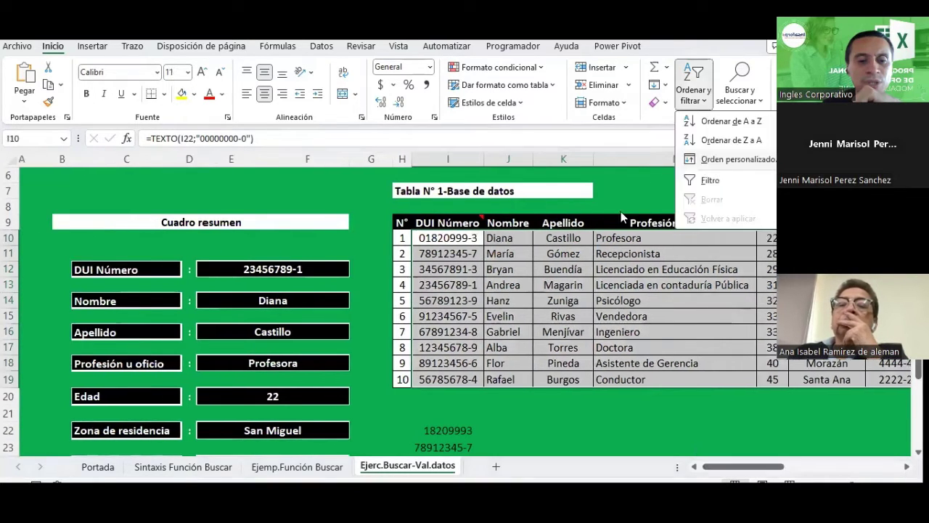
left_click(524, 229)
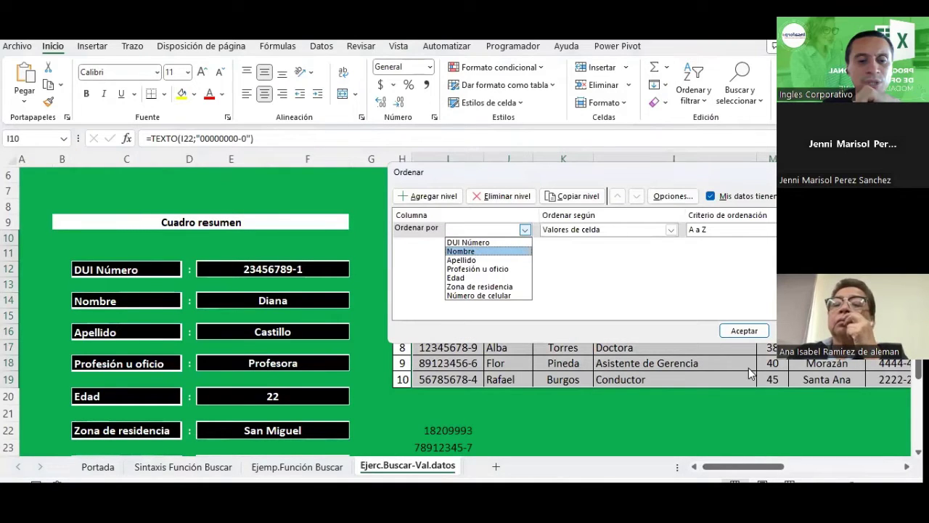
left_click(733, 331)
left_click(733, 330)
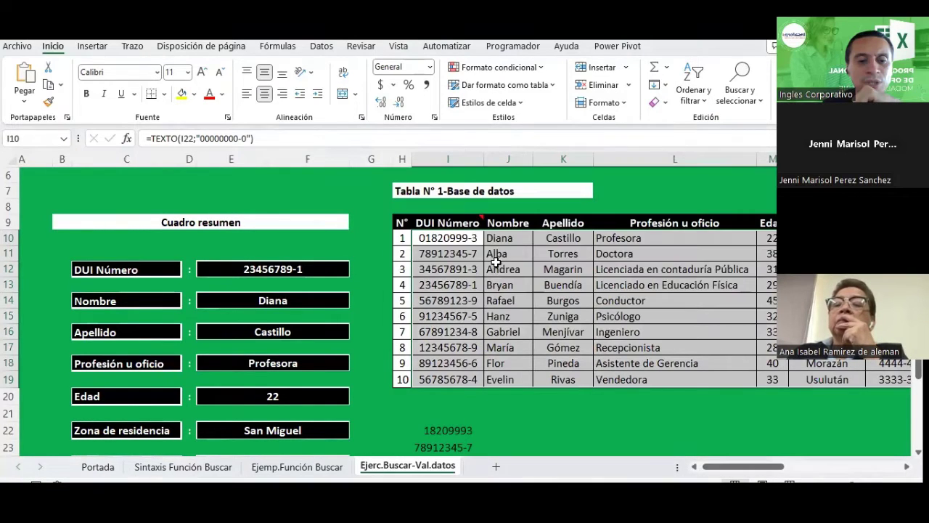
left_click(272, 269)
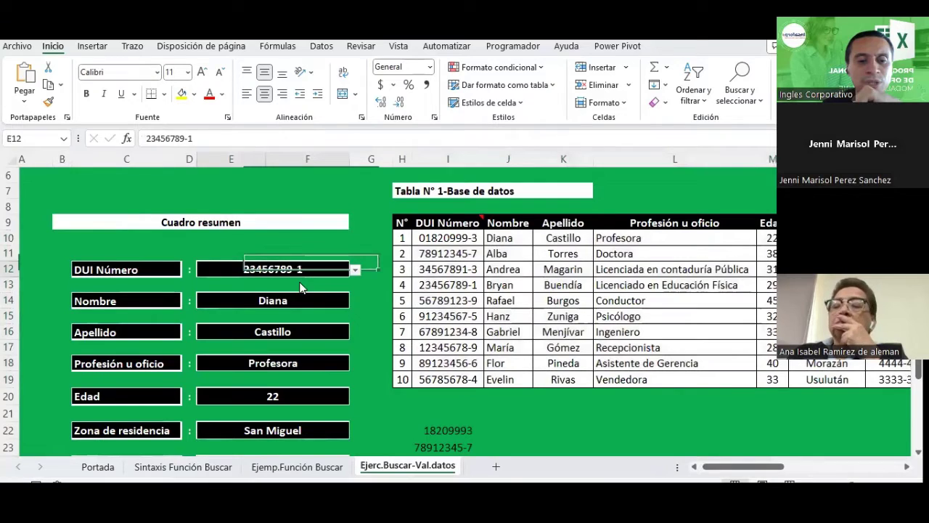
key("alt+Down")
key("Return")
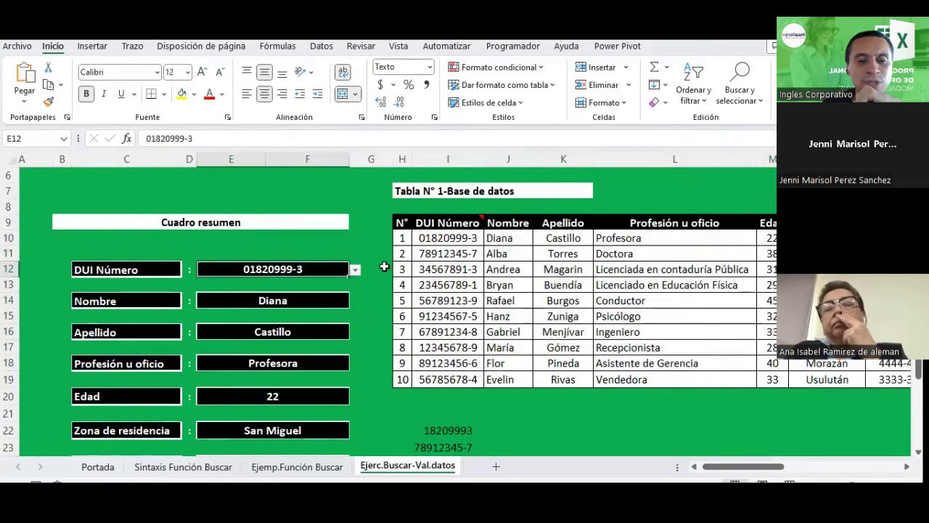
left_click(355, 270)
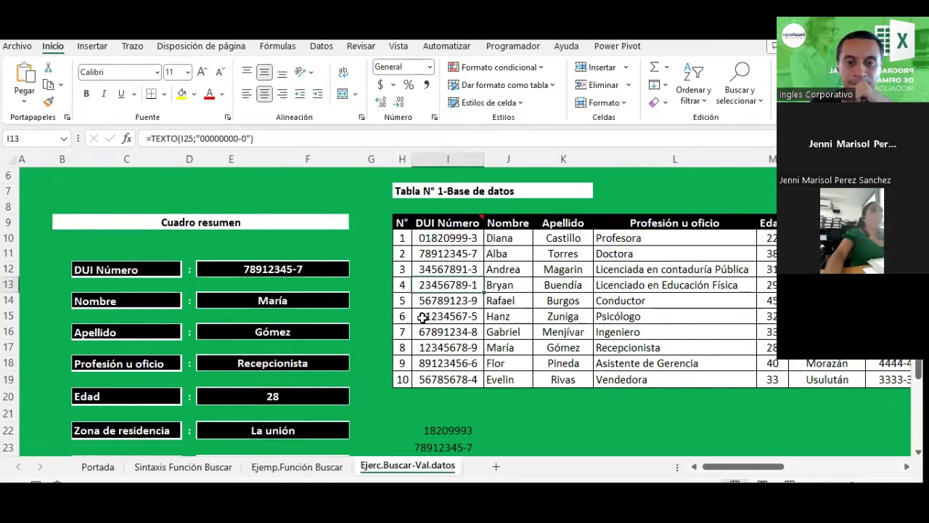
Compare the first name in J10 and surname in K13, then go to the Ejemp.Función Buscar sheet
left_click(508, 238)
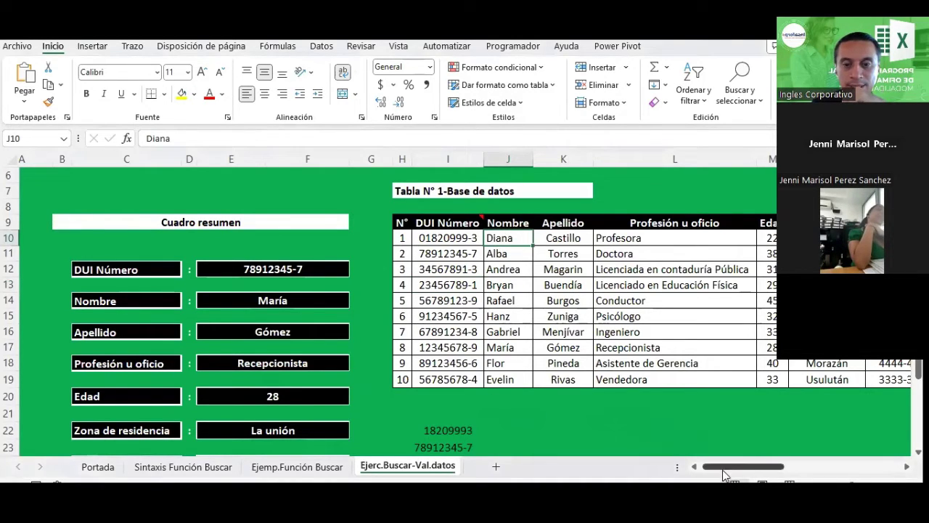
mouse_move(723, 465)
left_mouse_down()
mouse_move(735, 467)
mouse_move(724, 467)
left_mouse_up()
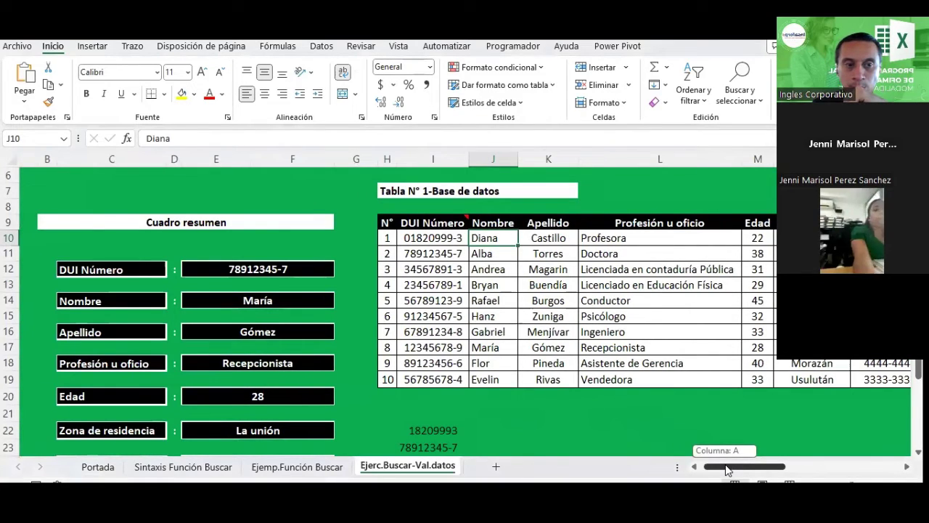
left_click(338, 311)
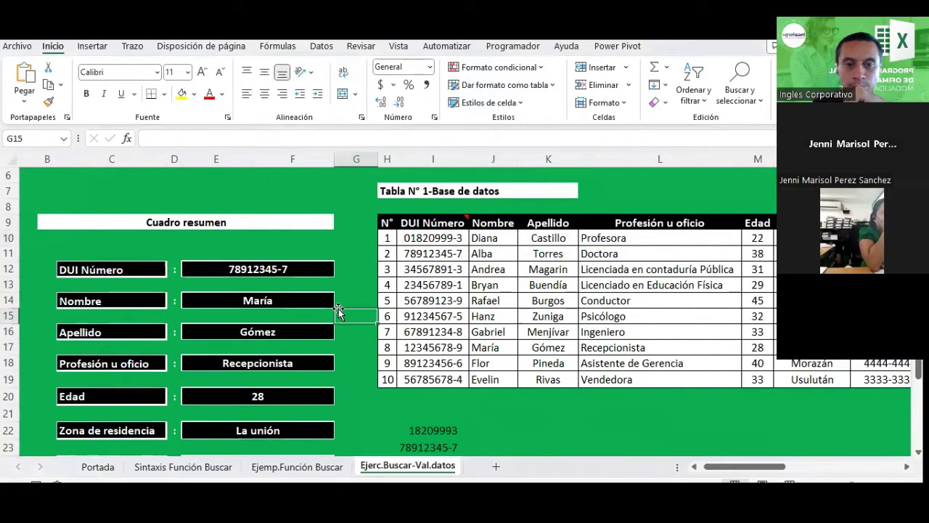
left_click(576, 286)
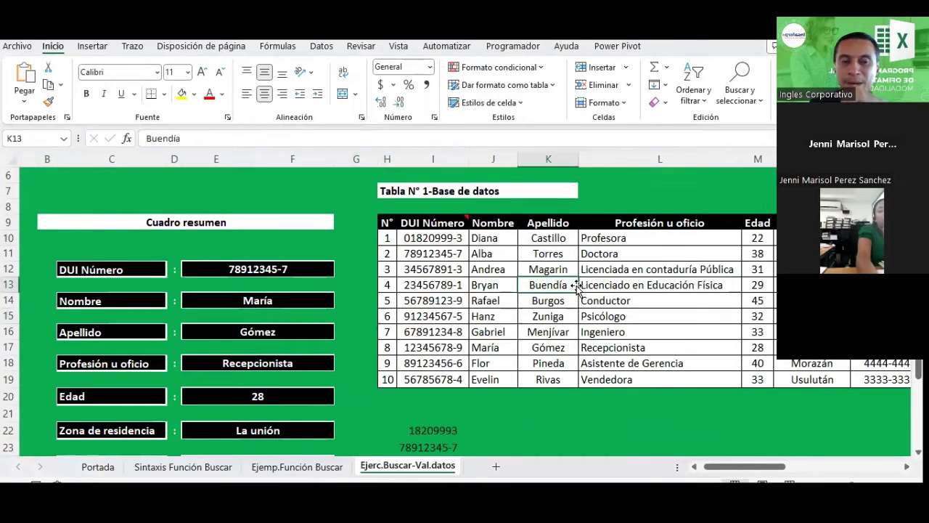
left_click(328, 468)
scroll(310, 292, "up", 4)
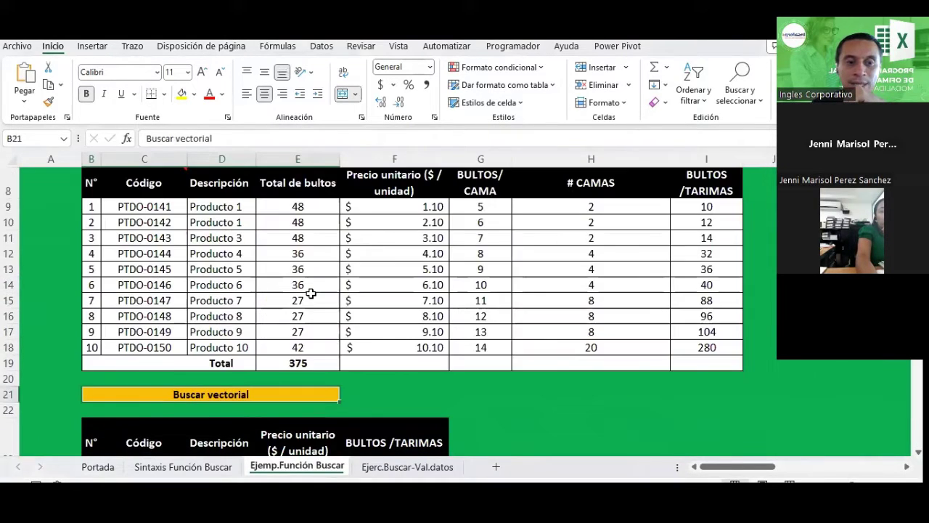
scroll(311, 292, "up", 3)
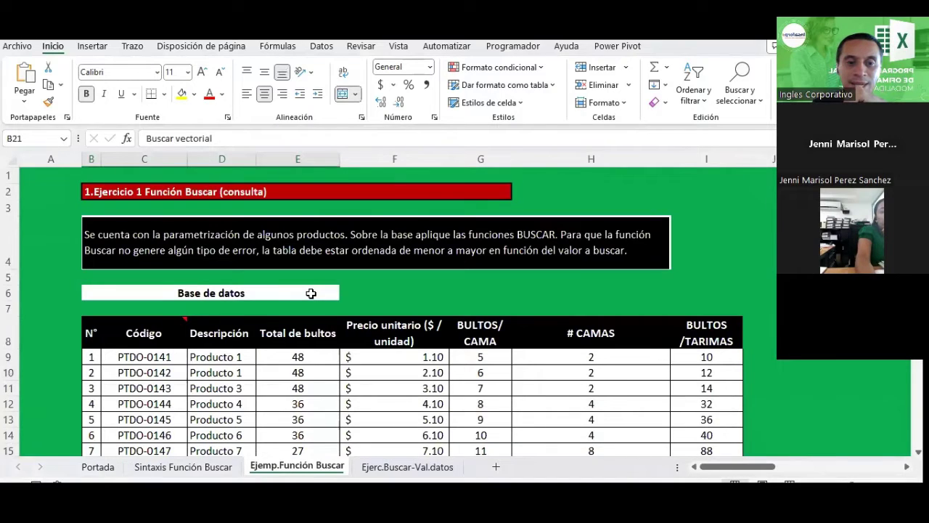
scroll(311, 293, "down", 3)
scroll(311, 292, "down", 2)
scroll(310, 292, "up", 2)
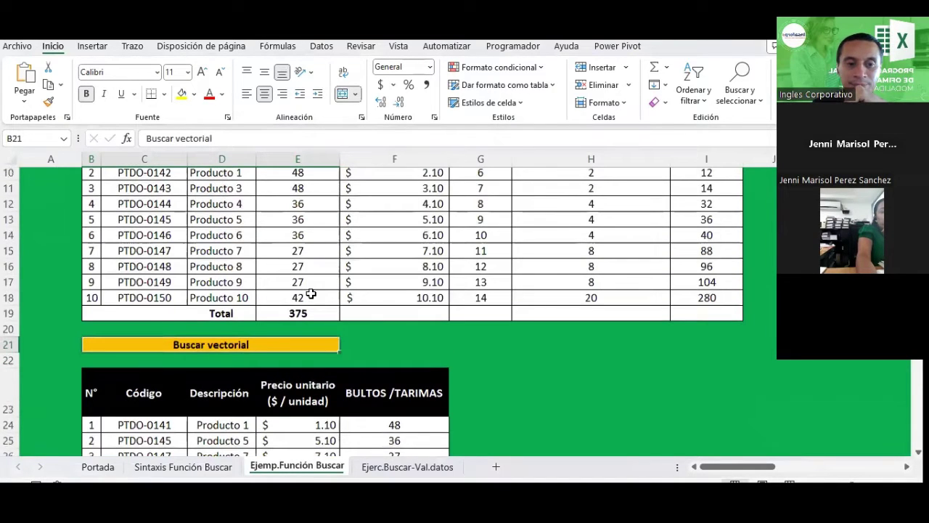
scroll(311, 292, "down", 3)
left_click(324, 296)
scroll(400, 293, "up", 1)
scroll(400, 294, "up", 1)
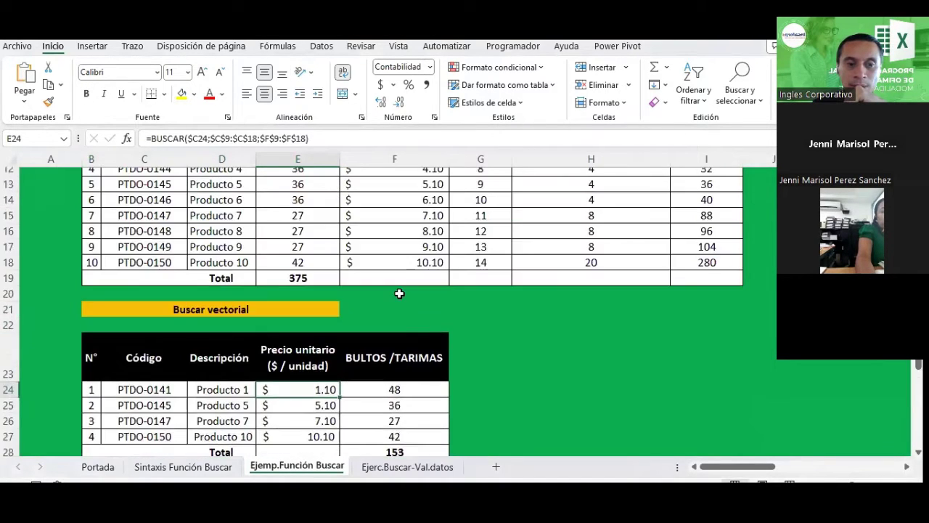
scroll(399, 294, "up", 1)
scroll(399, 293, "up", 1)
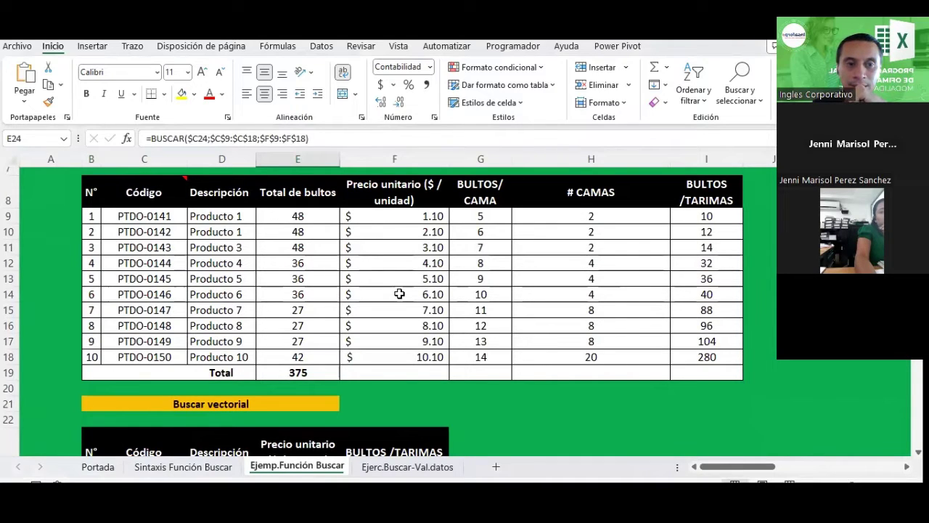
left_click(398, 467)
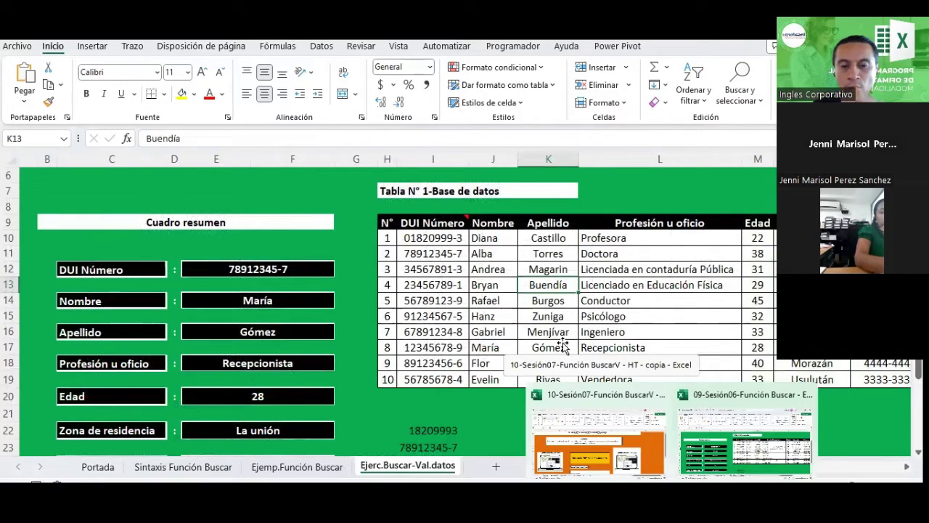
Switch to the 10-Sesión07-Función BuscarV workbook and view its Fun.BuscarV sheet
left_click(599, 435)
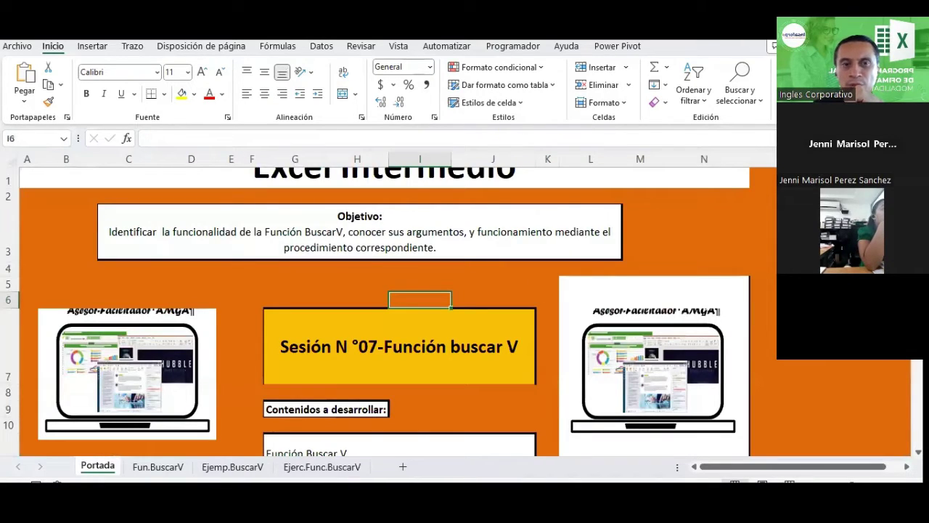
left_click(547, 284)
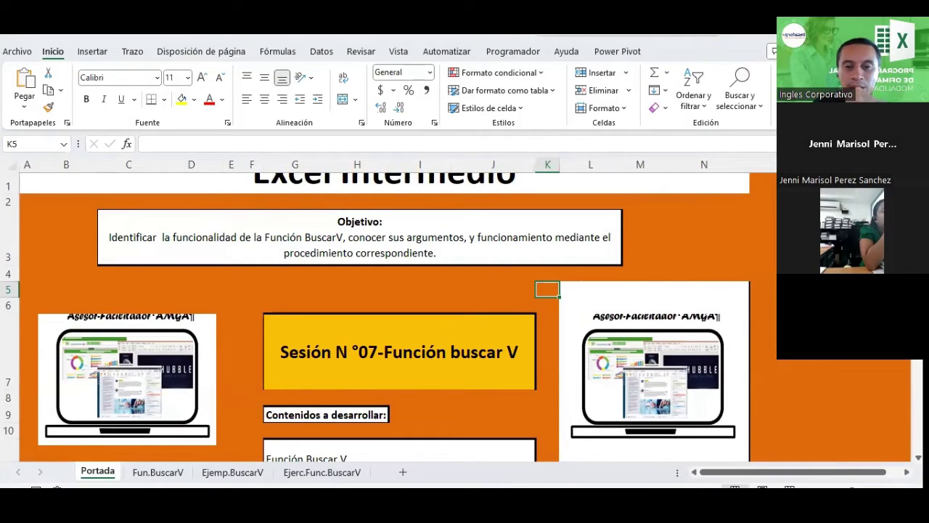
left_click(395, 287)
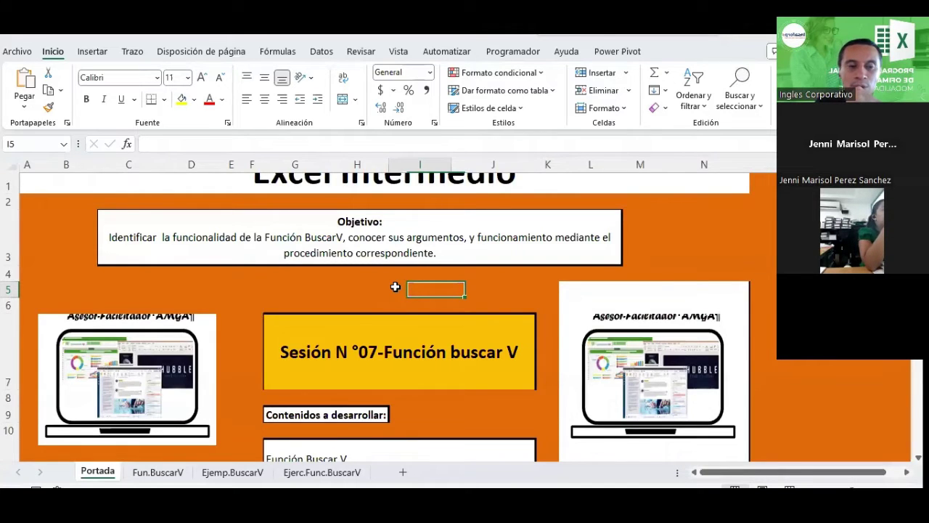
scroll(395, 287, "down", 1)
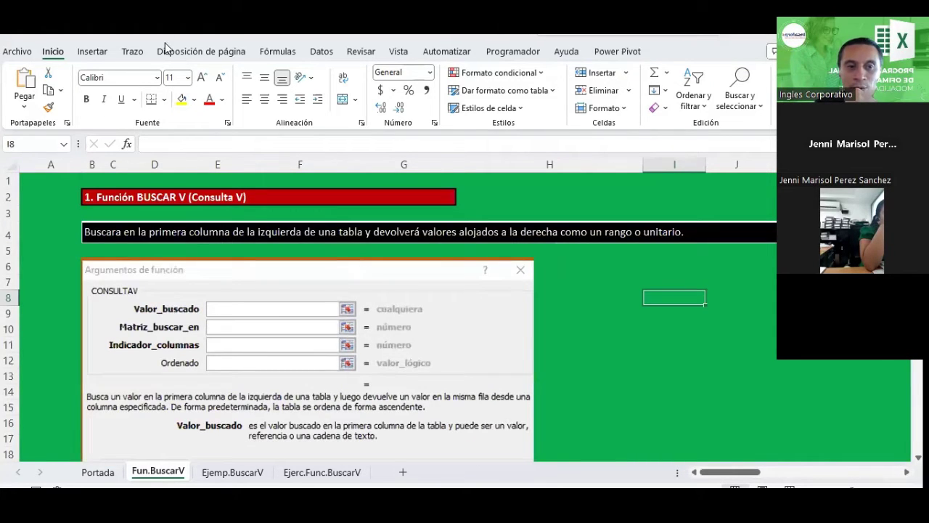
With the Draw pen, note 'Crit' at Valor_buscado and 'Rango Co' at Matriz_buscar_en, joined by an arrow
left_click(133, 52)
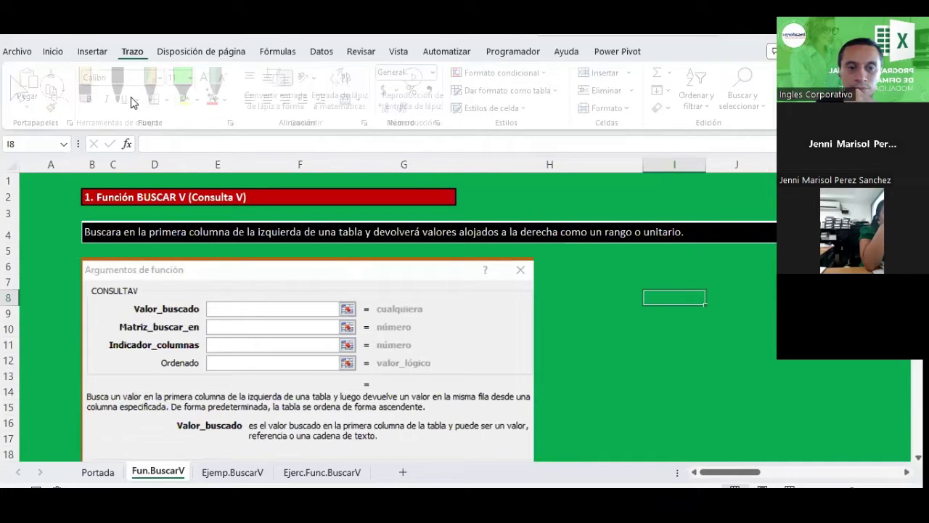
left_click_drag(116, 304, 145, 284)
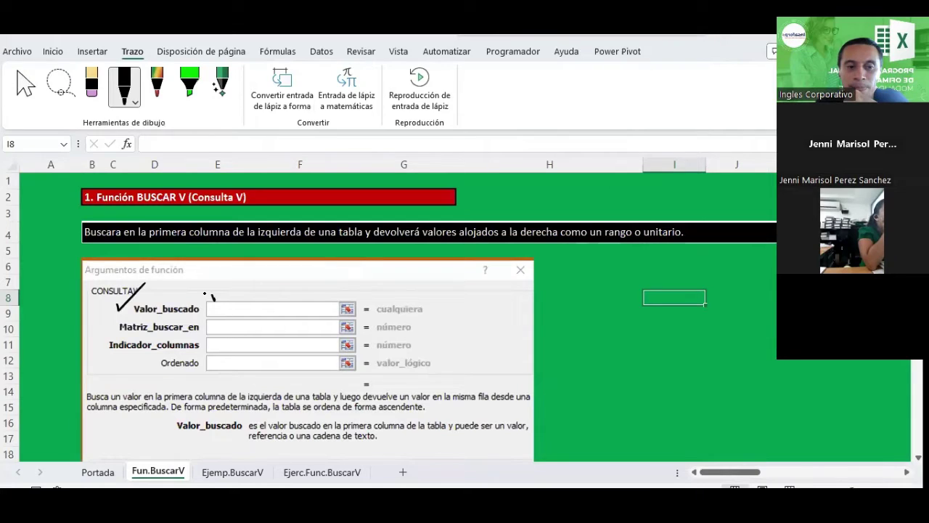
mouse_move(208, 310)
left_mouse_down()
mouse_move(233, 310)
mouse_move(244, 295)
mouse_move(243, 303)
left_mouse_up()
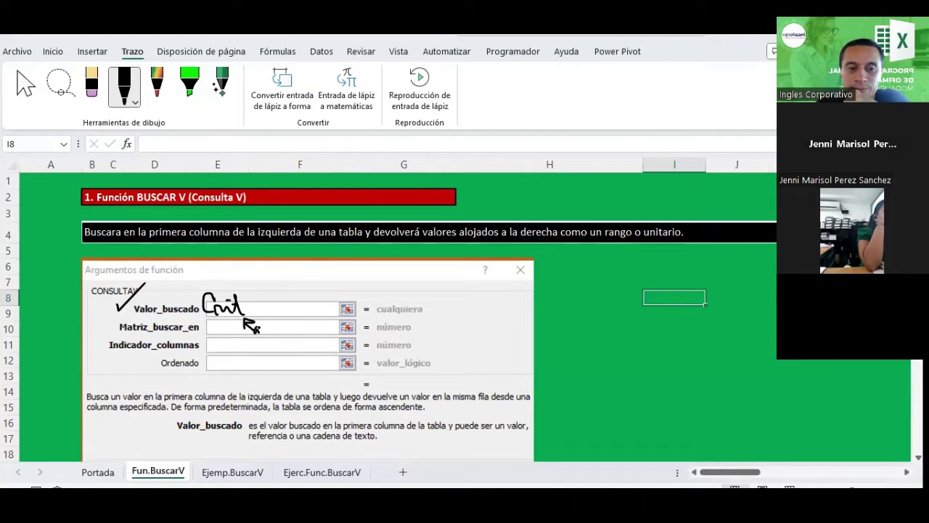
left_click_drag(255, 330, 285, 329)
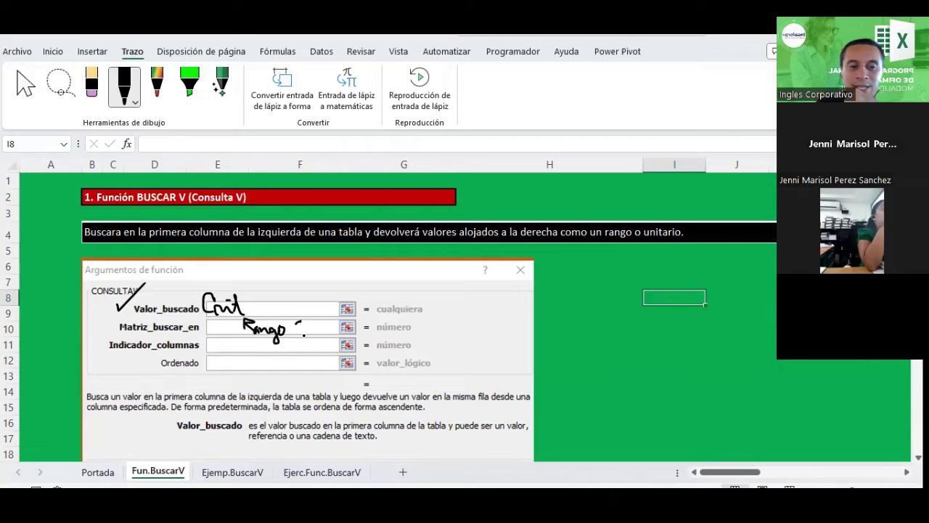
left_click_drag(298, 323, 299, 334)
mouse_move(312, 325)
left_mouse_down()
mouse_move(270, 280)
mouse_move(245, 305)
mouse_move(258, 303)
left_mouse_up()
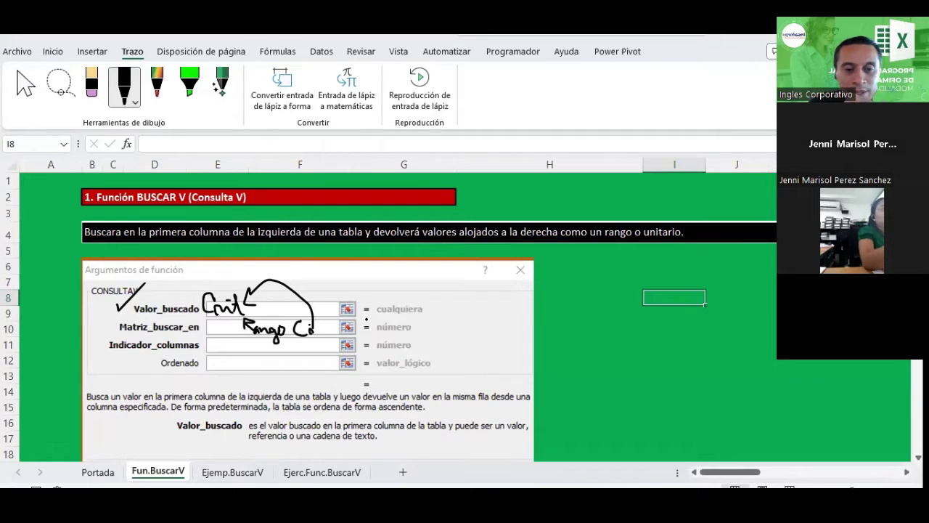
Sketch an ink grid with row lines and column dividers beside the dialog picture
left_click_drag(448, 296, 450, 414)
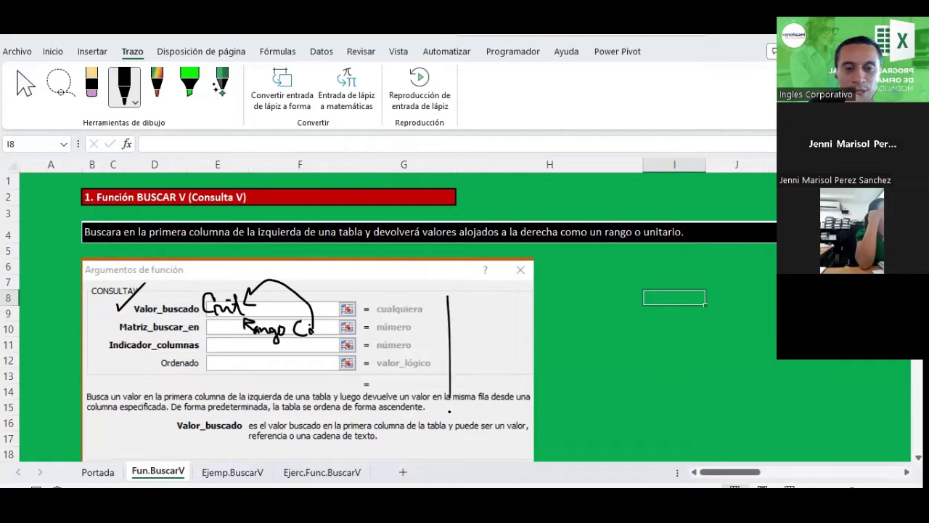
left_click_drag(435, 317, 508, 326)
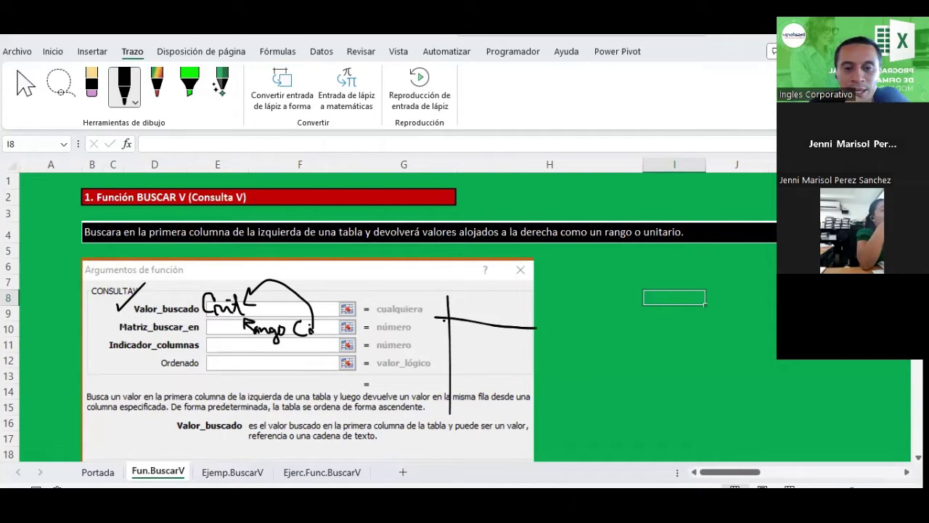
left_click_drag(442, 349, 550, 361)
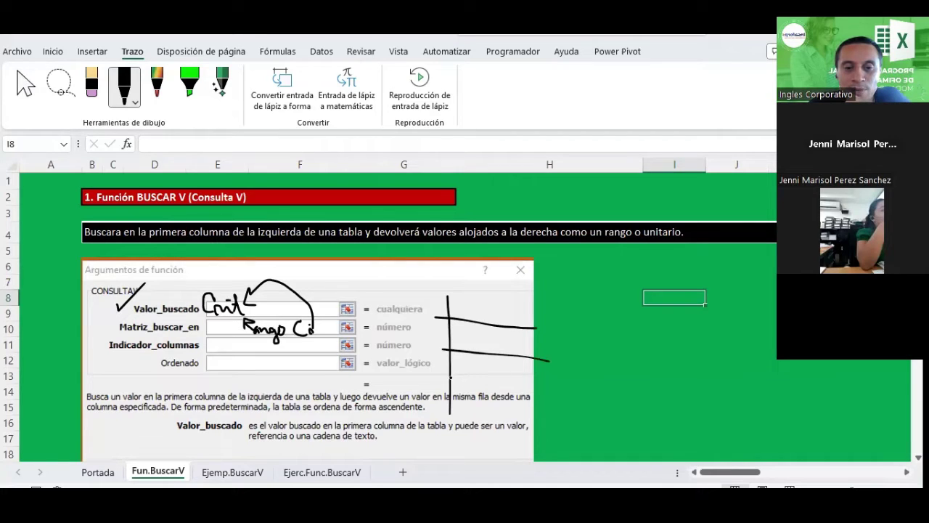
left_click_drag(451, 379, 543, 377)
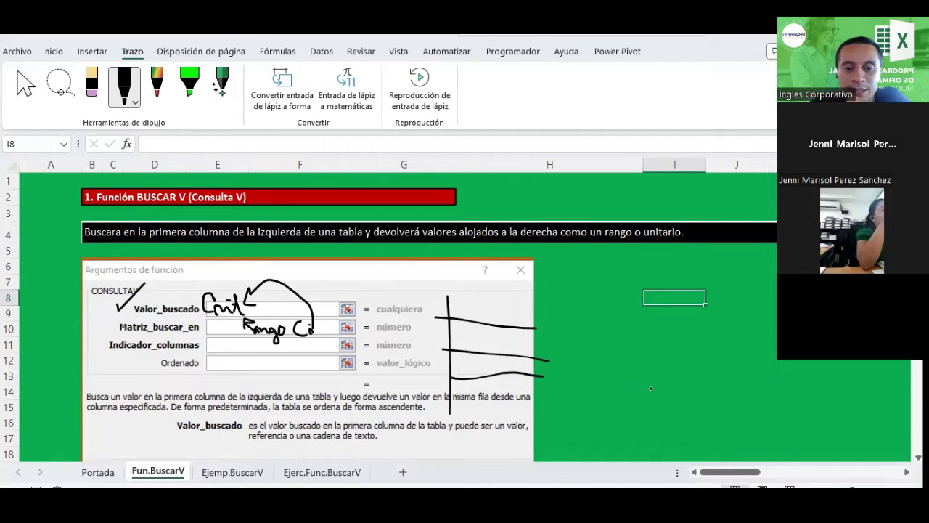
left_click_drag(452, 395, 647, 389)
left_click_drag(479, 297, 474, 375)
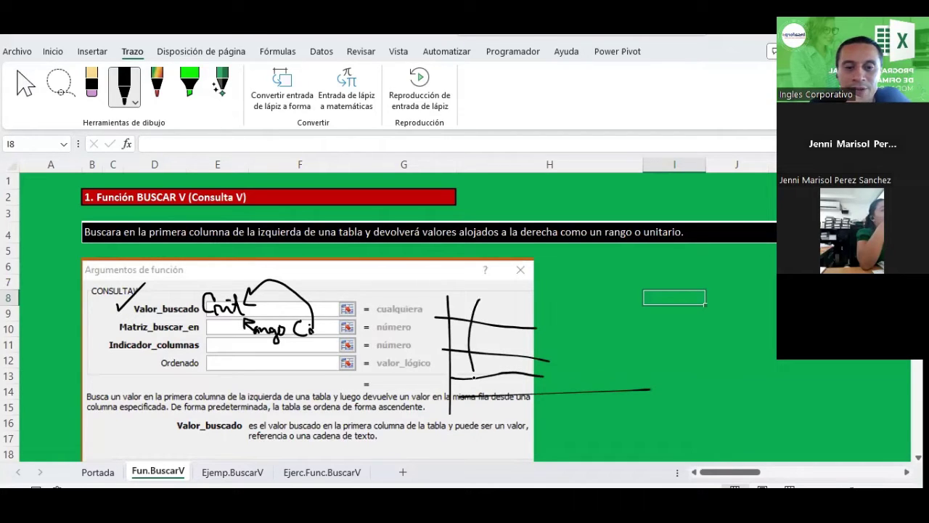
left_click_drag(505, 295, 500, 392)
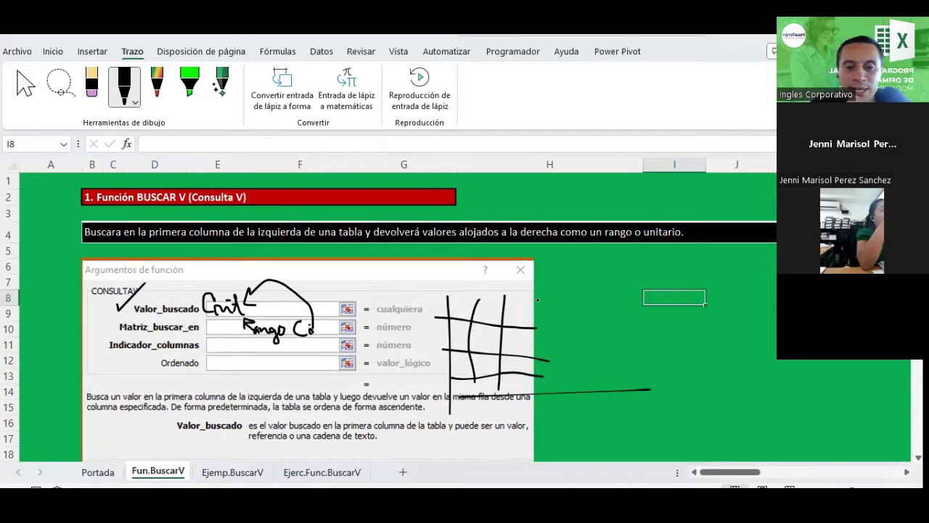
left_click_drag(538, 299, 534, 396)
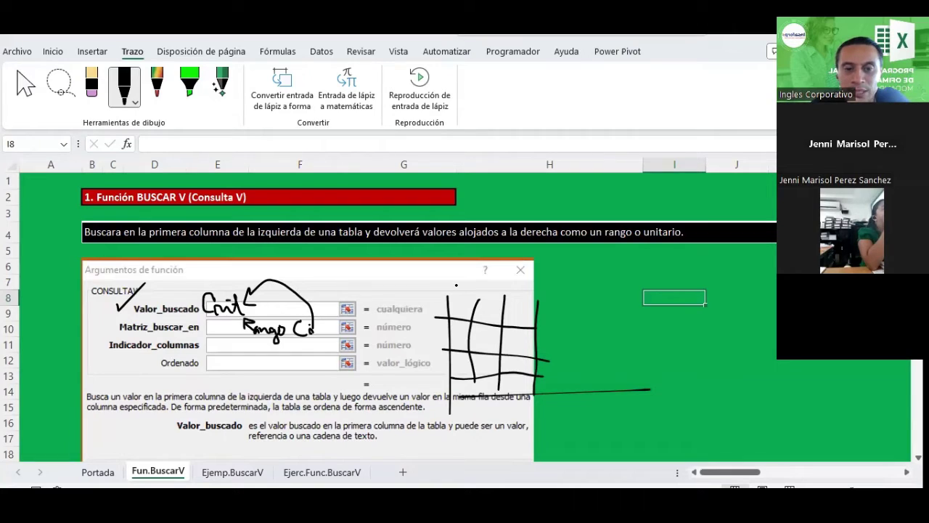
Number the grid's columns and rows, tick column 1, and write n past the last column
mouse_move(458, 278)
left_mouse_down()
mouse_move(457, 291)
mouse_move(515, 296)
left_mouse_up()
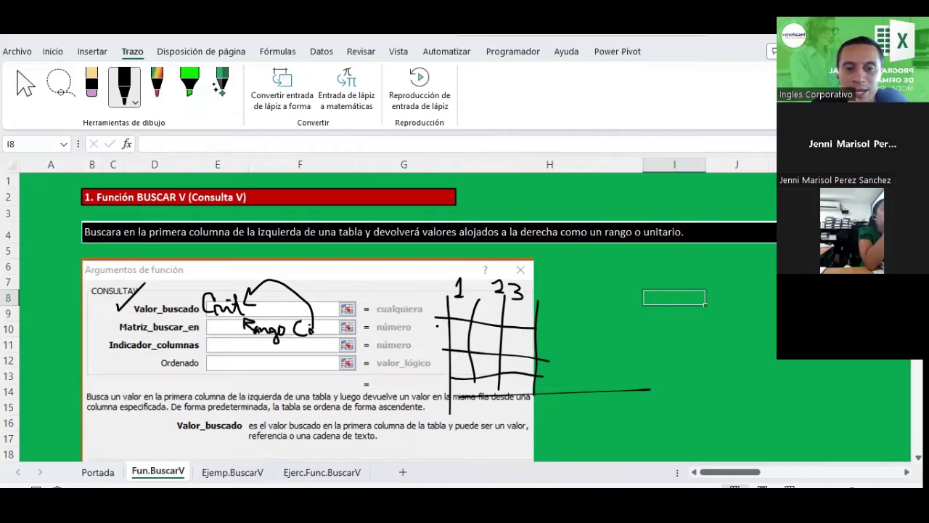
left_click_drag(438, 325, 438, 337)
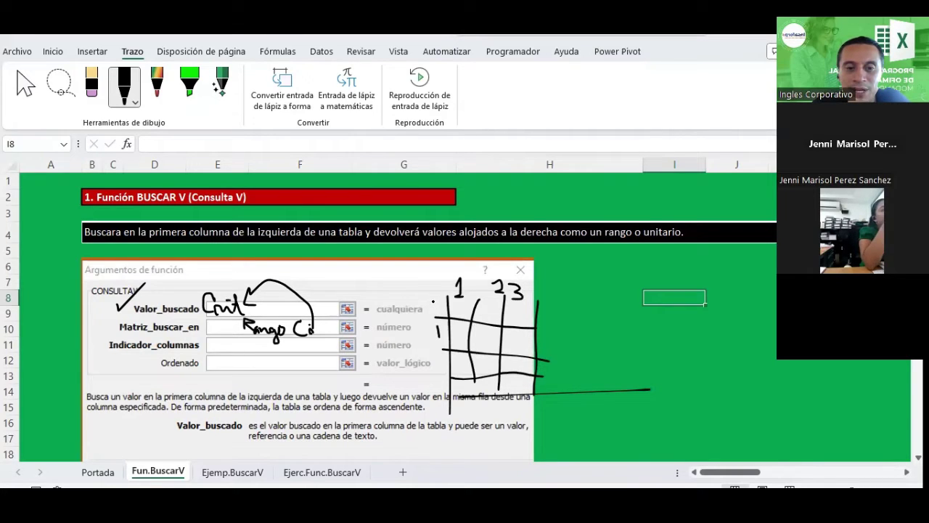
mouse_move(432, 329)
left_mouse_down()
mouse_move(443, 336)
mouse_move(438, 369)
left_mouse_up()
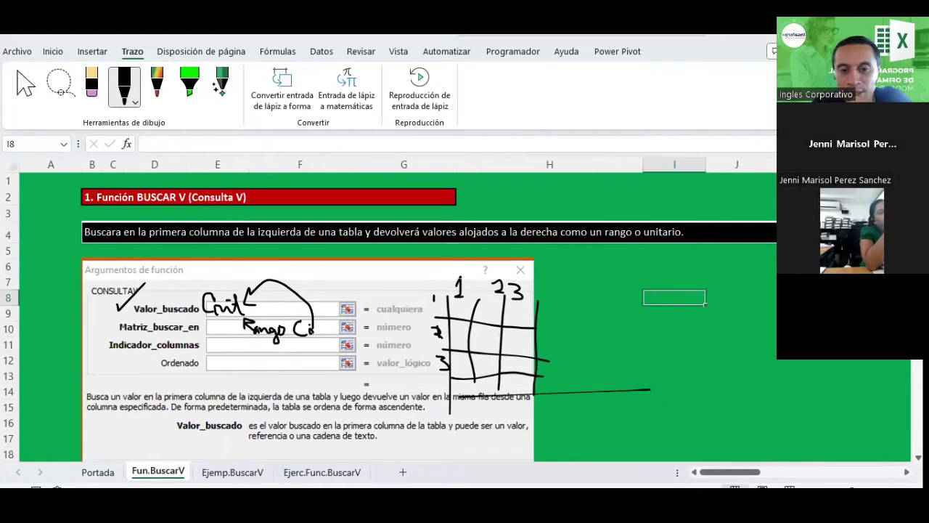
mouse_move(457, 254)
left_mouse_down()
mouse_move(458, 281)
mouse_move(473, 262)
left_mouse_up()
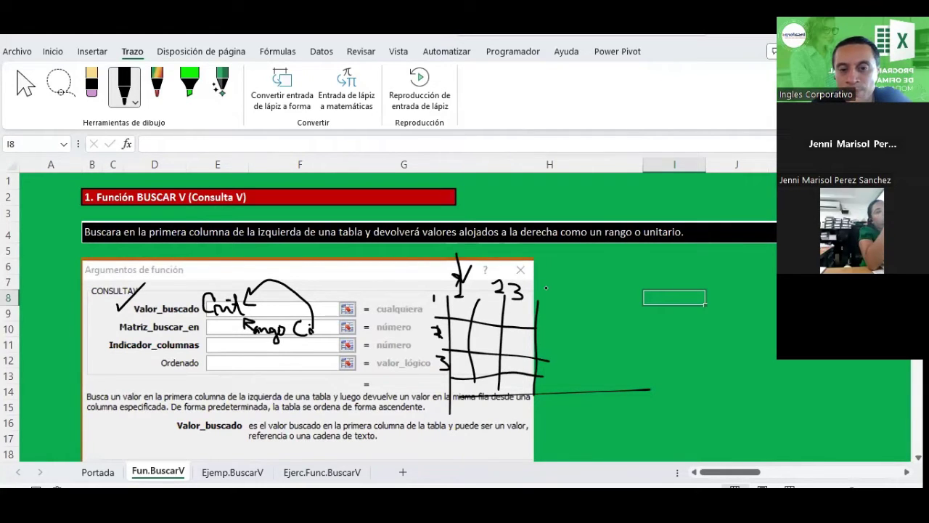
left_click_drag(561, 298, 575, 296)
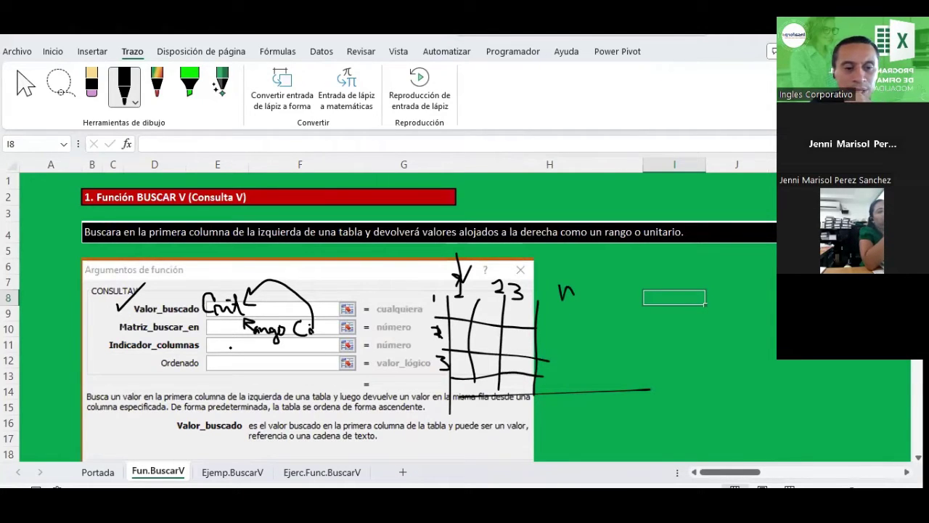
Write 3 under Indicador_columnas and 1,0 beside Ordenado, linked toward the range argument
left_click_drag(230, 340, 245, 352)
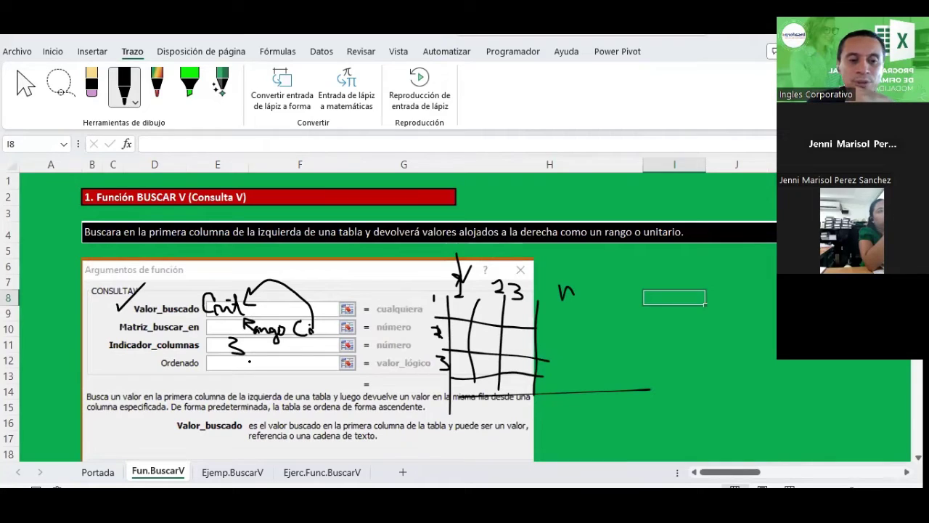
mouse_move(259, 363)
left_mouse_down()
mouse_move(264, 376)
mouse_move(283, 377)
left_mouse_up()
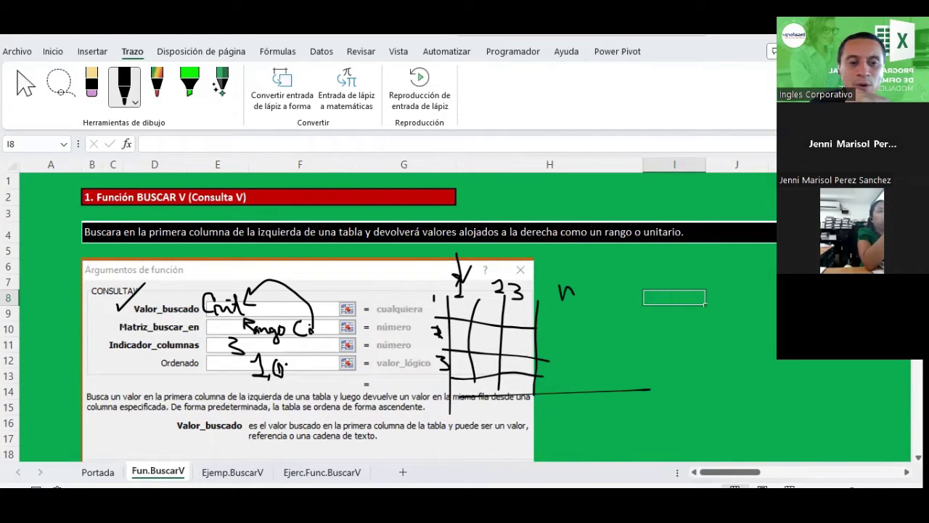
left_click_drag(284, 369, 352, 326)
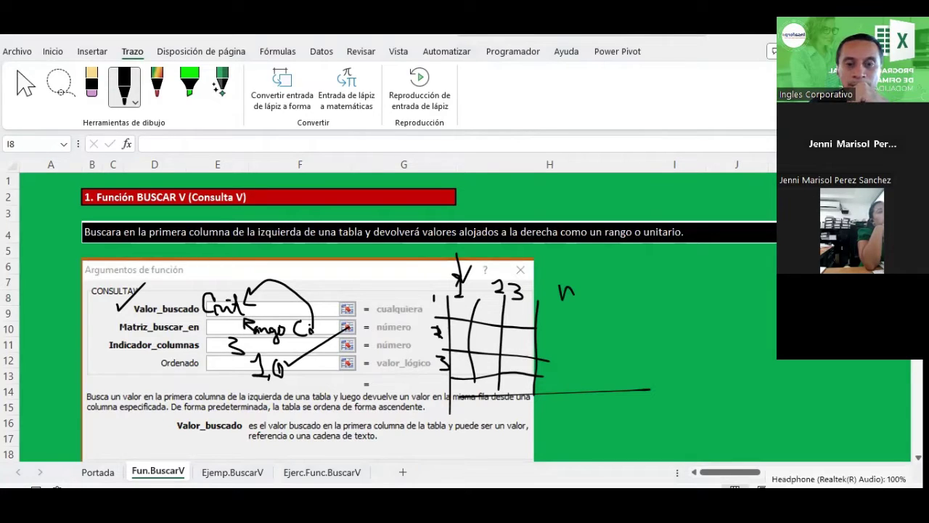
key("super+a")
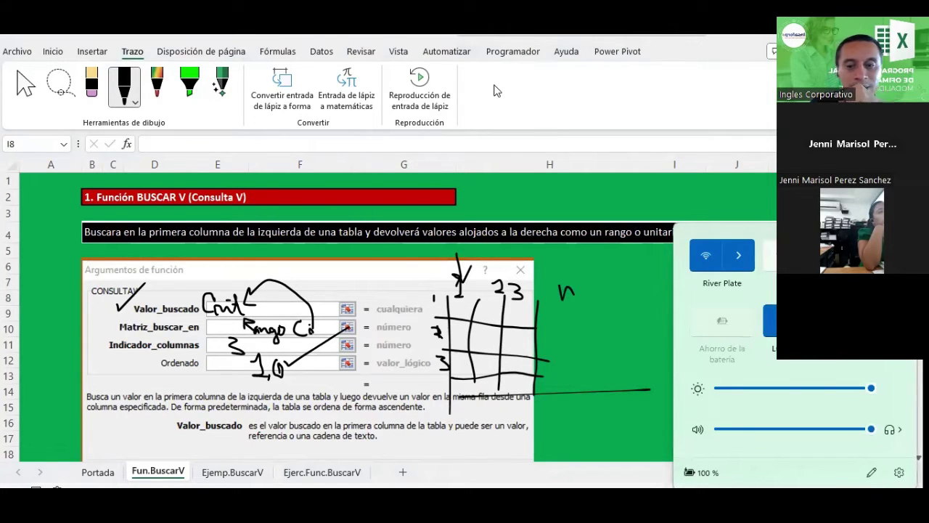
key("Escape")
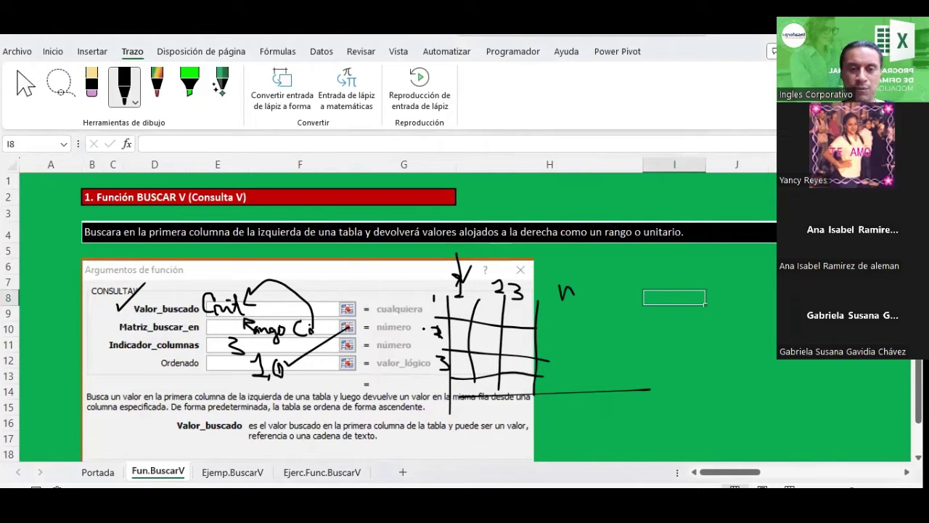
Leave ink mode and switch to the Ejemp.BuscarV sheet
key("Escape")
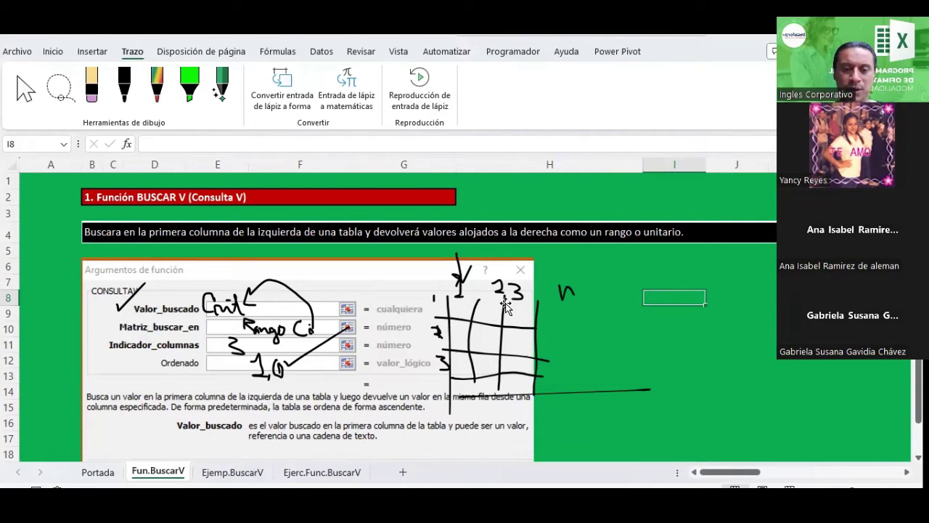
left_click(234, 473)
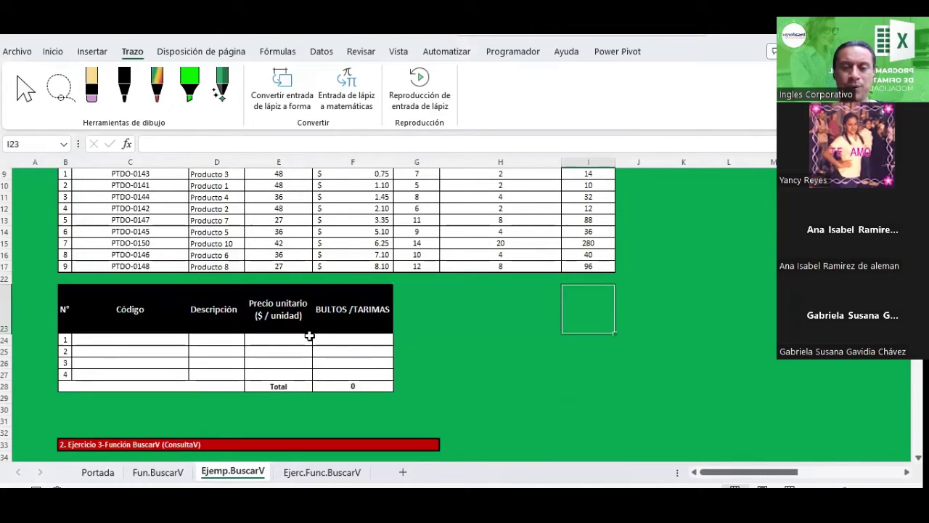
scroll(309, 336, "up", 2)
scroll(310, 335, "up", 2)
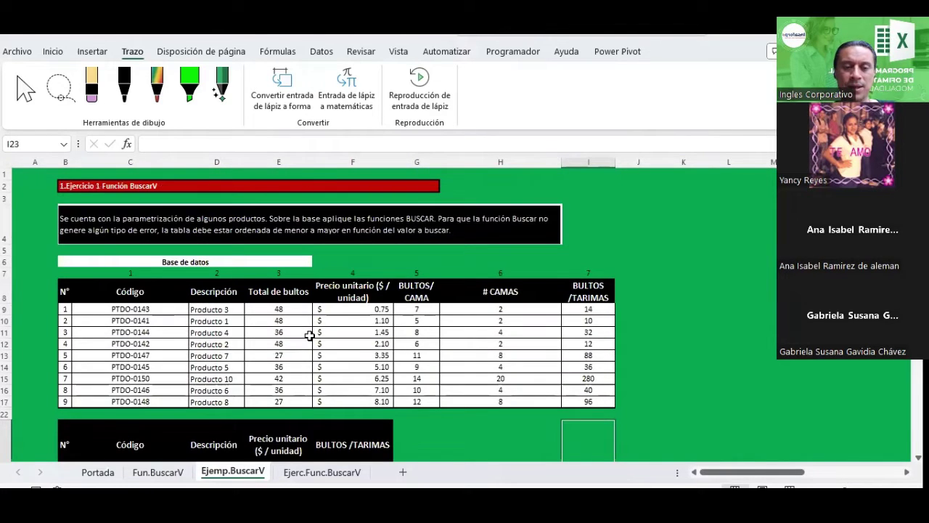
scroll(309, 336, "down", 2)
scroll(309, 335, "down", 1)
scroll(309, 336, "up", 1)
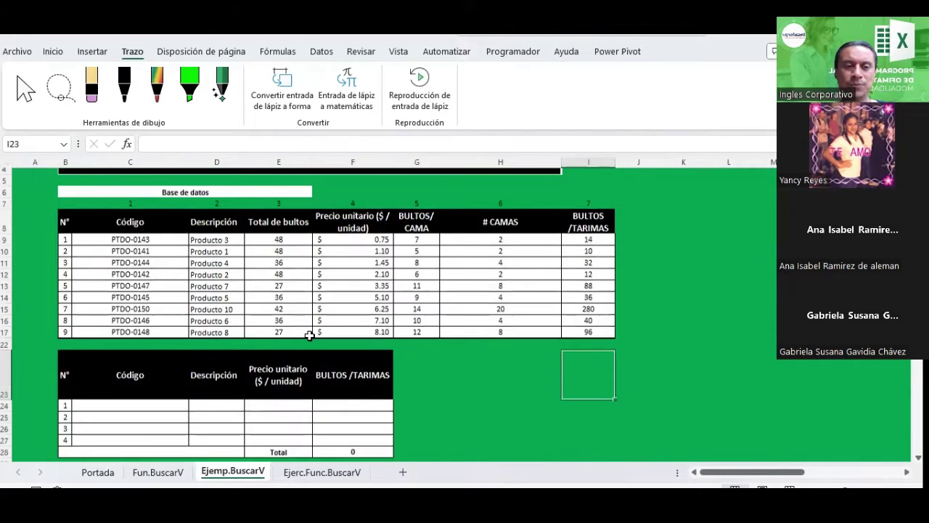
scroll(310, 335, "down", 4)
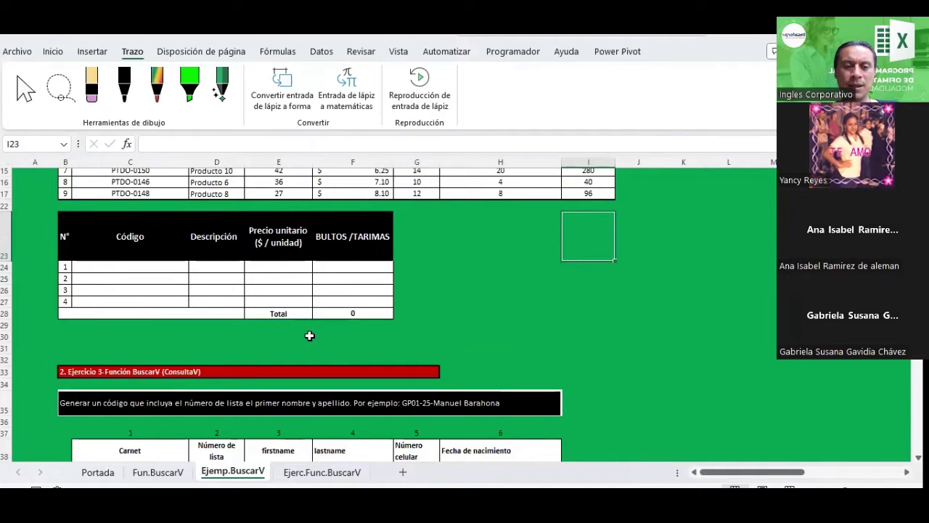
scroll(310, 336, "down", 3)
scroll(309, 335, "up", 3)
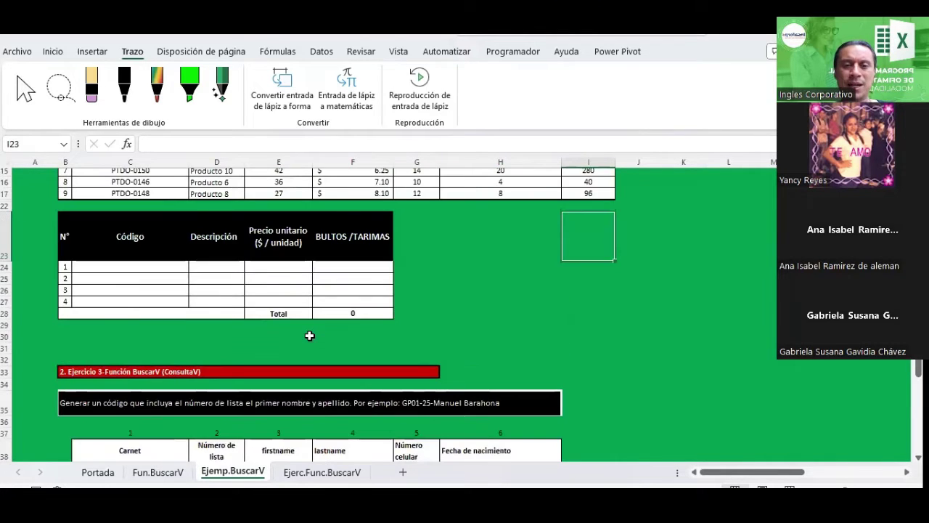
scroll(309, 335, "up", 3)
scroll(310, 334, "up", 1)
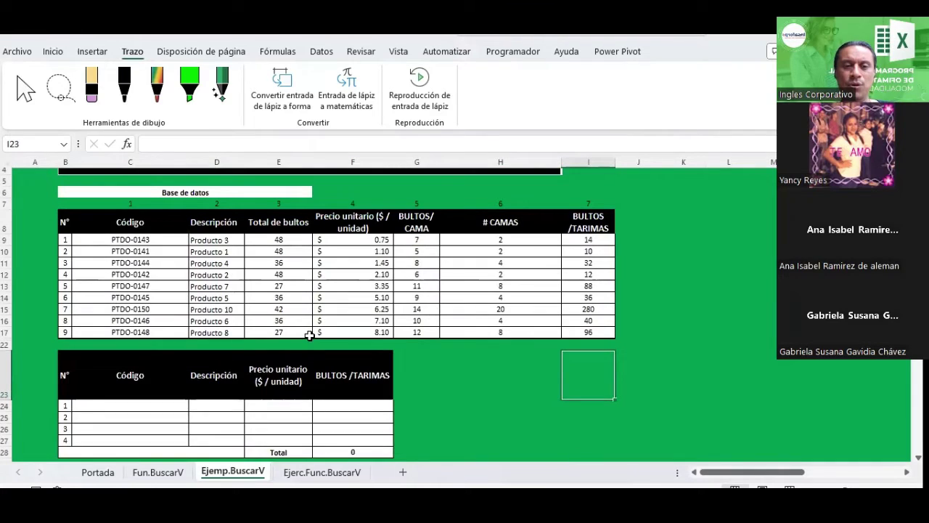
scroll(301, 333, "up", 1)
scroll(290, 331, "up", 1)
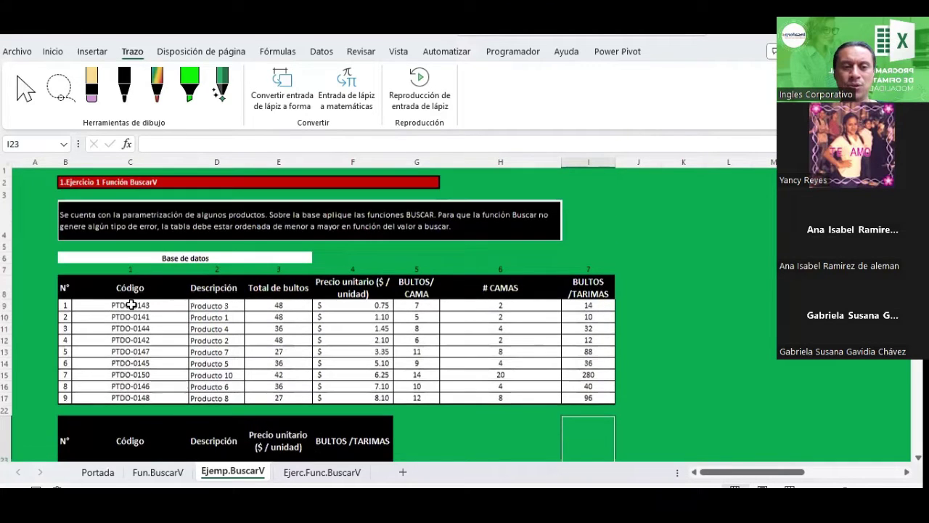
scroll(131, 307, "up", 1)
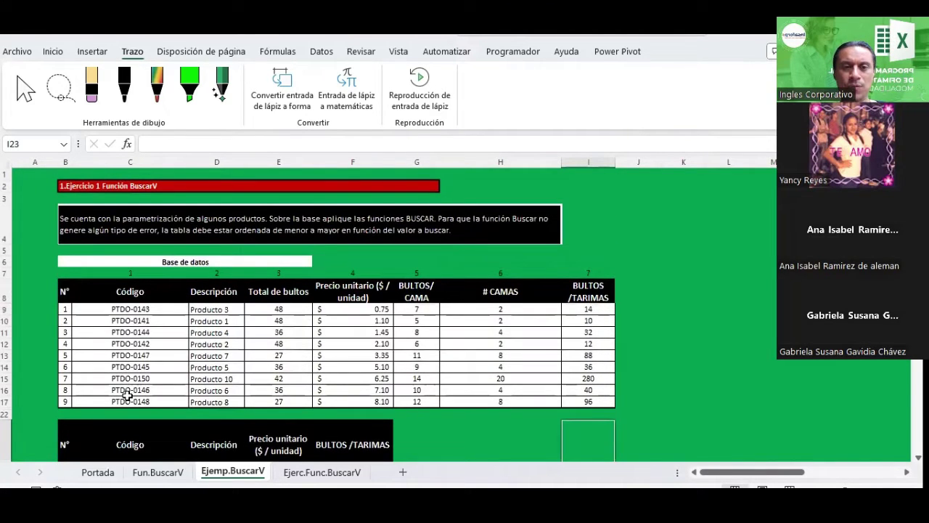
left_click_drag(130, 307, 127, 396)
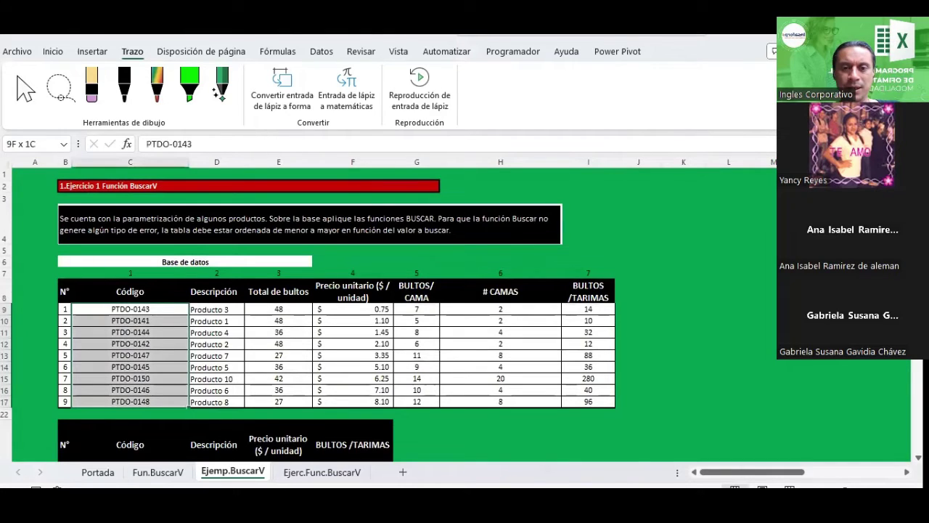
left_click_drag(188, 406, 190, 411)
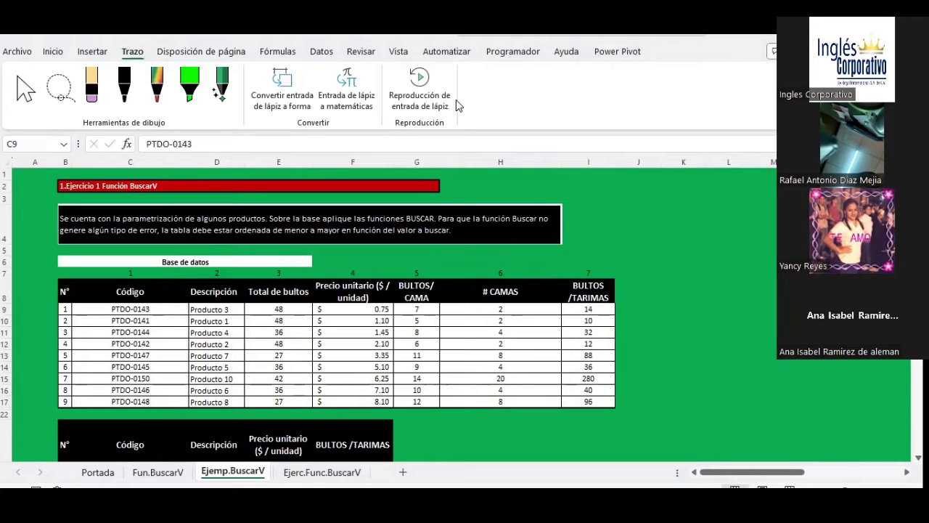
key("ctrl+shift+Down")
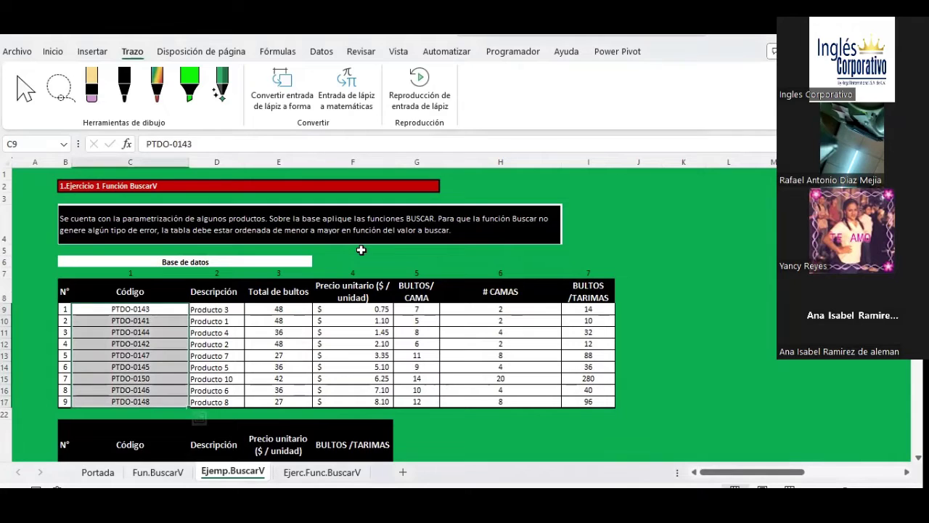
left_click(361, 250)
scroll(361, 249, "down", 1)
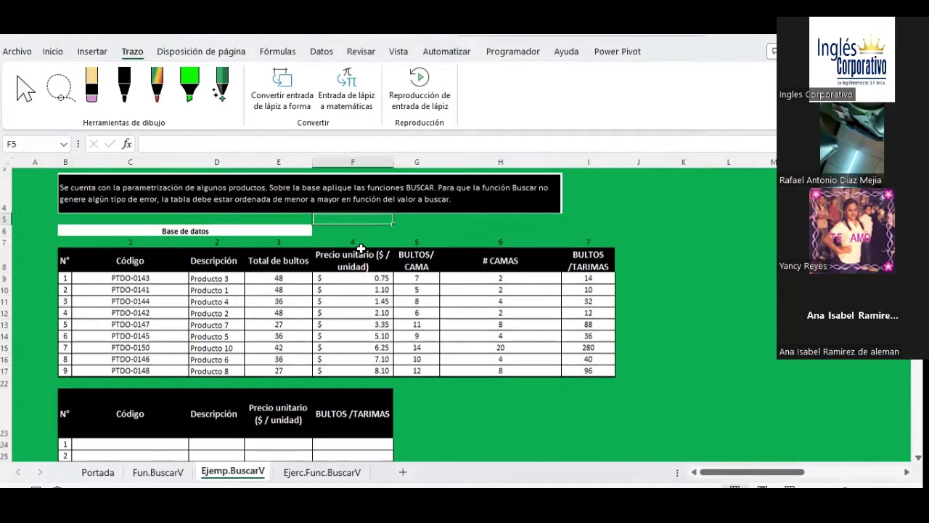
scroll(361, 249, "down", 1)
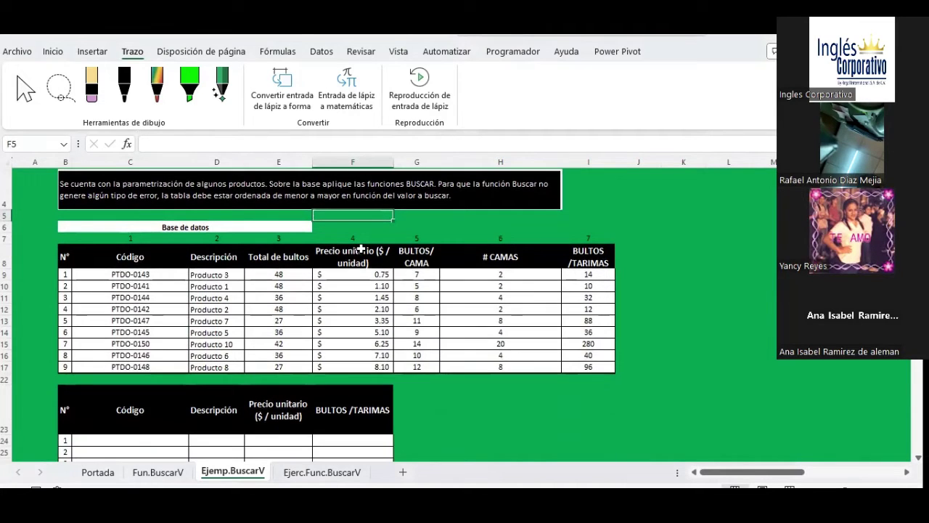
Add sheet Hoja1 and paste the product codes from Ejemp.BuscarV into its C4:C12
left_click(402, 473)
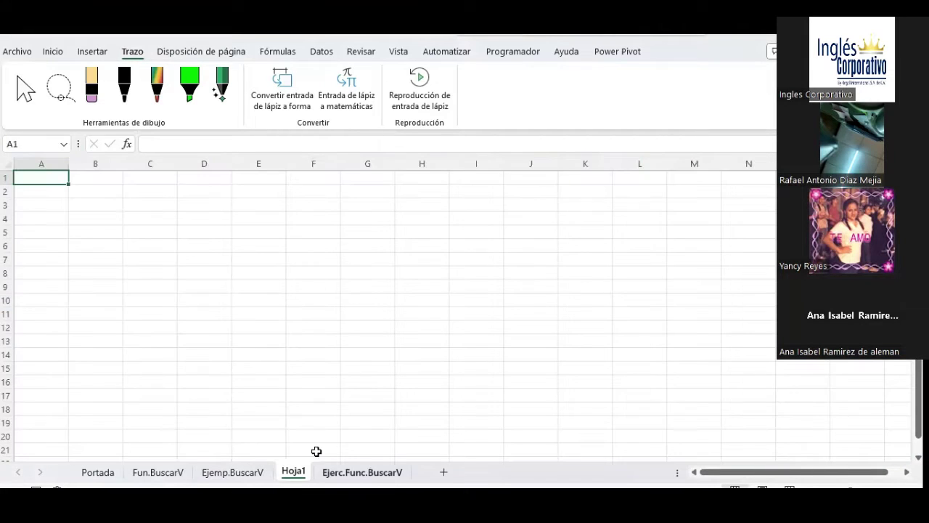
left_click(233, 471)
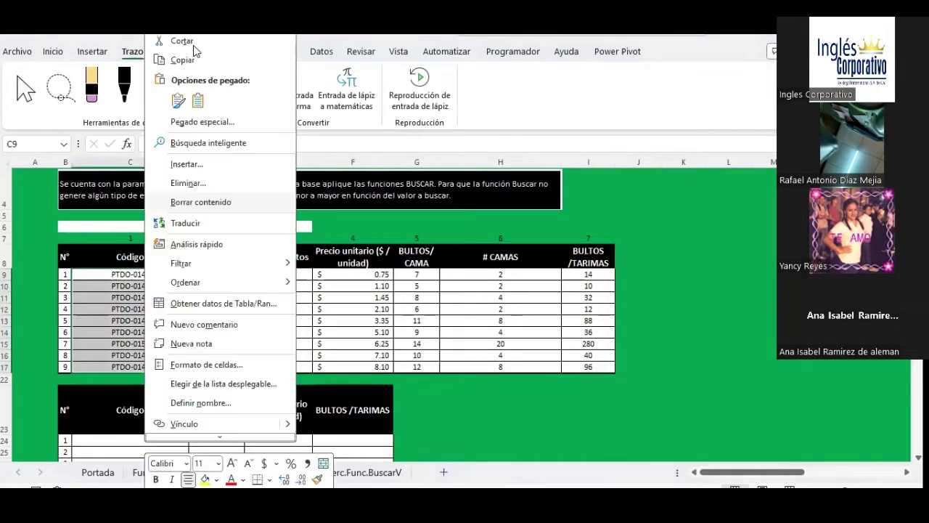
right_click(144, 361)
left_click(314, 480)
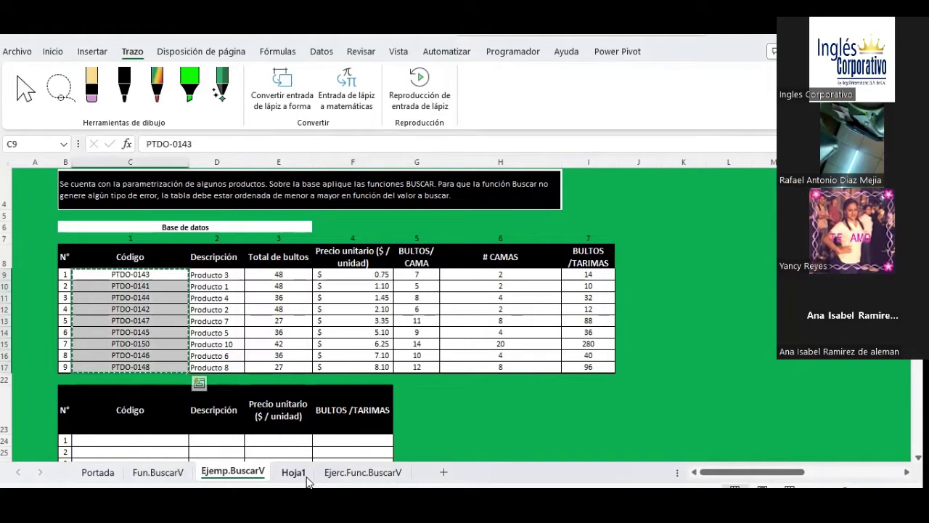
left_click(297, 472)
left_click(142, 216)
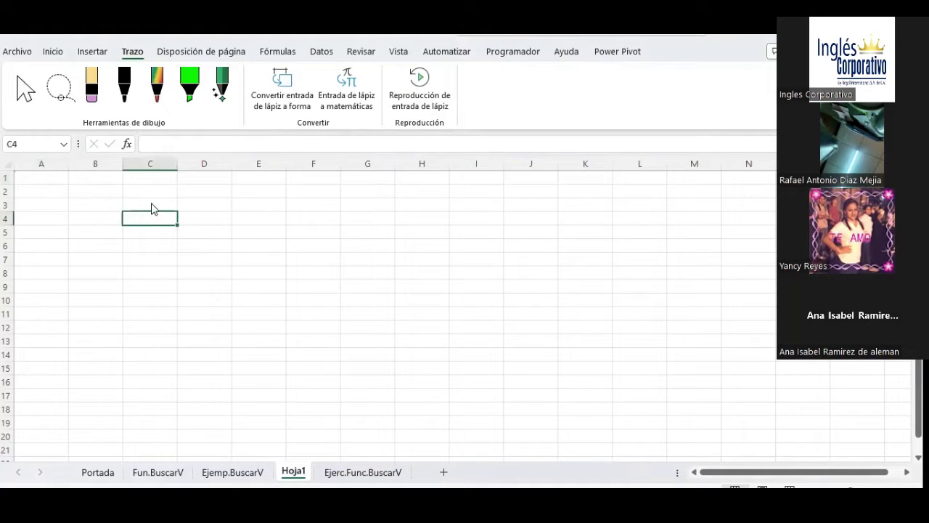
right_click(152, 209)
left_click(192, 167)
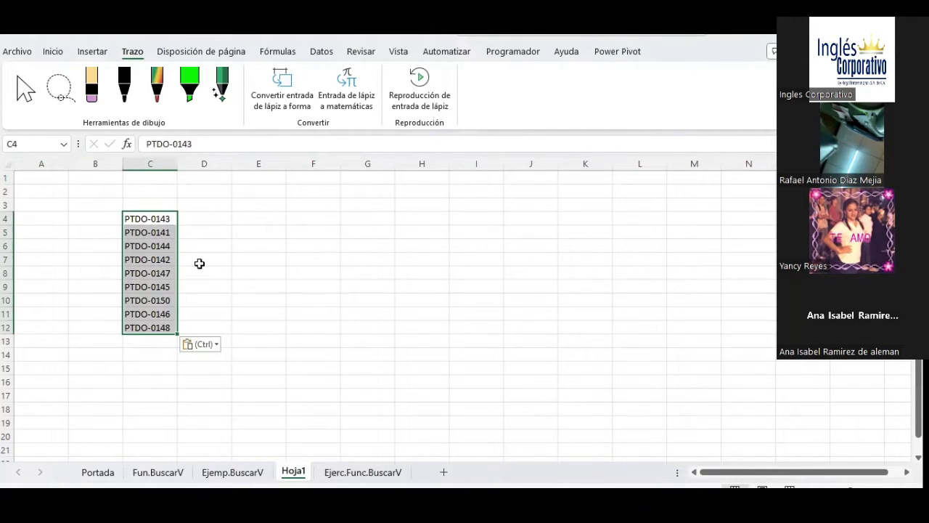
Review the database: Total de bultos 36, unit price 0.75, BULTOS/CAMA 7, # CAMAS 2
left_click(254, 471)
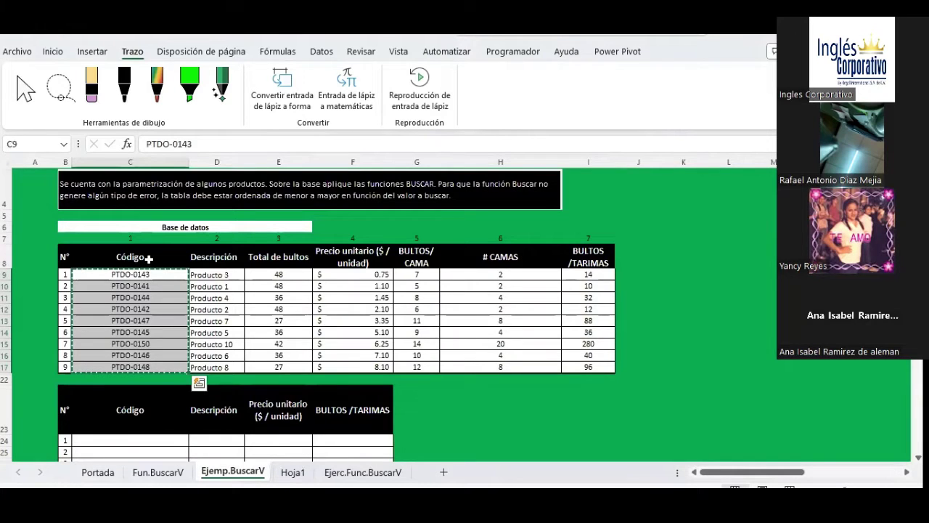
left_click_drag(143, 259, 582, 356)
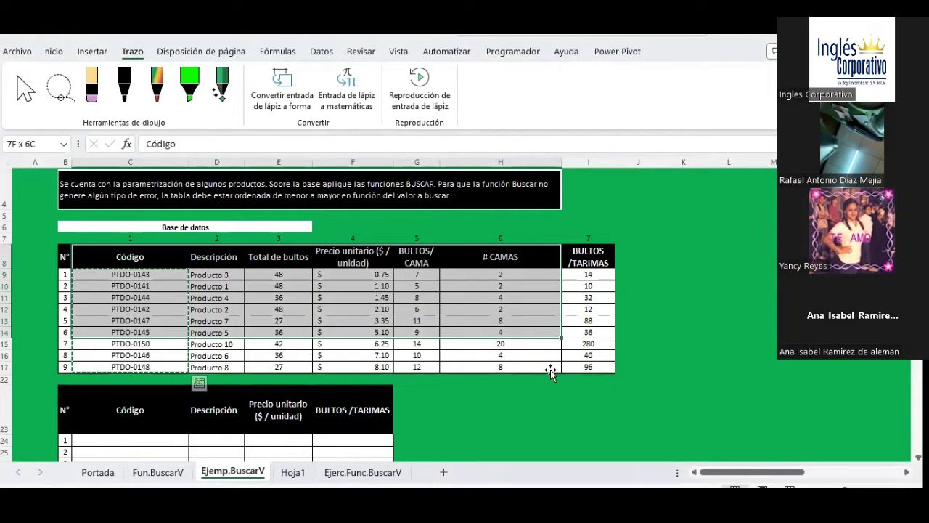
left_click(311, 333)
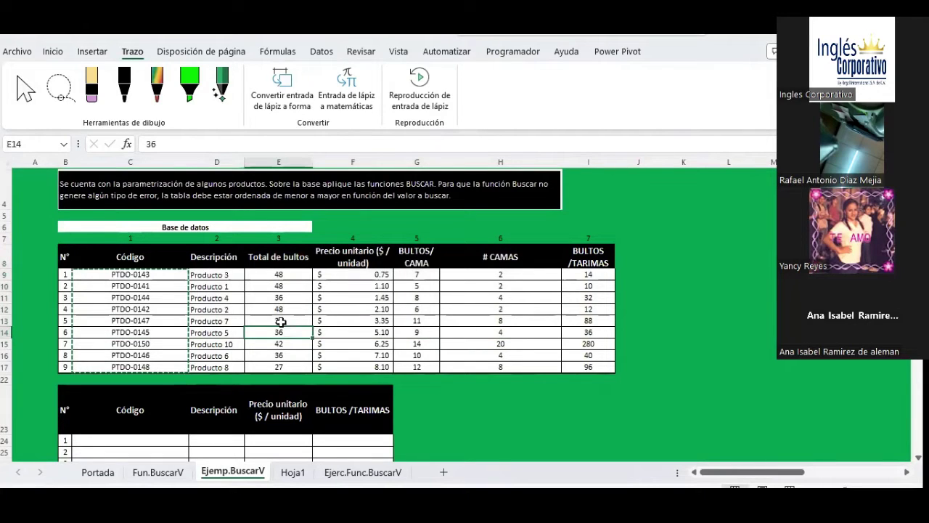
left_click(271, 266)
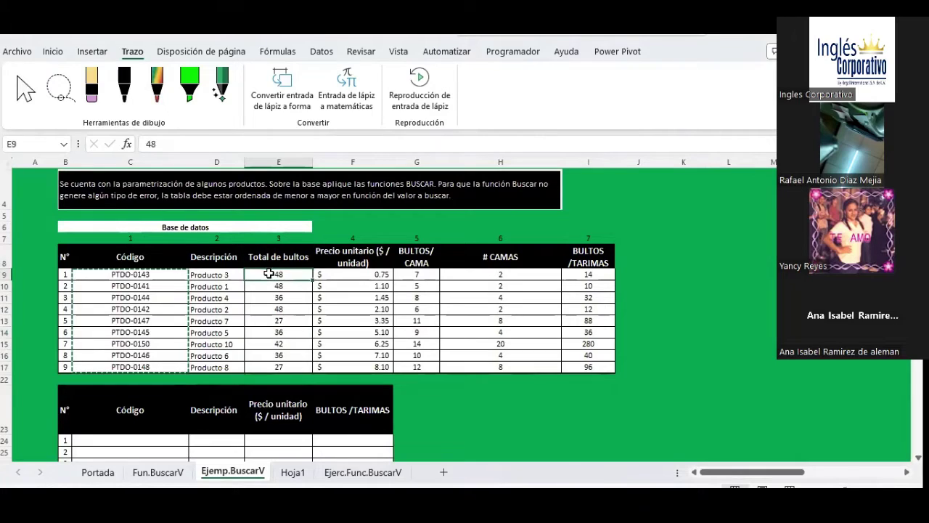
left_click(375, 276)
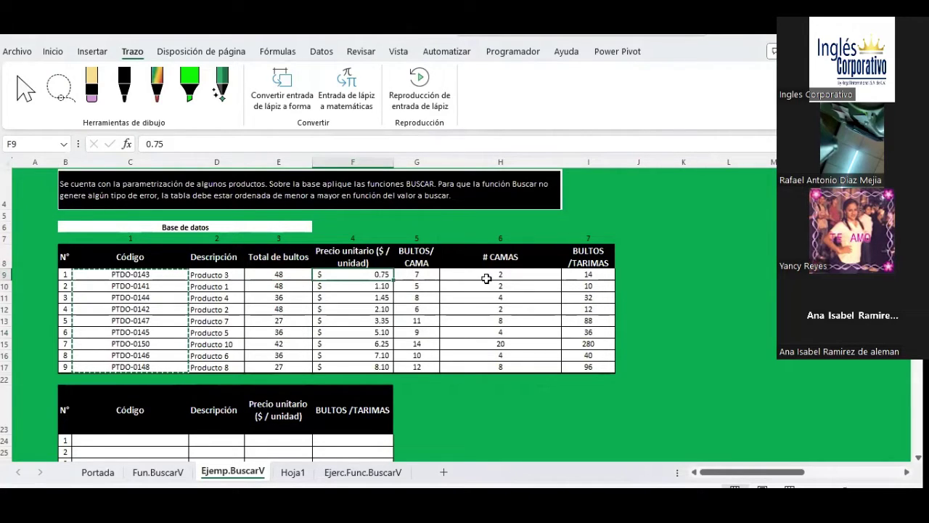
left_click(421, 276)
left_click(491, 276)
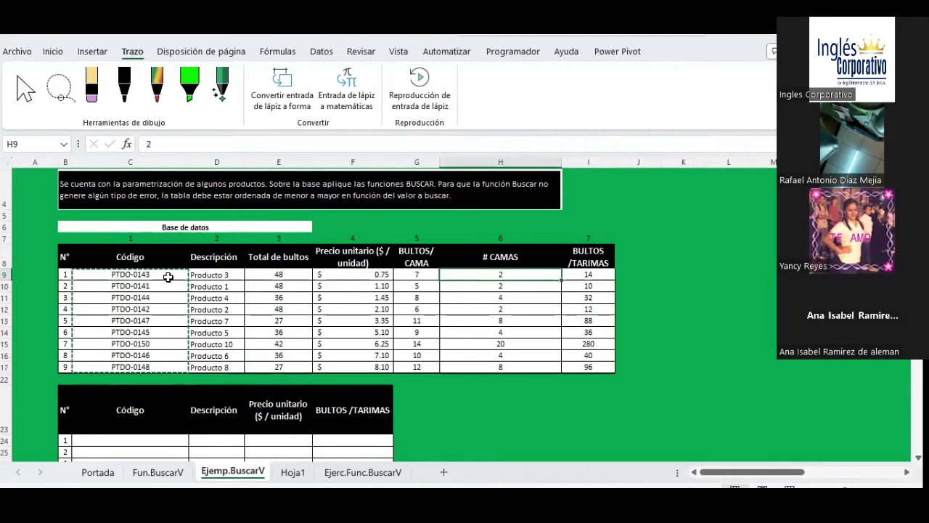
Select the nine product codes C9:C17, starting at PTDO-0143
left_click(168, 277)
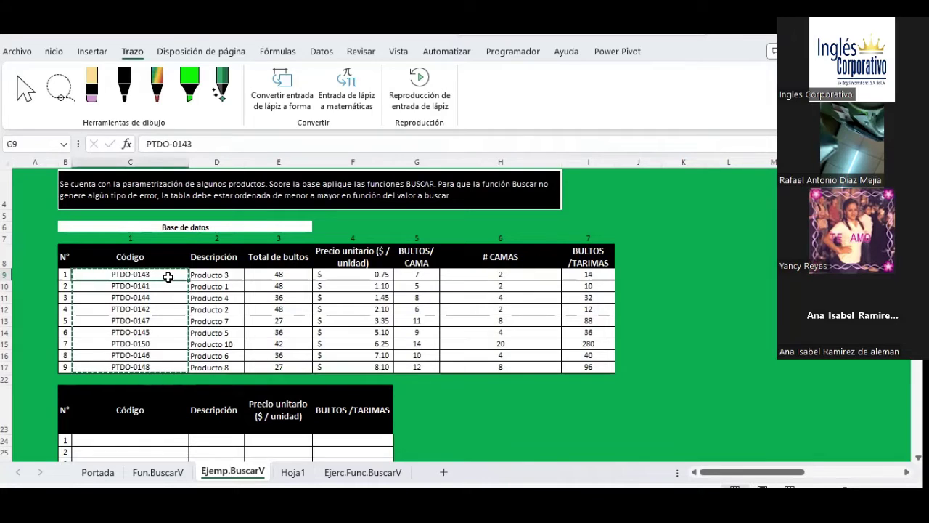
left_click_drag(167, 278, 154, 371)
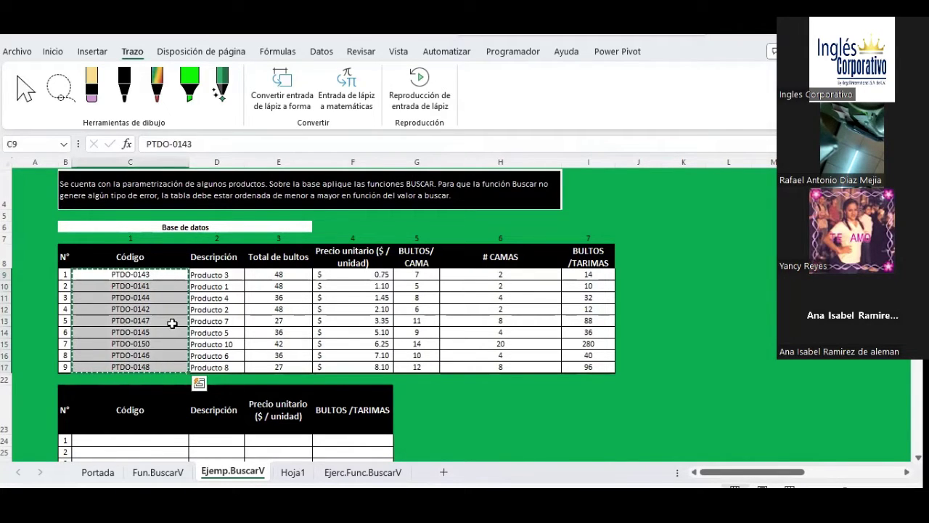
scroll(170, 322, "down", 3)
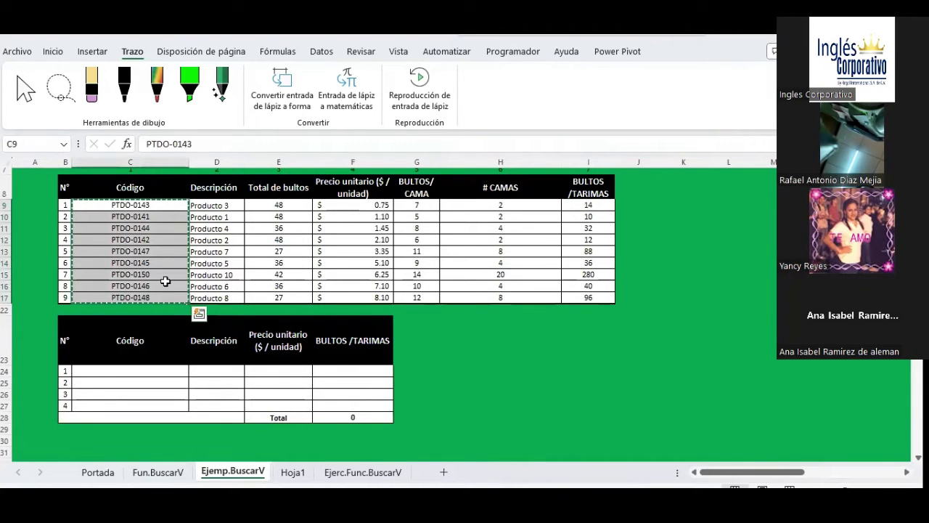
Custom-sort the Hoja1 codes A to Z by Columna C, running PTDO-0141 to PTDO-0150
left_click(293, 473)
left_click(52, 50)
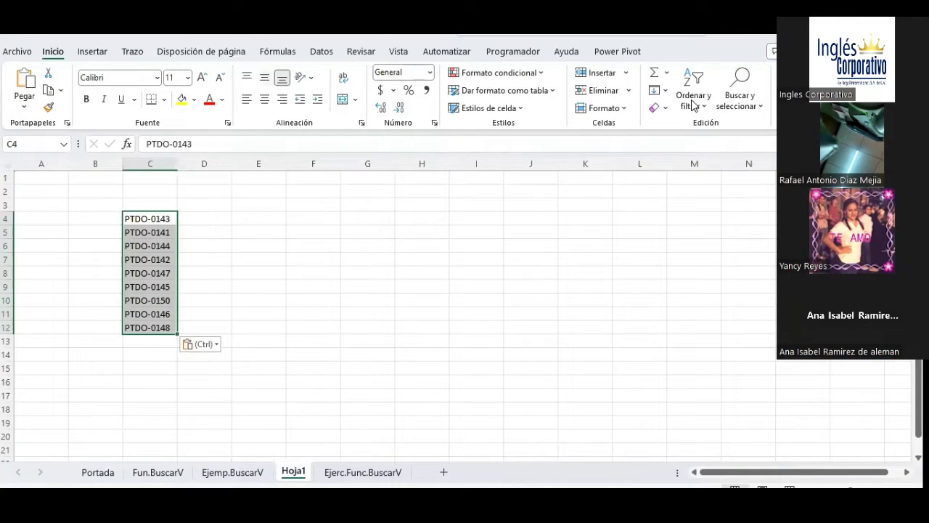
left_click(694, 95)
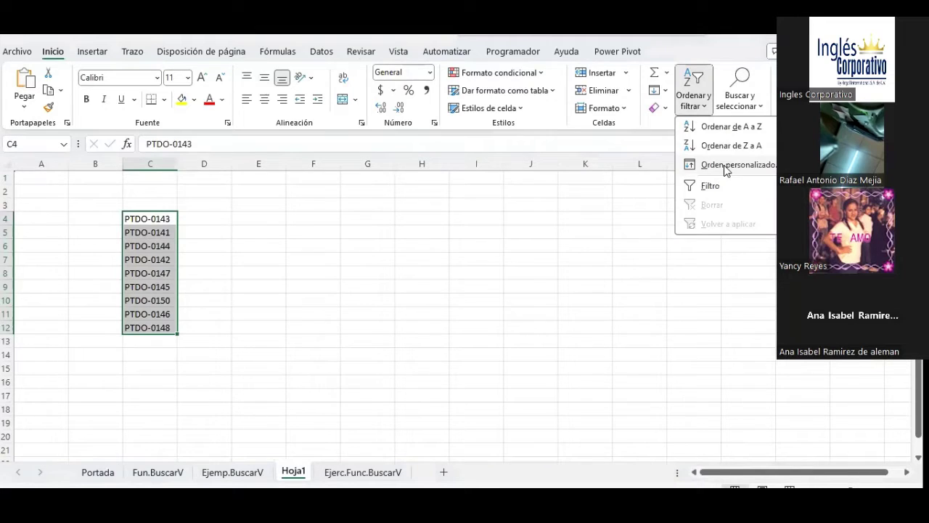
left_click(724, 167)
left_click(507, 230)
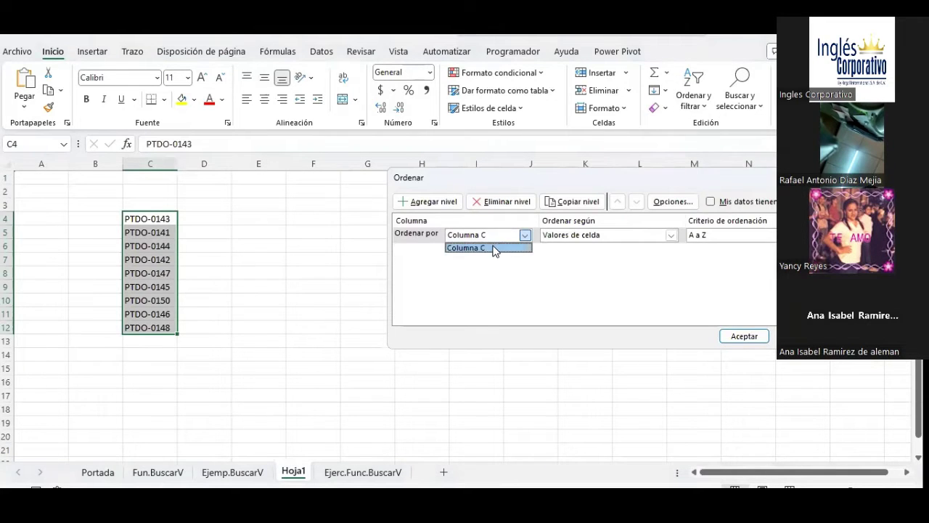
left_click(493, 247)
left_click(724, 337)
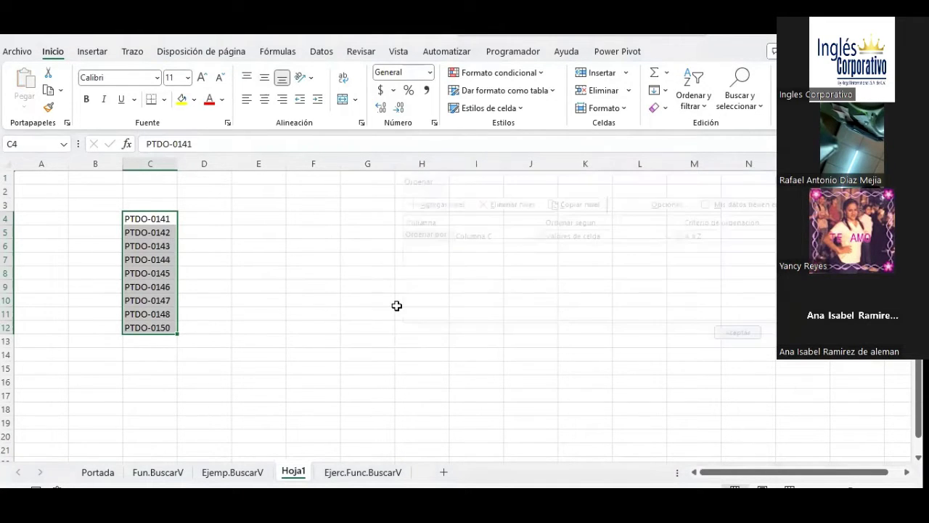
left_click_drag(162, 221, 151, 314)
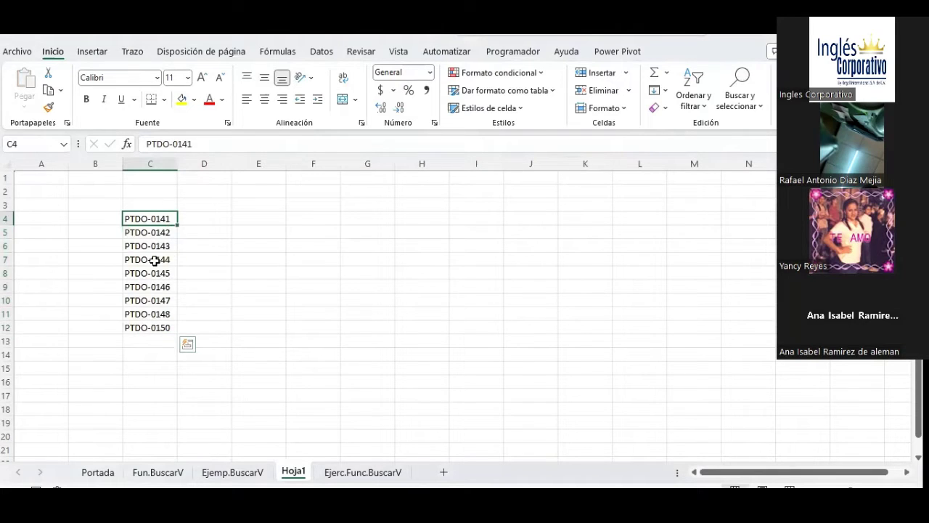
Copy codes C9:C12 and paste them into the lookup table at C24:C27
left_click(235, 472)
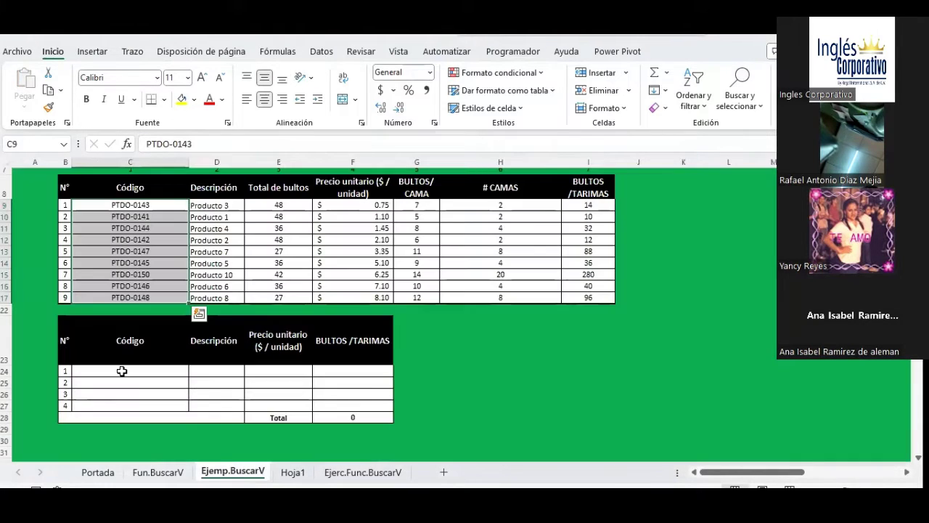
left_click_drag(119, 370, 119, 406)
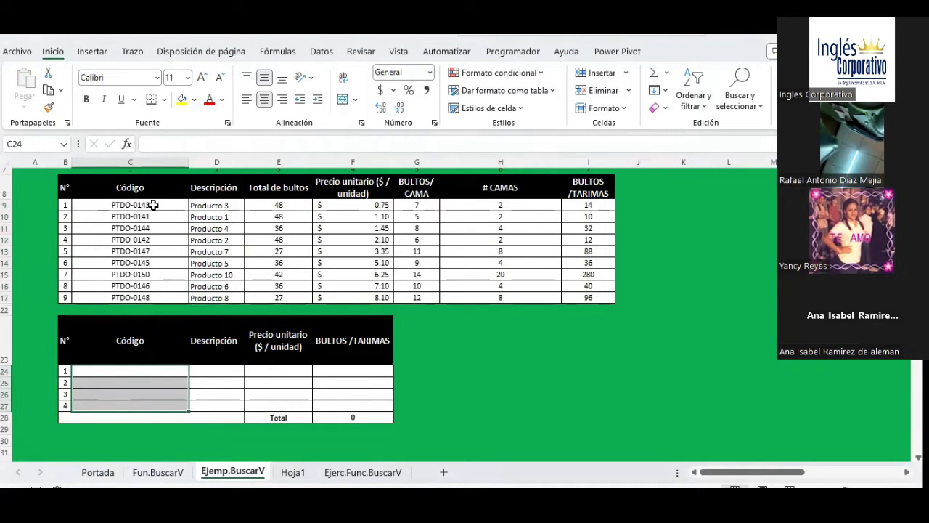
left_click_drag(152, 205, 152, 240)
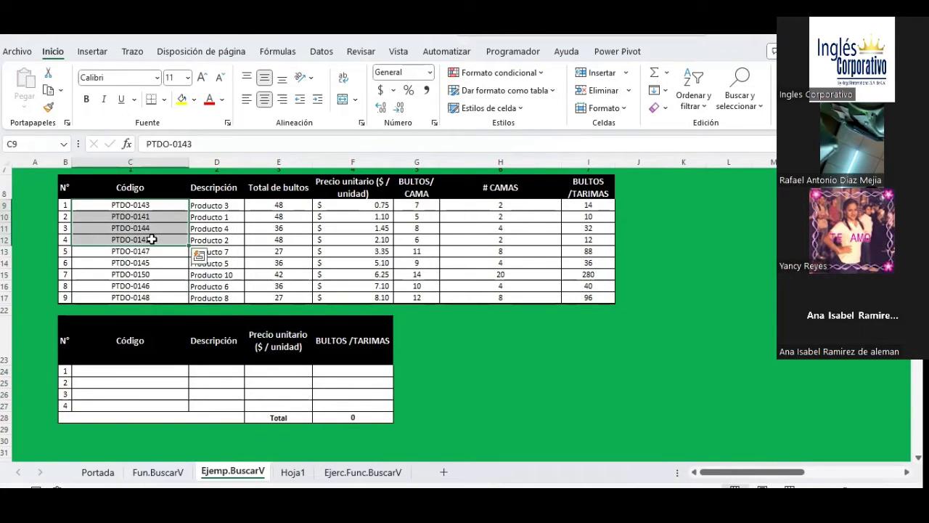
right_click(153, 221)
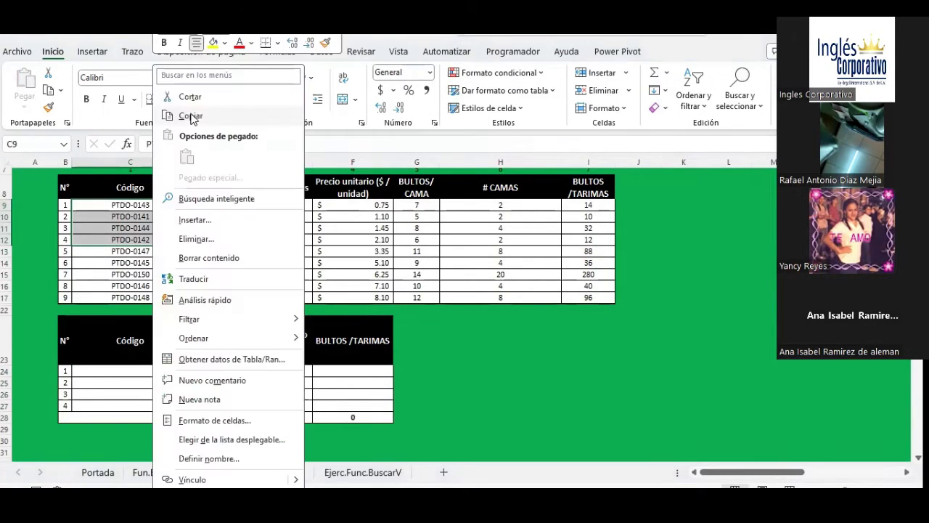
key("c")
left_click(153, 372)
right_click(153, 372)
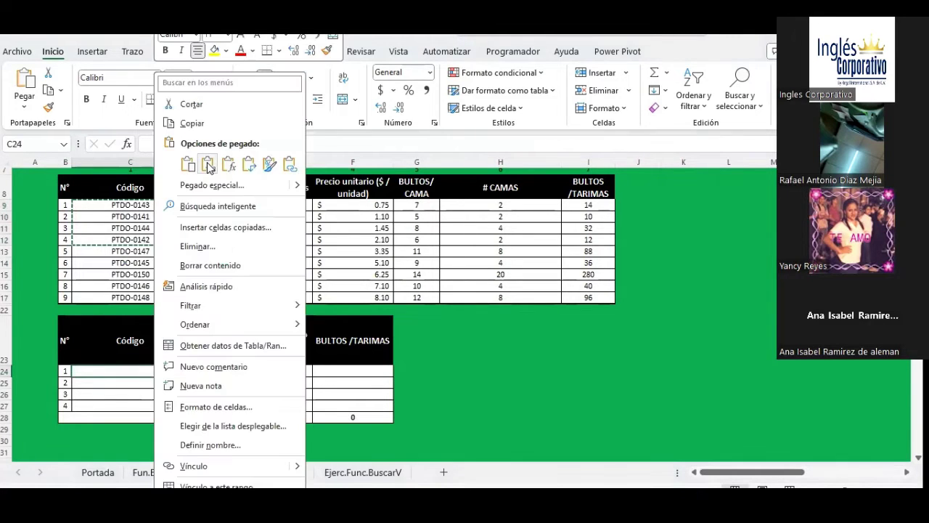
key("ctrl+v")
Select D24, clear the copy marquee, and open Insertar función
left_click(226, 371)
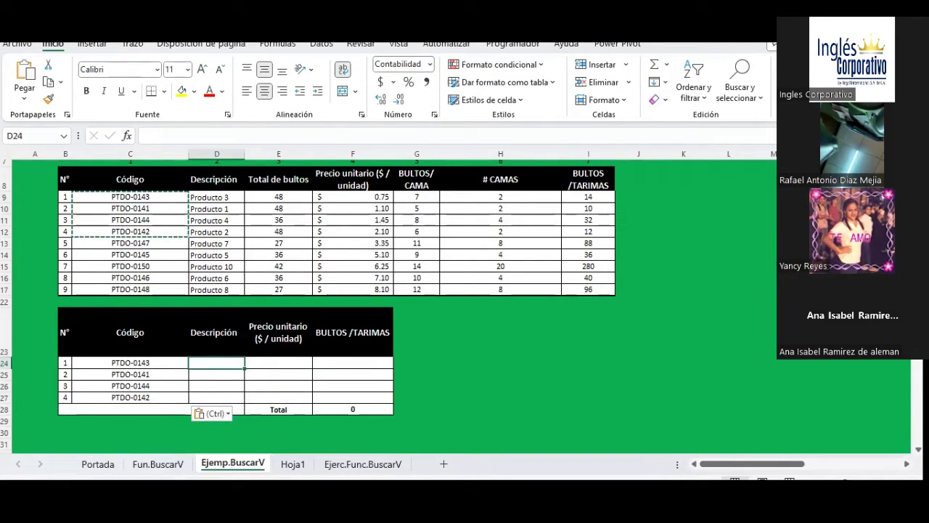
key("Escape")
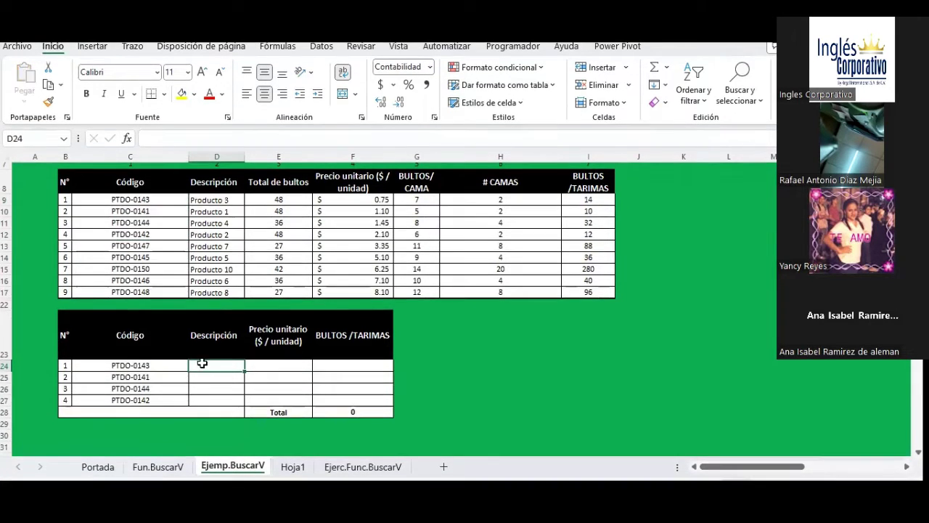
left_click(127, 140)
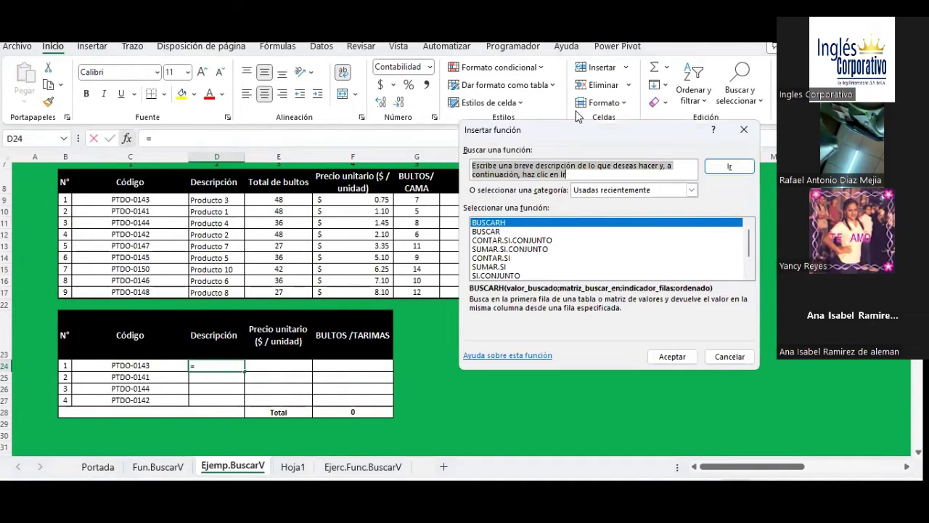
Search functions for 'buscar' and insert BUSCARV into D24
left_click_drag(566, 134, 432, 109)
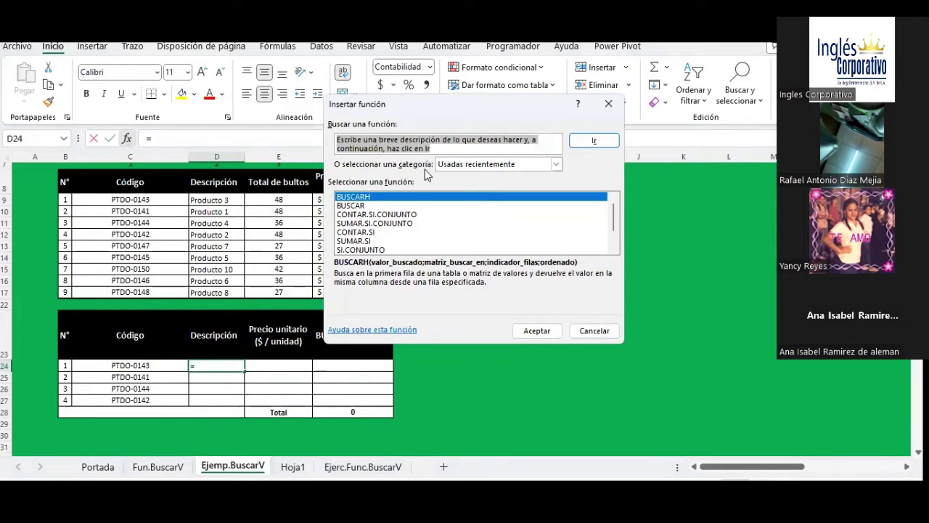
type("busca")
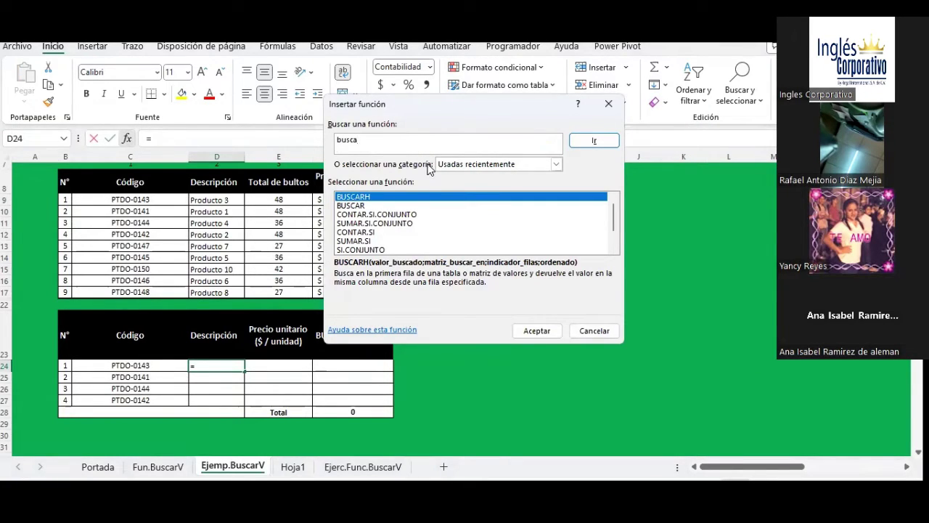
type("r")
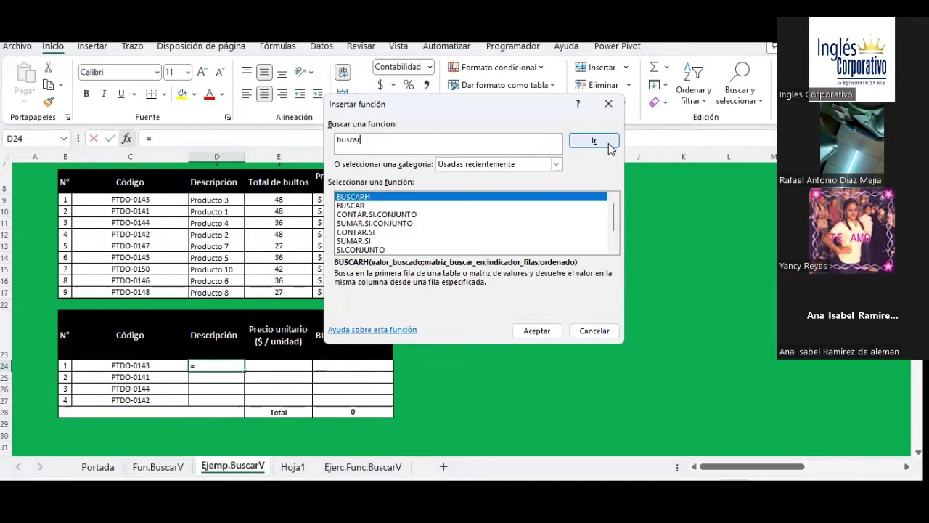
left_click(610, 145)
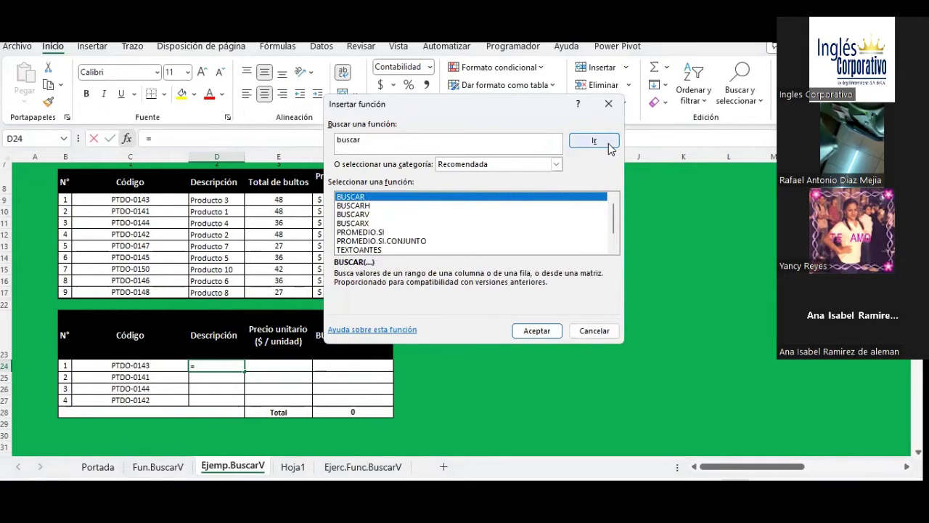
double_click(354, 215)
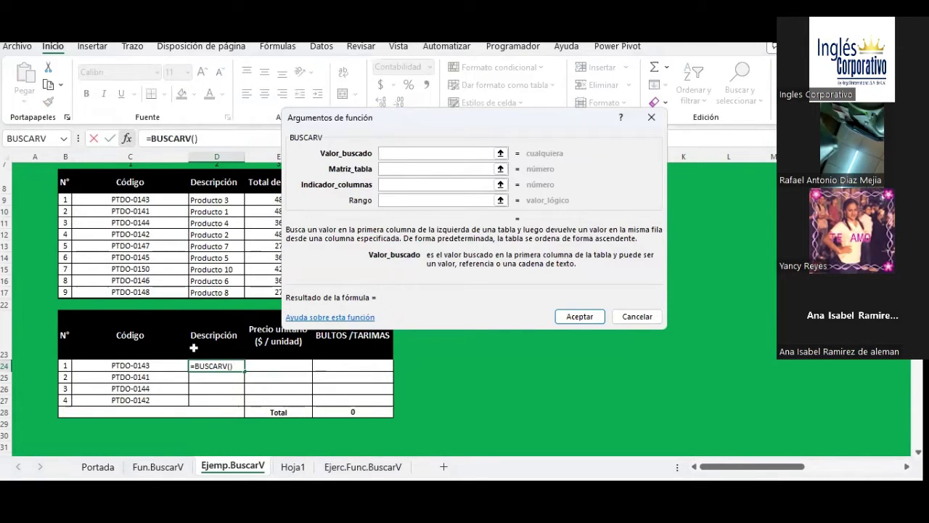
Set Valor_buscado to C24, adding a $ to make it $C24
left_click(138, 365)
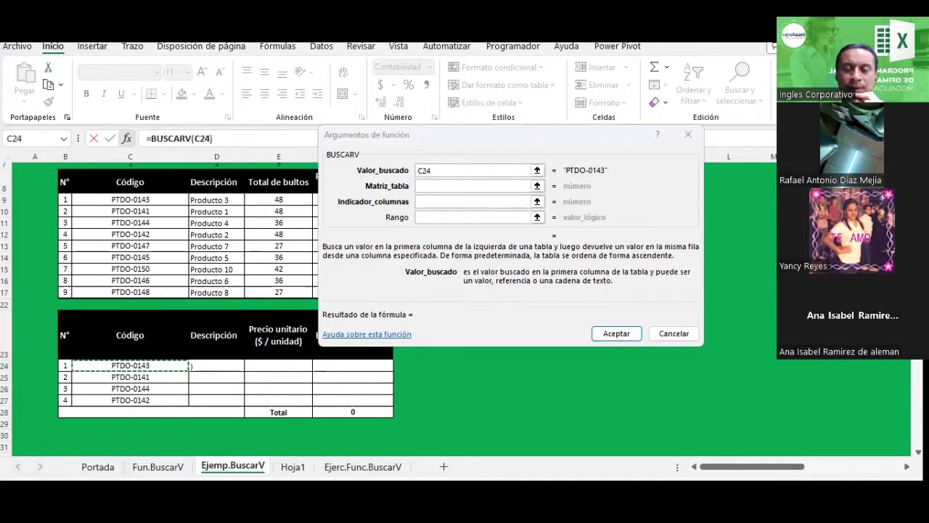
left_click(420, 170)
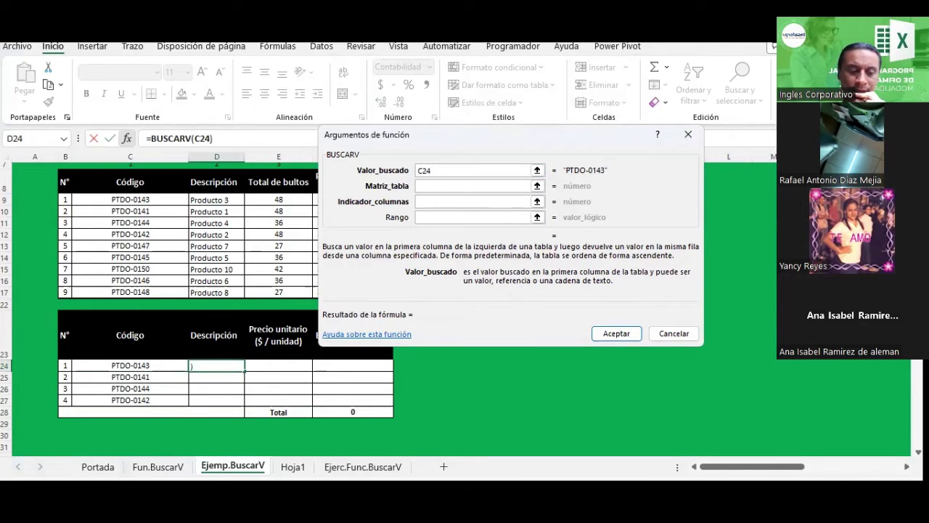
type("$")
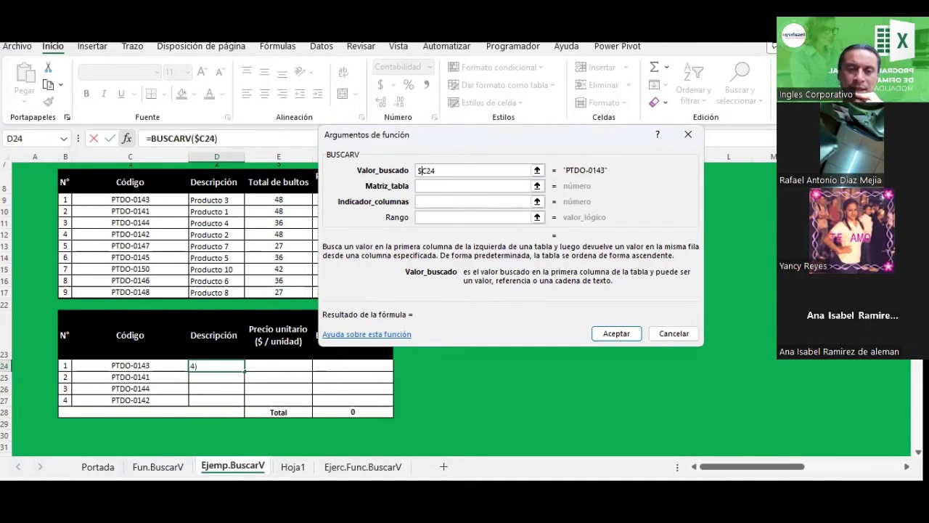
key("super+w")
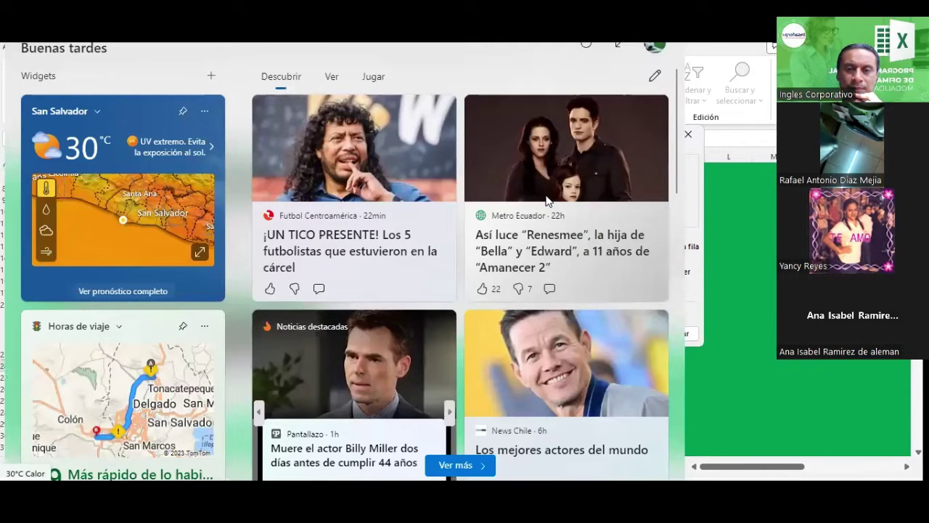
key("super+w")
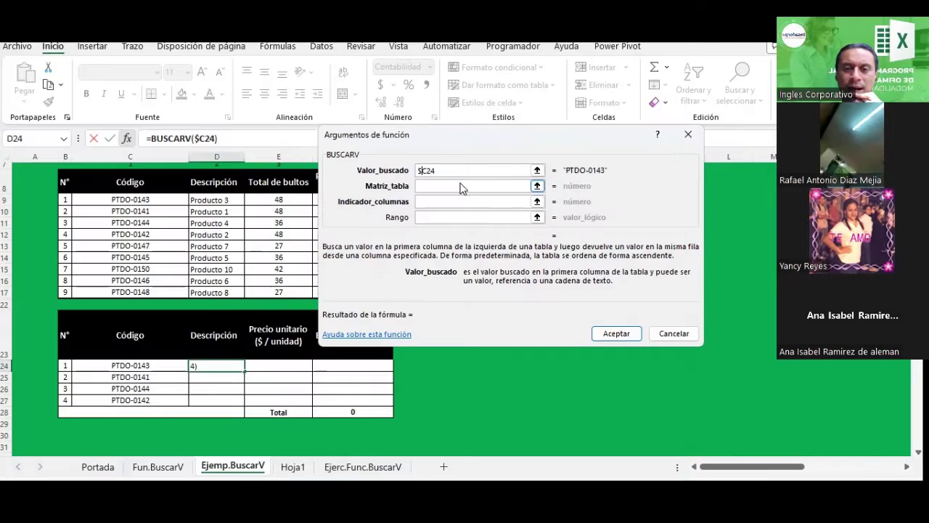
Reposition the Argumentos de función form to uncover columns F–I of the database
left_click(460, 186)
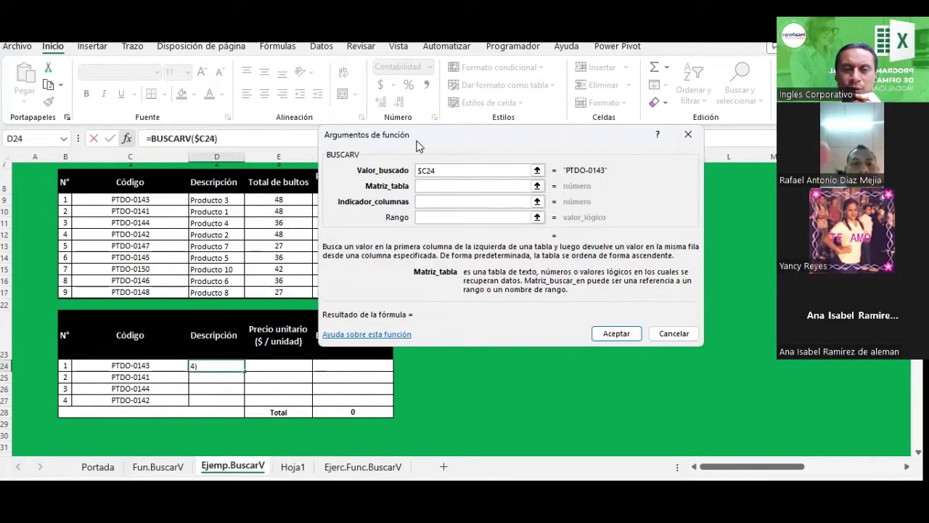
left_click_drag(416, 148, 452, 265)
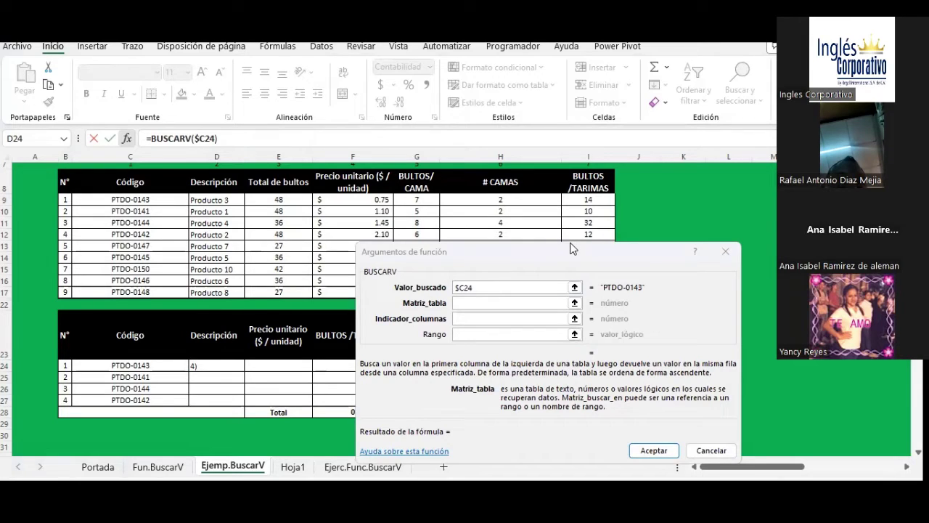
left_click_drag(571, 249, 579, 198)
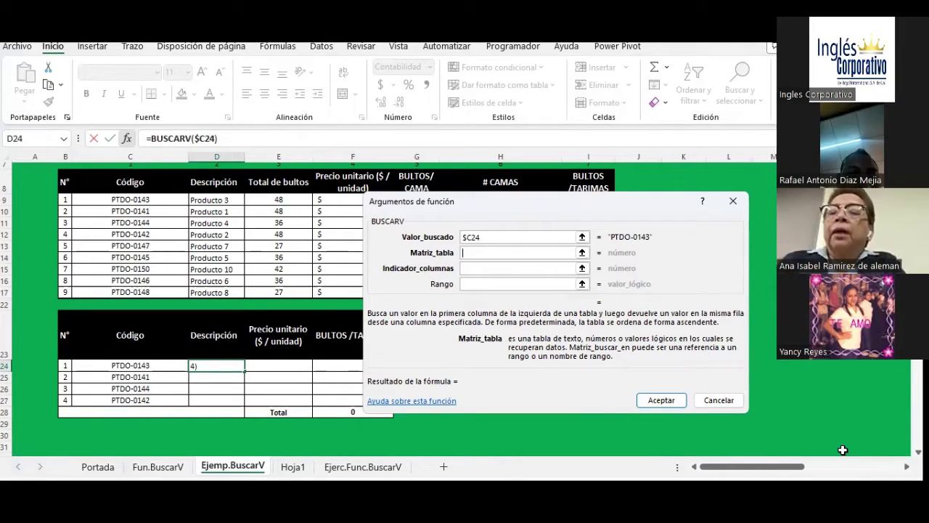
left_click(527, 236)
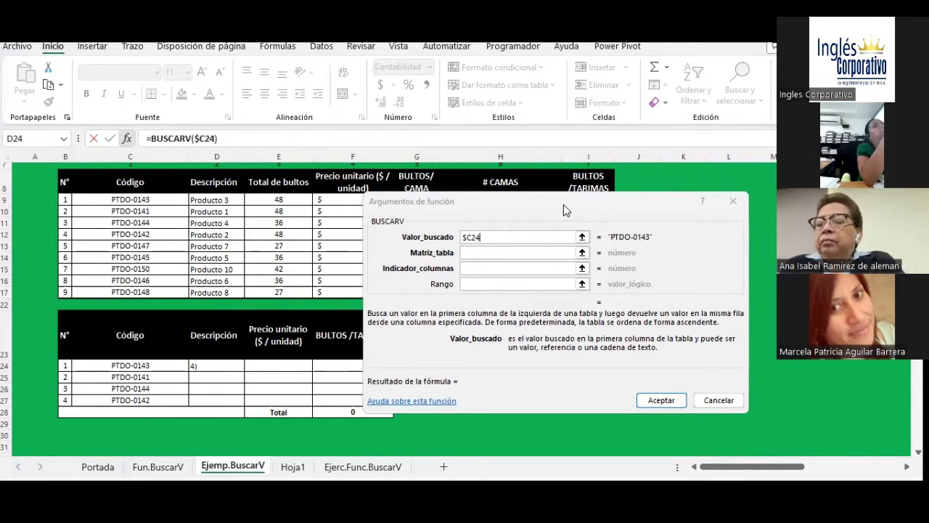
left_click_drag(563, 204, 501, 184)
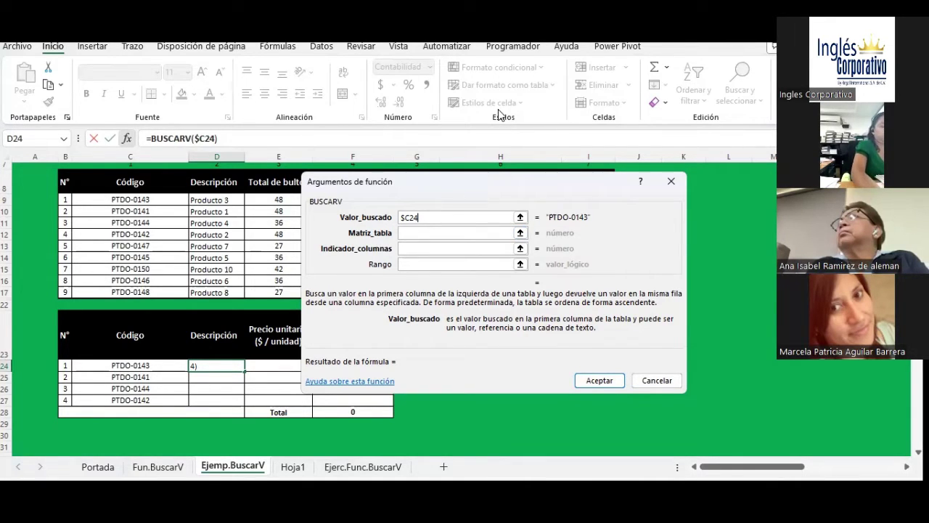
left_click_drag(500, 114, 525, 116)
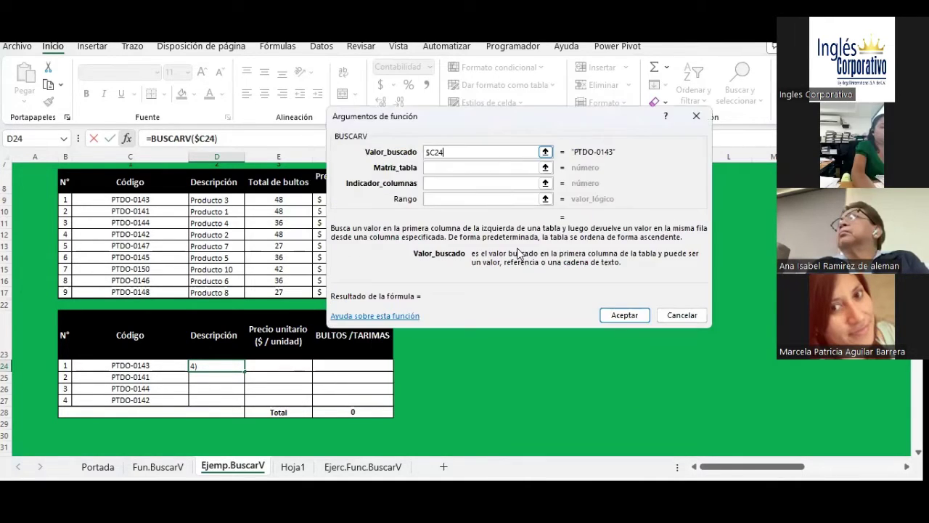
Cancel the unfinished formula and restart a blank BUSCARV in D24 via Shift+F3
left_click(683, 316)
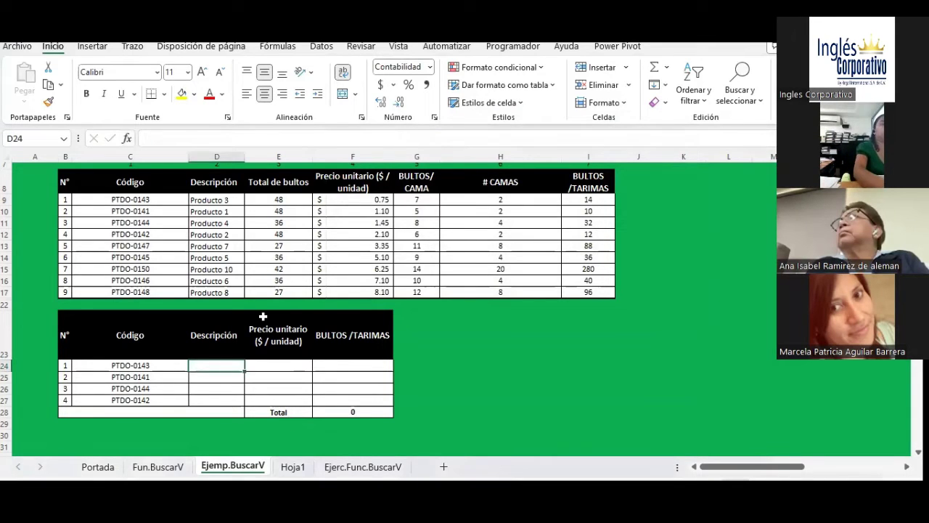
scroll(261, 314, "up", 1)
scroll(278, 312, "down", 2)
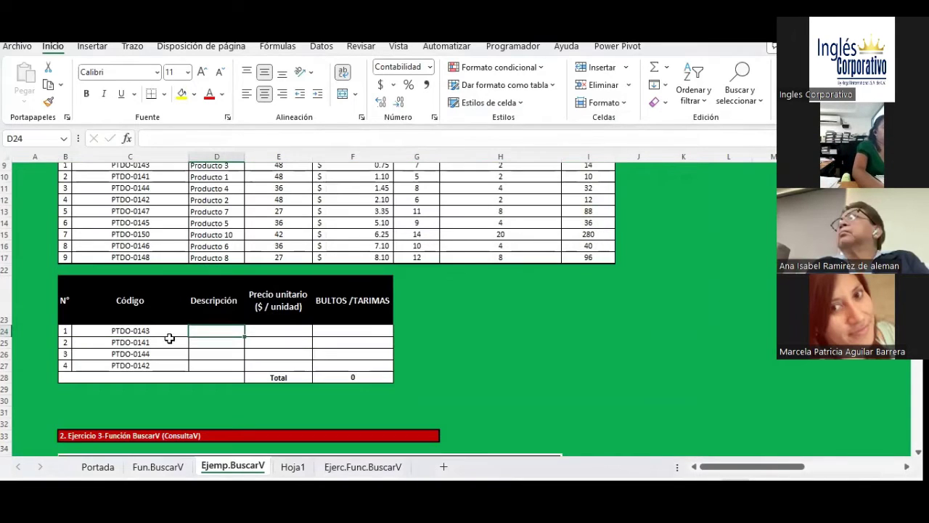
left_click_drag(157, 328, 143, 366)
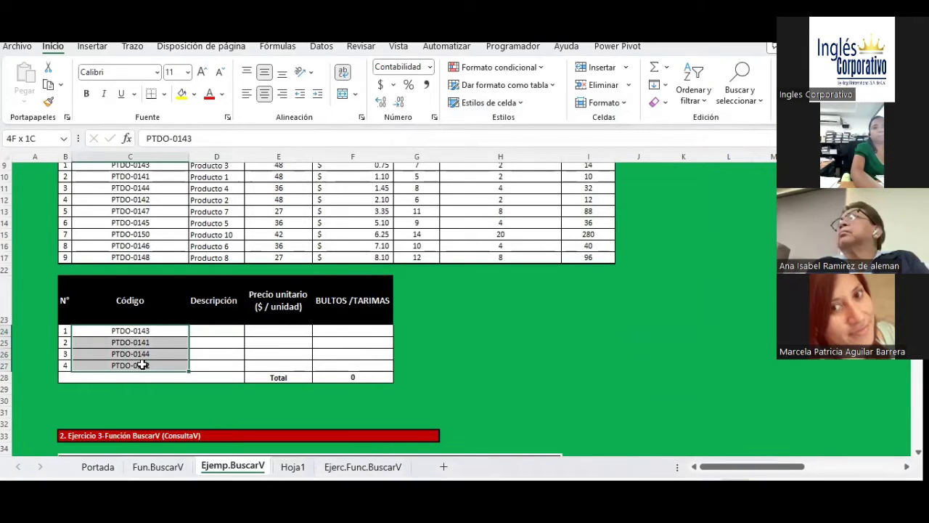
scroll(170, 278, "up", 1)
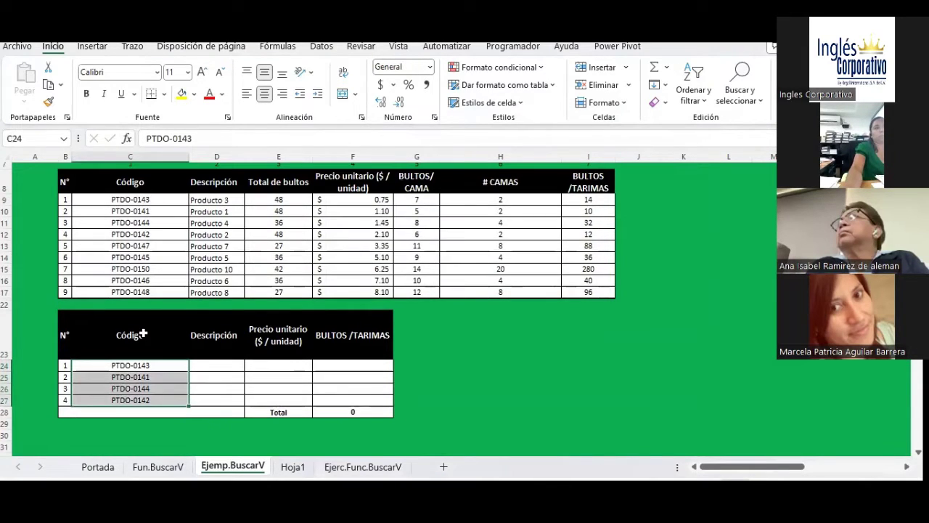
key("ctrl+Up")
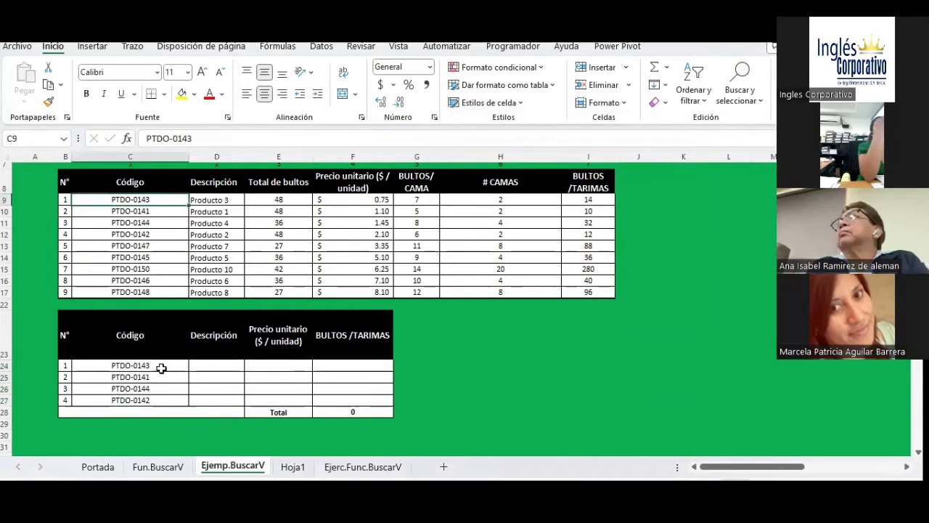
left_click(215, 362)
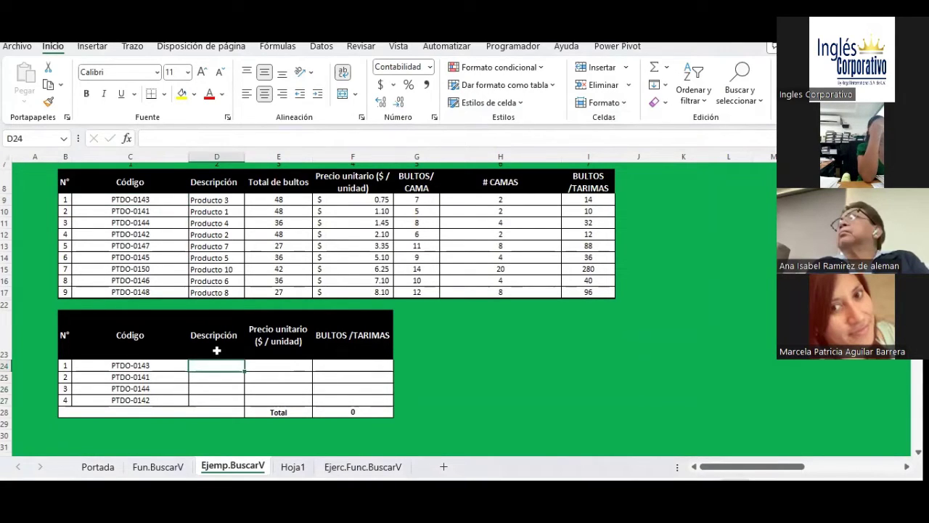
left_click(143, 138)
key("shift+F3")
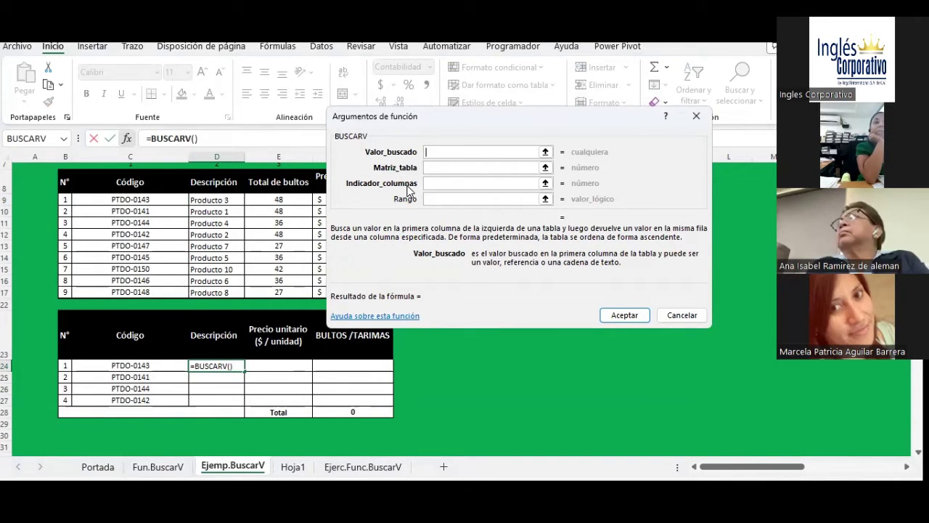
Pick C24 as Valor_buscado and add a $ before C to get $C24
left_click(127, 367)
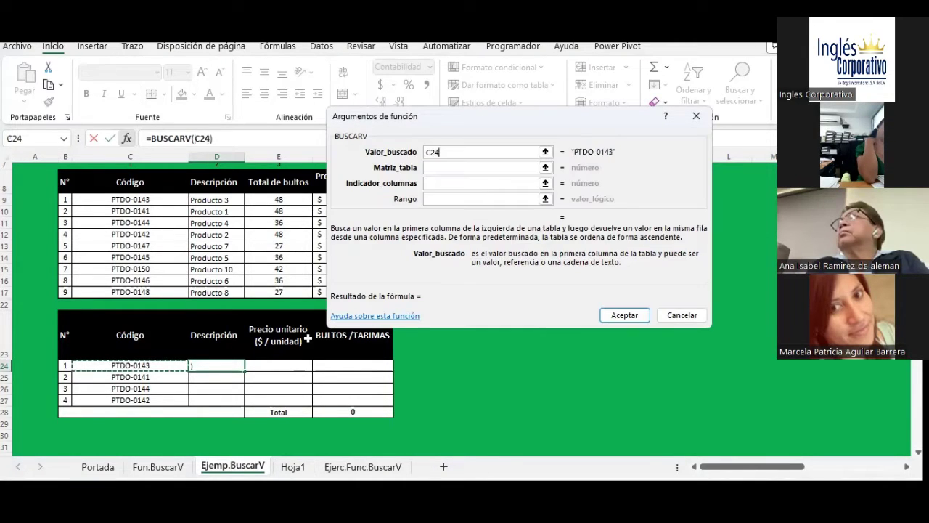
left_click(429, 151)
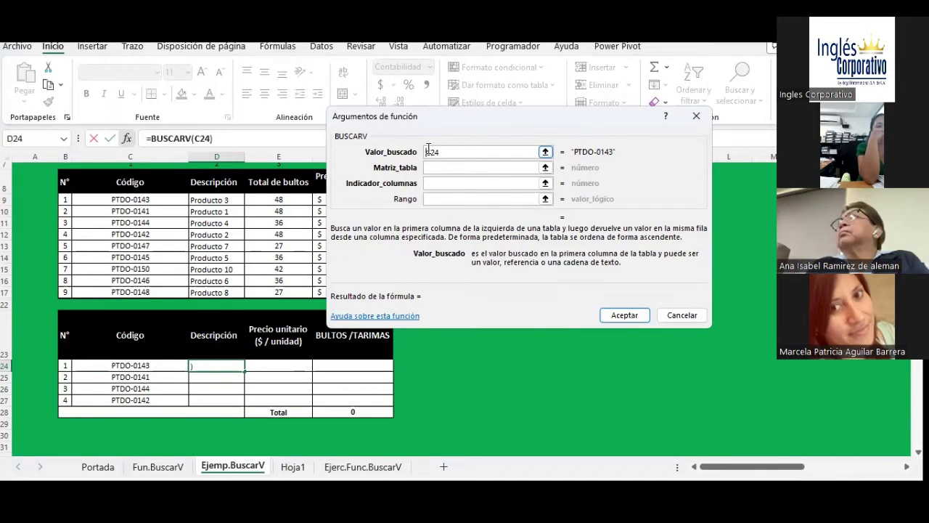
type("$")
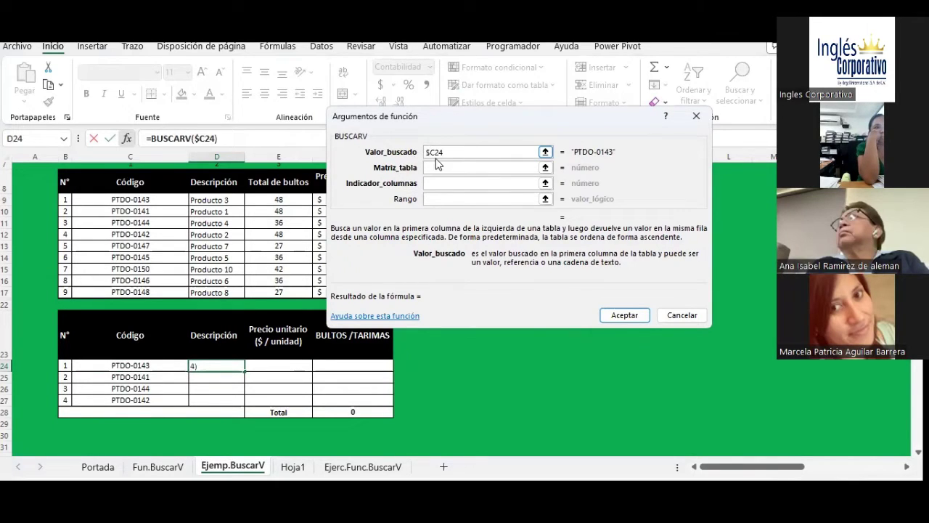
left_click(441, 167)
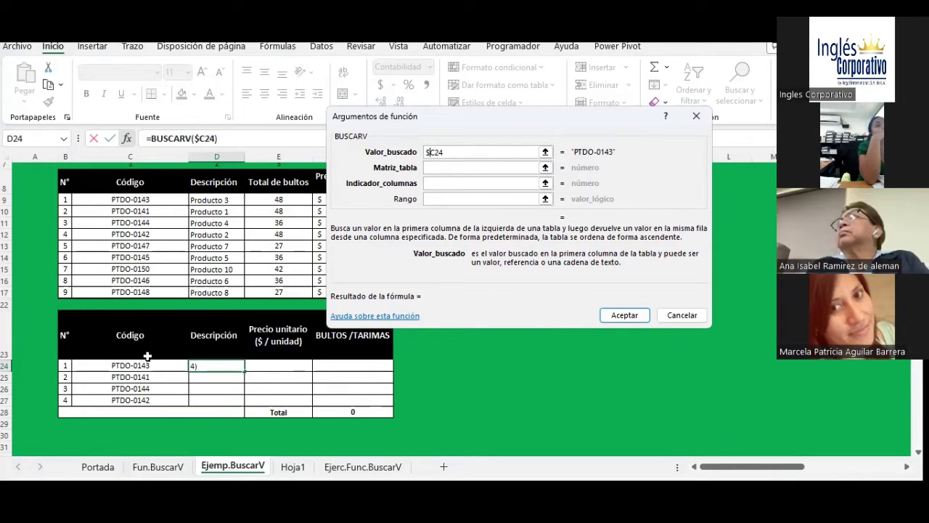
left_click(439, 166)
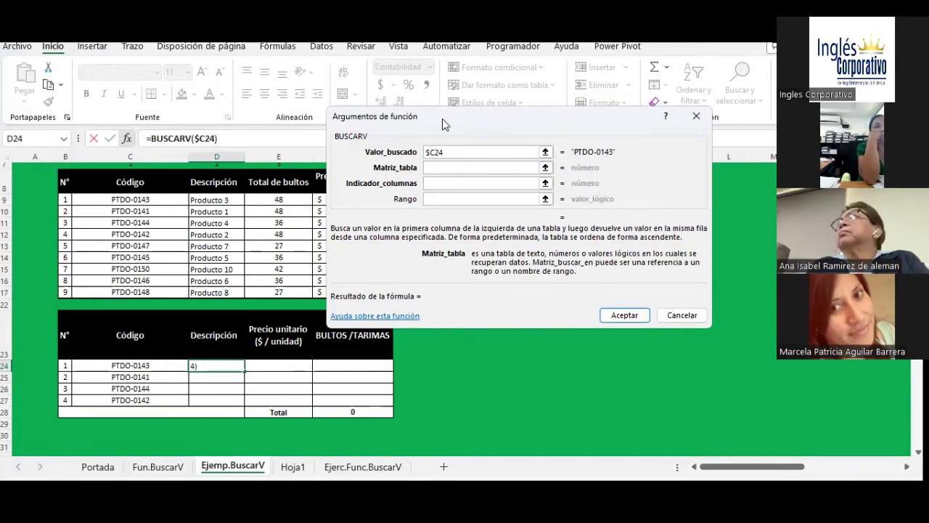
Select C8:I17 as Matriz_tabla and lock it with F4 as $C$8:$I$17
left_click_drag(442, 118, 464, 277)
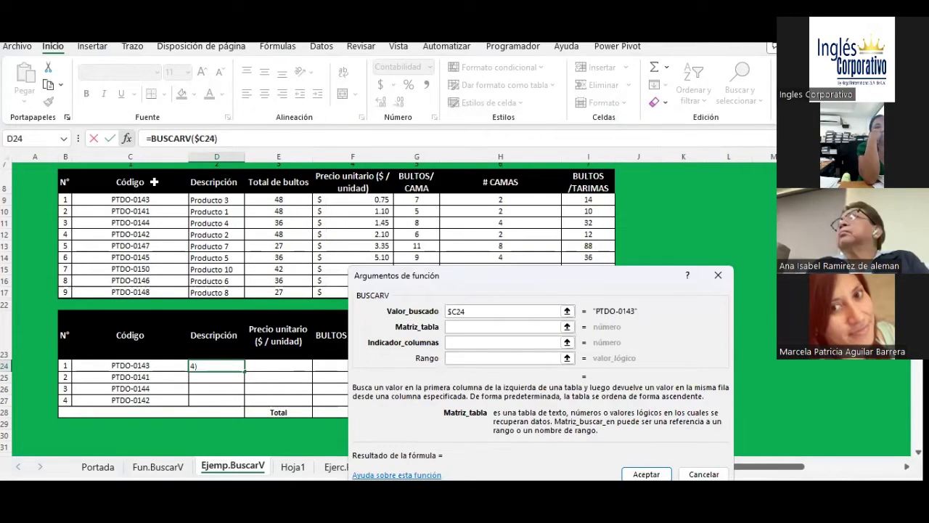
left_click_drag(154, 181, 431, 231)
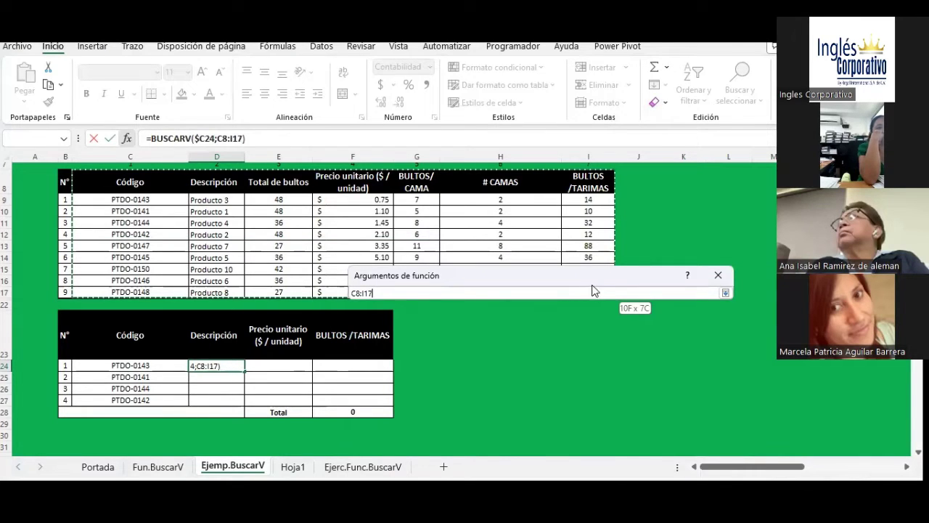
left_click_drag(592, 290, 596, 229)
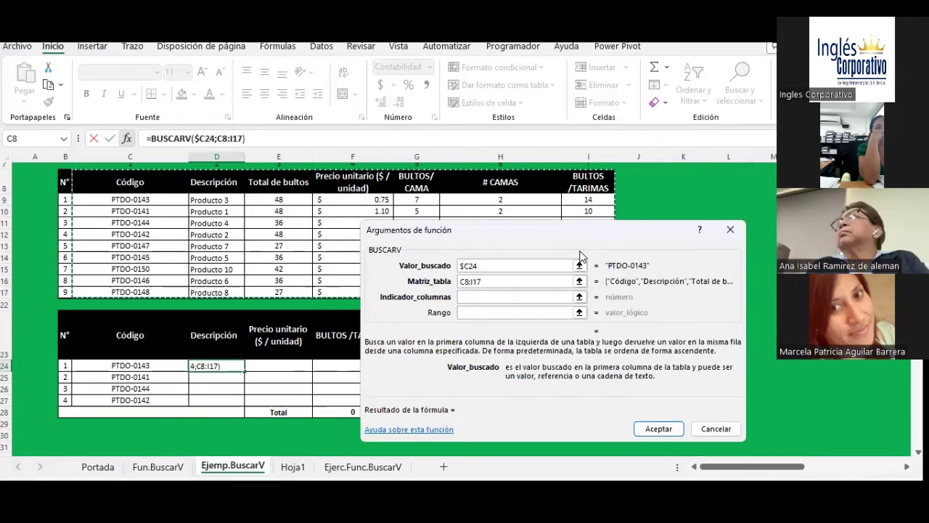
key("F4")
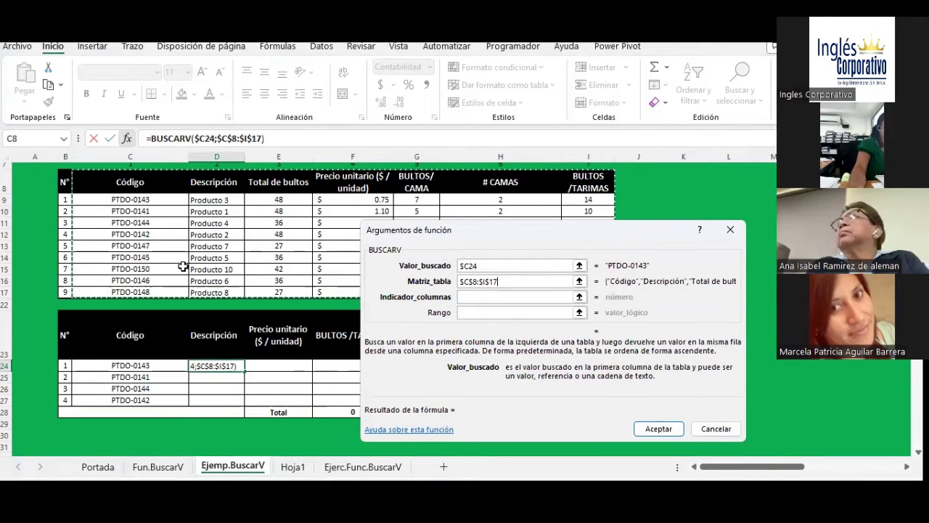
scroll(183, 267, "up", 1)
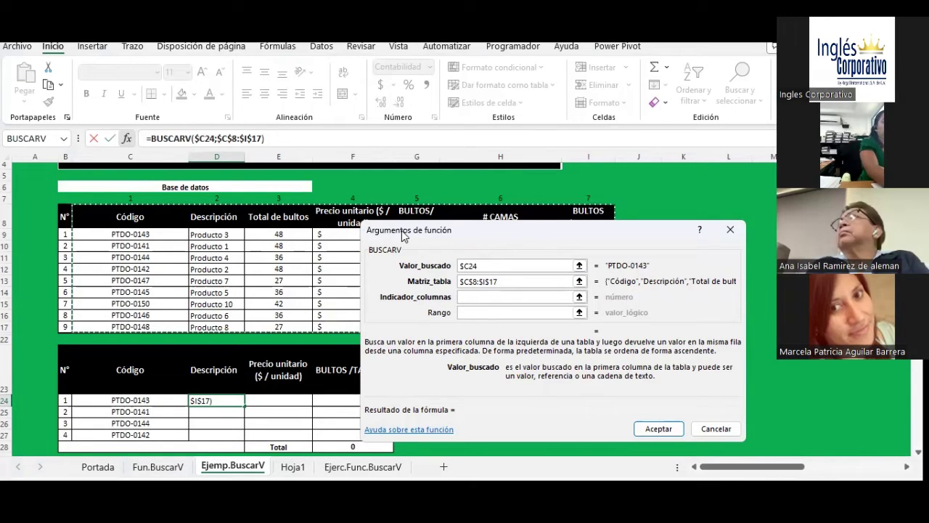
Enter column 2 and range 0, then accept =BUSCARV($C24;$C$8:$I$17;2;0) returning Producto 3
left_click(153, 225)
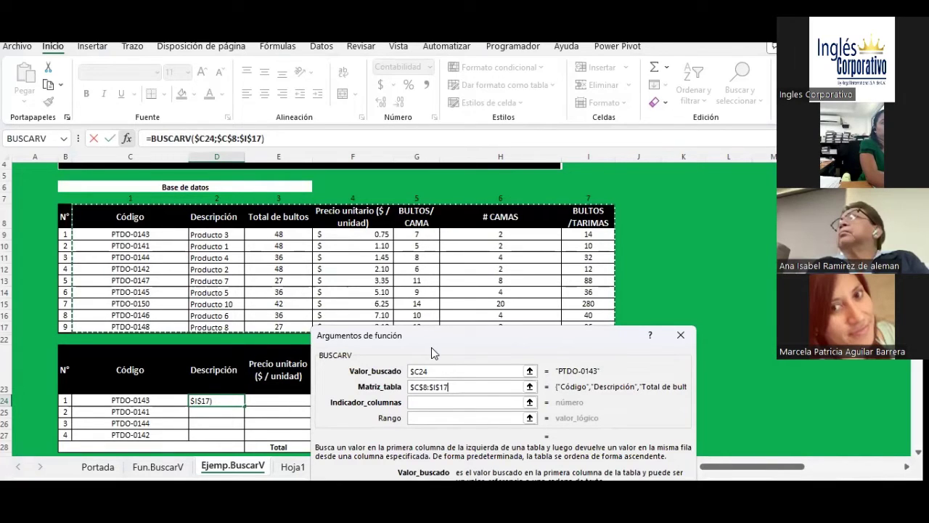
left_click_drag(431, 335, 433, 359)
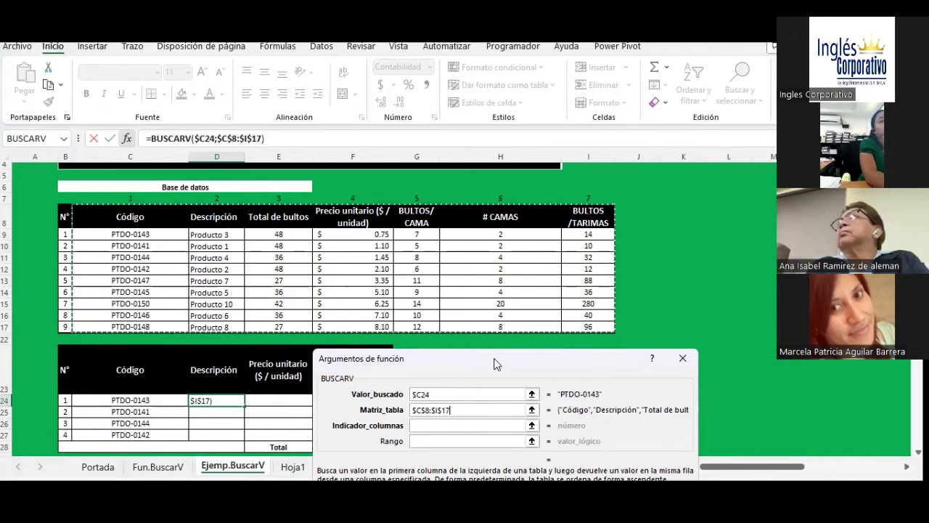
left_click_drag(494, 363, 734, 98)
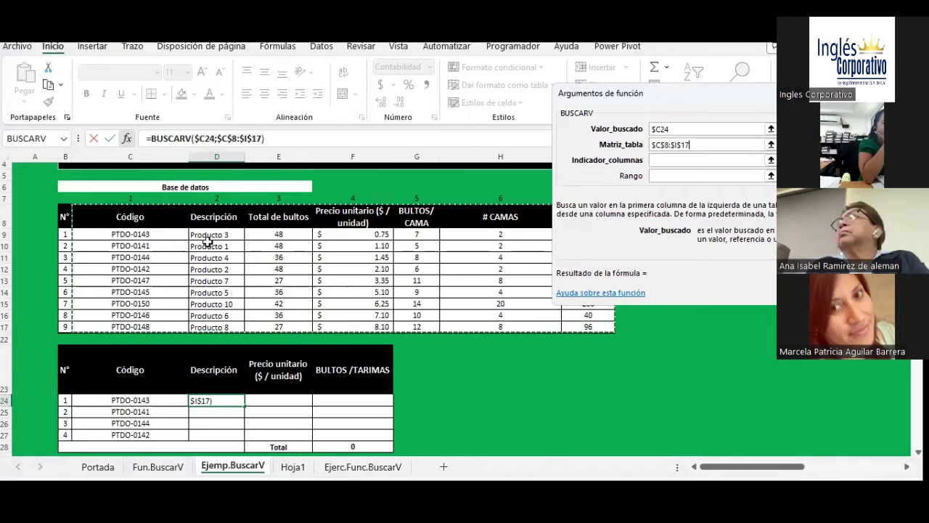
left_click(668, 160)
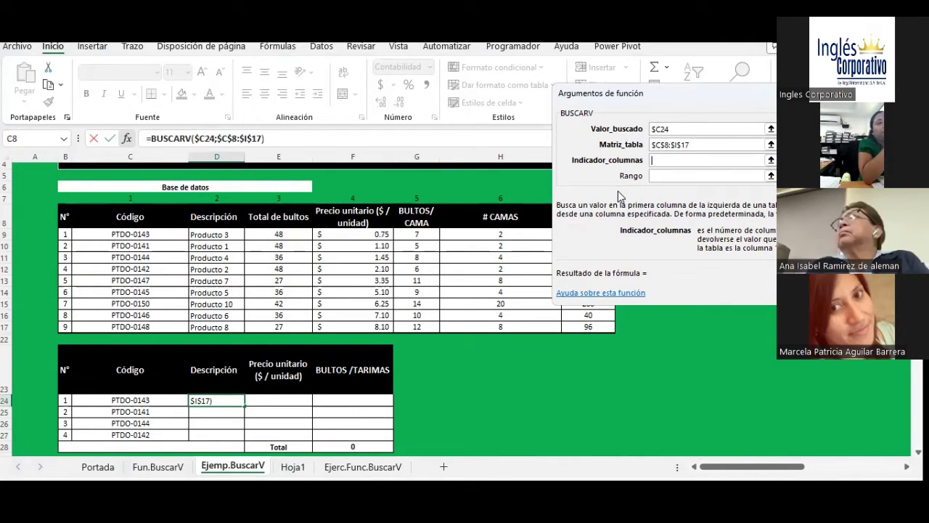
type("2")
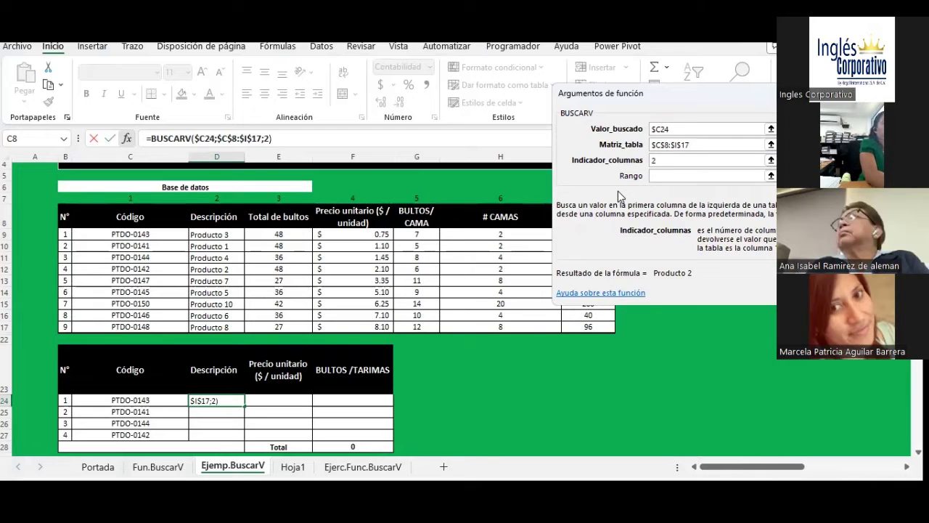
key("Tab")
type("0")
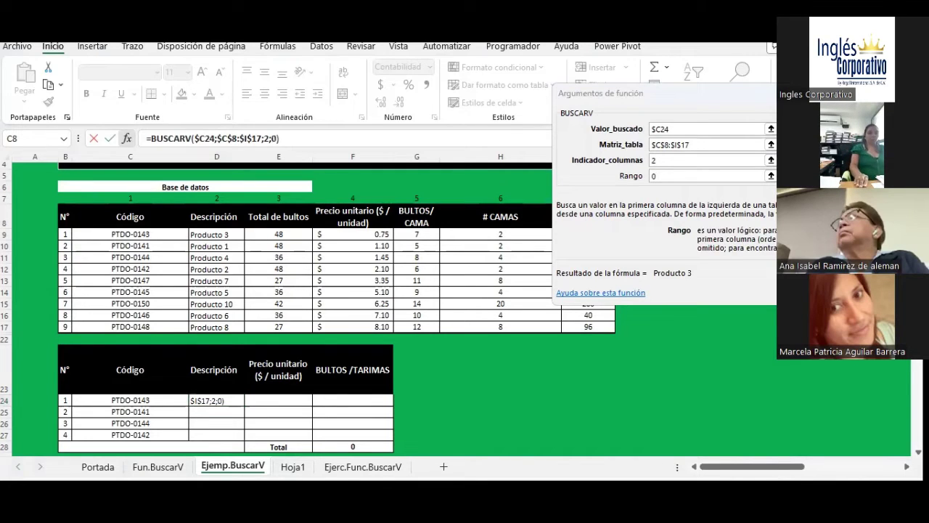
left_click(636, 99)
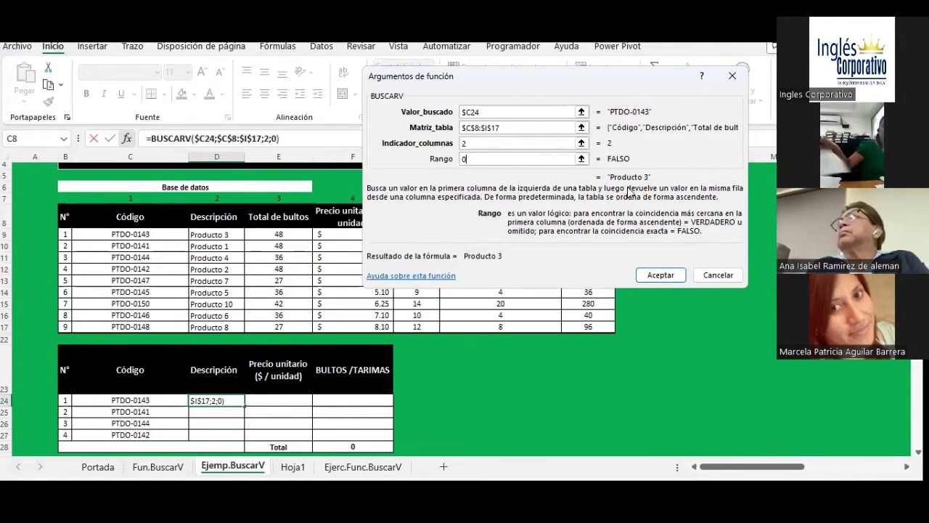
left_click(652, 274)
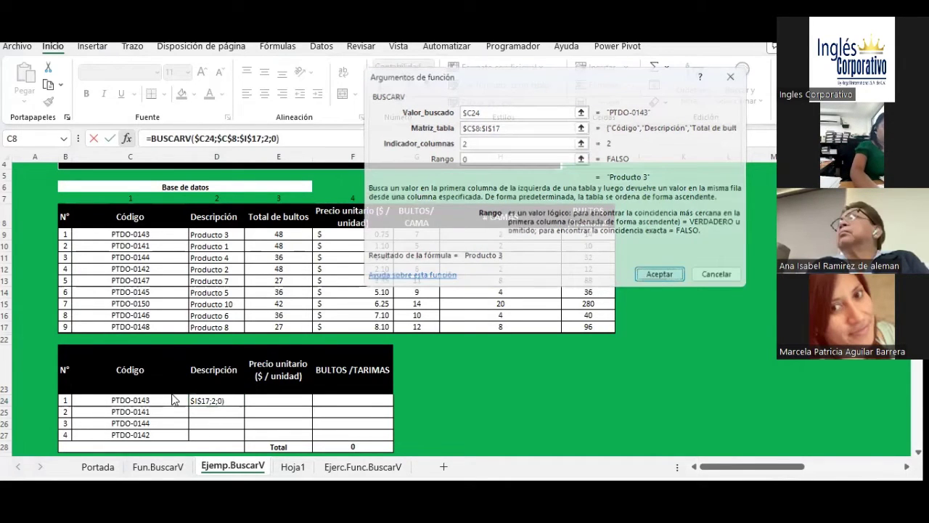
left_click(169, 245)
left_click(221, 236)
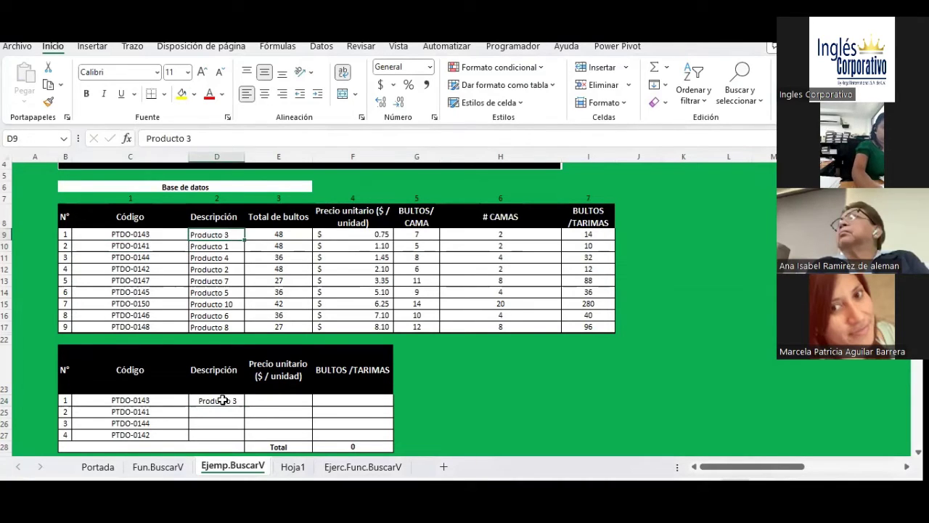
left_click(228, 396)
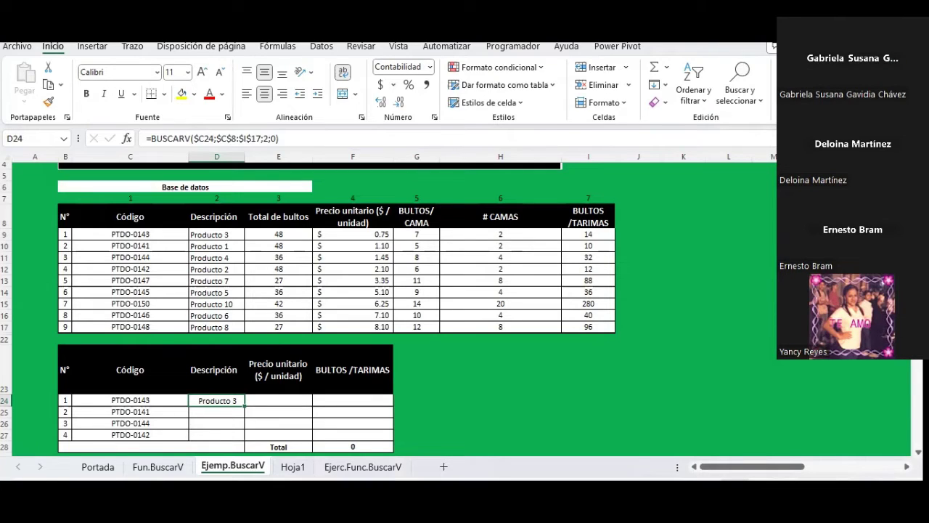
key("super+a")
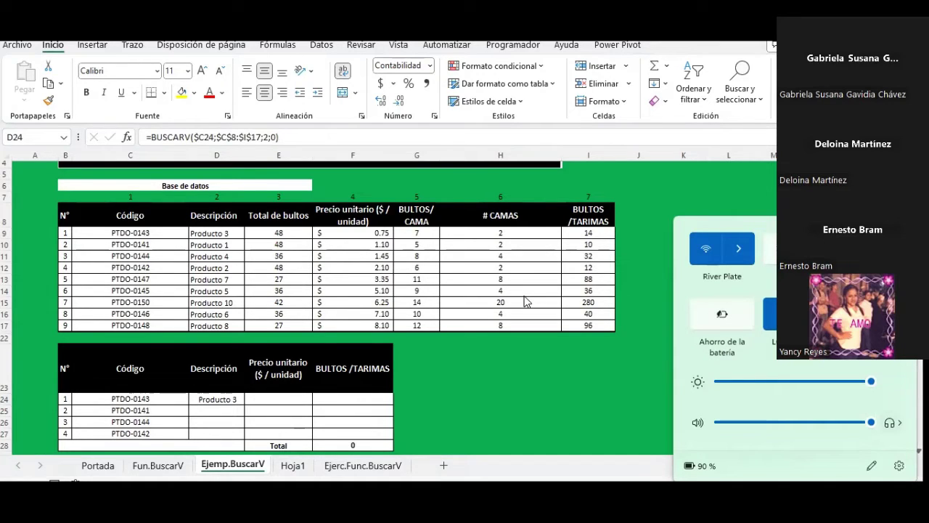
left_click(731, 206)
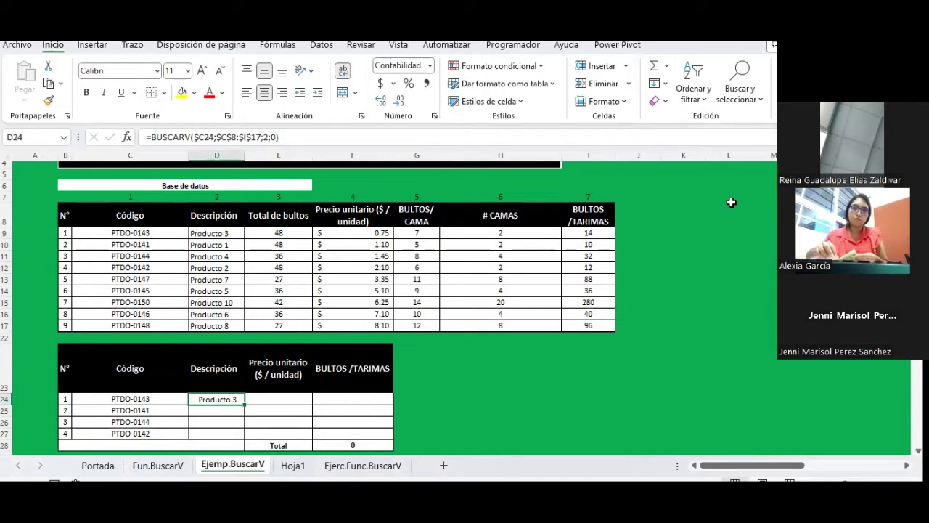
left_click(730, 314)
scroll(249, 334, "down", 1)
left_click(235, 366)
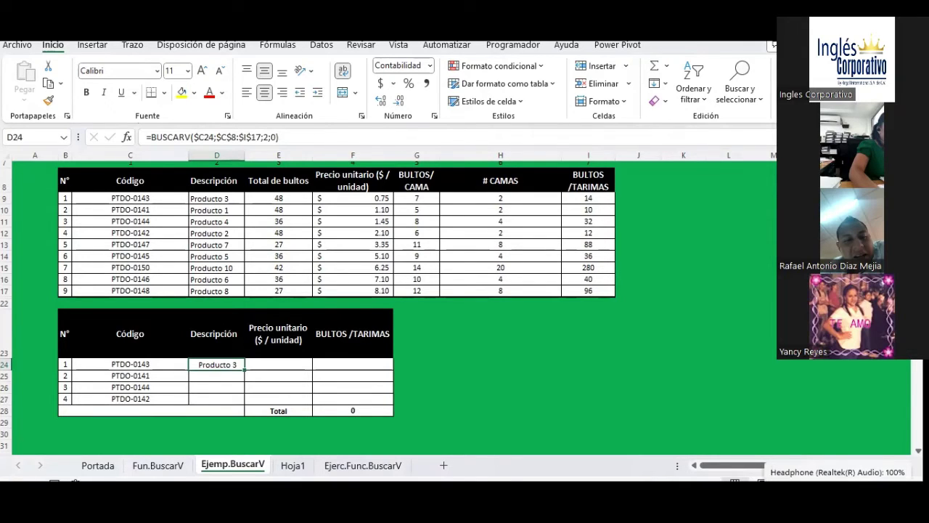
left_click(546, 408)
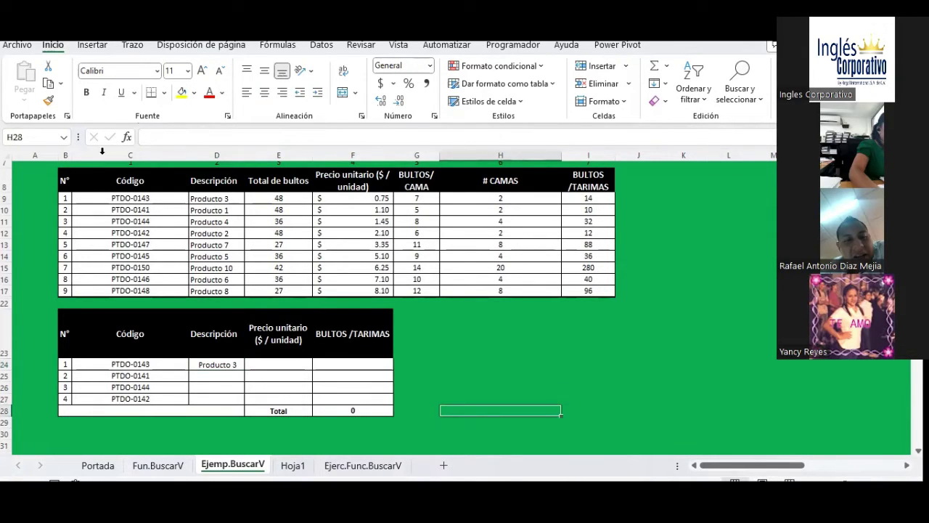
left_click(197, 364)
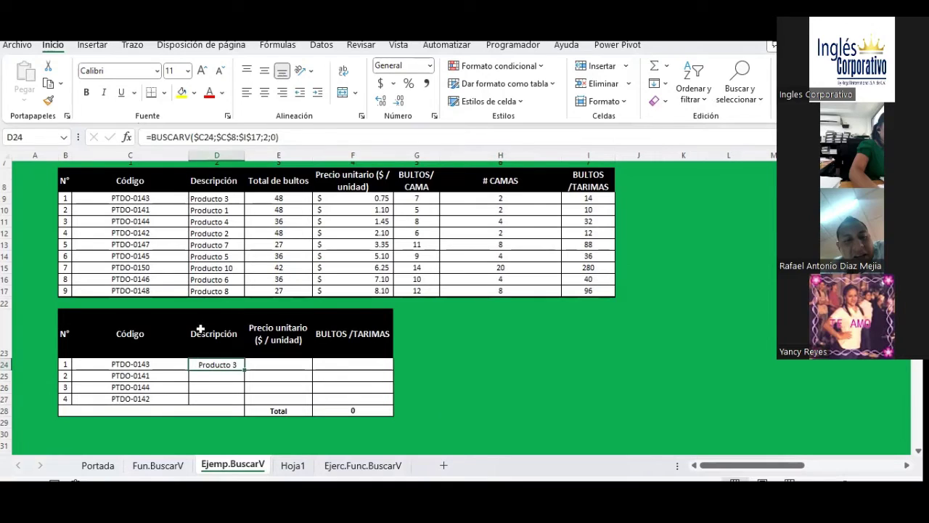
Reopen D24's BUSCARV arguments and review the table range, column 2 and exact-match 0
left_click(126, 137)
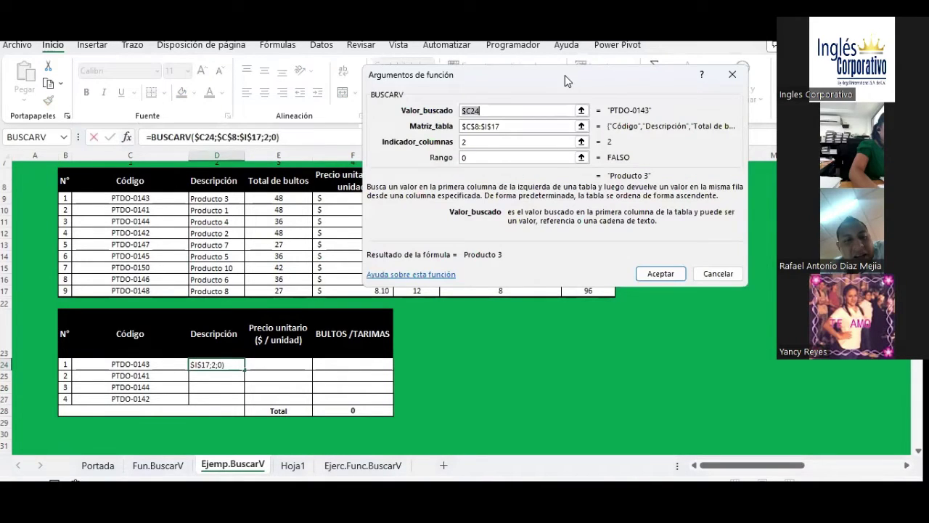
left_click_drag(566, 80, 516, 133)
left_click(468, 178)
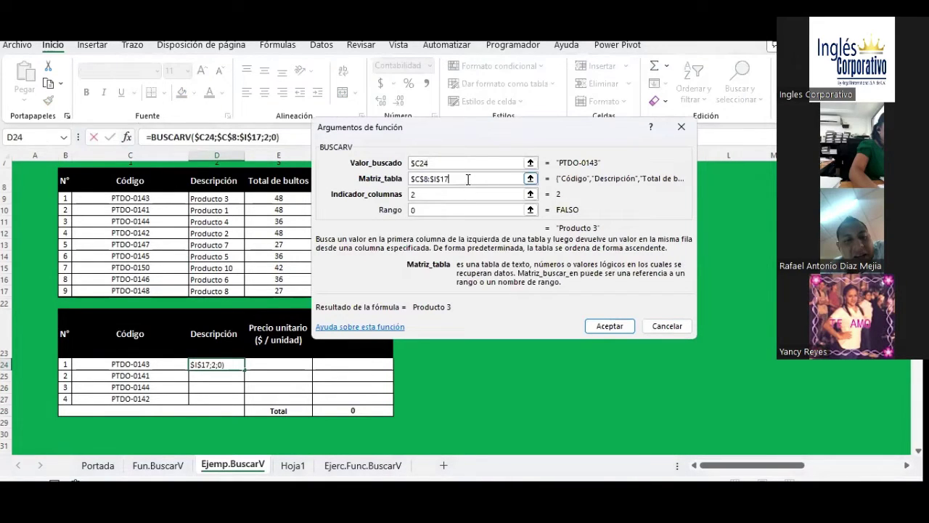
left_click(431, 193)
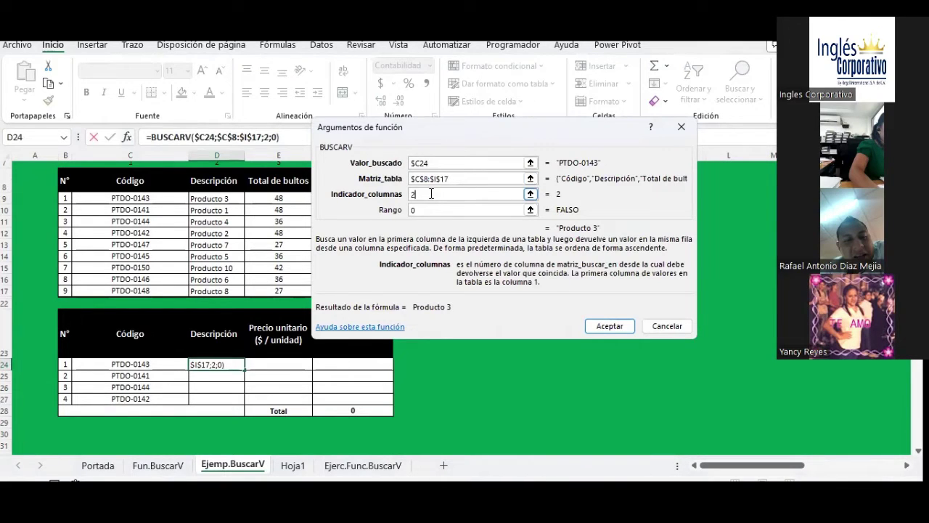
scroll(202, 233, "up", 1)
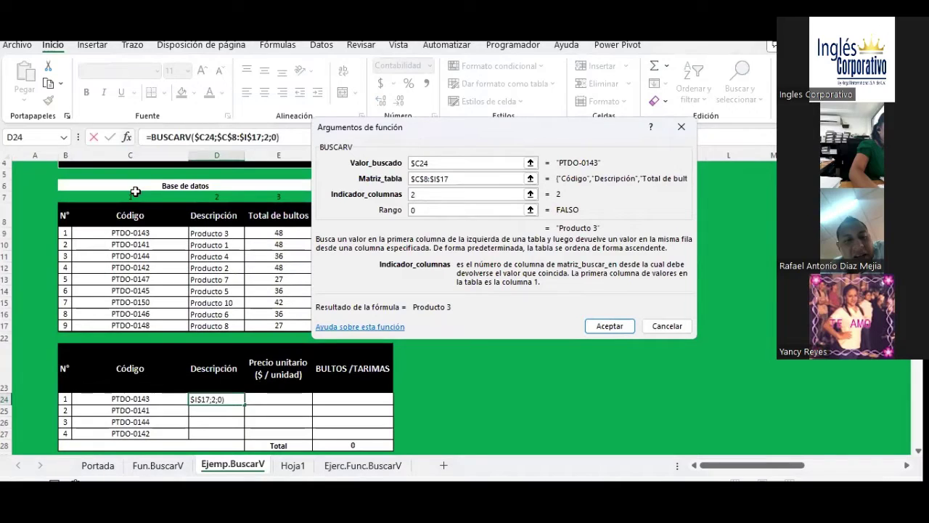
left_click_drag(624, 125, 658, 156)
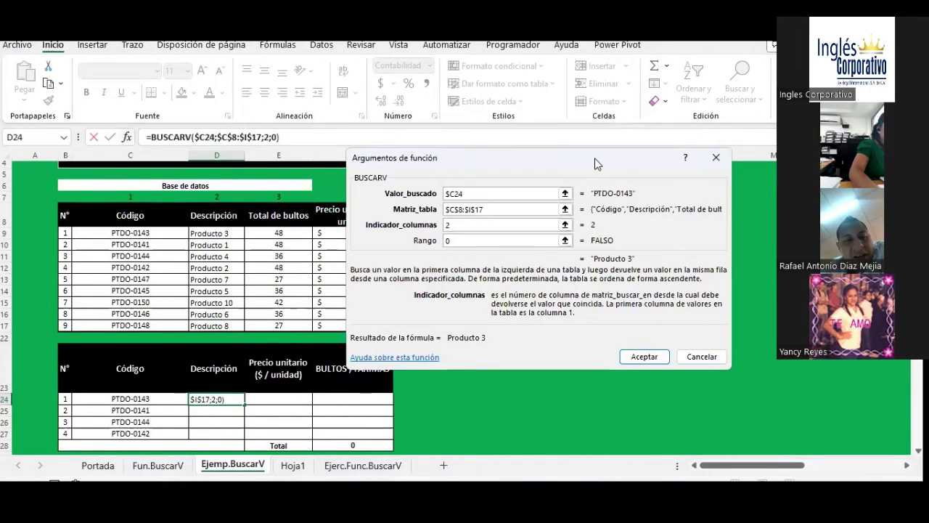
left_click_drag(595, 163, 606, 116)
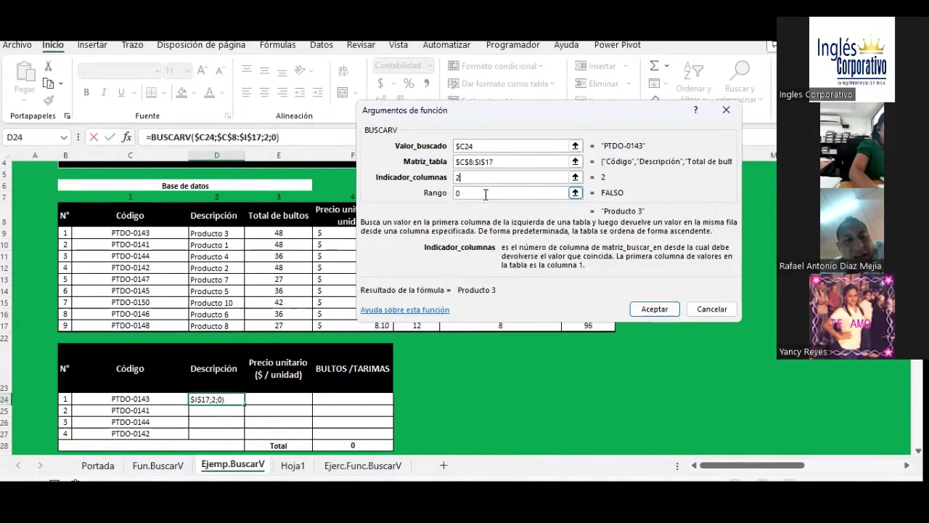
left_click(485, 194)
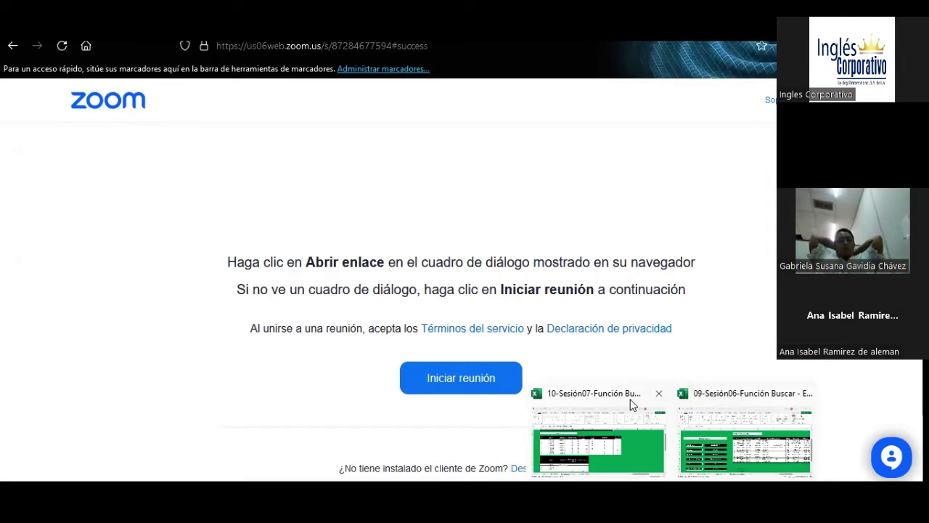
Switch from the Zoom browser page back to the Excel workbook
left_click(631, 404)
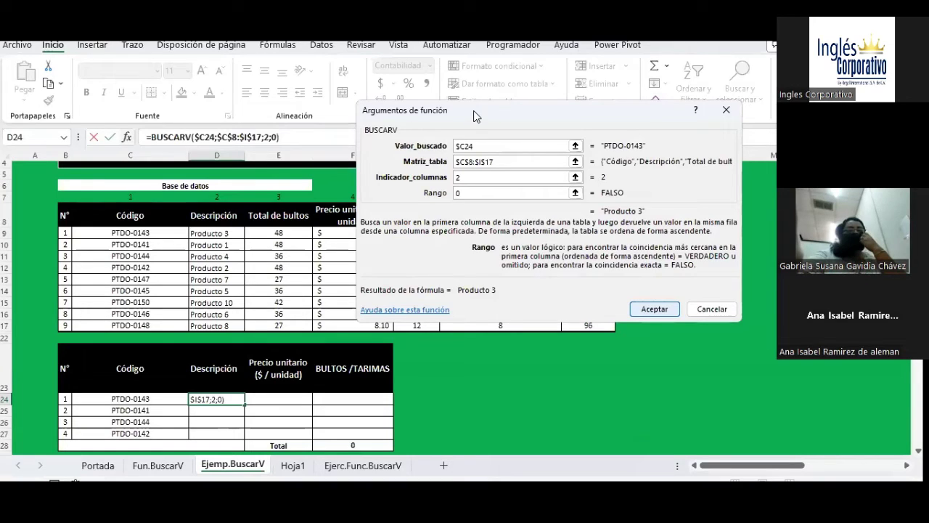
Discard the accidental C8:H16 range edit so D24 keeps =BUSCARV($C24;$C$8:$I$17;2;0)
left_click_drag(475, 116, 374, 138)
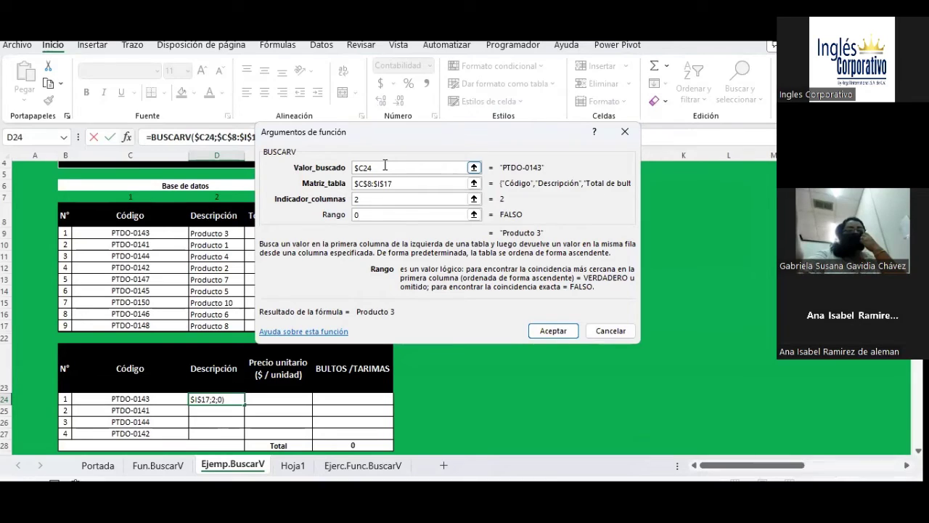
left_click_drag(373, 131, 448, 125)
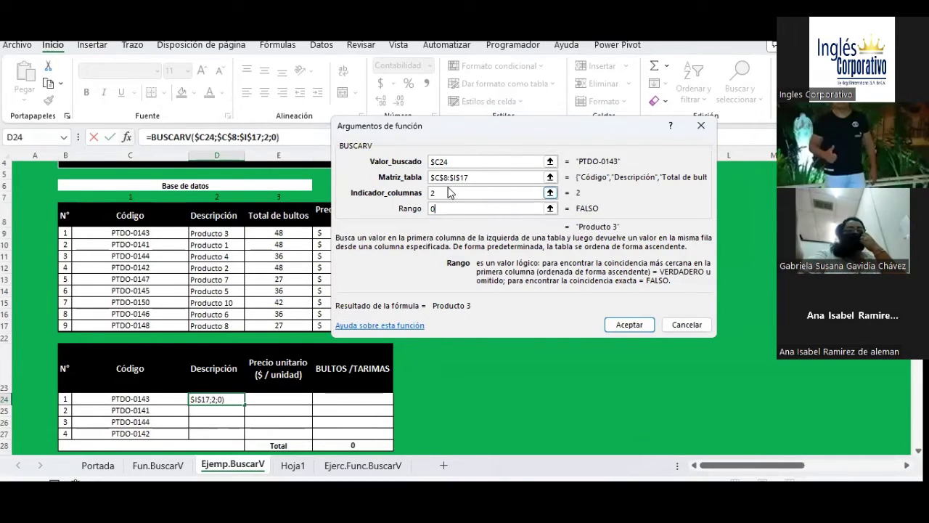
left_click(473, 177)
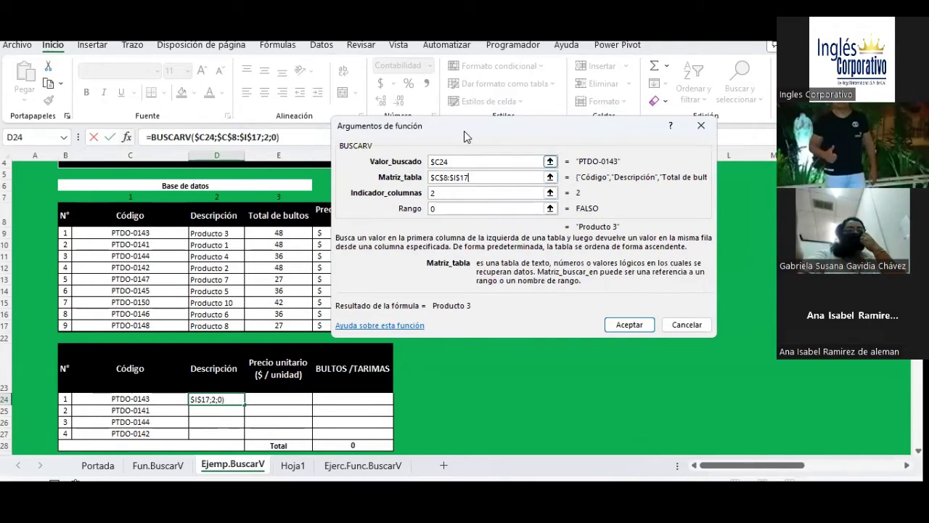
left_click_drag(464, 130, 463, 216)
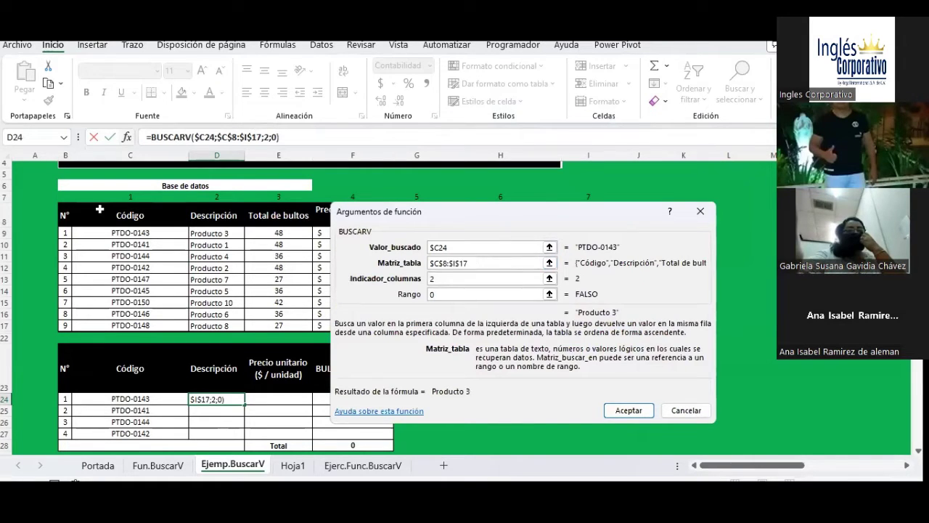
left_click_drag(458, 217, 478, 317)
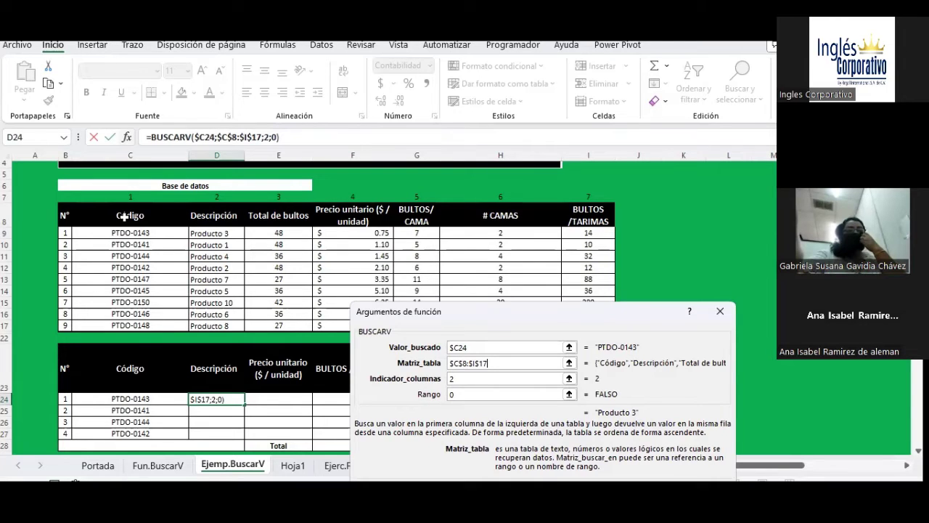
left_click_drag(130, 211, 535, 310)
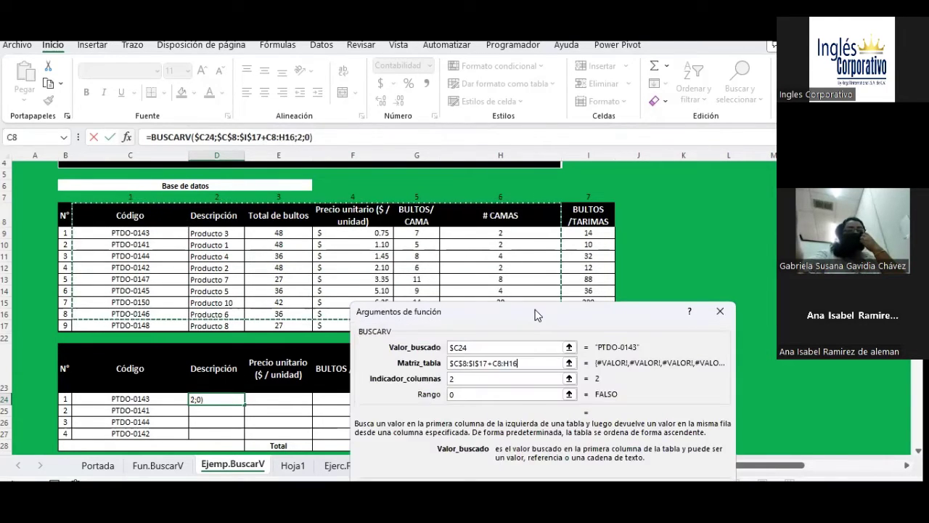
key("Escape")
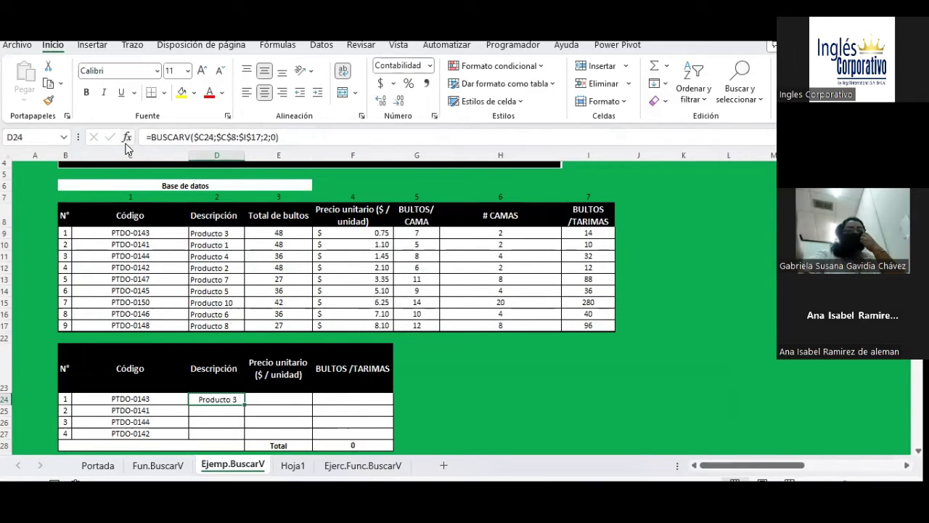
Reopen D24's BUSCARV arguments and replace the lookup value $C24 with cell C9
left_click(126, 138)
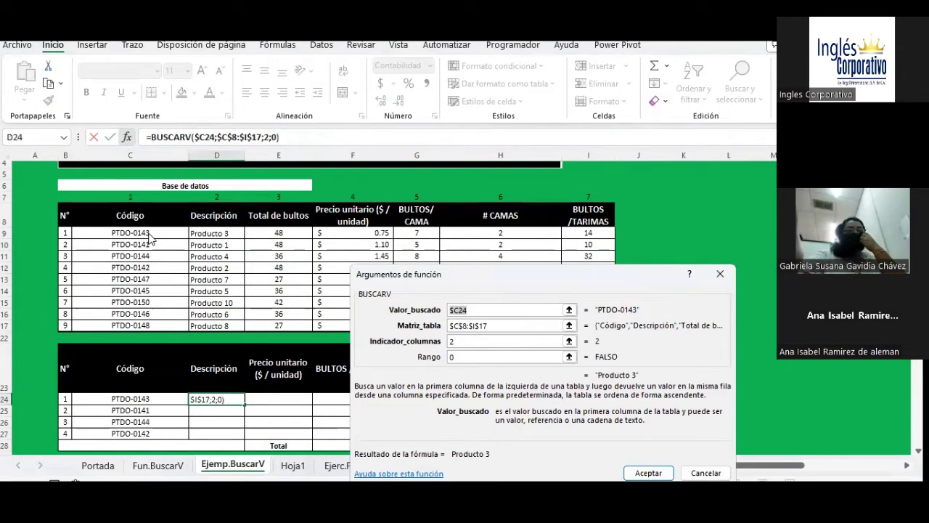
left_click(152, 230)
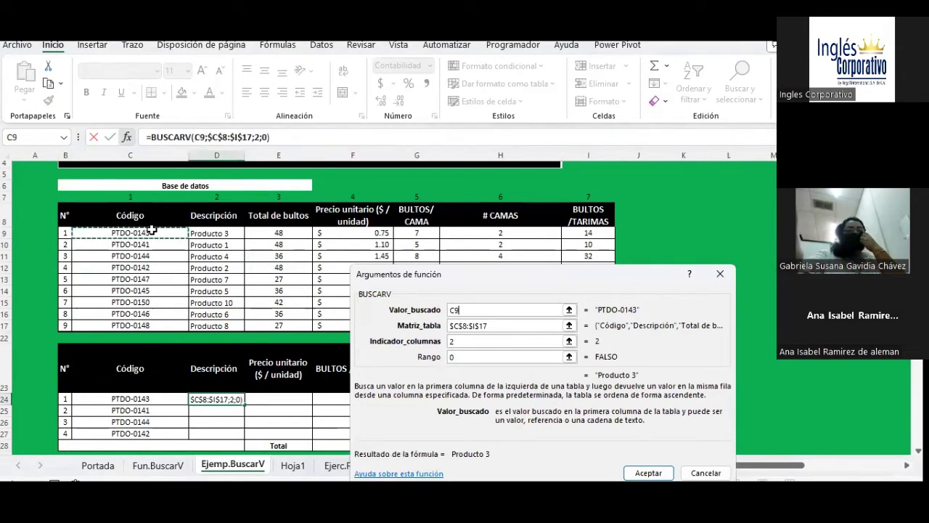
left_click(483, 324)
left_click_drag(586, 282, 529, 173)
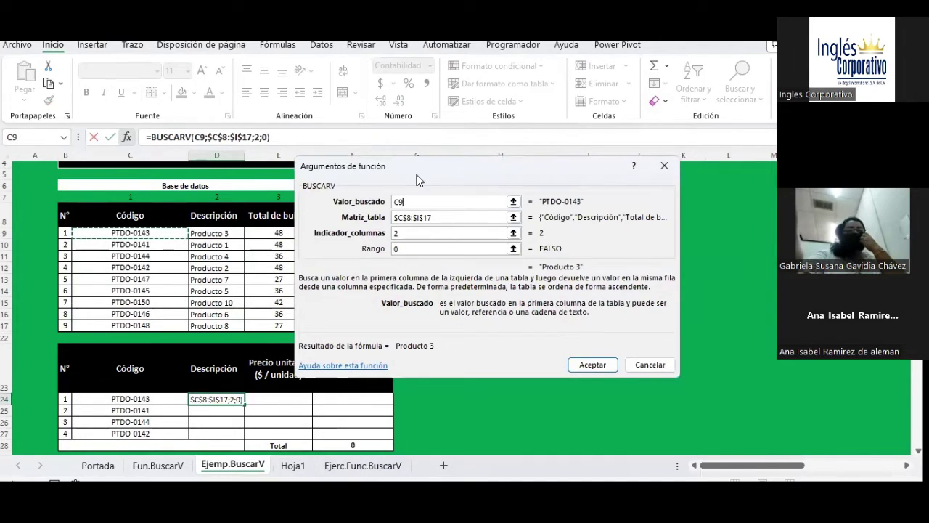
left_click_drag(418, 171, 428, 294)
left_click(414, 325)
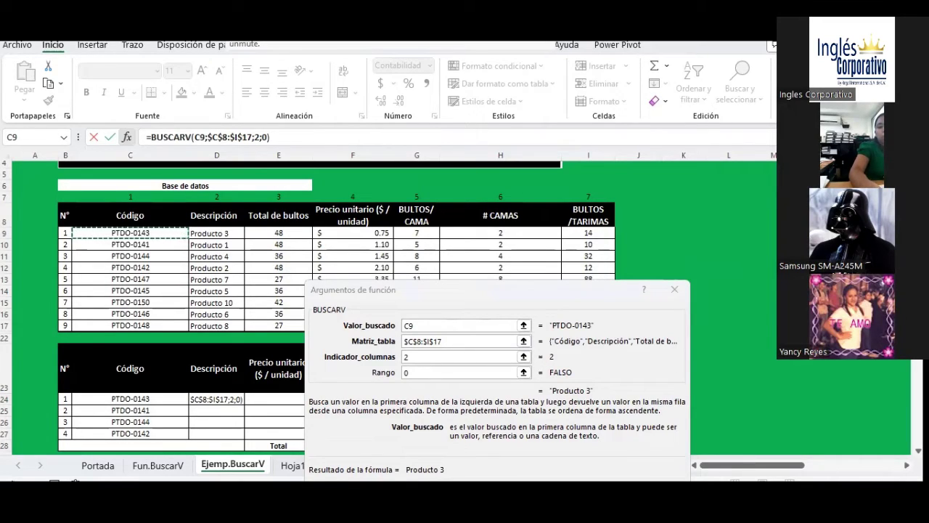
Append +D8 to D24's lookup value so it reads C9+D8
left_click(455, 287)
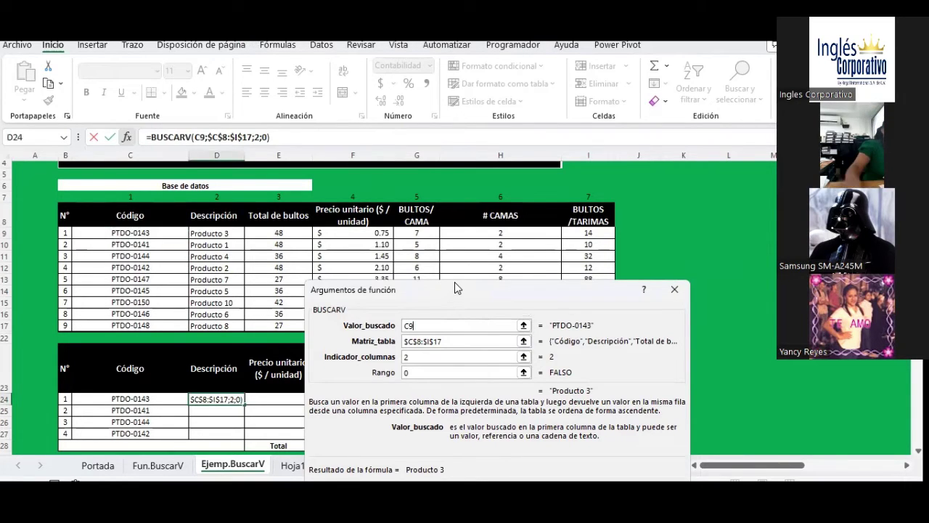
left_click_drag(455, 288, 459, 265)
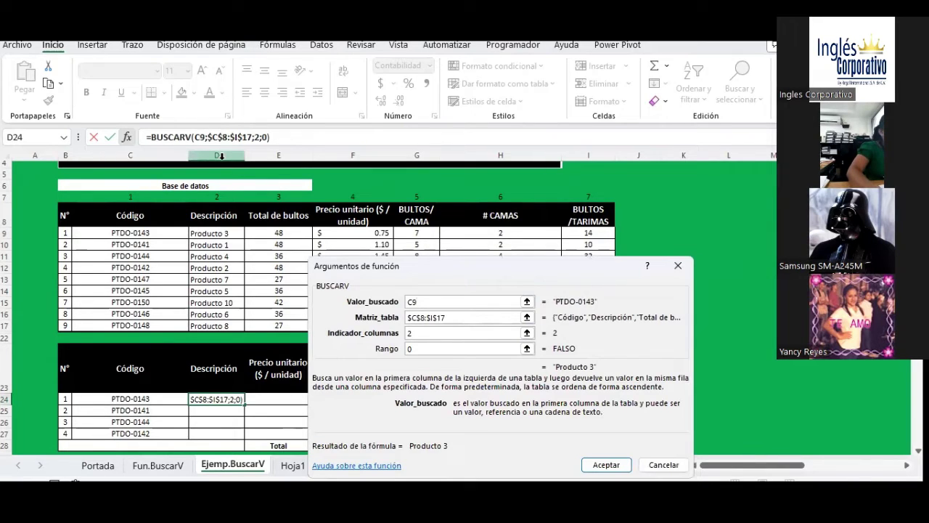
type("+")
scroll(219, 174, "up", 1)
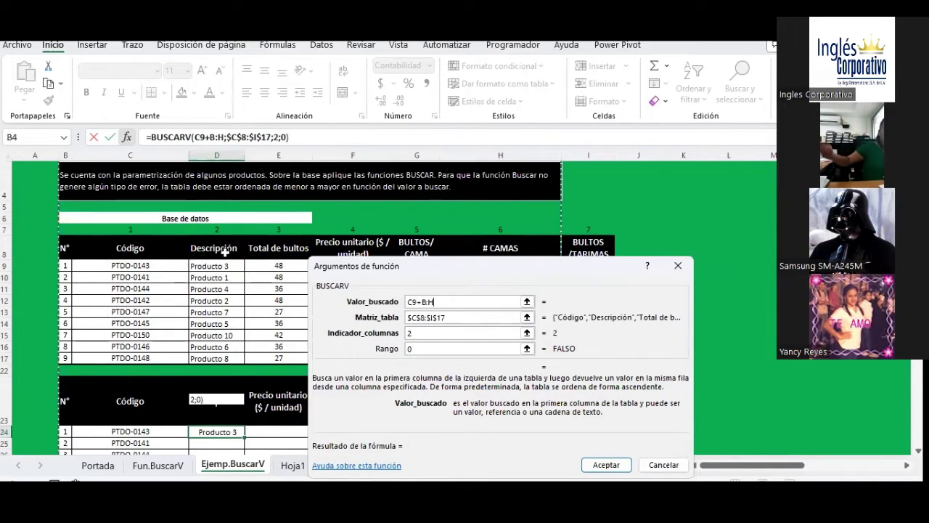
left_click(229, 249)
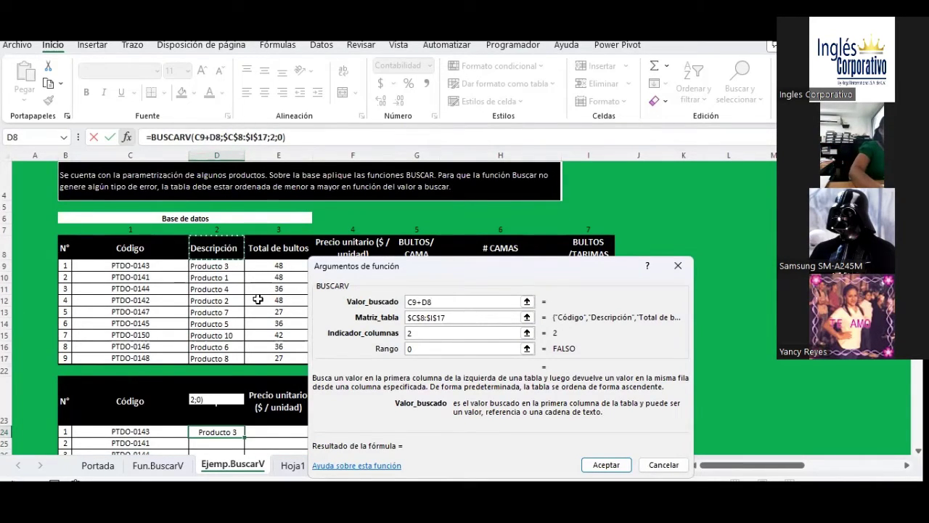
scroll(258, 298, "down", 2)
scroll(258, 299, "down", 1)
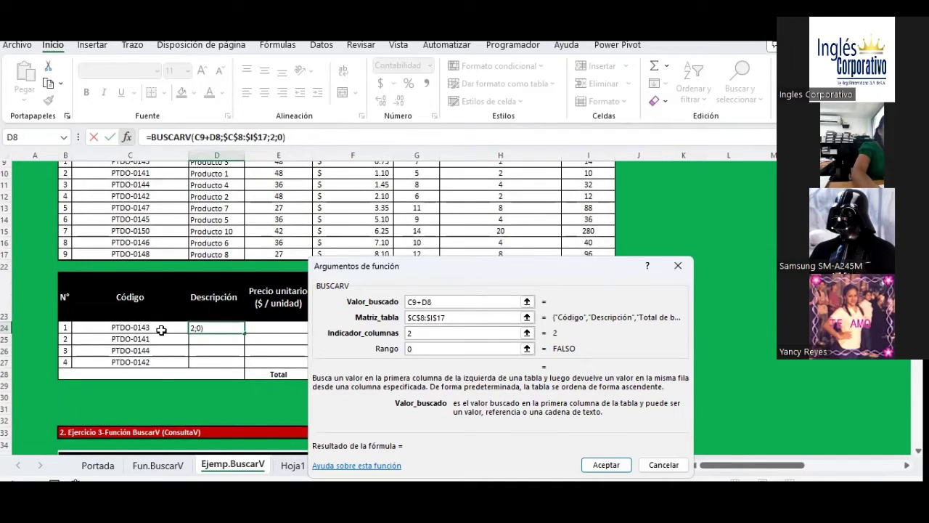
Cancel the C9+D8 edit, then reopen D24's arguments to review $C24 and $C$8:$I$17
key("Return")
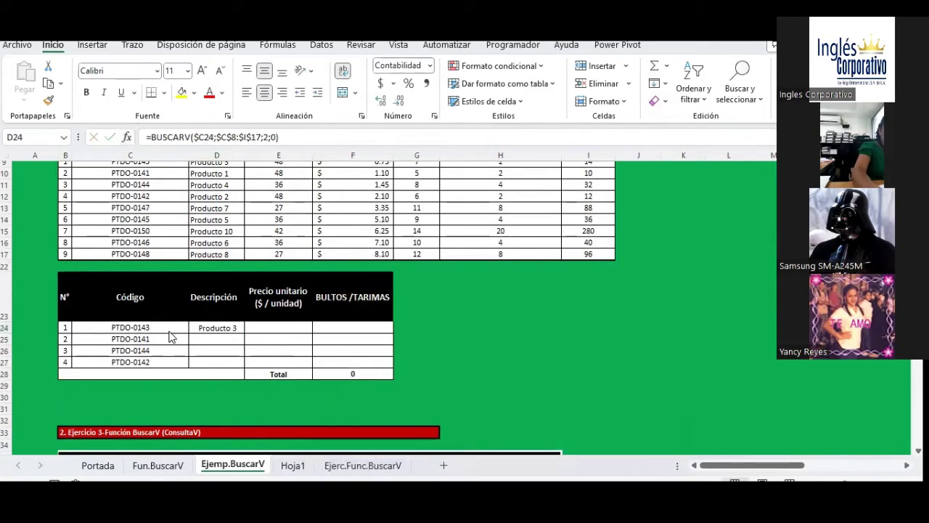
left_click(127, 137)
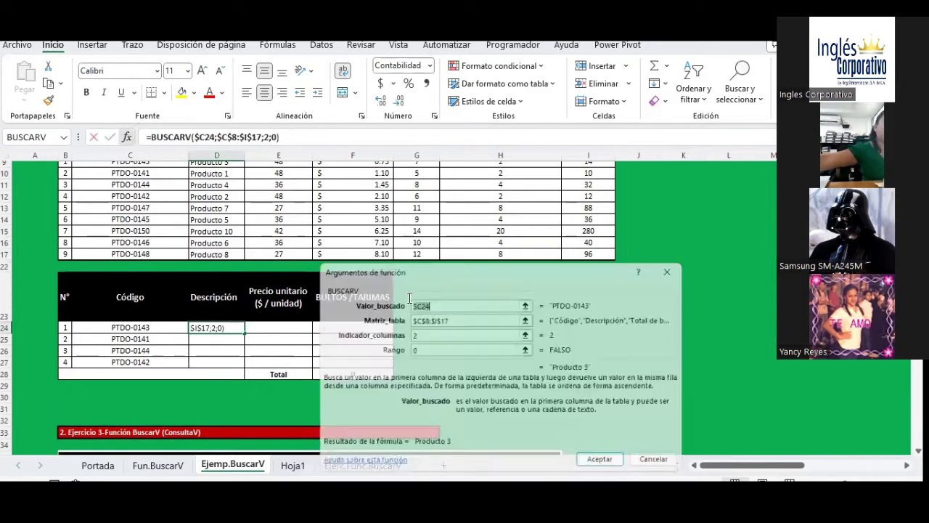
left_click_drag(431, 266, 444, 151)
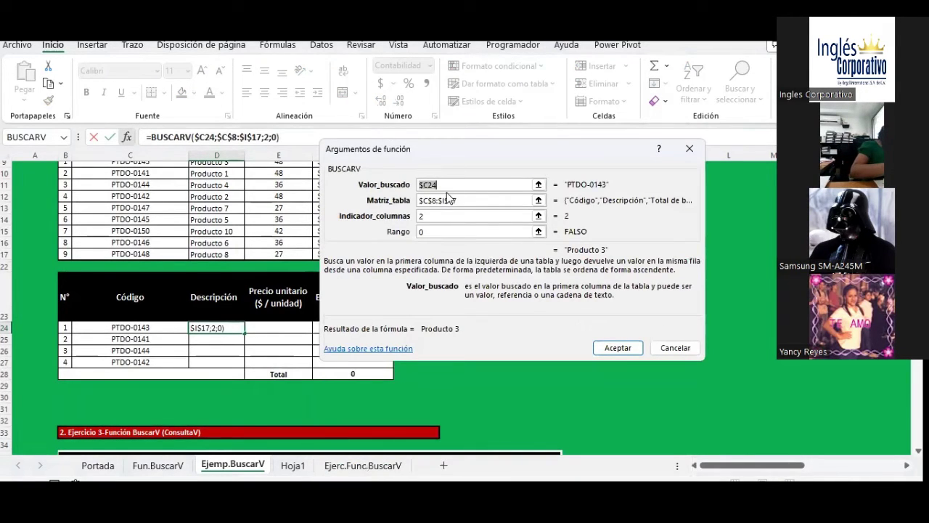
left_click(445, 185)
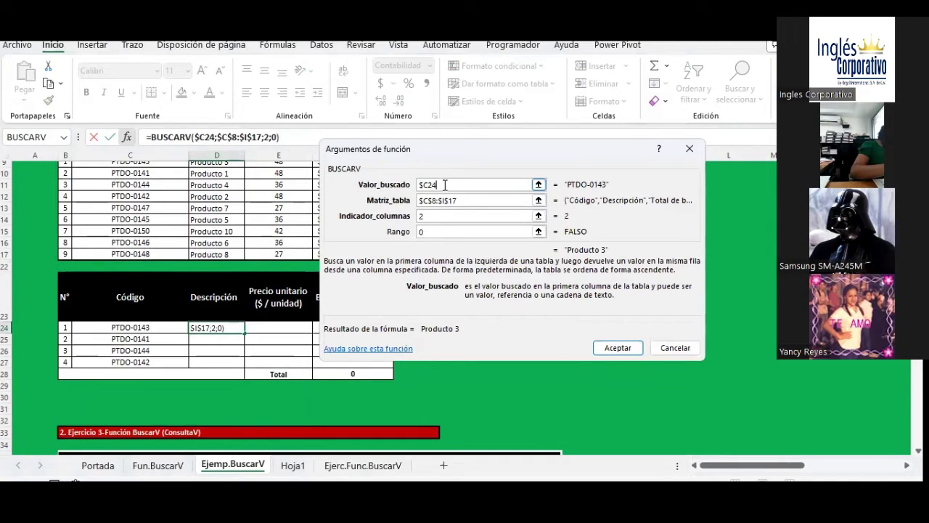
scroll(136, 241, "up", 1)
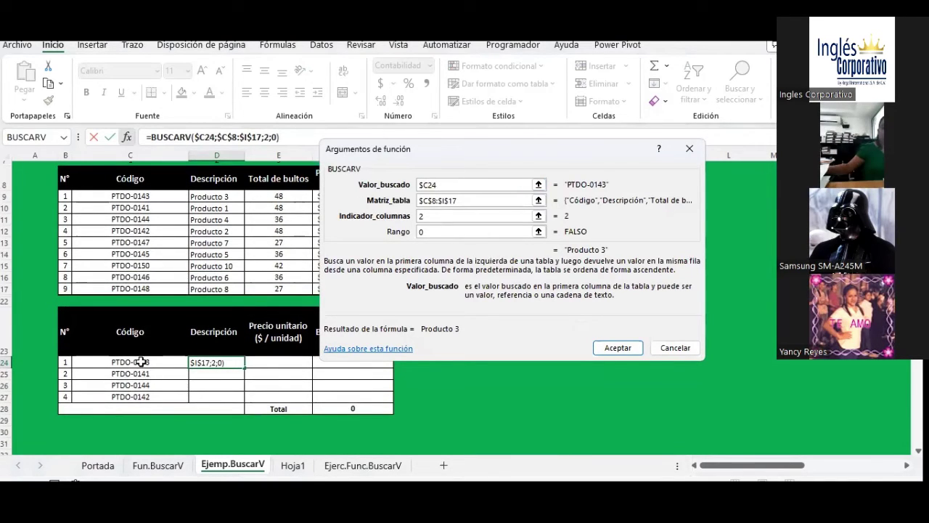
left_click(485, 200)
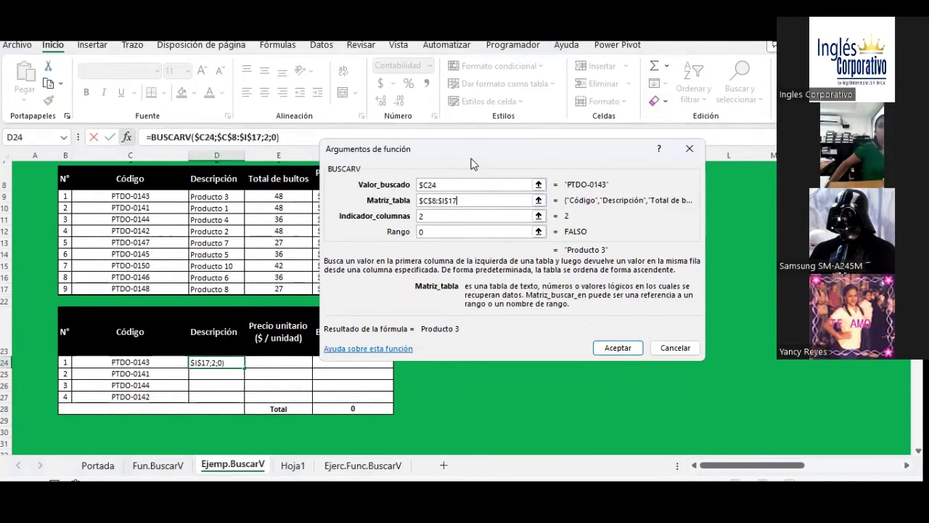
Check the database table and the exact-match argument 0, then close the arguments unchanged
left_click_drag(472, 163, 484, 266)
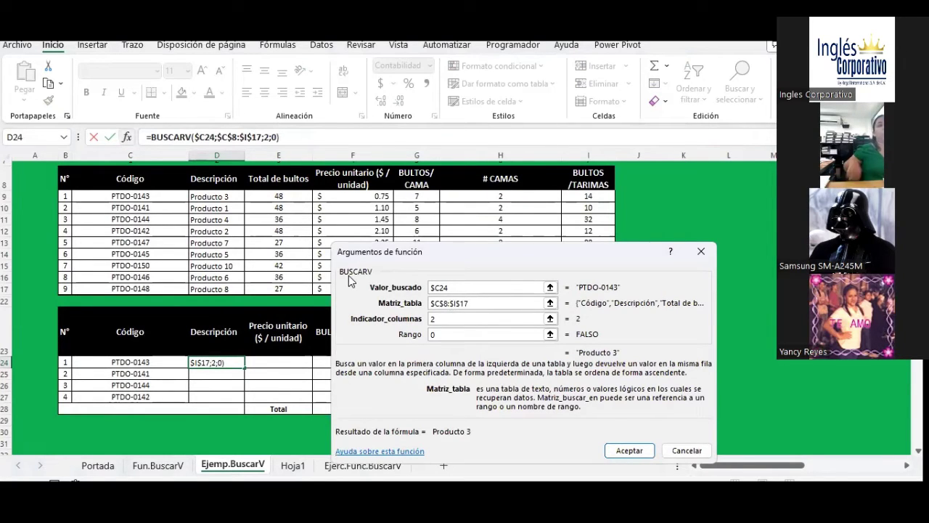
scroll(168, 220, "up", 1)
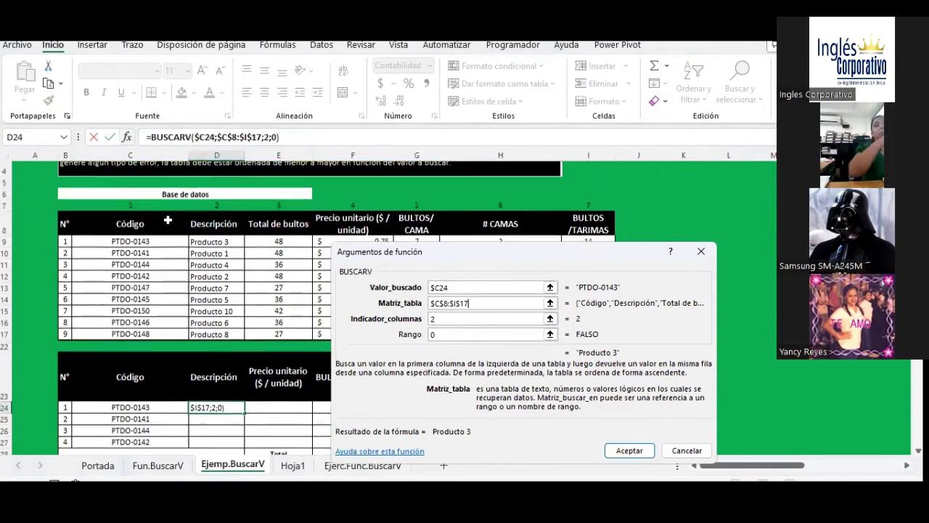
scroll(168, 220, "up", 1)
left_click_drag(490, 254, 485, 324)
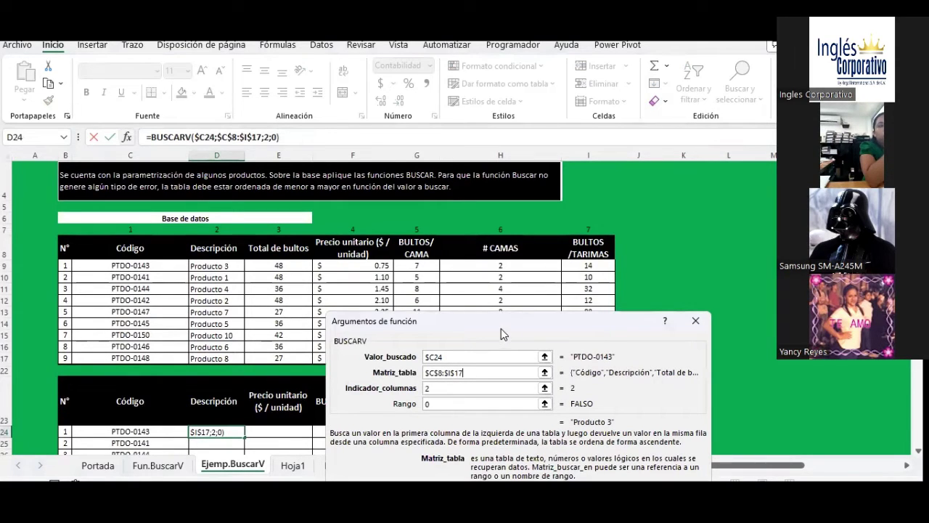
left_click_drag(514, 326, 742, 119)
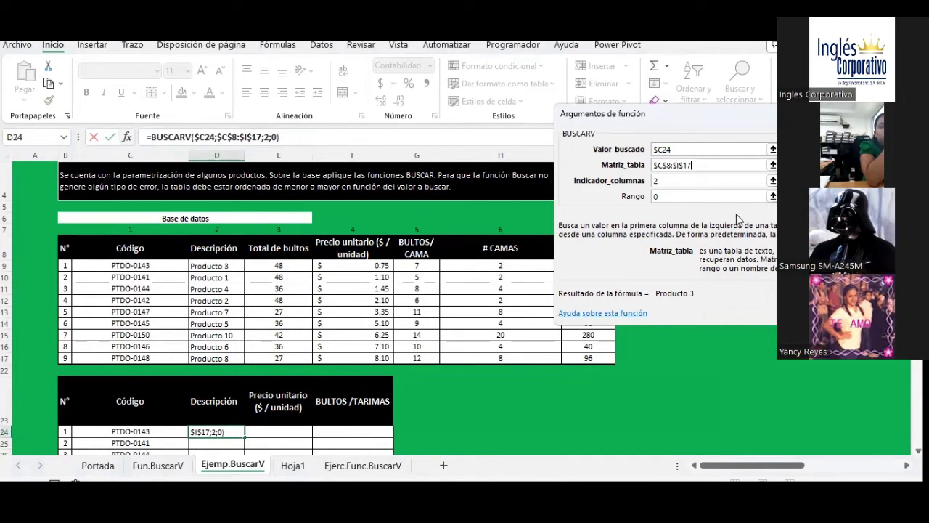
left_click(675, 197)
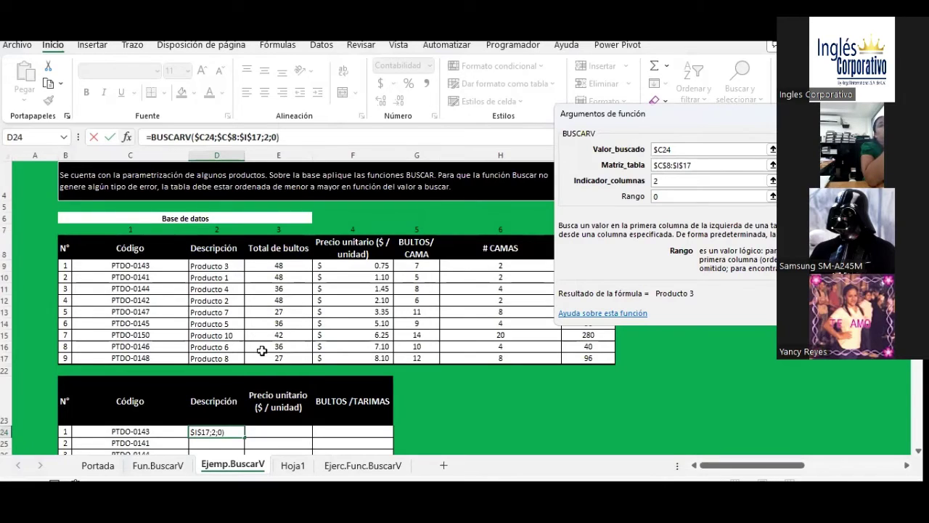
key("Return")
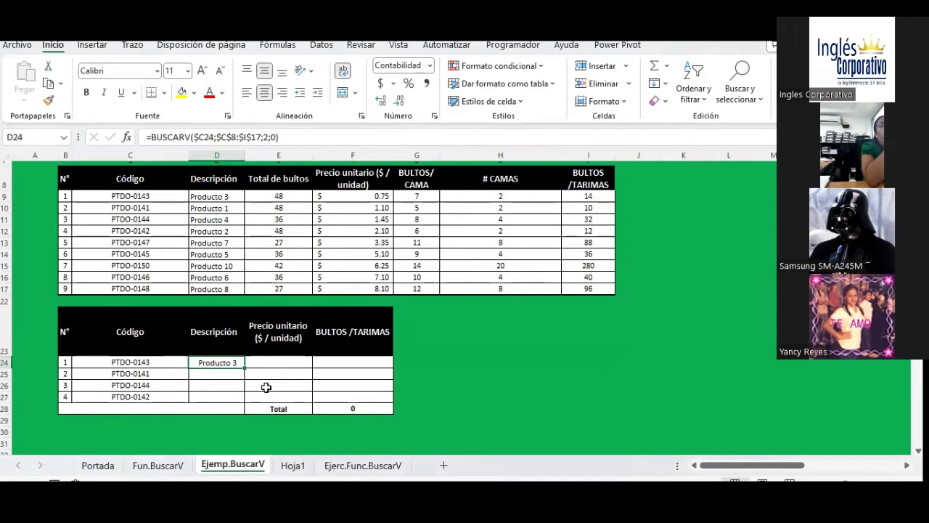
Copy D24's formula =BUSCARV($C24;$C$8:$I$17;2;0) from the formula bar
left_click(264, 361)
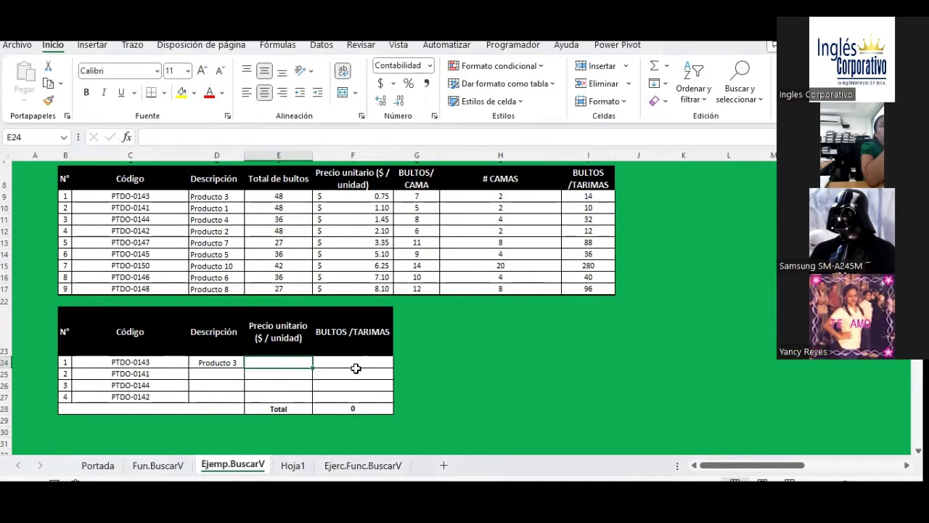
left_click(219, 364)
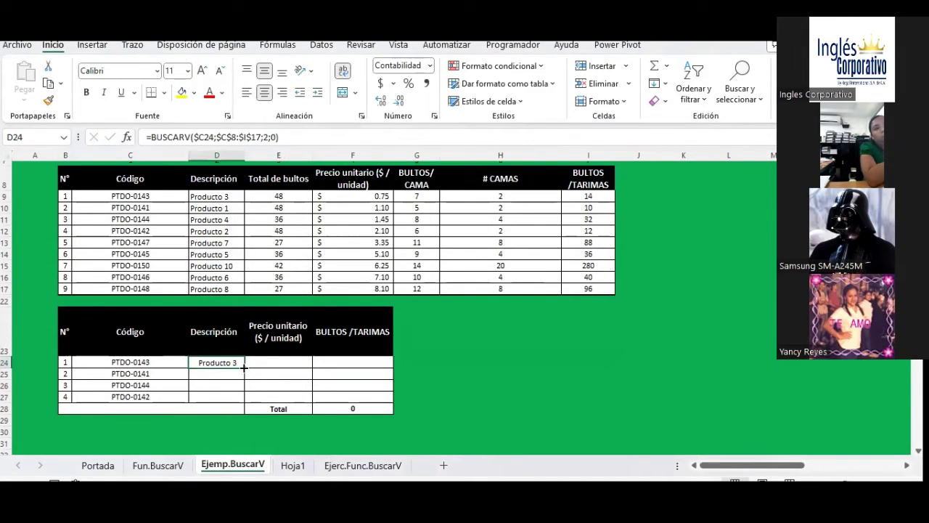
left_click(286, 364)
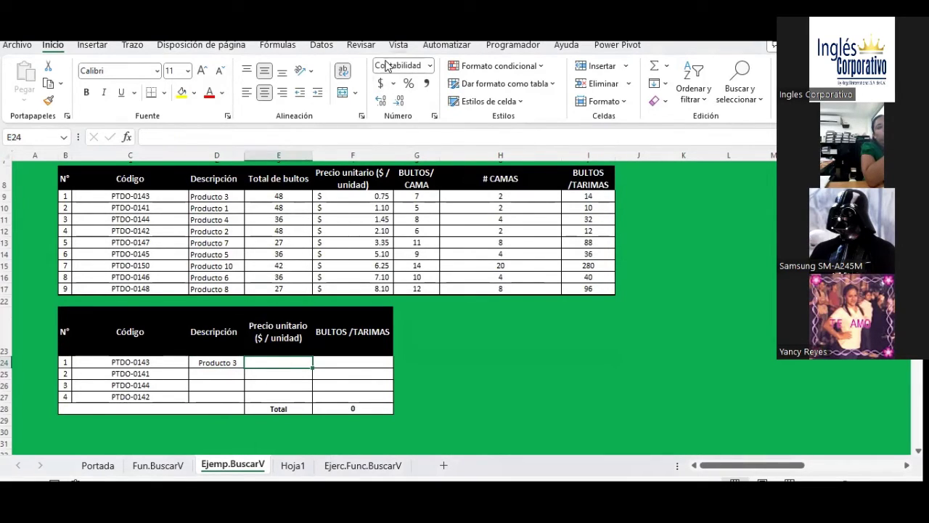
left_click(229, 361)
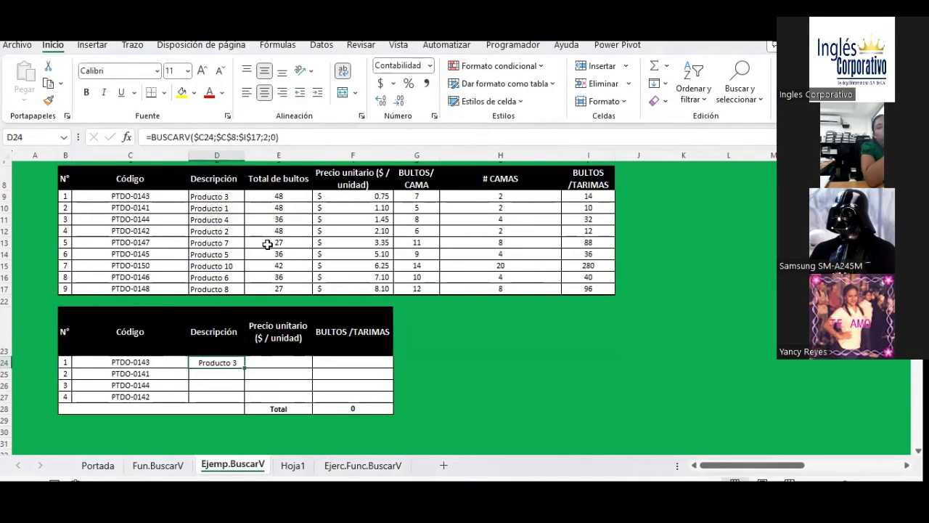
left_click_drag(289, 139, 120, 125)
key("ctrl+c")
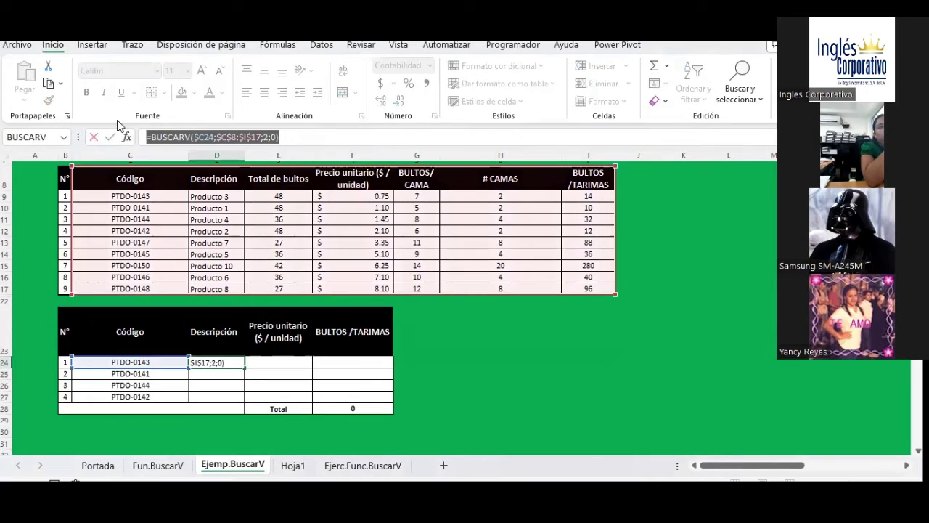
Paste the copied BUSCARV formula into E24, the unit-price cell for PTDO-0143
left_click(275, 362)
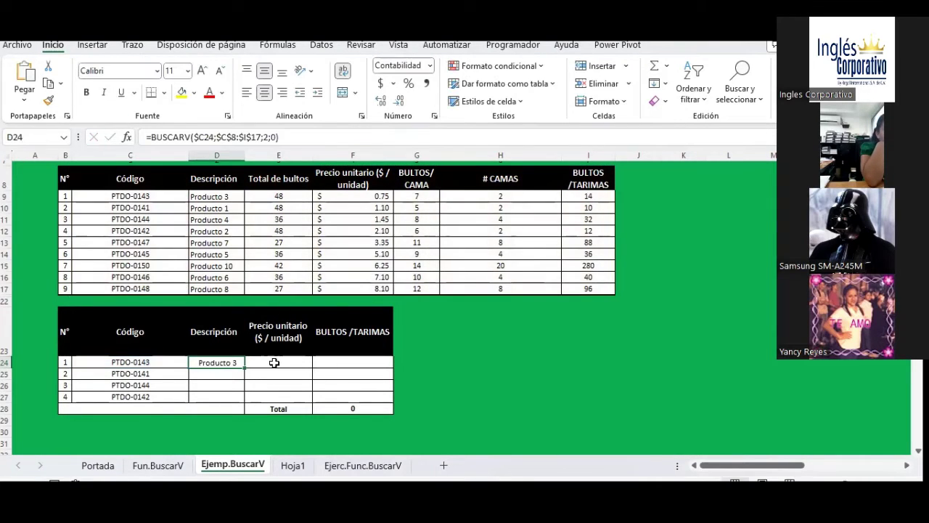
double_click(274, 362)
key("ctrl+v")
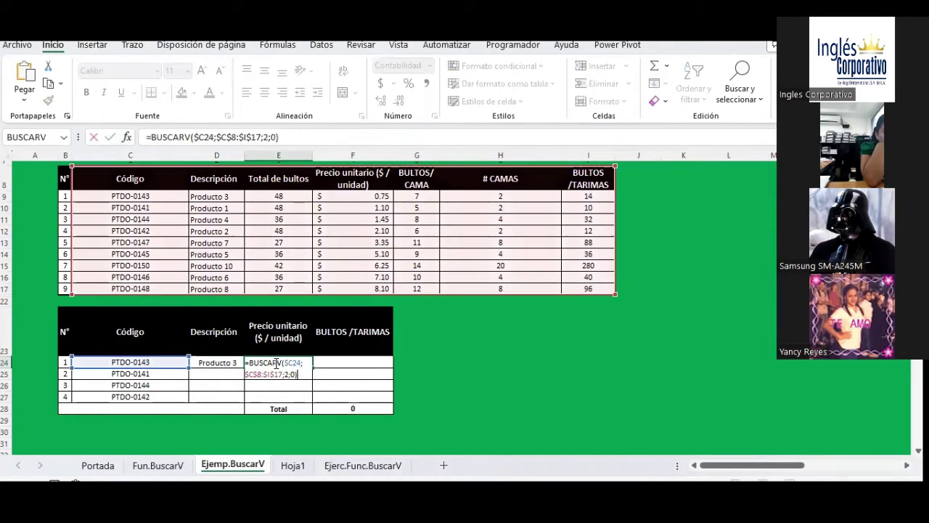
key("ctrl+Return")
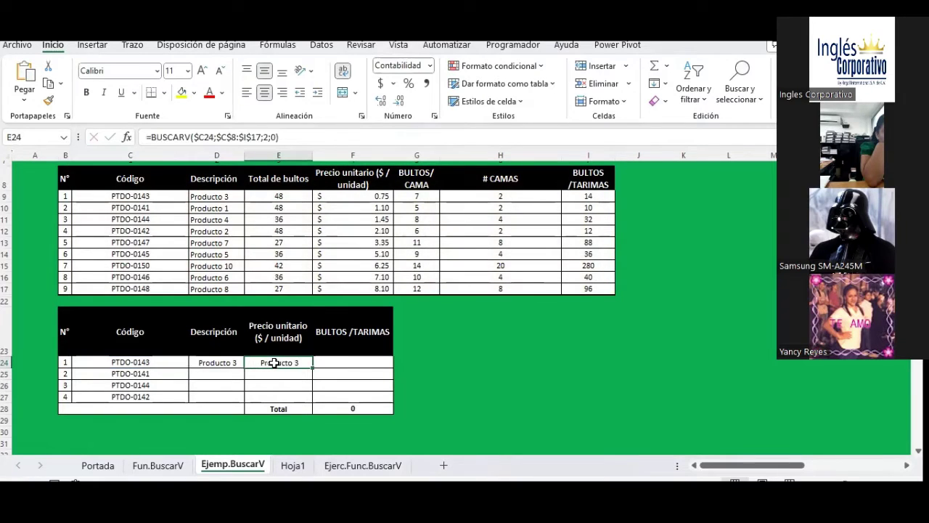
scroll(267, 283, "up", 1)
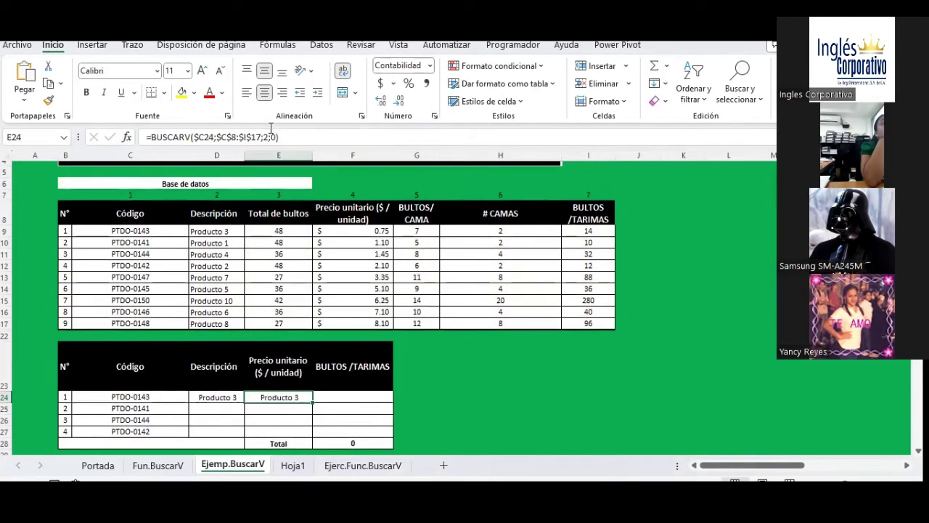
Change E24's column index from 2 to 3, which returns 48.00 instead of the price
left_click(126, 137)
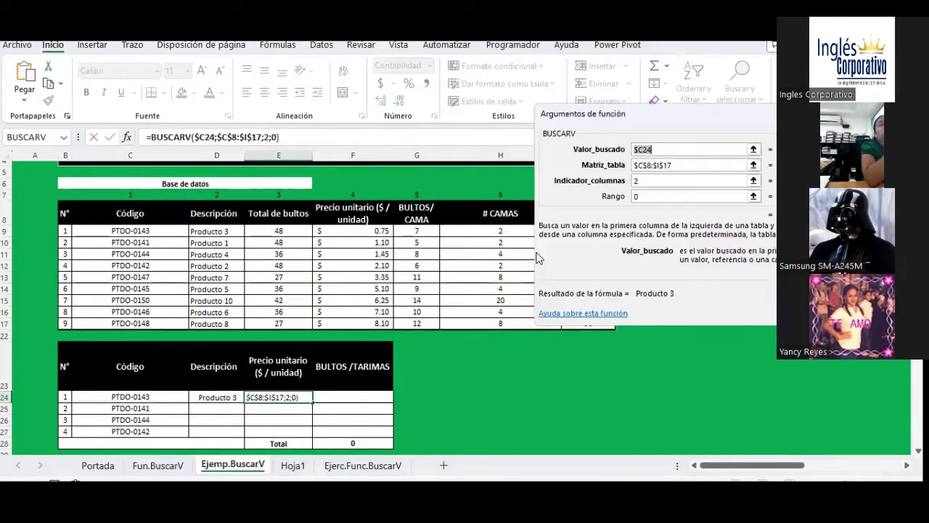
left_click(643, 180)
key("Tab")
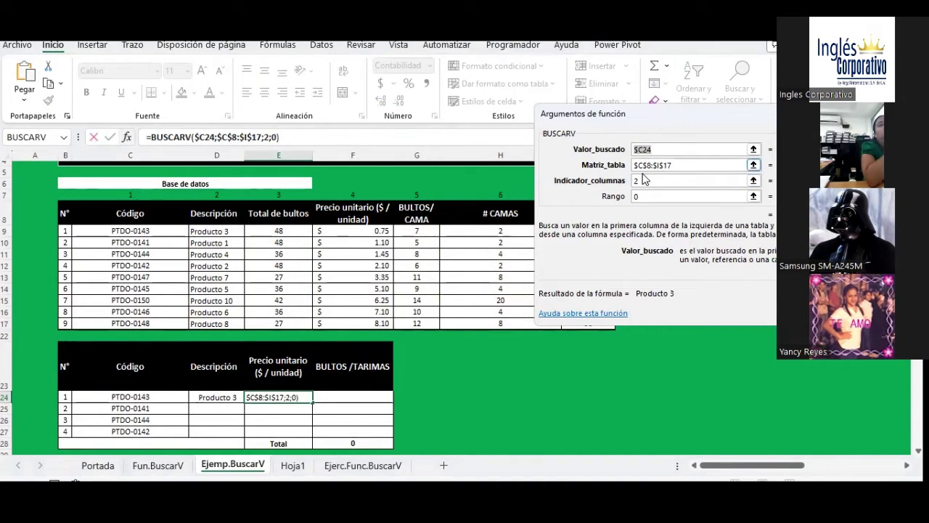
key("Tab")
key("BackSpace")
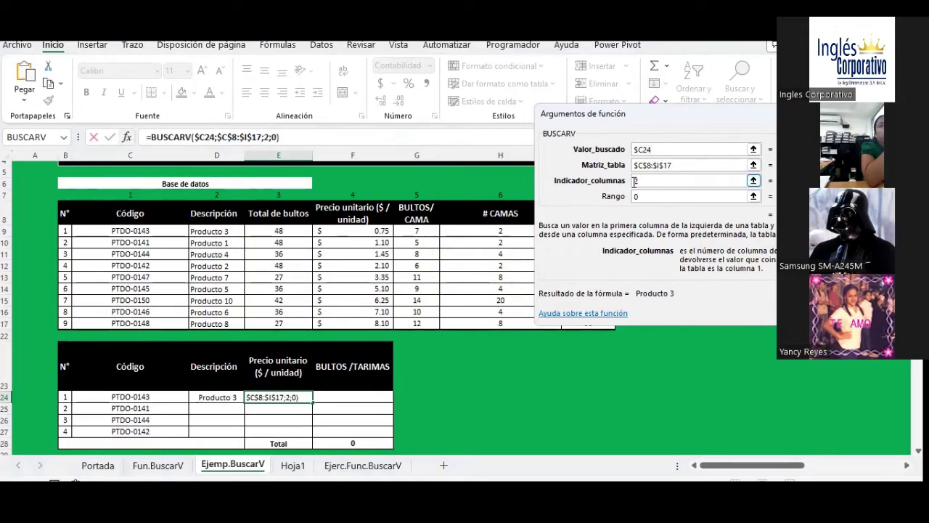
left_click_drag(596, 122, 421, 204)
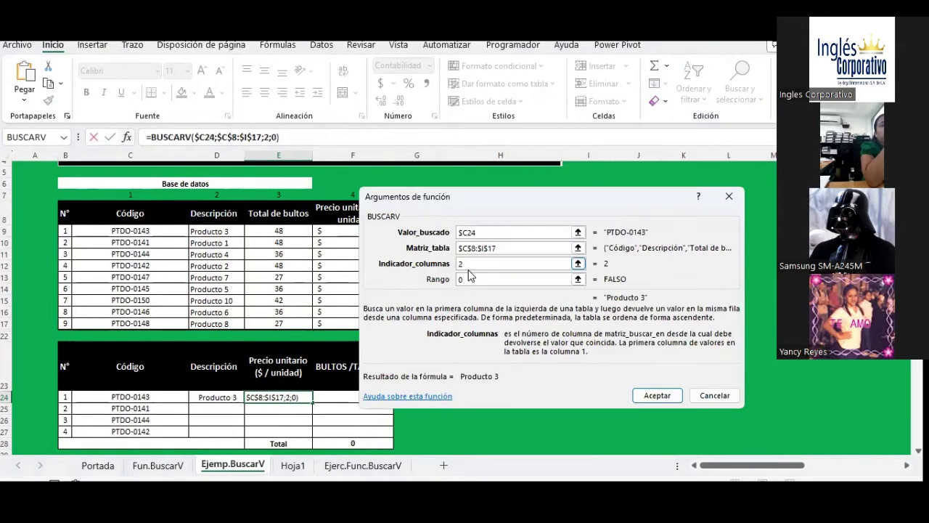
key("BackSpace")
type("3")
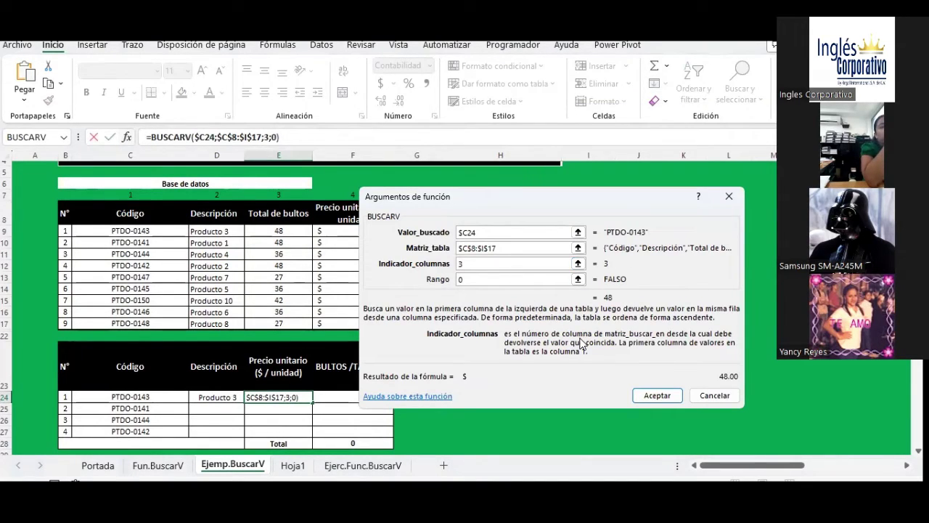
left_click(652, 393)
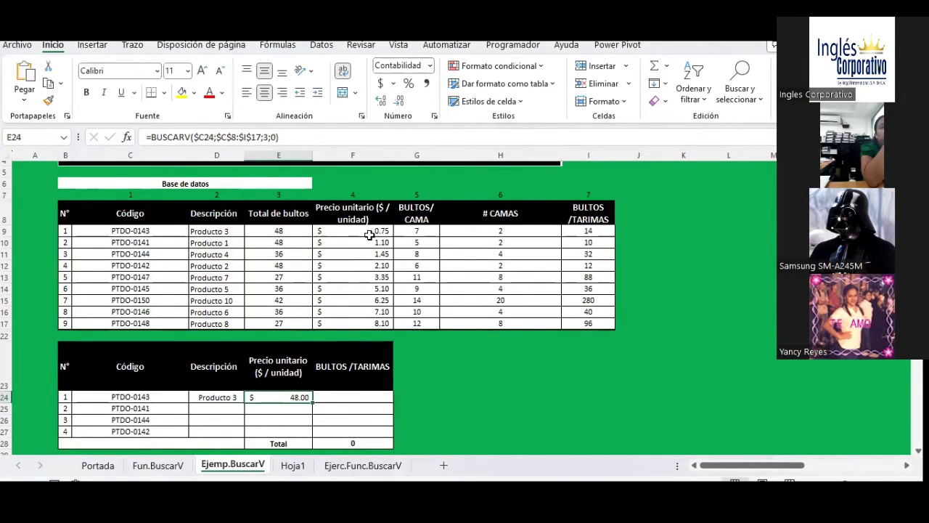
left_click(367, 232)
left_click(288, 395)
Set E24's column index to 4 so it returns the unit price 0.75
left_click(126, 139)
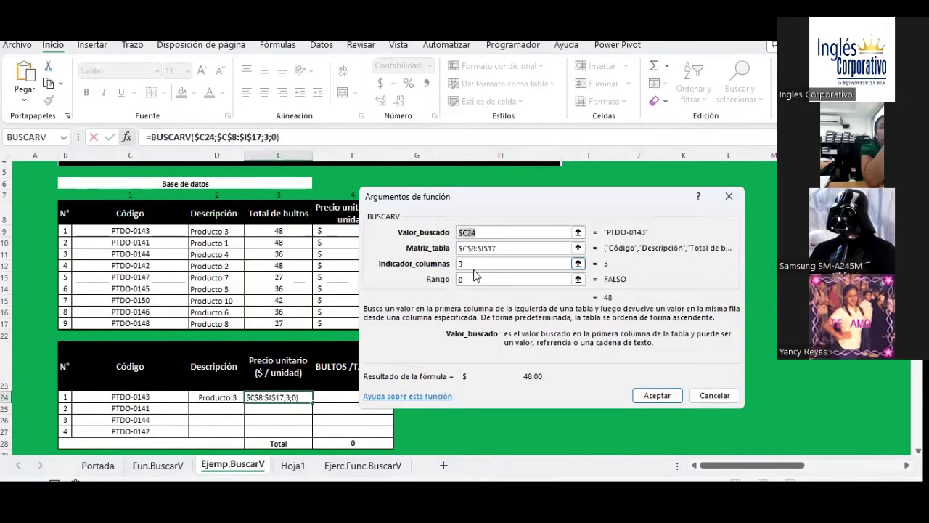
left_click(471, 263)
key("BackSpace")
type("4")
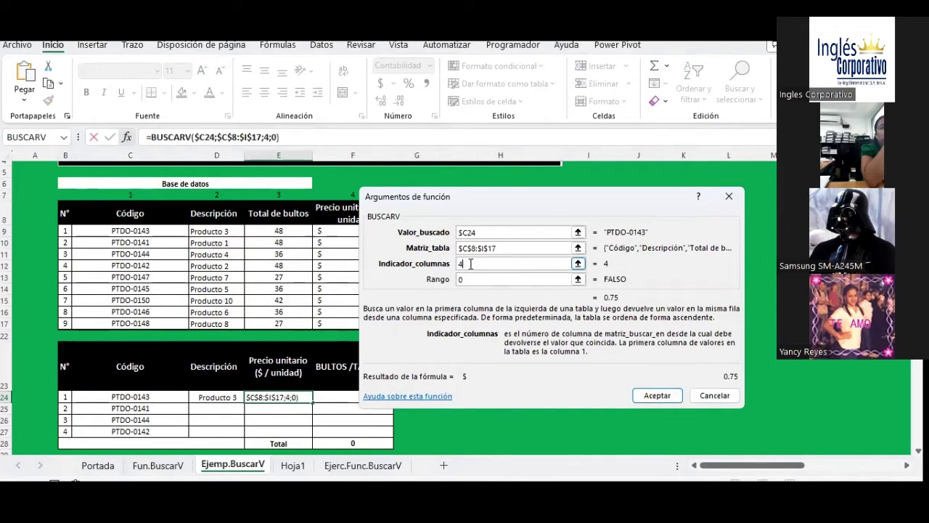
left_click(656, 395)
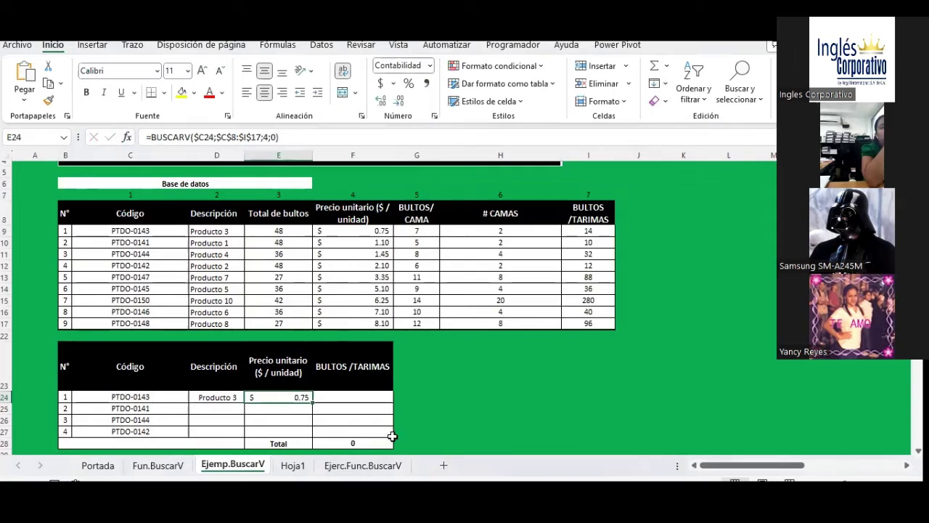
left_click(327, 395)
Paste the lookup into F24 and change its column index to 7, returning 14 bultos/tarimas
key("F2")
key("ctrl+v")
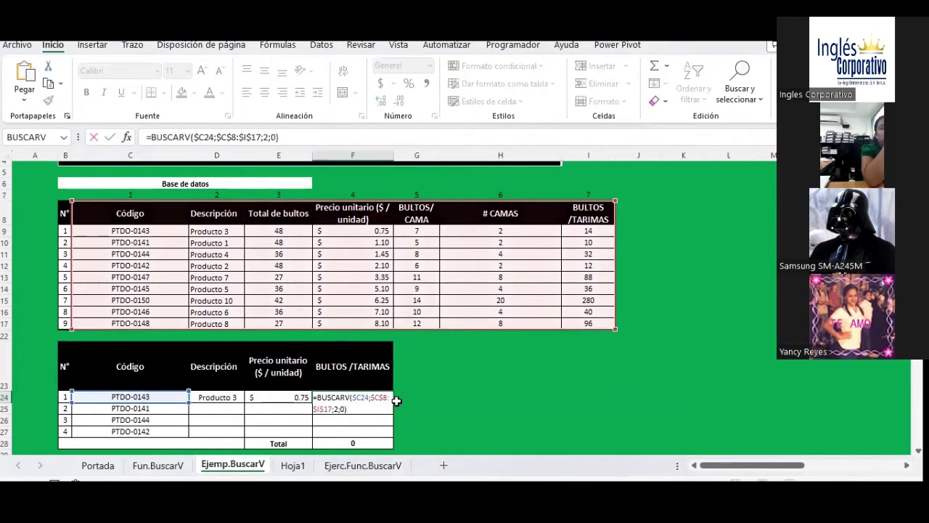
key("Return")
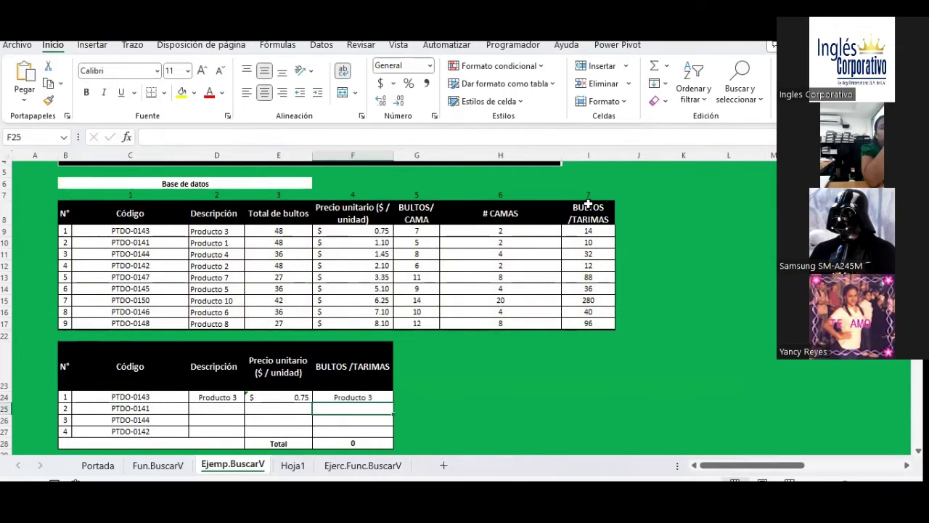
left_click_drag(588, 204, 588, 323)
left_click(371, 397)
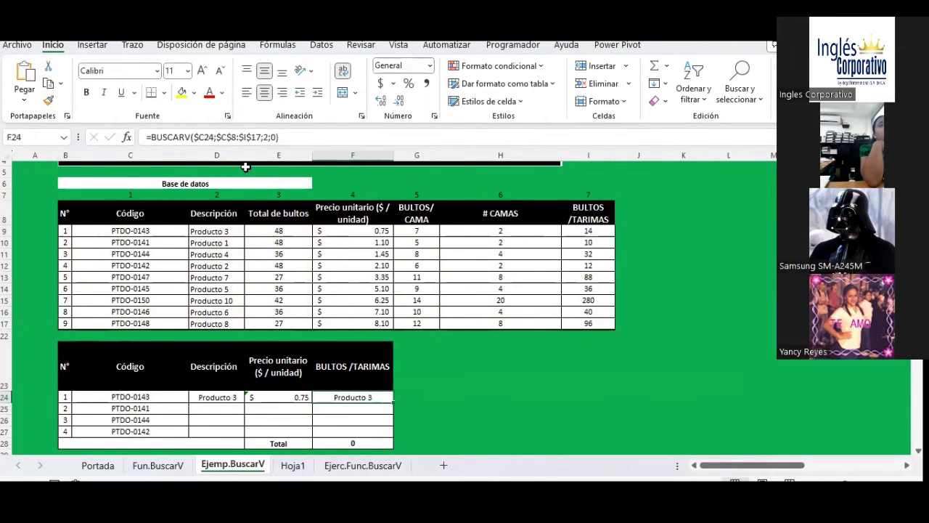
left_click(268, 137)
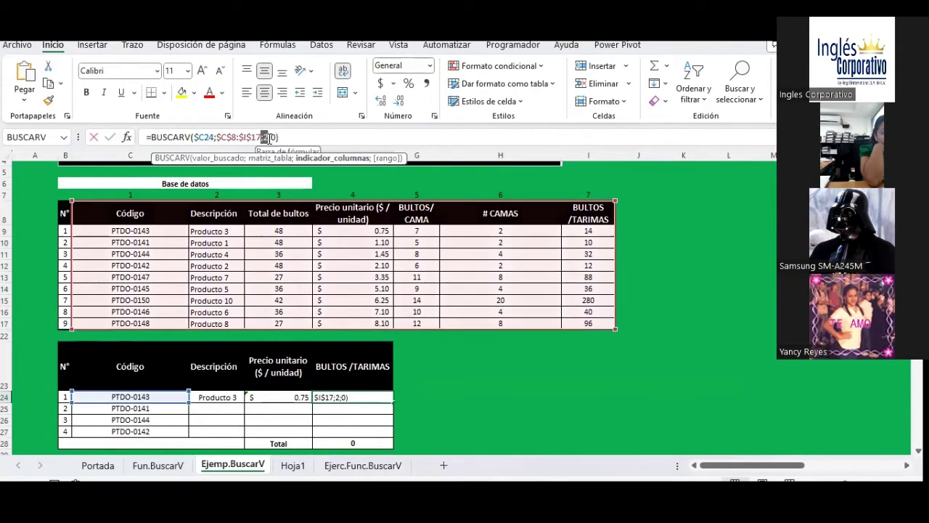
key("BackSpace")
type("7")
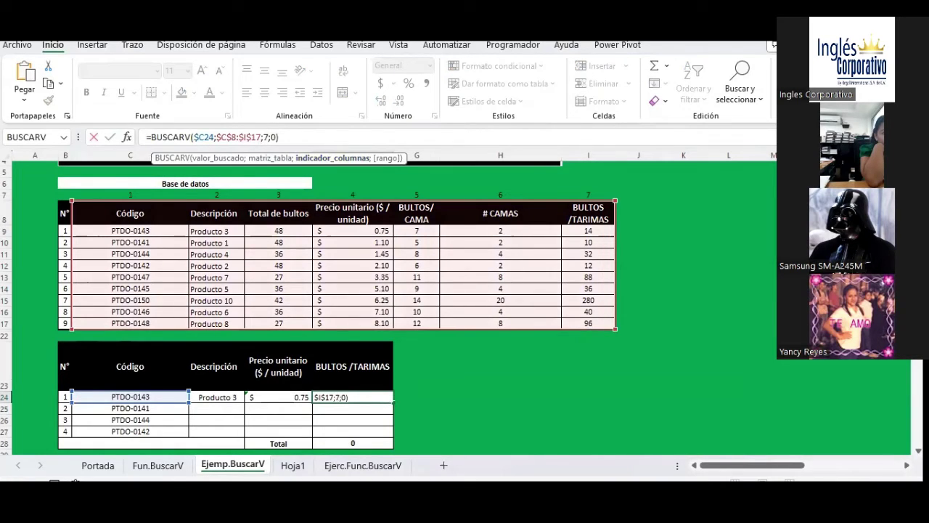
key("Return")
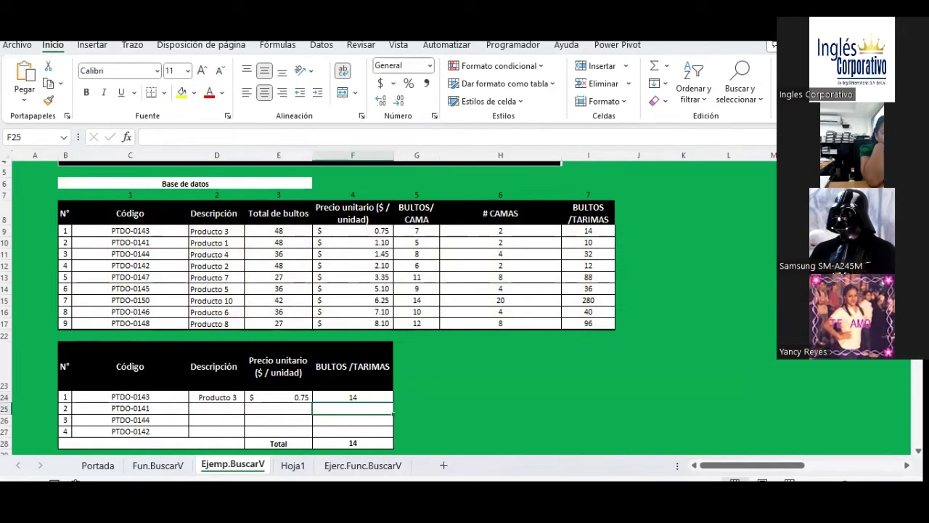
left_click(234, 397)
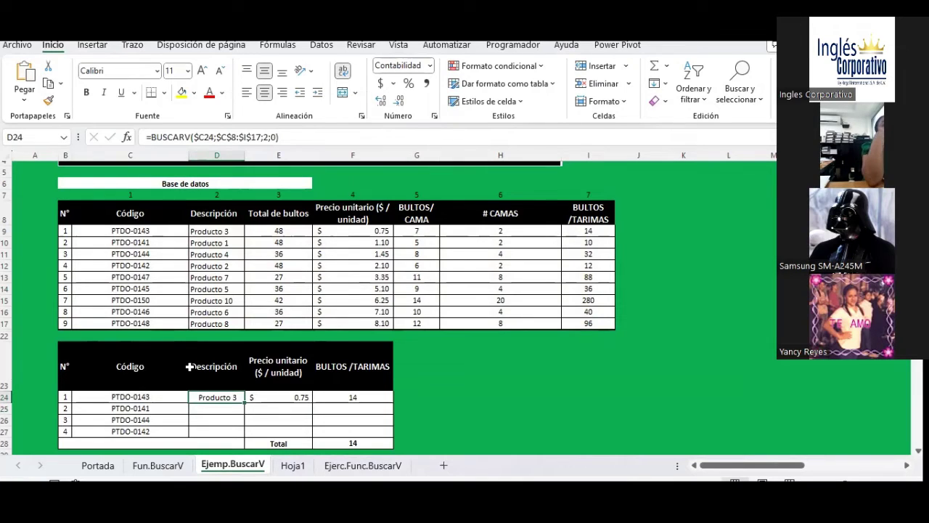
Fill D24:F24 down to row 27, giving Producto 1, 4, 2 and total 68
mouse_move(272, 396)
left_mouse_down()
mouse_move(385, 398)
mouse_move(381, 432)
left_mouse_up()
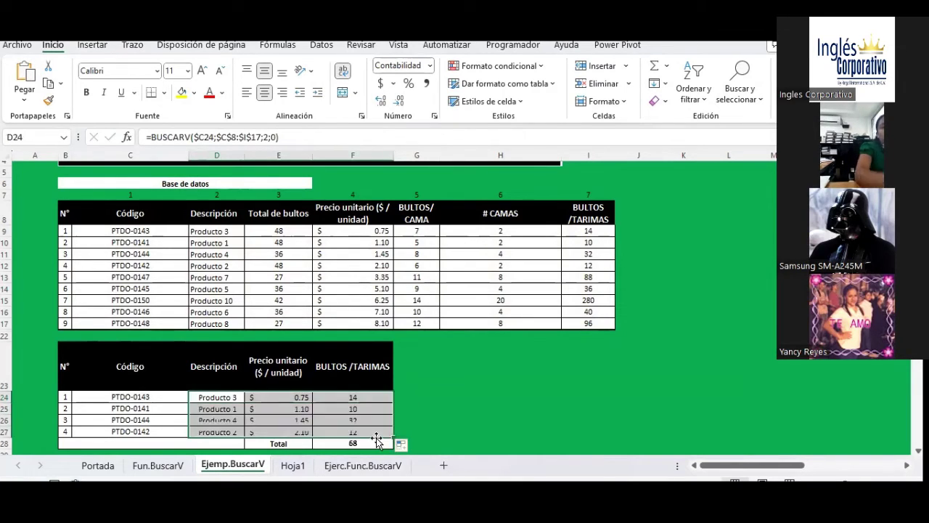
left_click(436, 382)
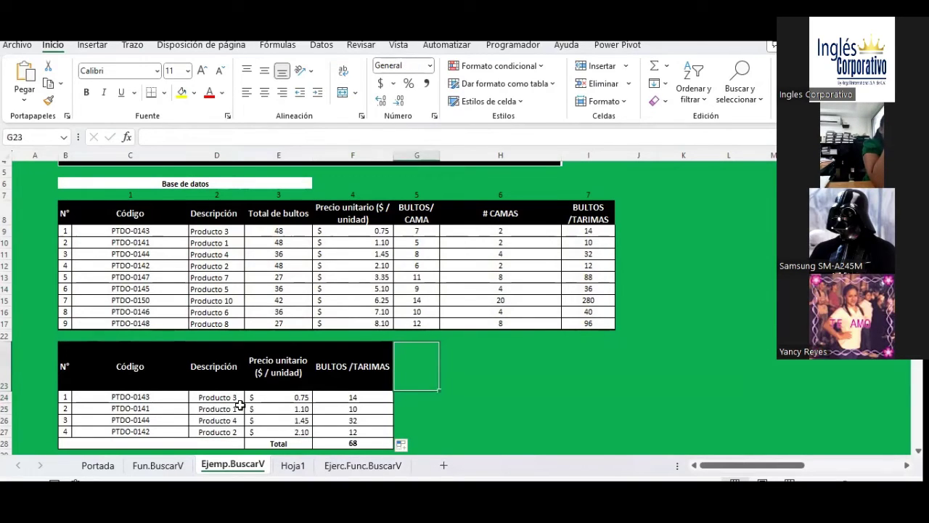
left_click(176, 396)
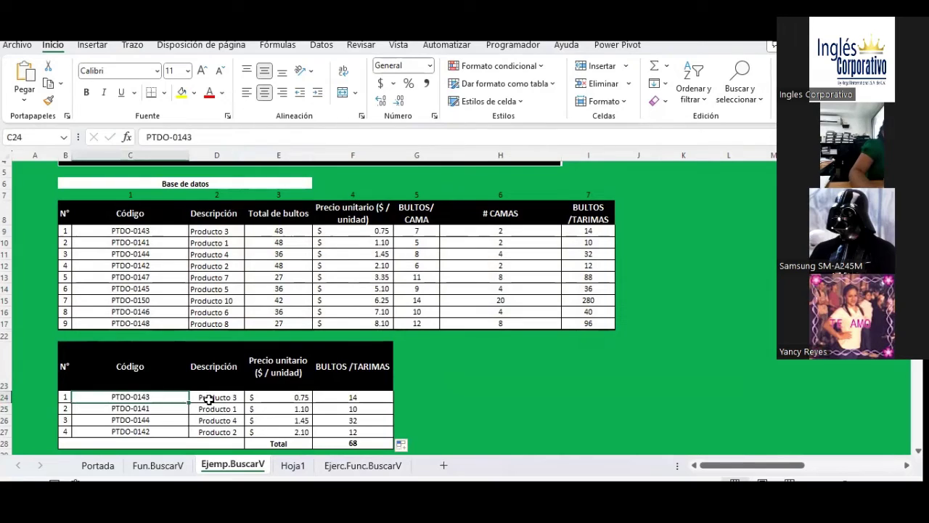
left_click(209, 399)
left_click(277, 401)
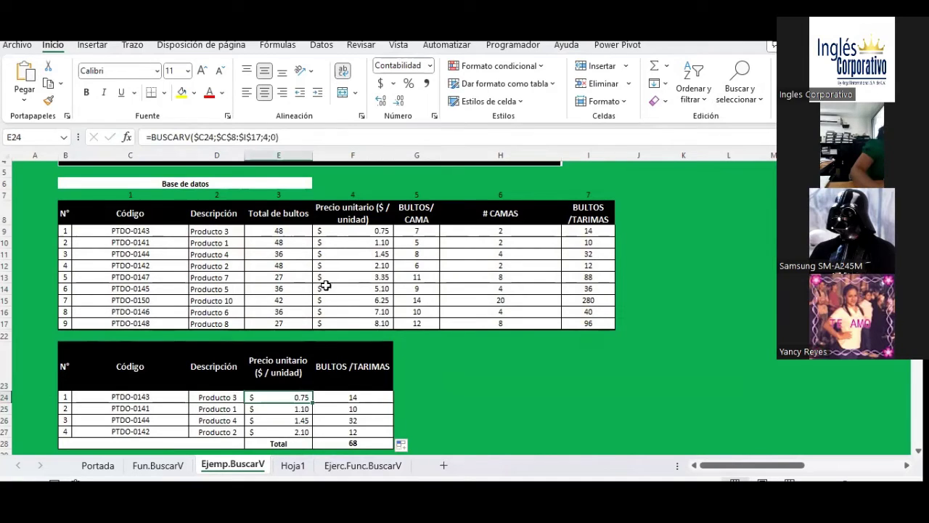
left_click(135, 227)
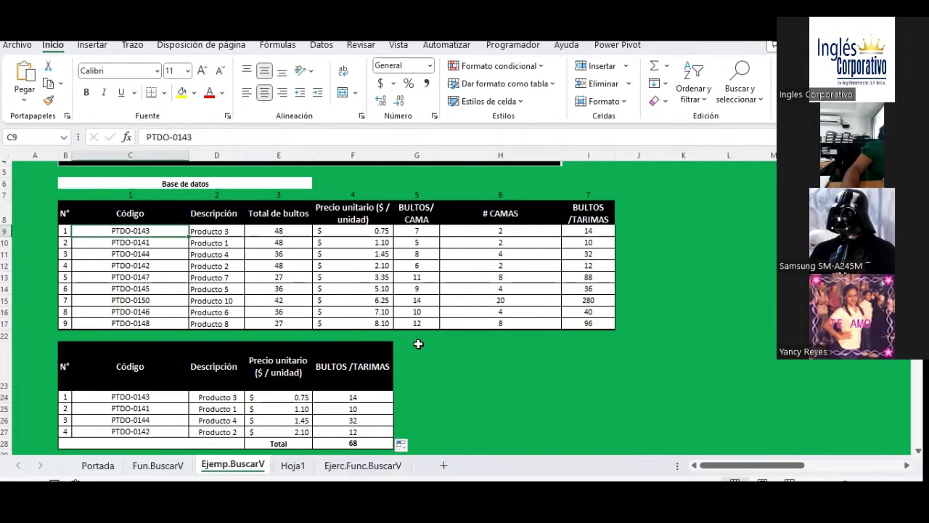
scroll(420, 337, "down", 1)
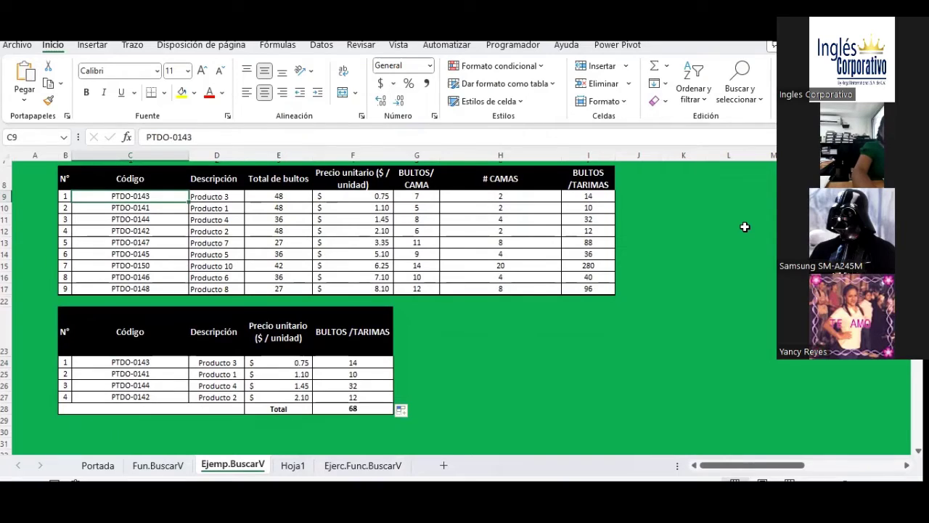
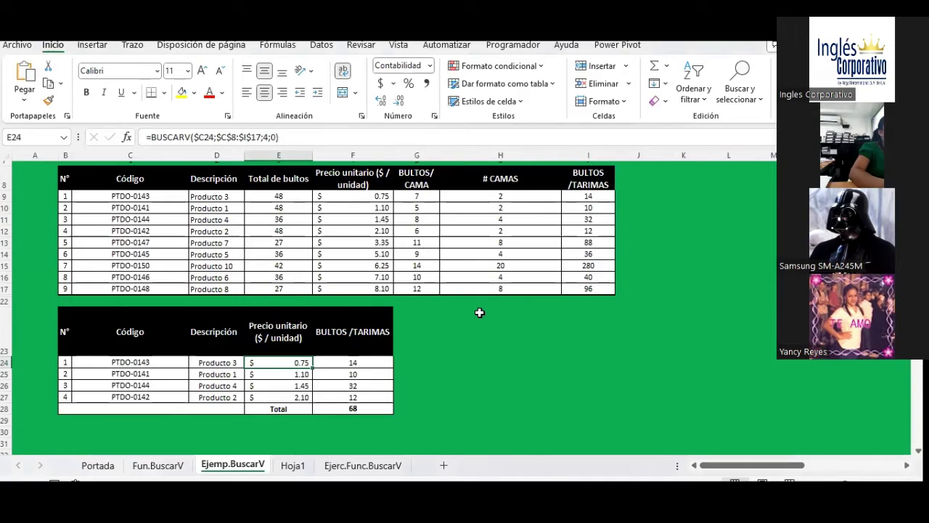
Scroll through the sheet and review the exercise instruction text
scroll(476, 314, "up", 2)
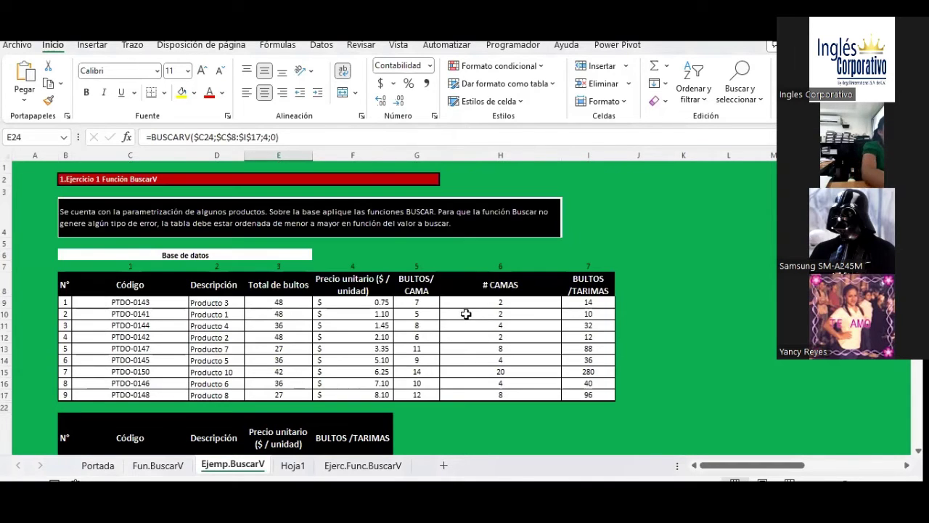
scroll(467, 315, "down", 1)
scroll(466, 315, "down", 2)
scroll(467, 315, "down", 2)
scroll(466, 315, "down", 2)
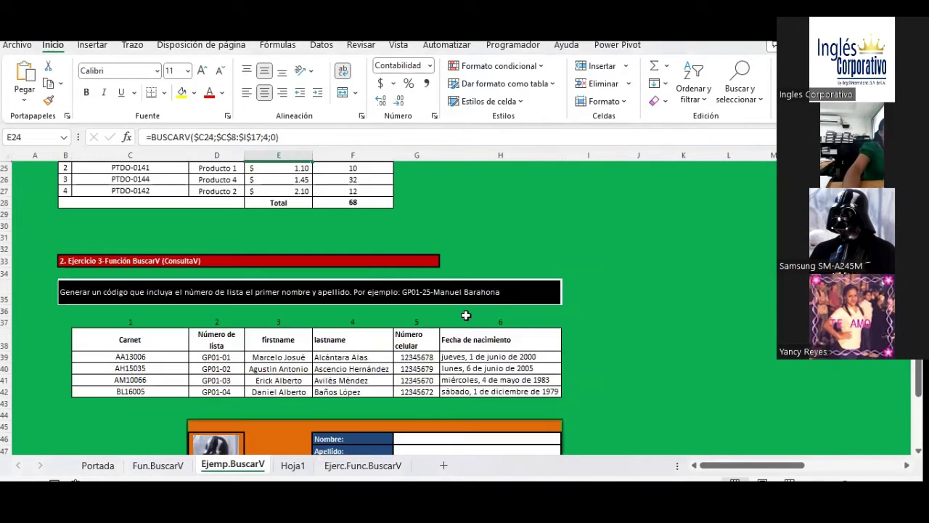
scroll(466, 315, "down", 2)
scroll(466, 315, "down", 1)
scroll(466, 317, "down", 1)
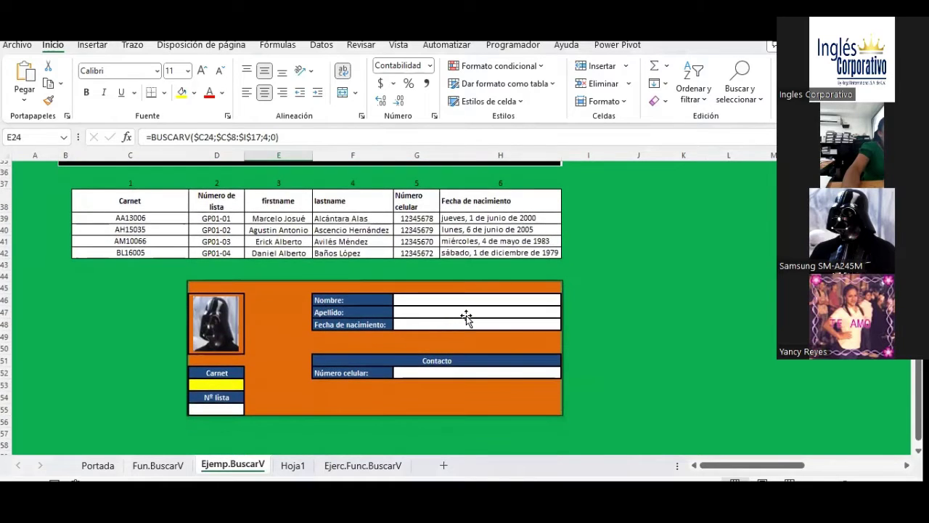
scroll(467, 318, "up", 2)
scroll(466, 320, "up", 5)
scroll(466, 315, "up", 5)
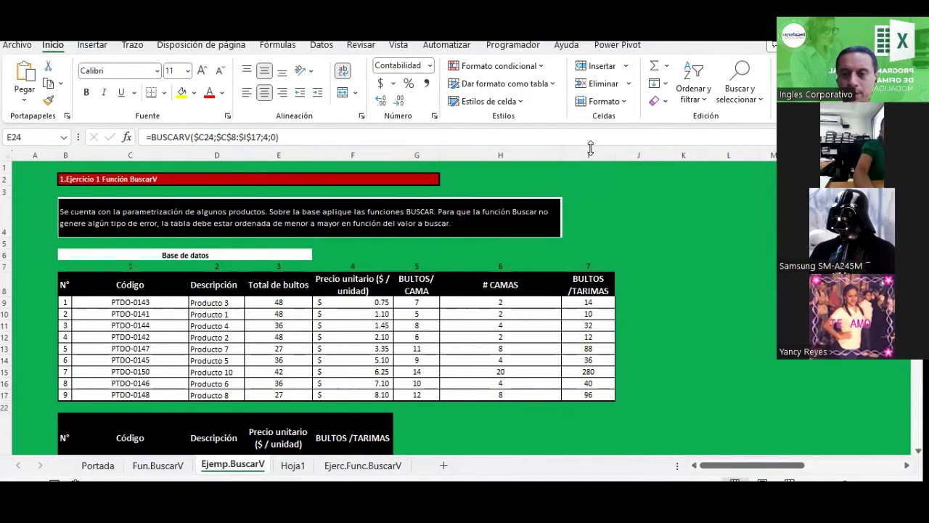
left_click(638, 205)
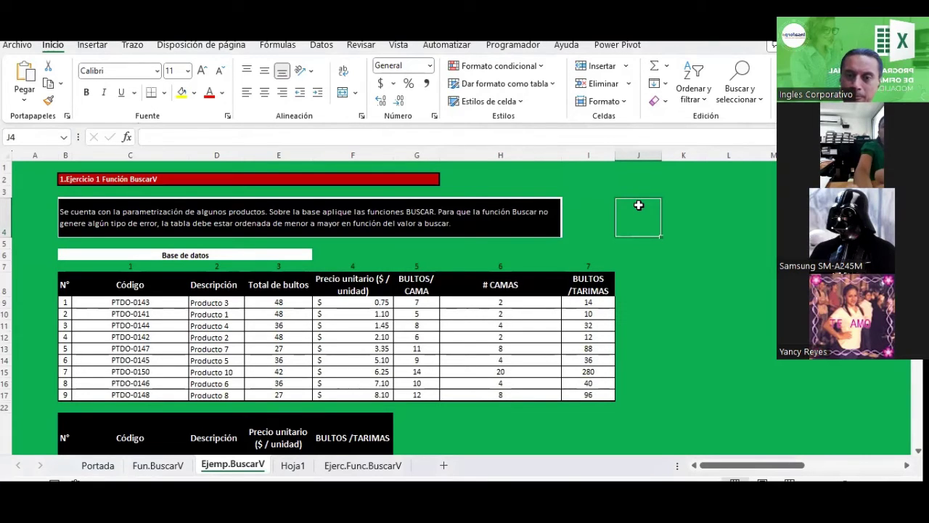
left_click(498, 220)
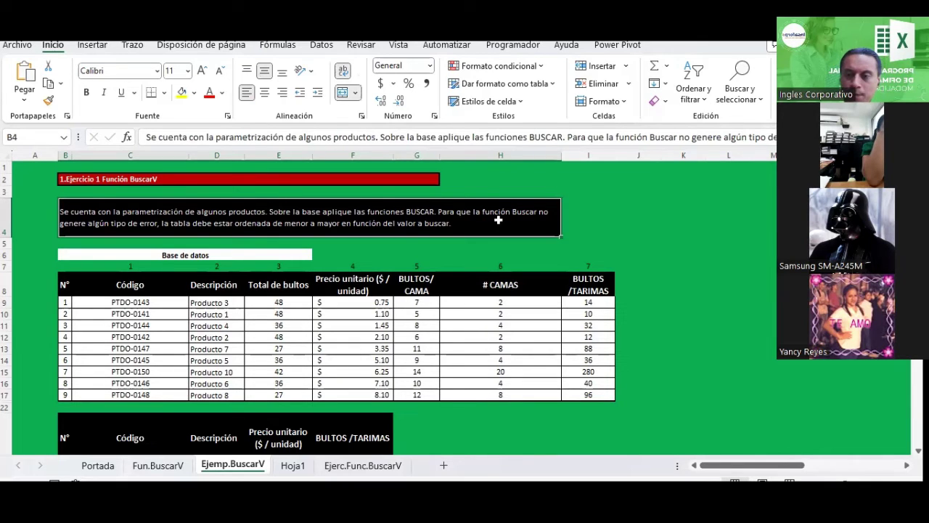
scroll(405, 302, "down", 3)
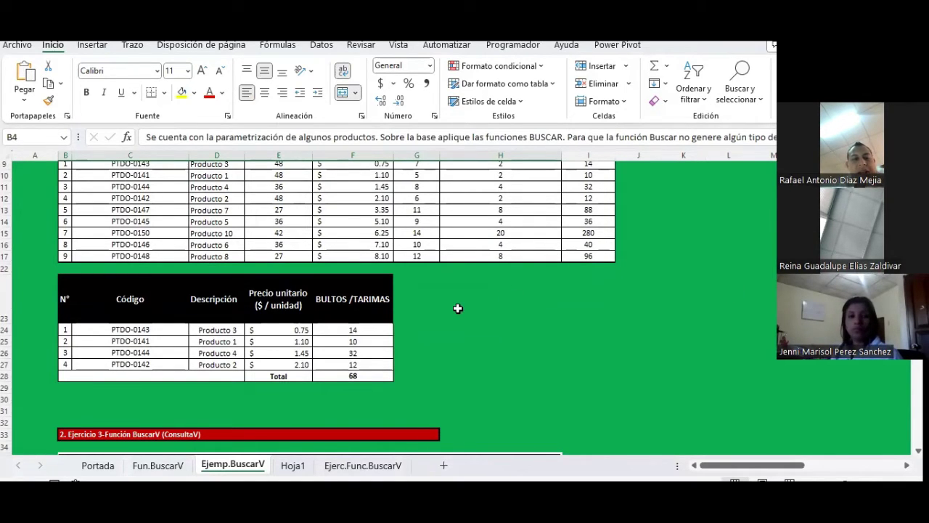
Inspect the lookup formulas in E24, F24 and D24, including D24's function arguments
left_click(289, 330)
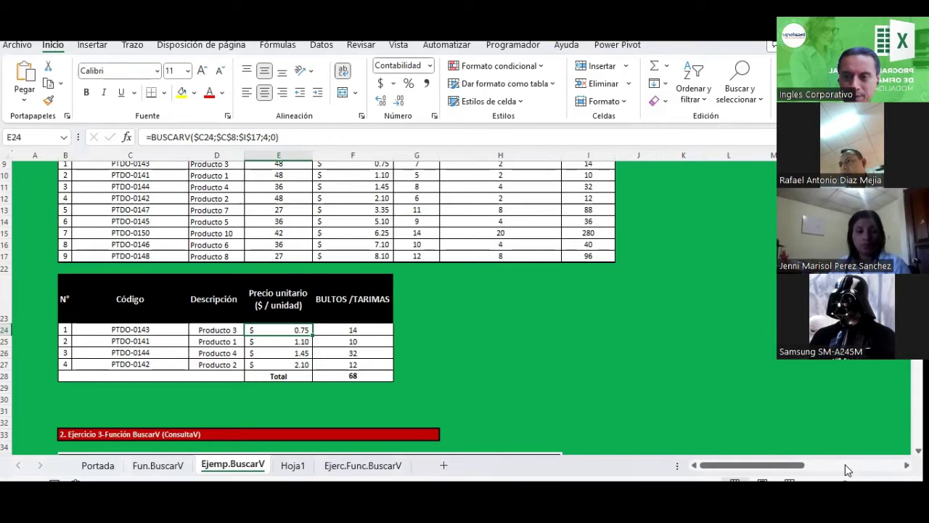
left_click(675, 363)
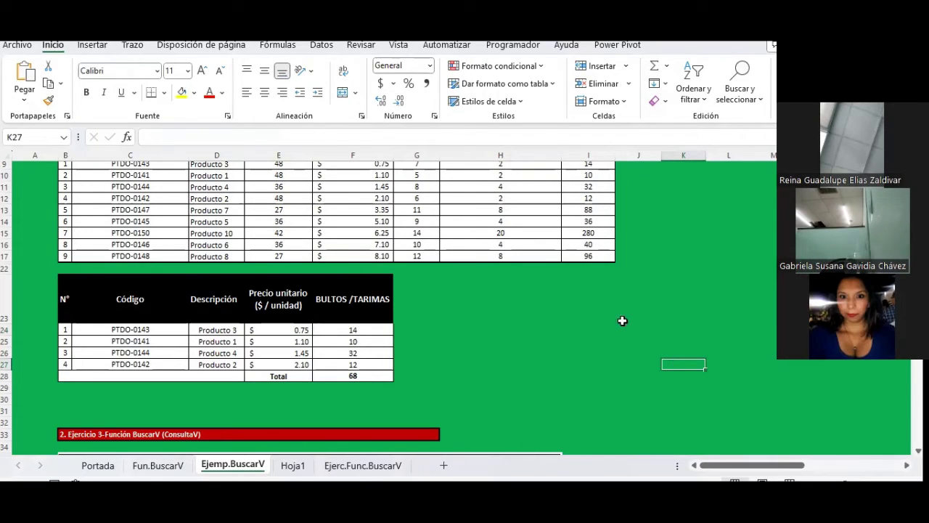
left_click(584, 330)
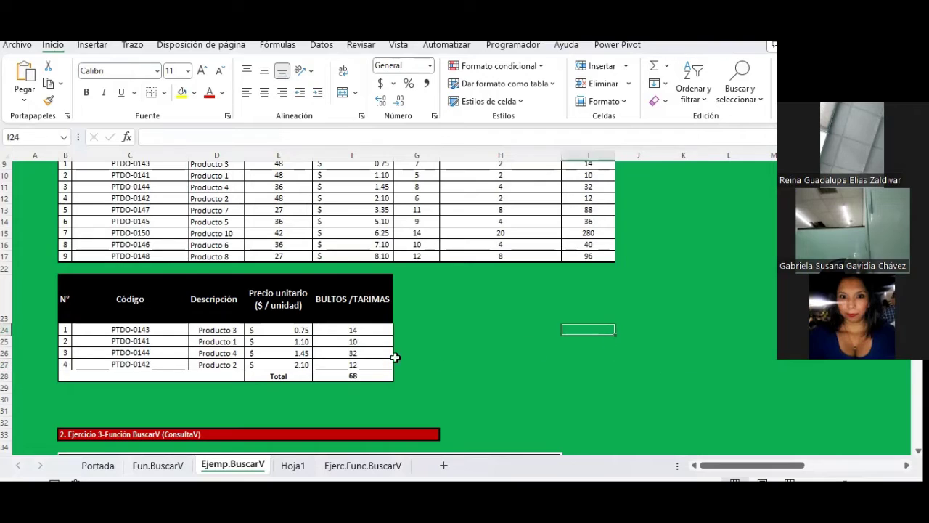
left_click(356, 331)
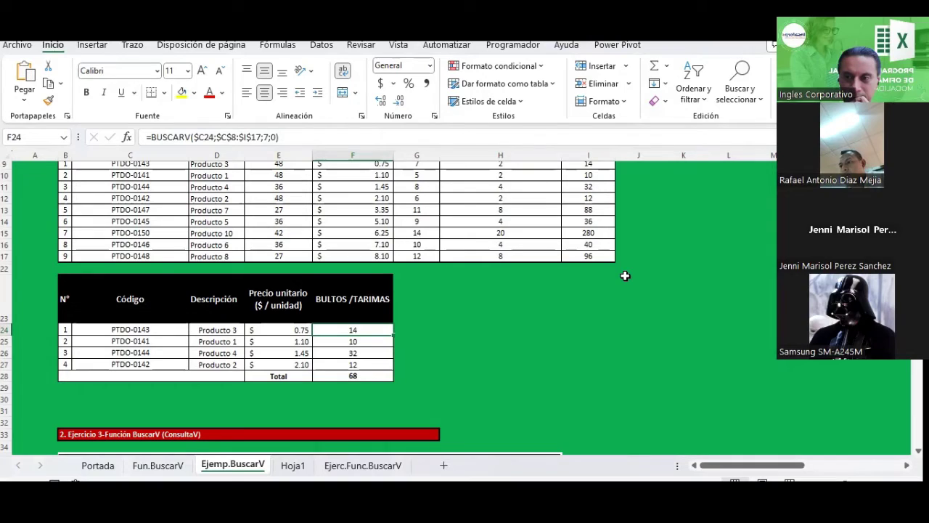
left_click(496, 397)
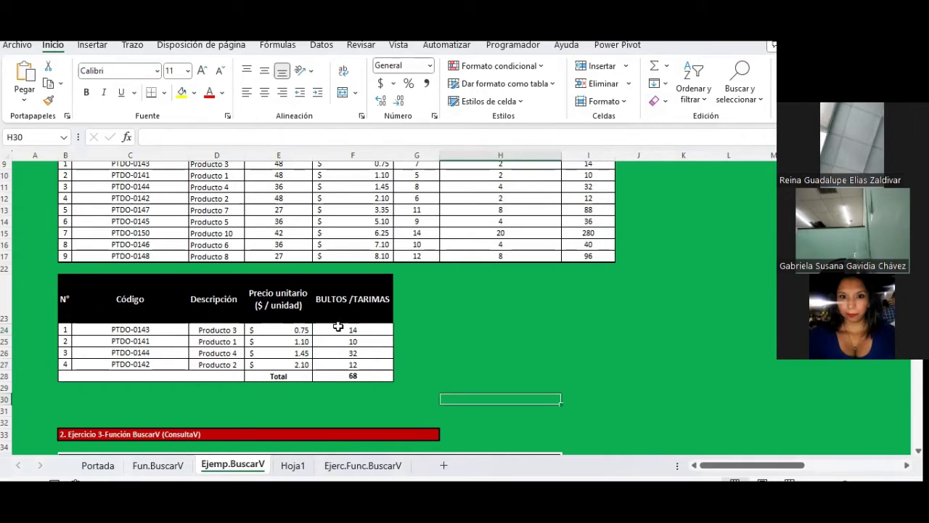
left_click(211, 330)
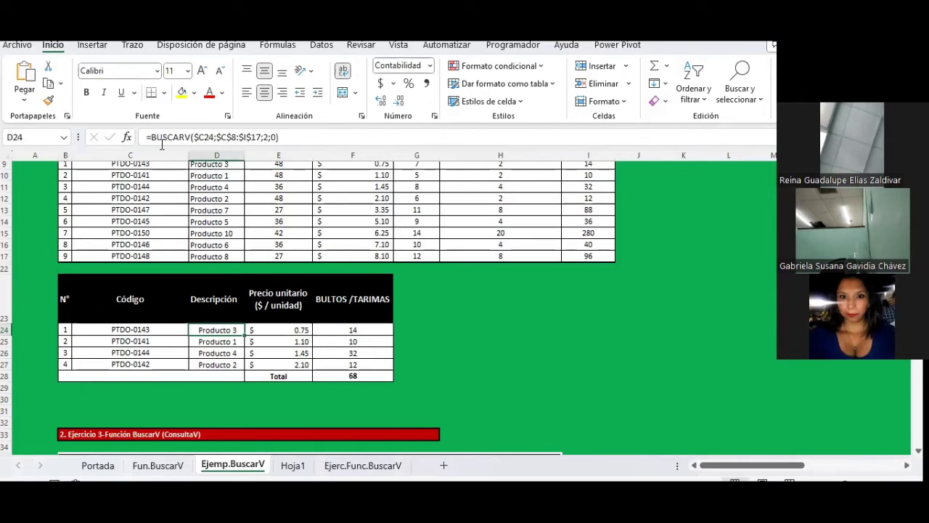
left_click(126, 137)
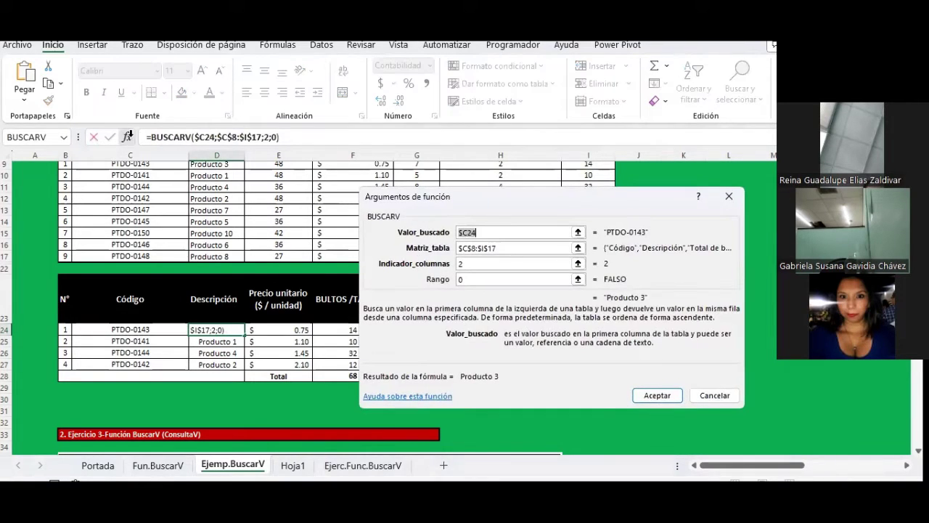
left_click(504, 248)
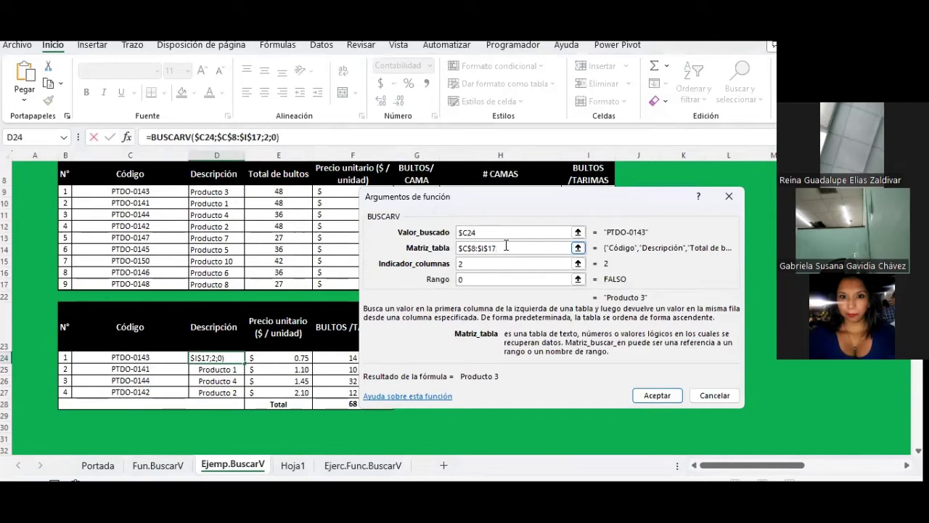
left_click(503, 264)
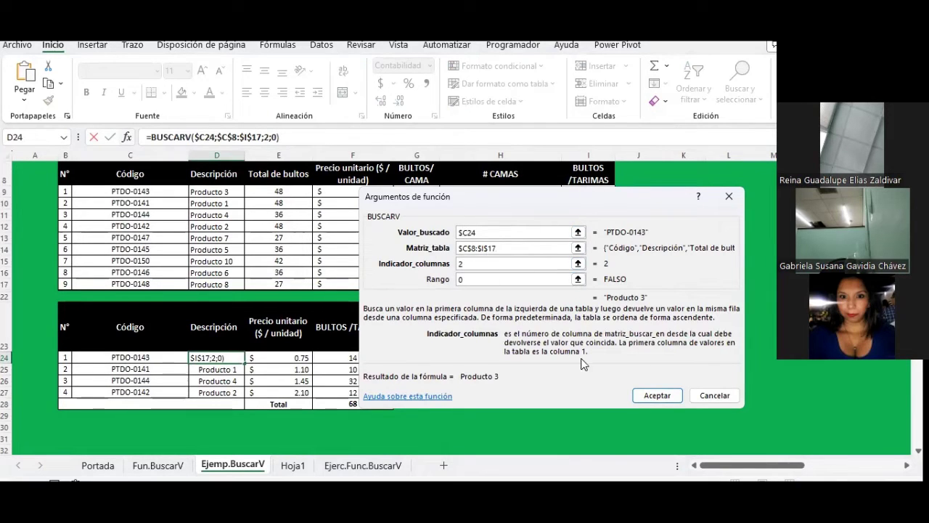
left_click(711, 395)
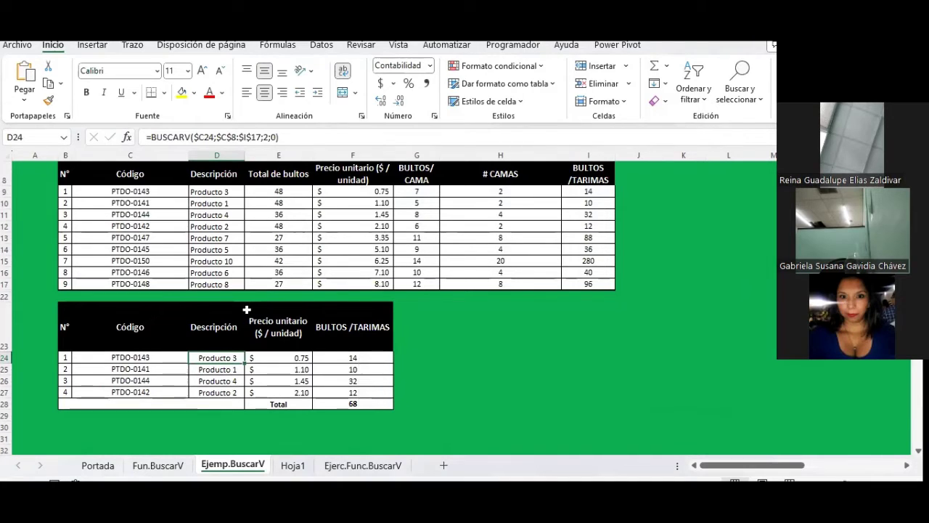
Change the product code in C10 from PTDO-0141 to PTDO-0143
left_click(163, 203)
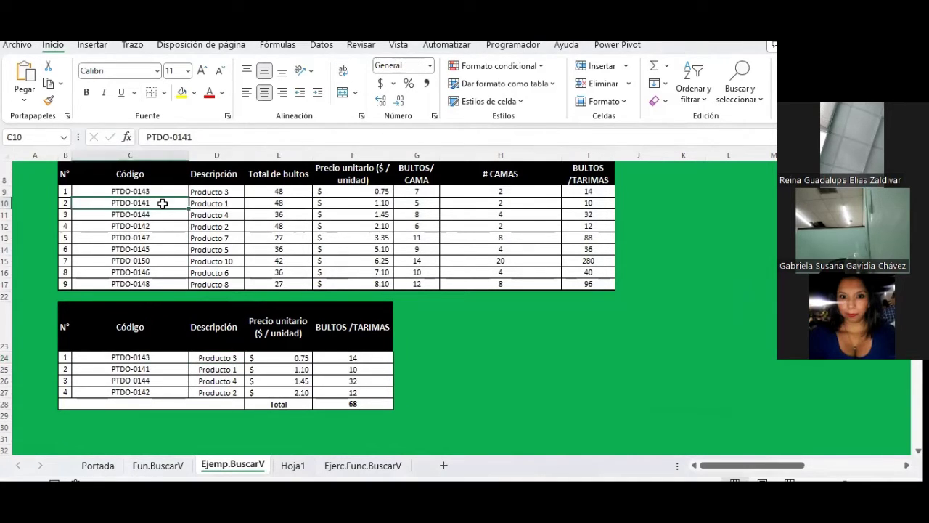
double_click(162, 203)
key("BackSpace")
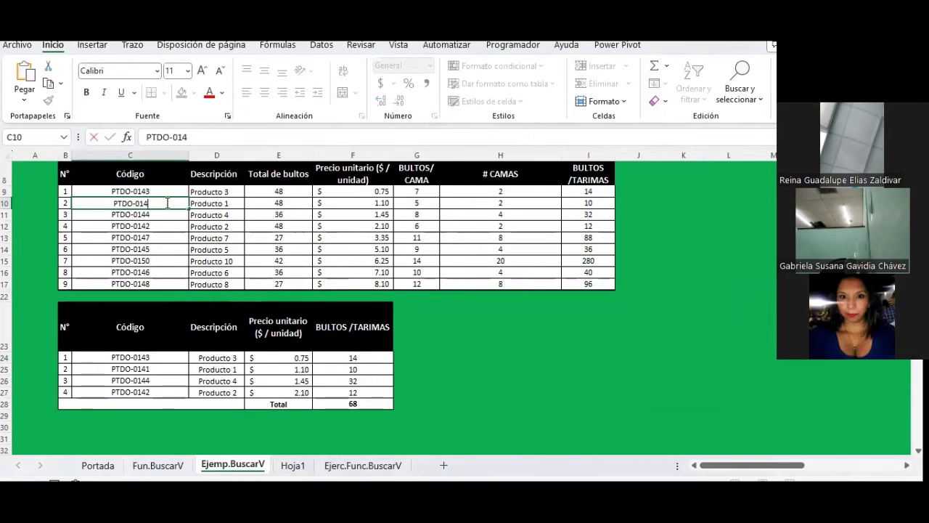
type("3")
key("Return")
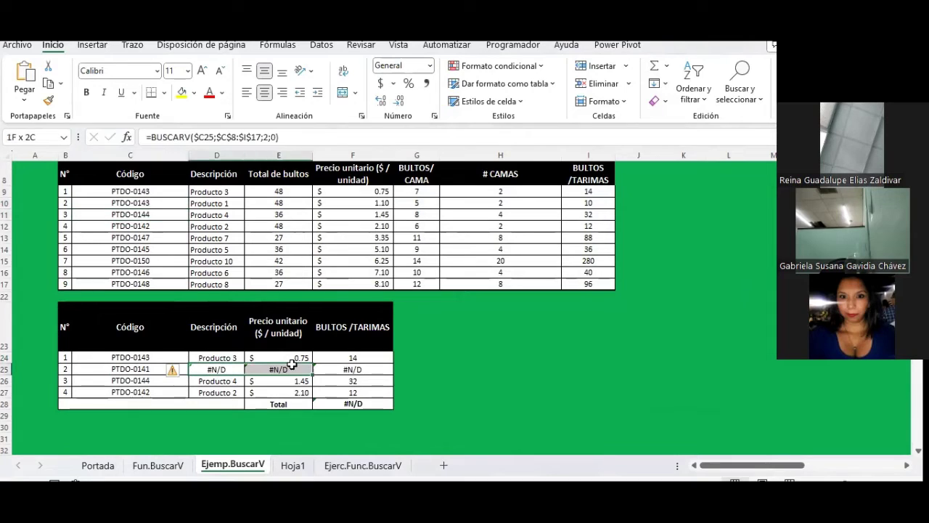
Compare the resulting #N/D errors and descriptions, then undo C10 back to PTDO-0141
left_click_drag(218, 369, 294, 369)
left_click(131, 370)
left_click(145, 204)
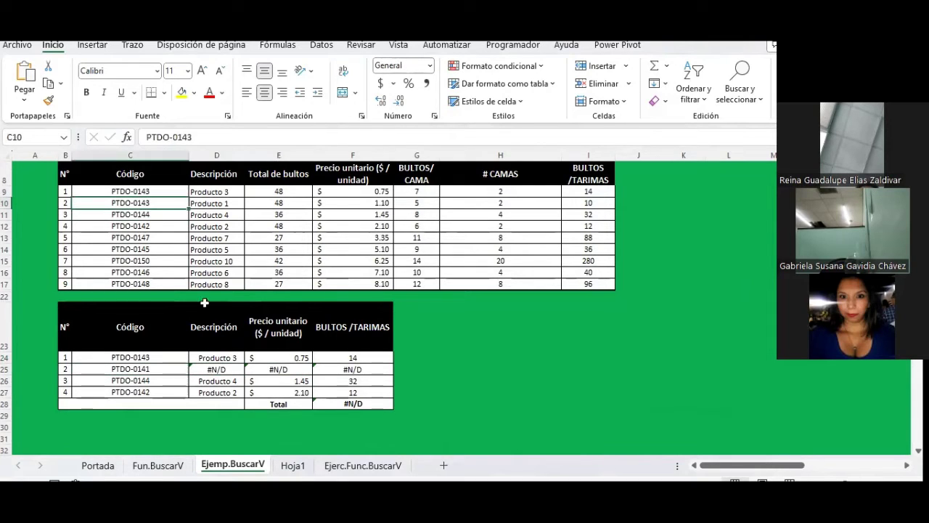
left_click(208, 358)
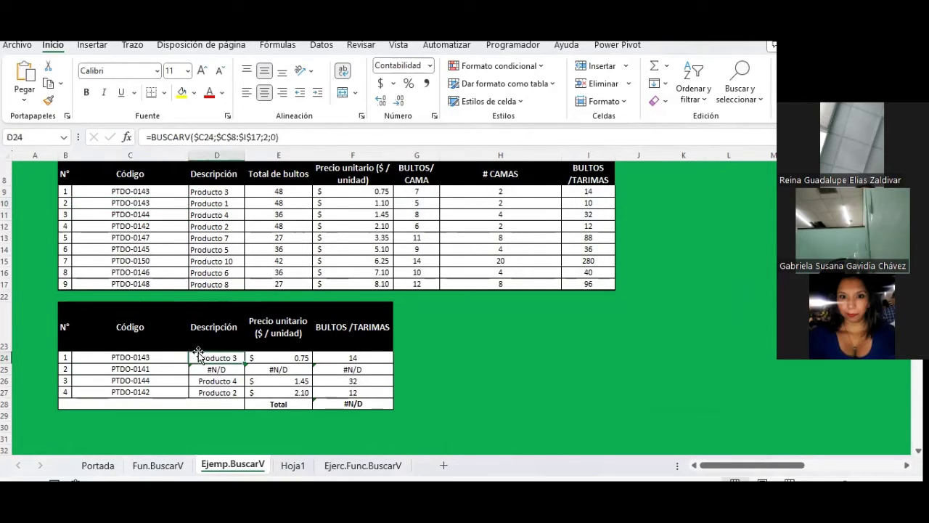
left_click(147, 191)
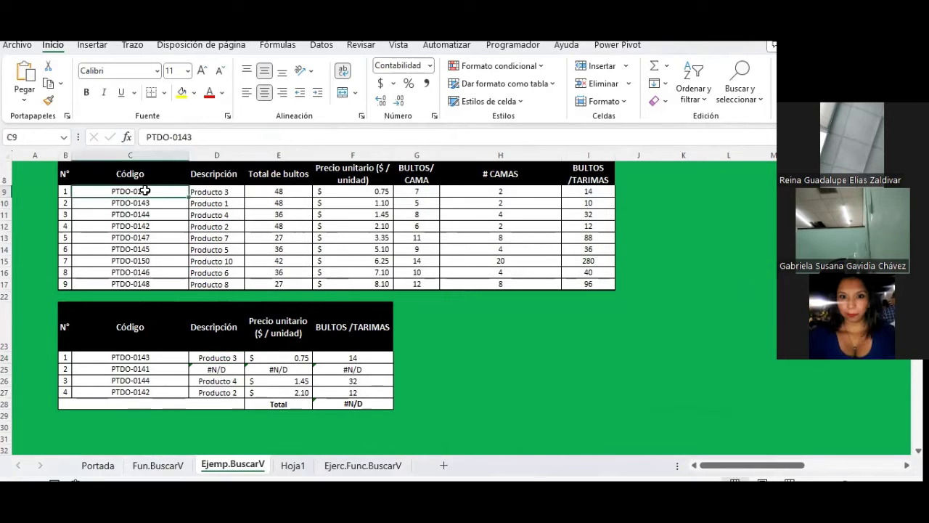
left_click(217, 193)
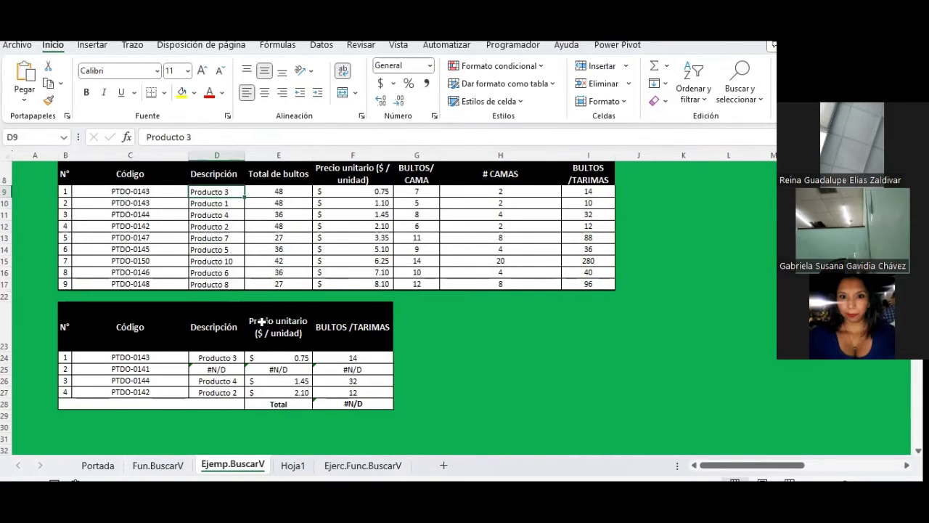
left_click(161, 200)
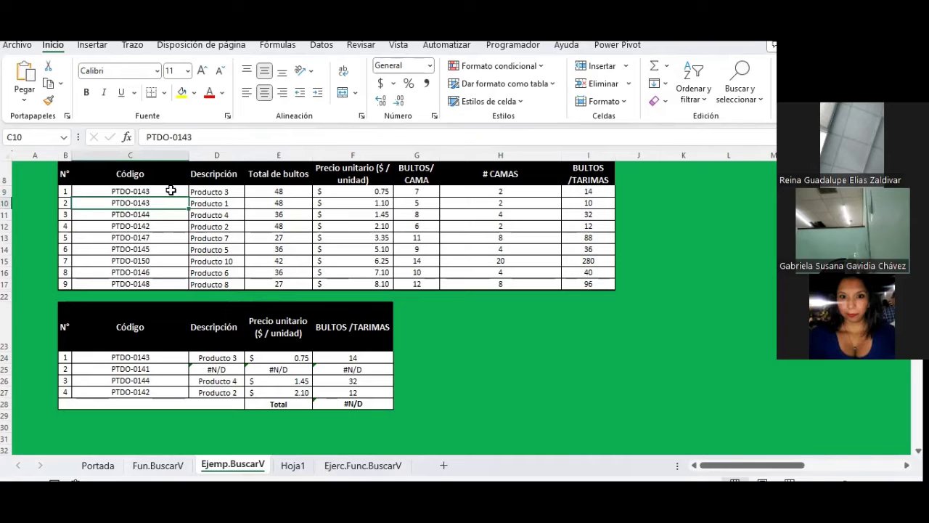
left_click(209, 201)
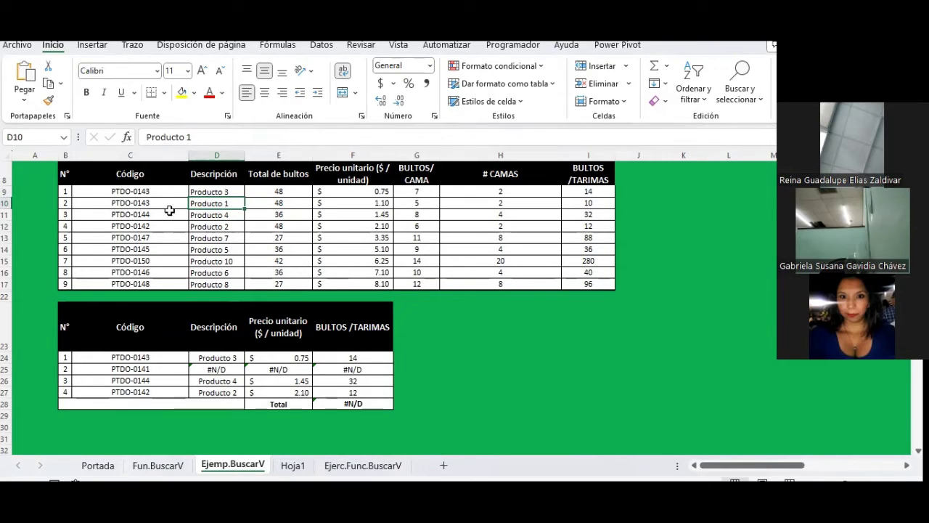
key("ctrl+z")
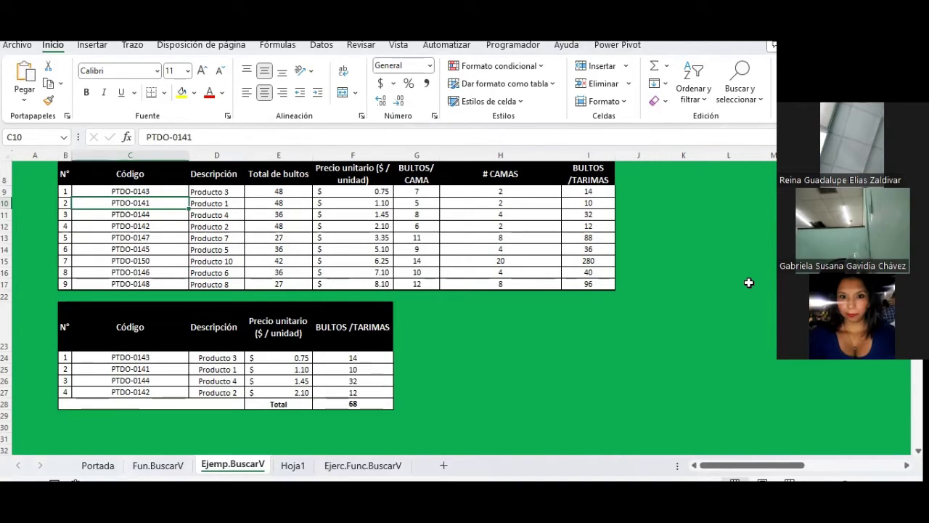
Look over the student table C39:H42 and the form fields, then select Carnet cell D53
left_click(529, 285)
scroll(529, 288, "down", 4)
scroll(435, 320, "down", 4)
scroll(431, 331, "down", 1)
scroll(430, 331, "down", 1)
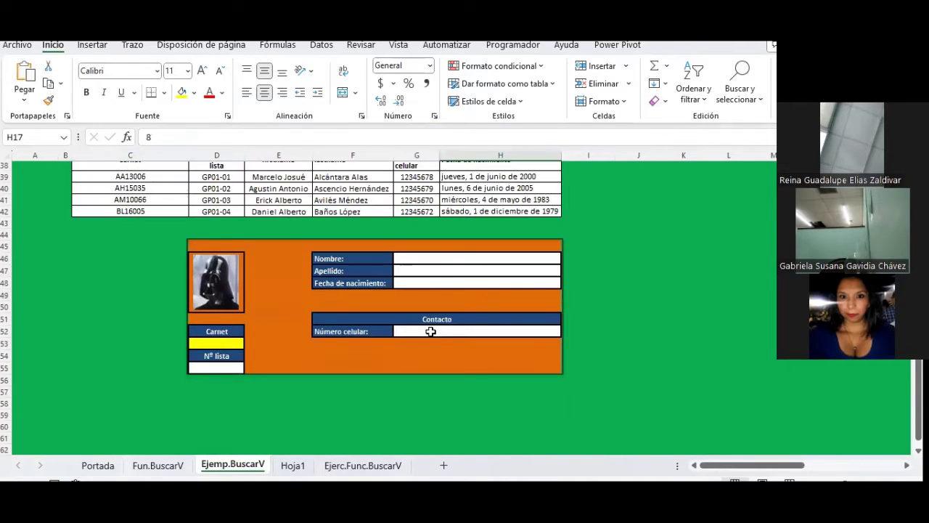
scroll(430, 331, "up", 1)
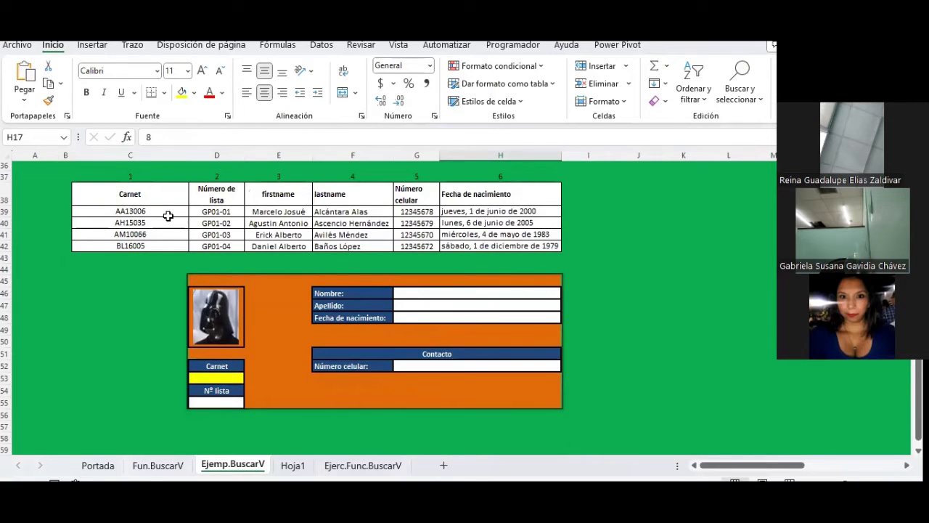
left_click_drag(157, 211, 488, 242)
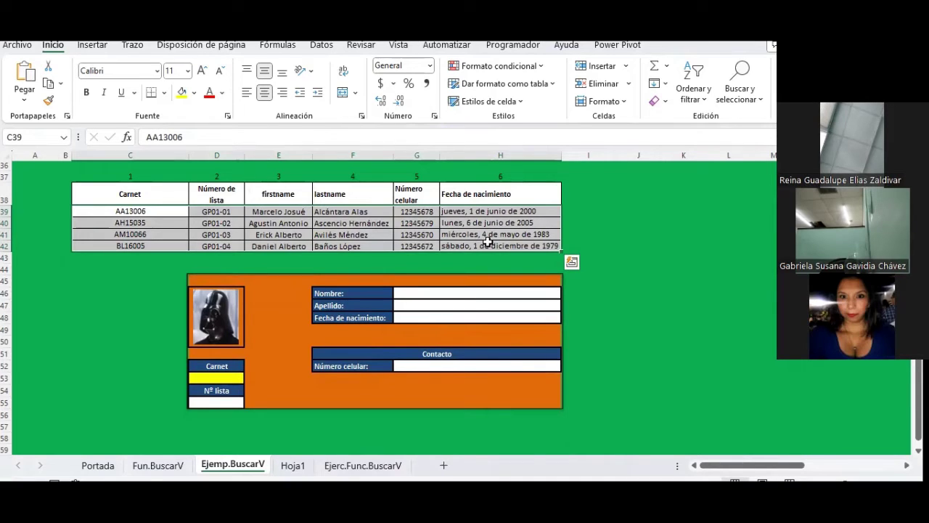
key("Escape")
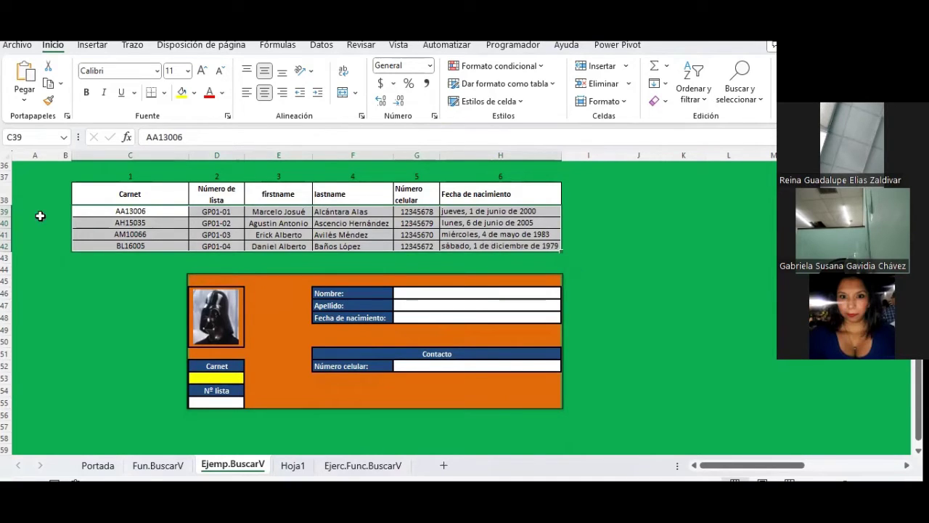
left_click(427, 294)
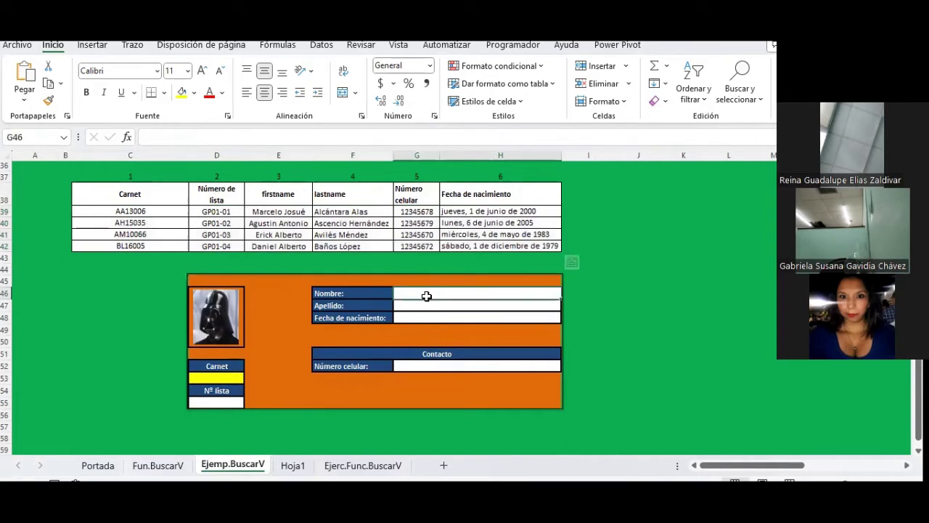
left_click(424, 309)
left_click(419, 317)
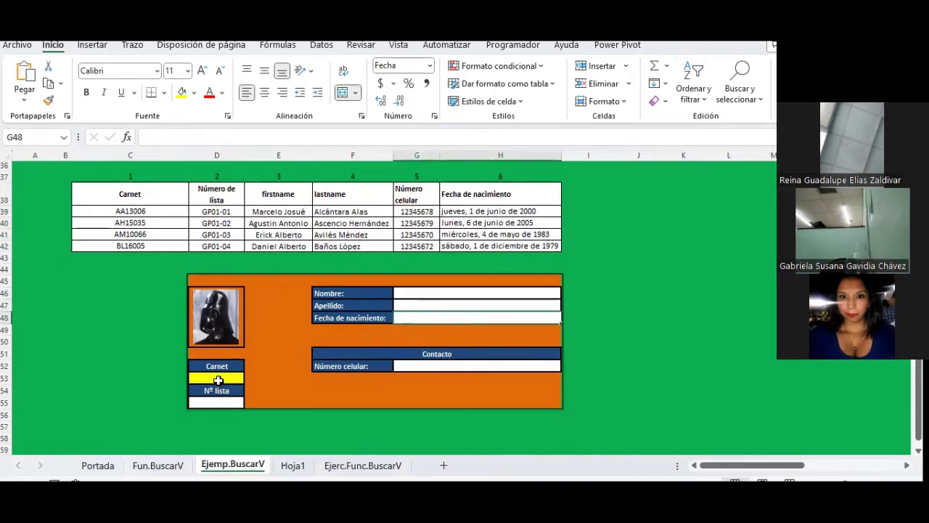
left_click(216, 378)
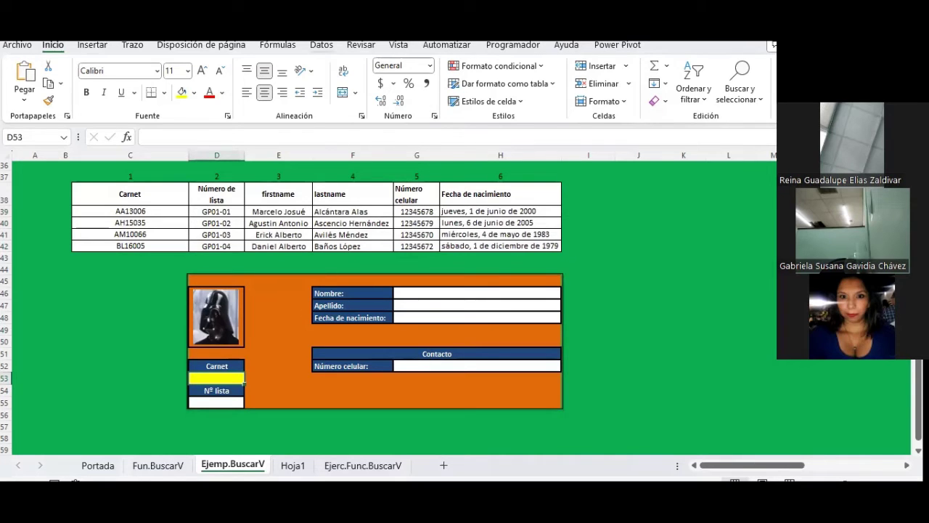
Give D53 list data validation with source =$C$39:$C$42
left_click(322, 44)
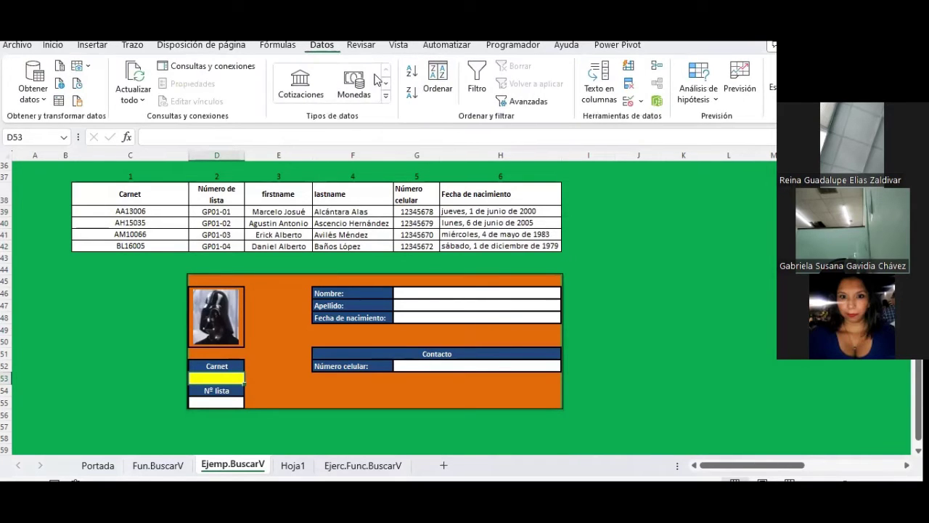
left_click(643, 101)
left_click(654, 120)
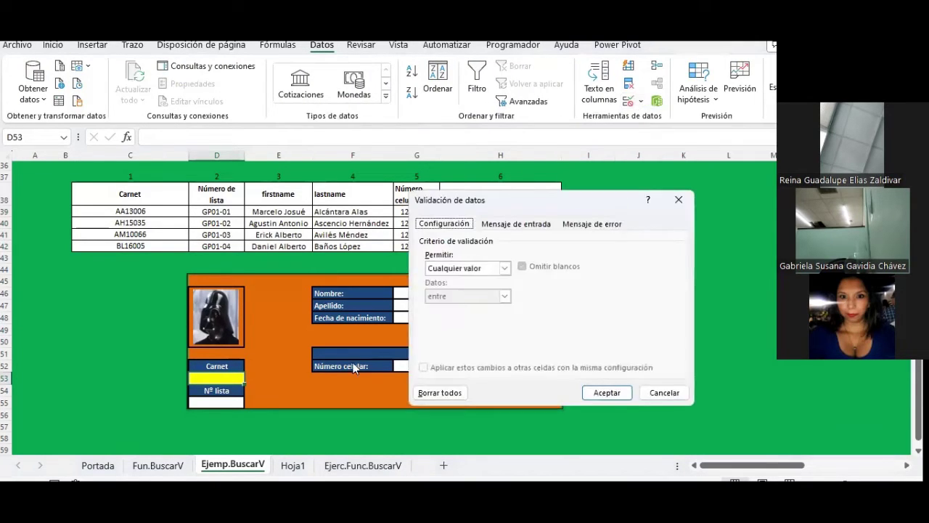
left_click(507, 266)
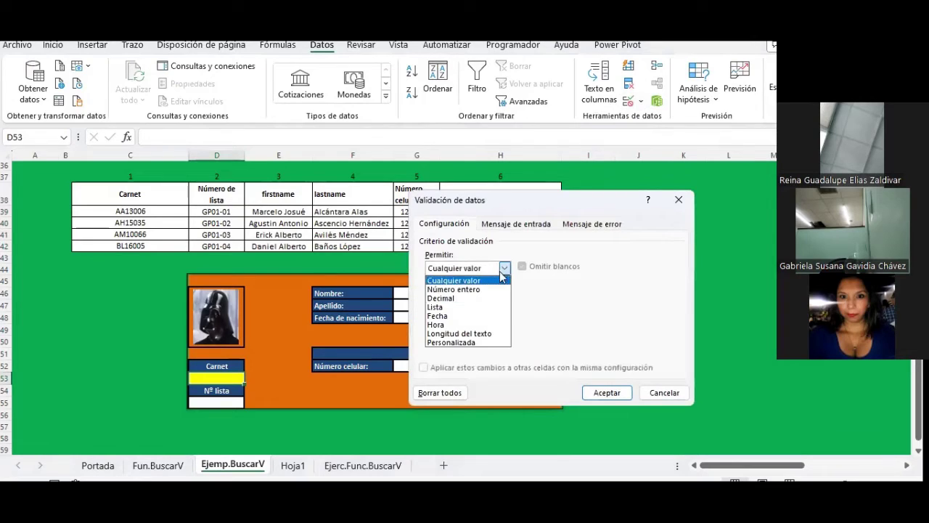
left_click(436, 307)
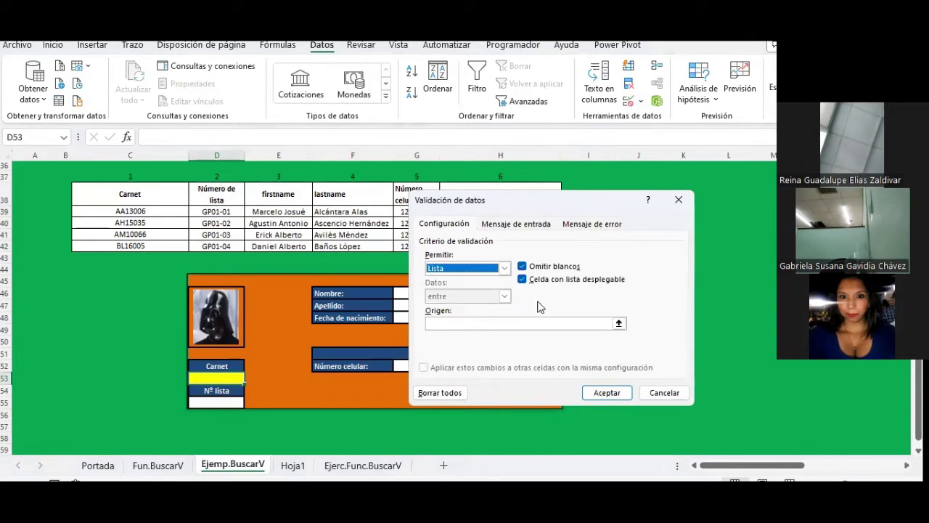
left_click(619, 324)
left_click_drag(158, 211, 148, 244)
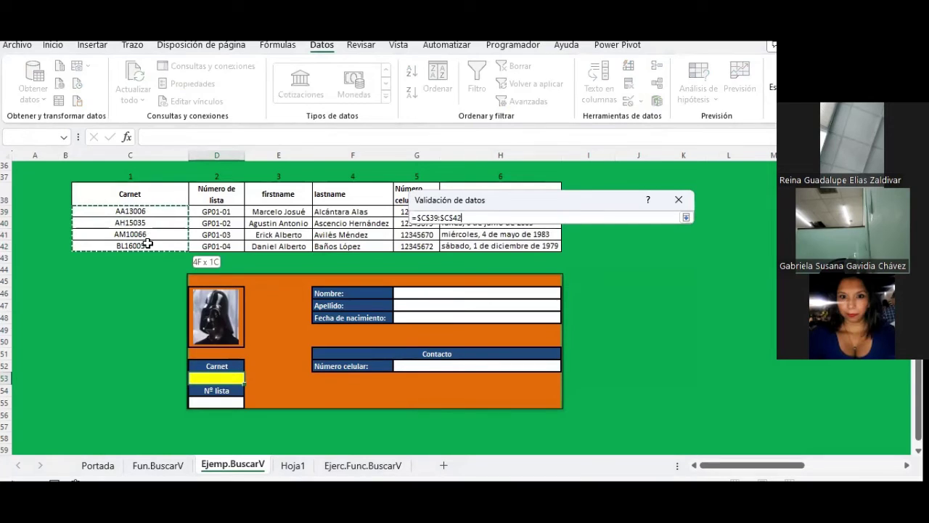
left_click(686, 216)
left_click(604, 389)
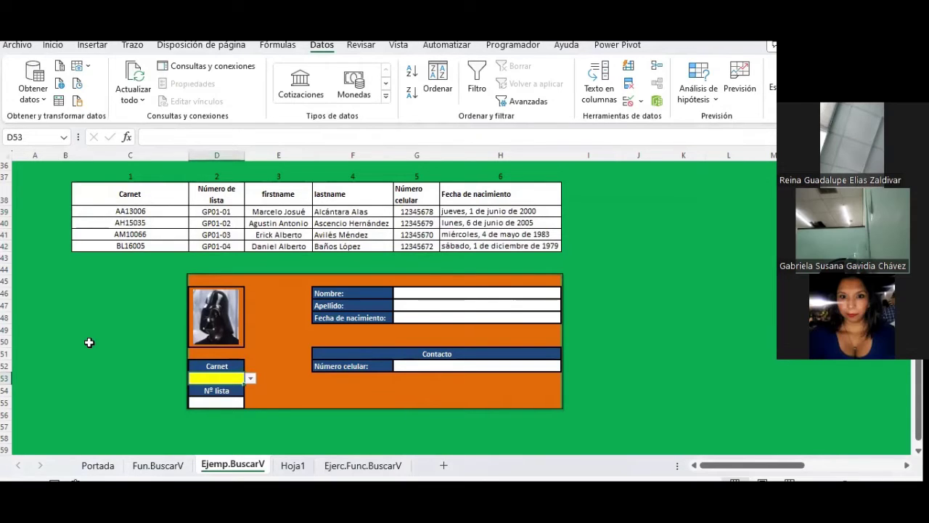
Pick carnets AA13006 and AH15035 from the dropdown, ending with AM10066
left_click(251, 378)
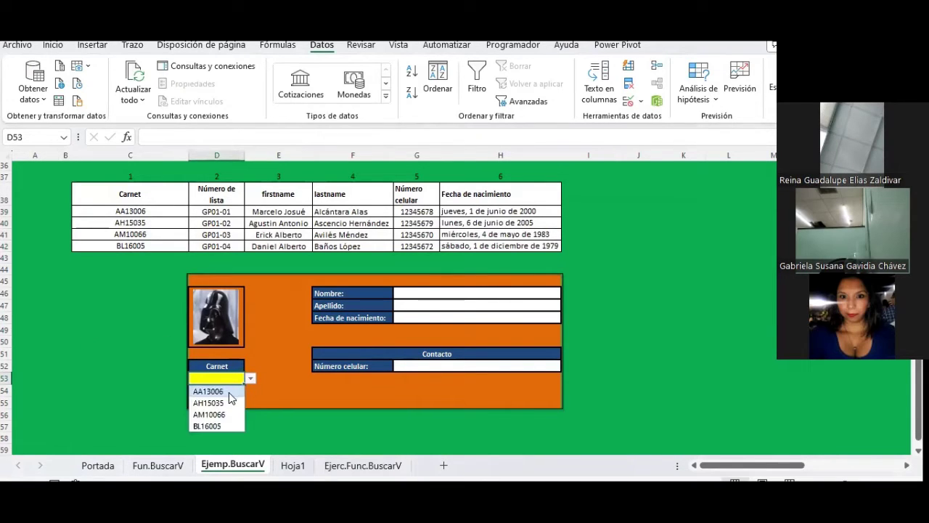
left_click(226, 390)
left_click(250, 378)
left_click(209, 403)
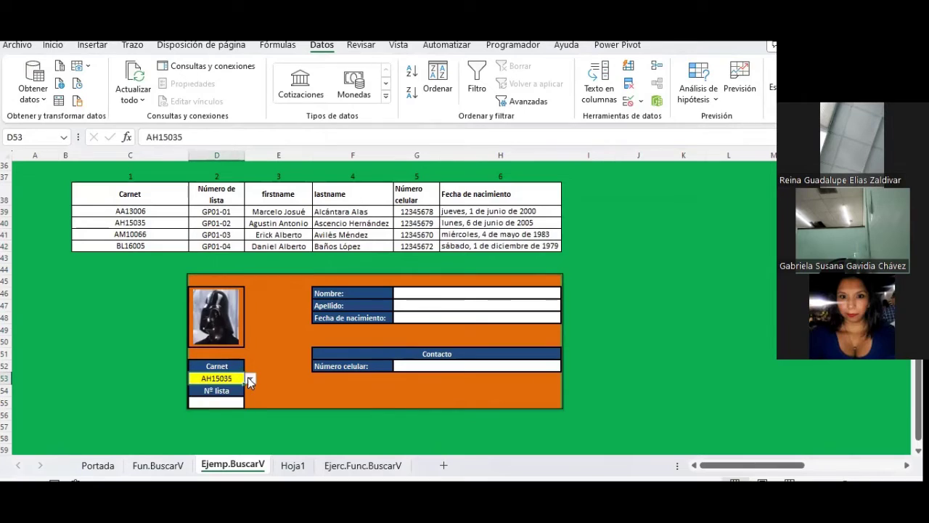
left_click(249, 378)
left_click(220, 411)
Deselect the form shape, select Nº lista cell D55 and launch Insert Function
left_click(189, 392)
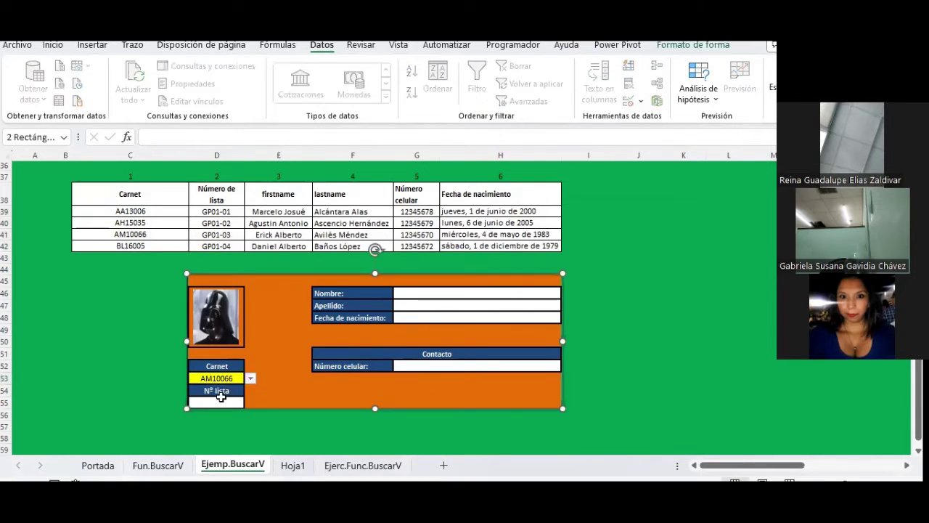
left_click(182, 390)
left_click(208, 401)
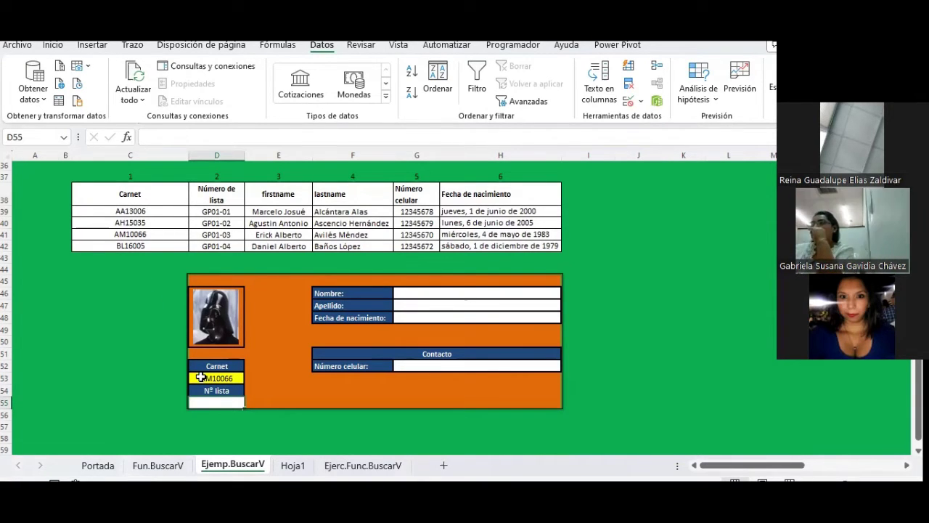
left_click(127, 137)
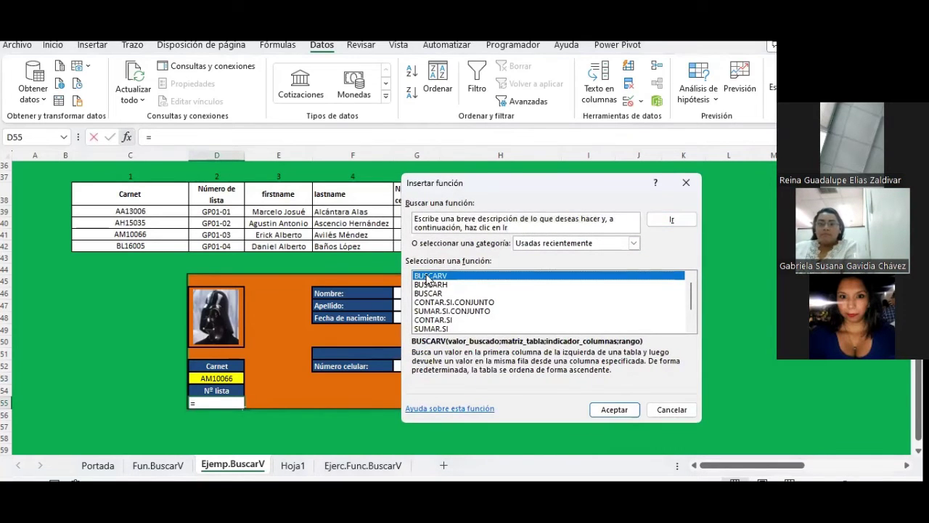
Choose BUSCARV and set its lookup value to the absolute carnet reference $D$53
double_click(426, 275)
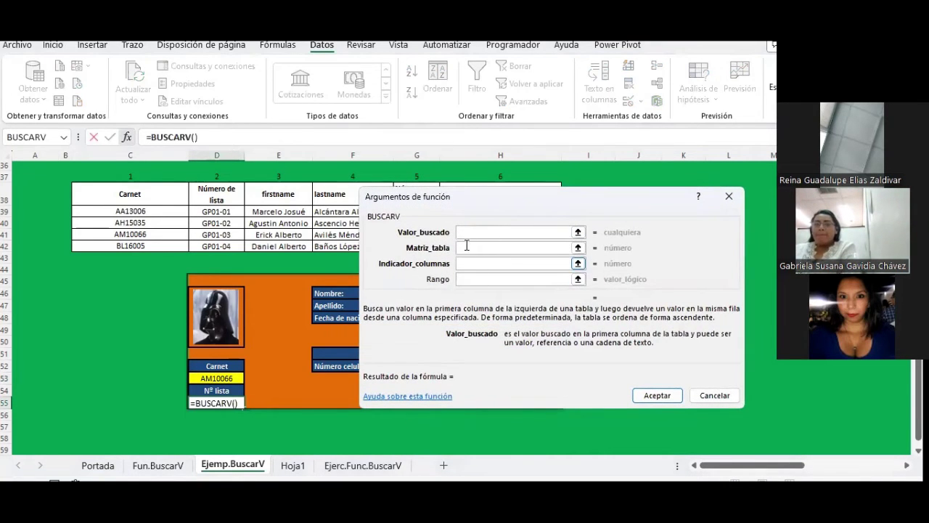
left_click_drag(476, 206, 470, 164)
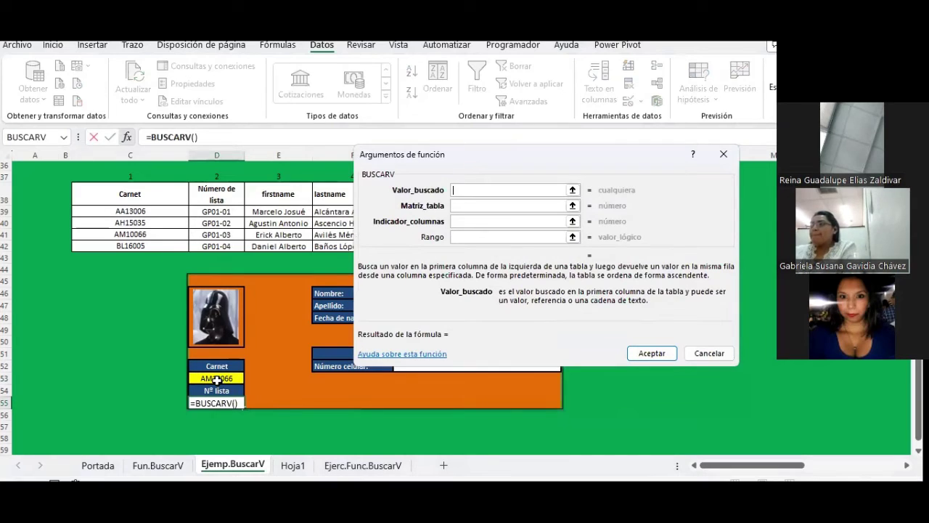
left_click(216, 379)
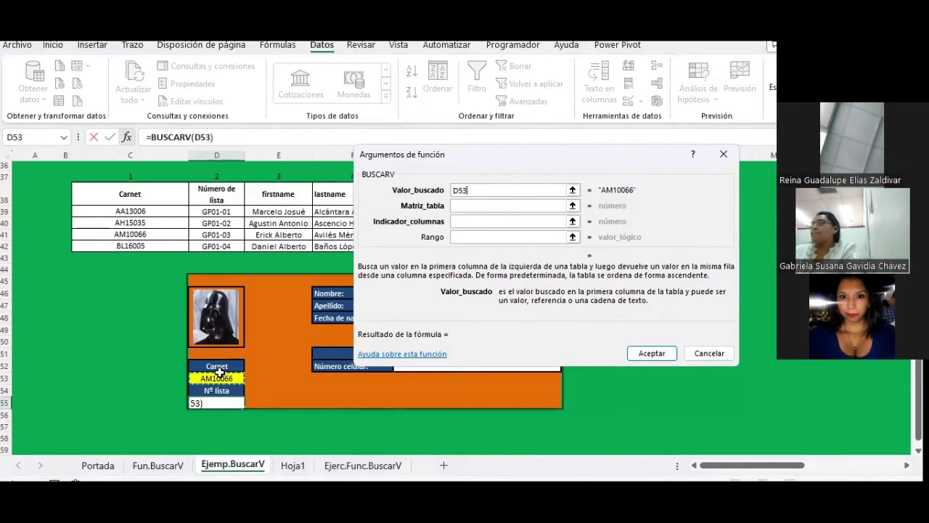
key("F4")
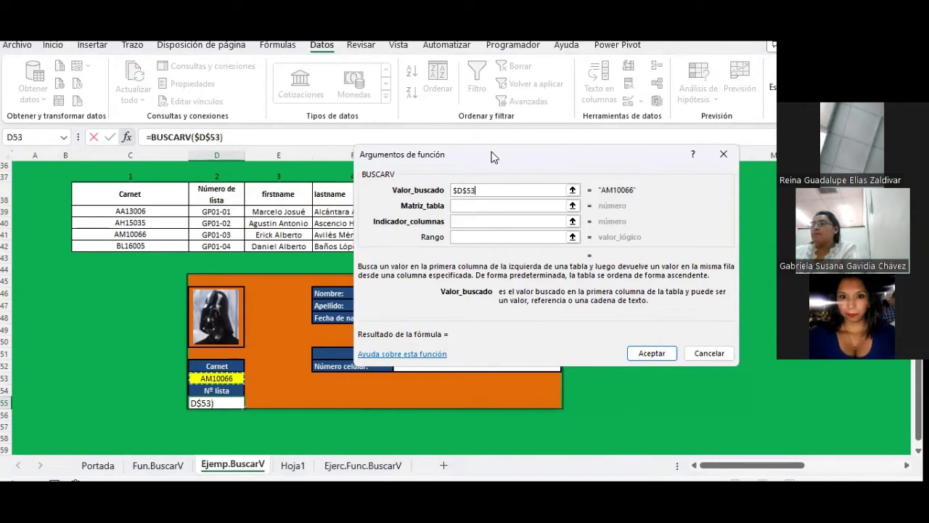
left_click_drag(489, 144, 465, 65)
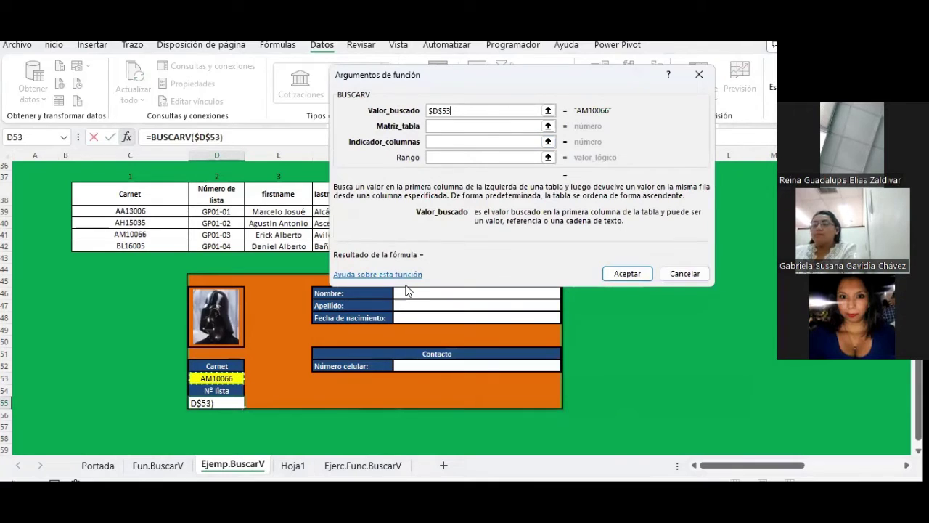
Set the table range to $C$38:$H$42, column index 2 and match type 0
left_click(446, 126)
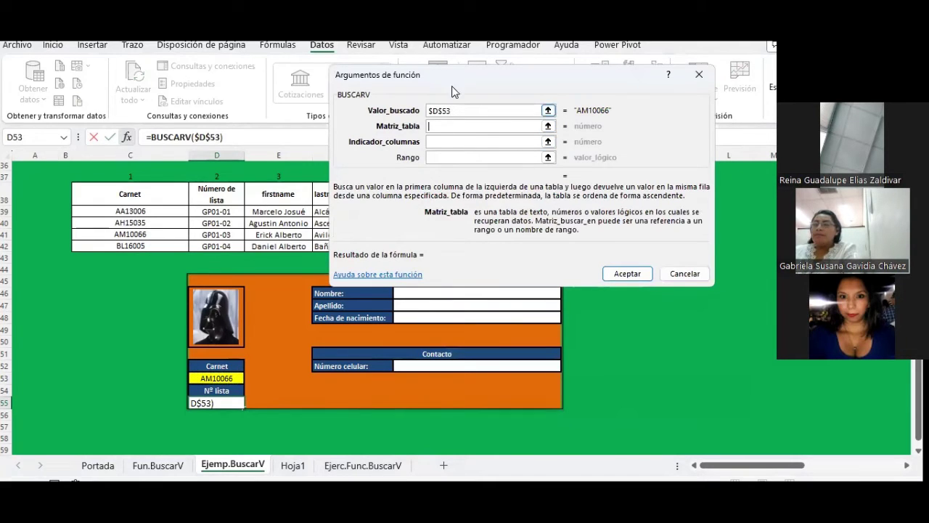
left_click_drag(451, 85, 439, 314)
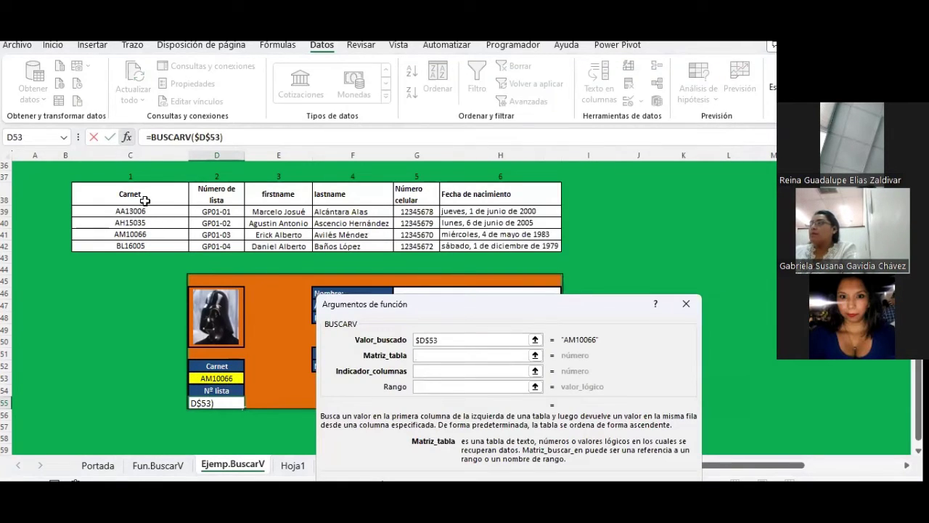
left_click_drag(143, 196, 493, 247)
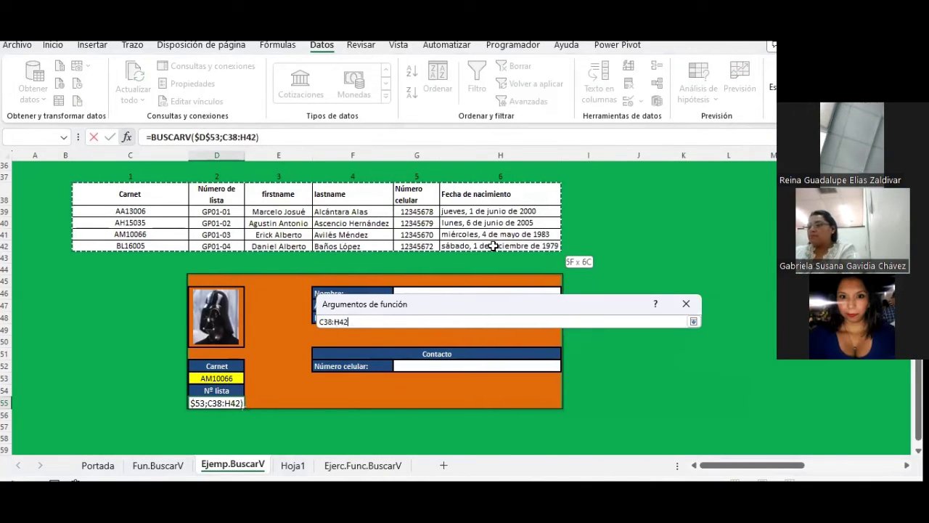
left_click_drag(493, 247, 493, 247)
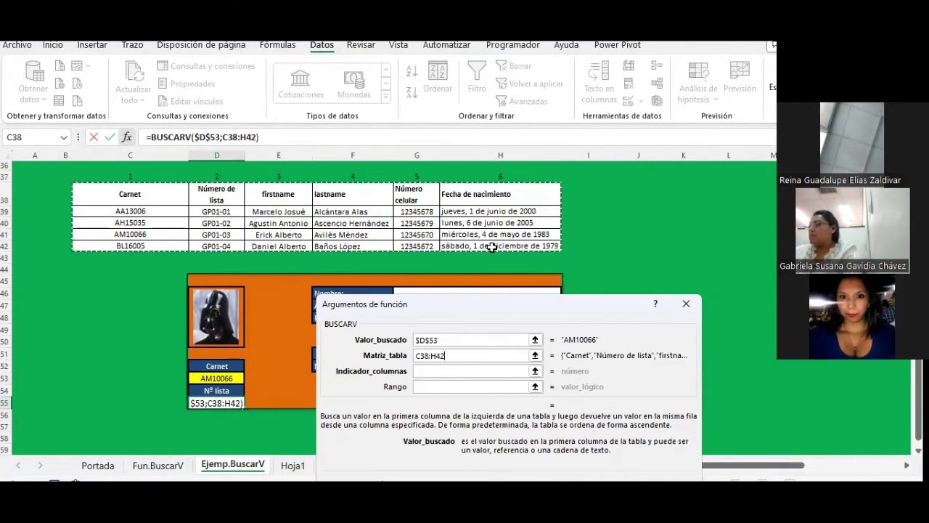
key("F4")
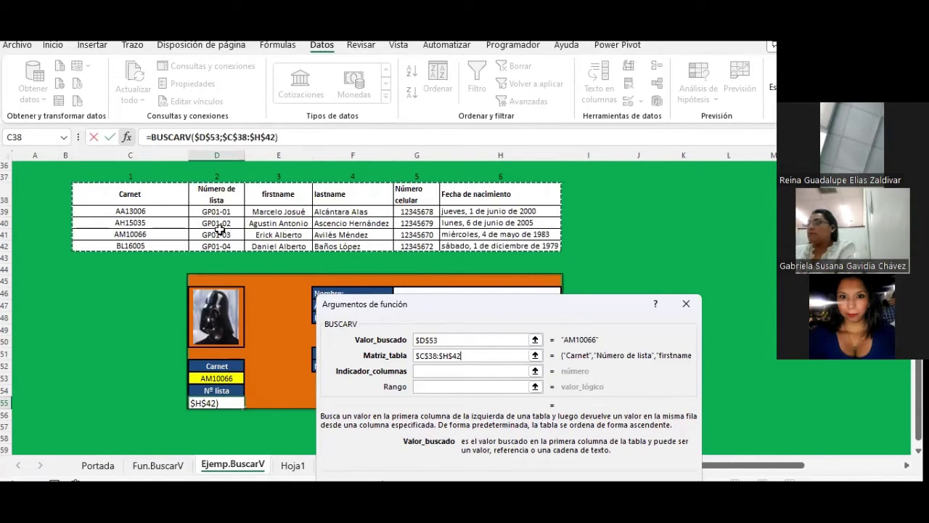
left_click(463, 371)
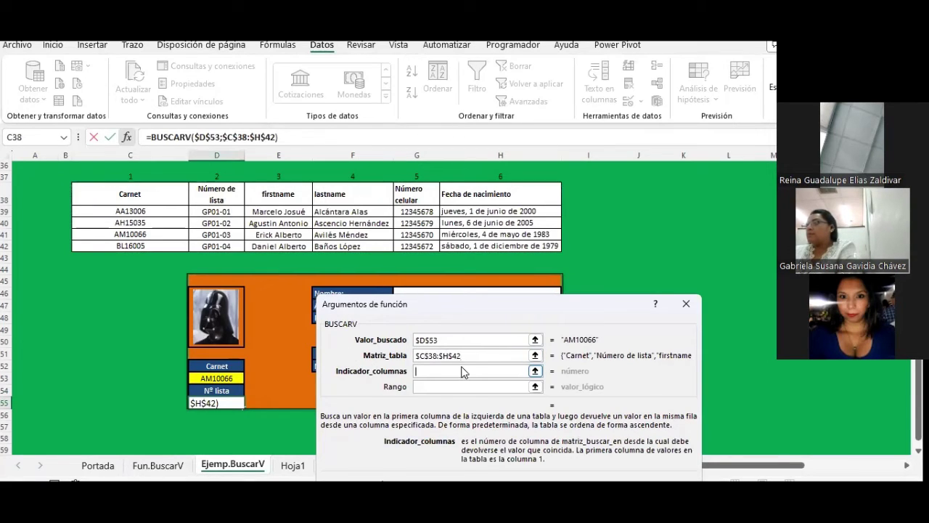
type("2")
key("Tab")
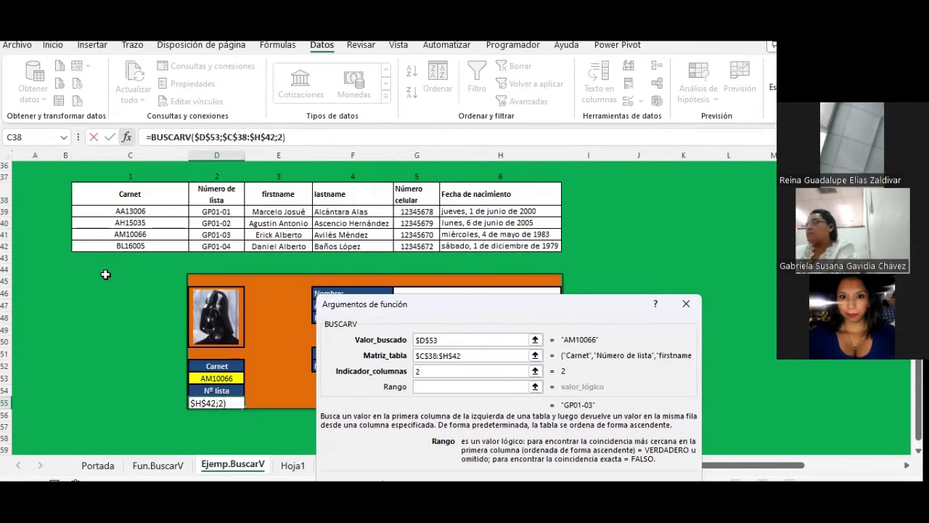
type("0")
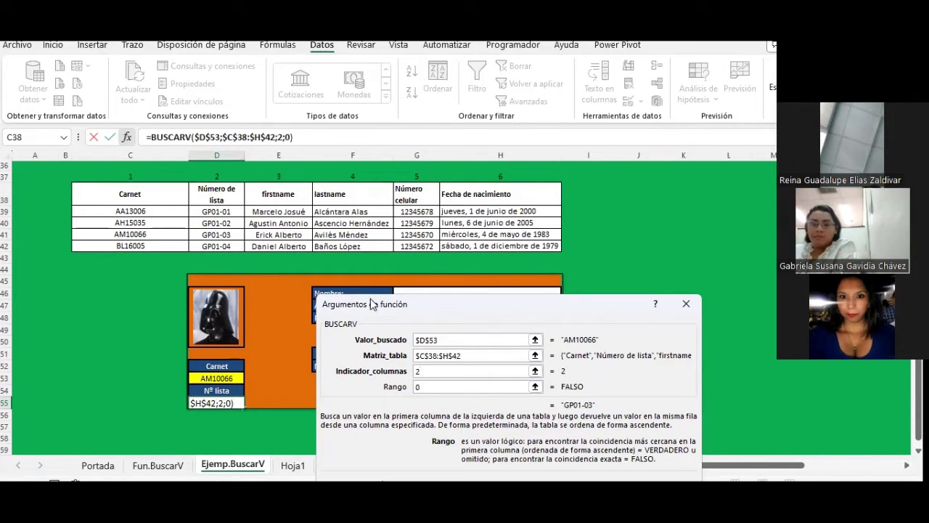
left_click_drag(389, 303, 395, 66)
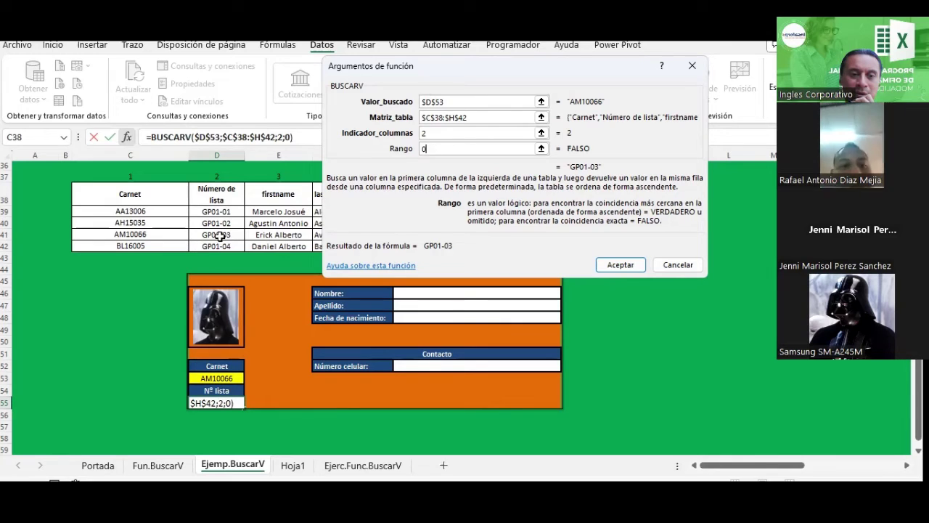
Confirm the D55 BUSCARV formula showing GP01-03, and check D53's carnet list without changing it
left_click(620, 266)
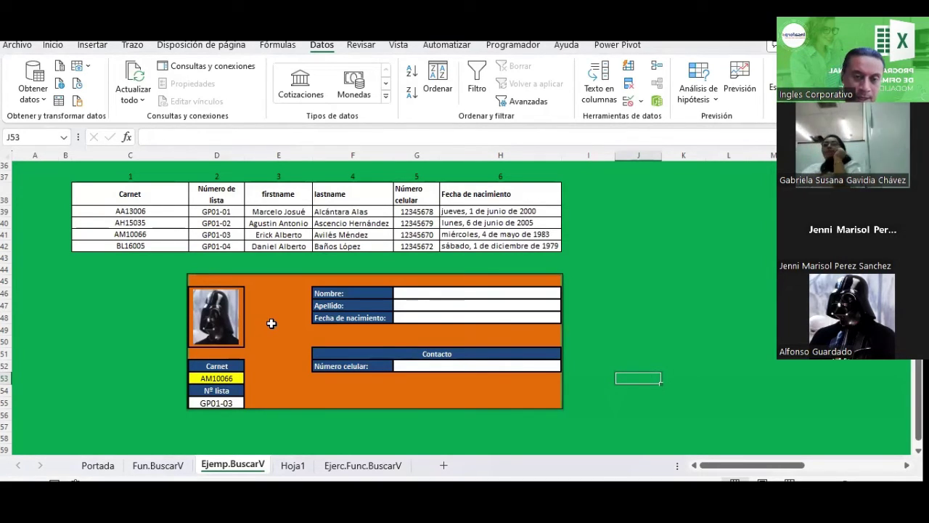
left_click(138, 281)
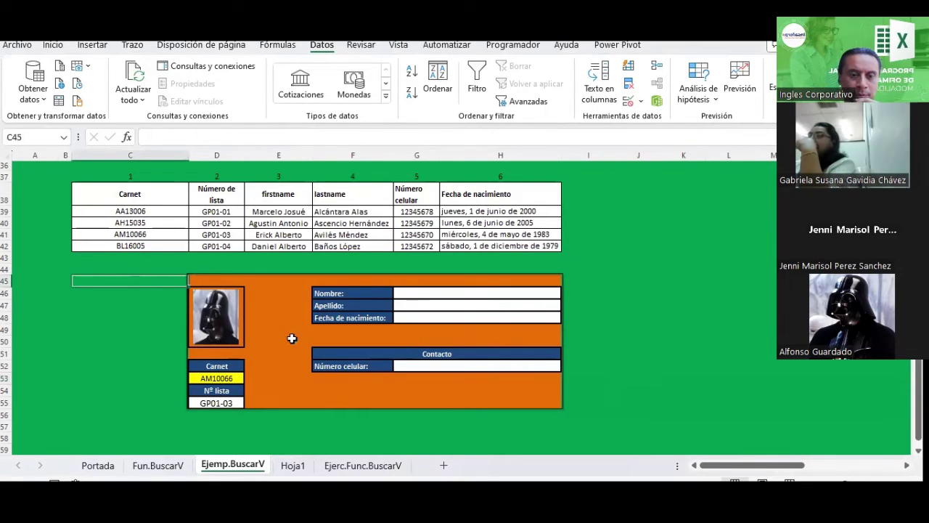
left_click(223, 377)
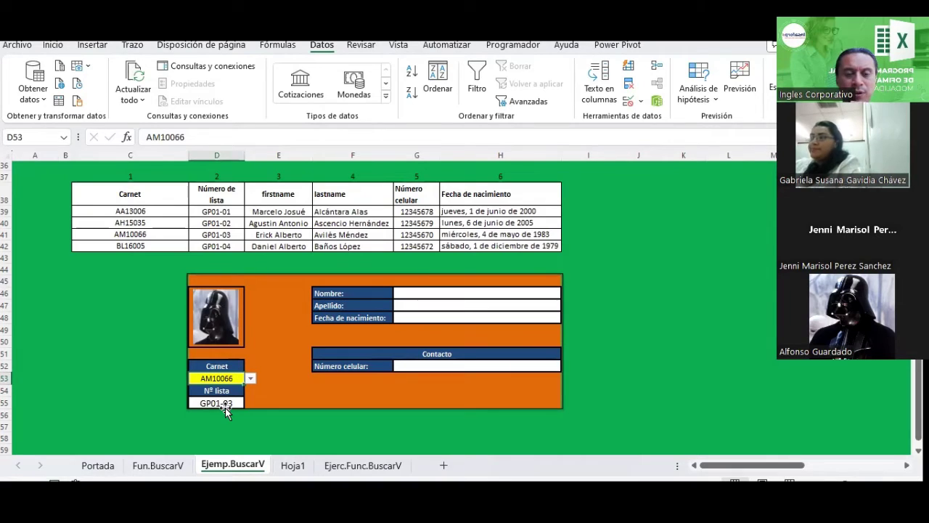
left_click(250, 377)
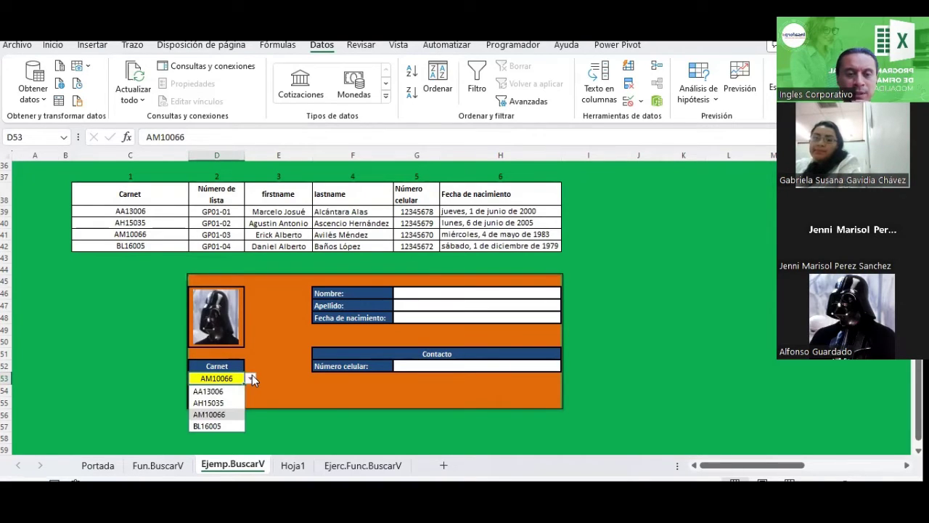
left_click(251, 376)
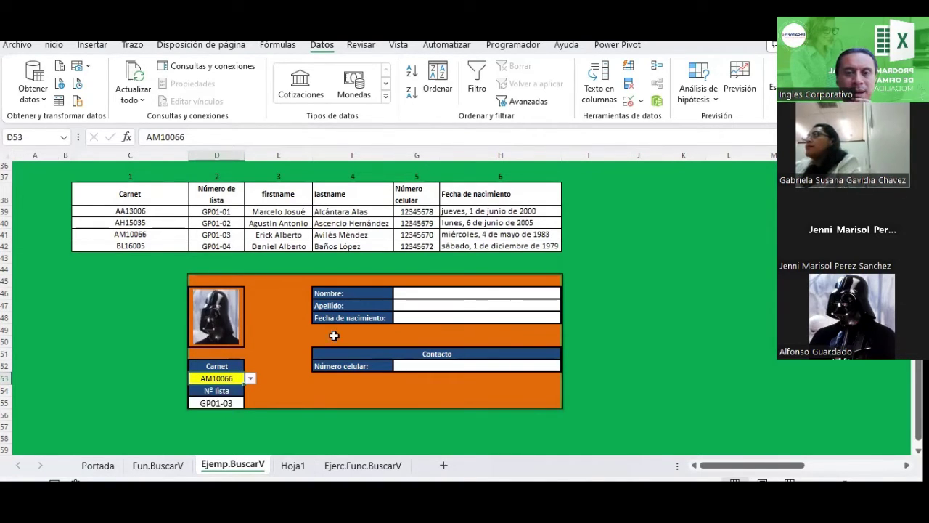
Verify the Carnet validation source is =$C$39:$C$42 and close the dialog
left_click(642, 103)
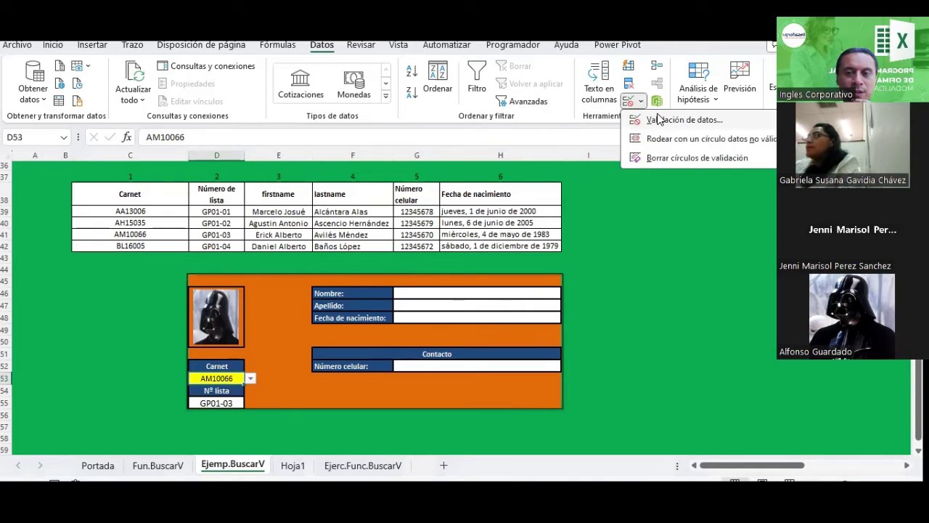
left_click(653, 119)
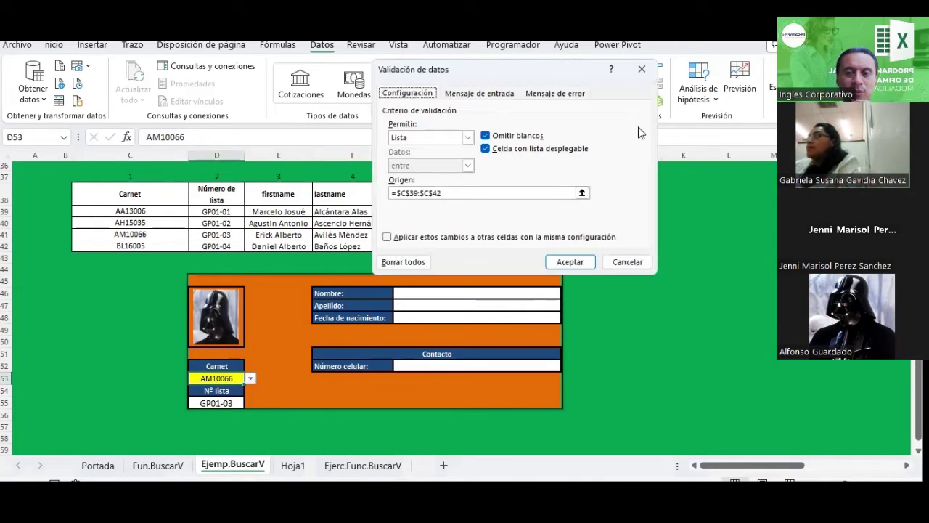
left_click(453, 191)
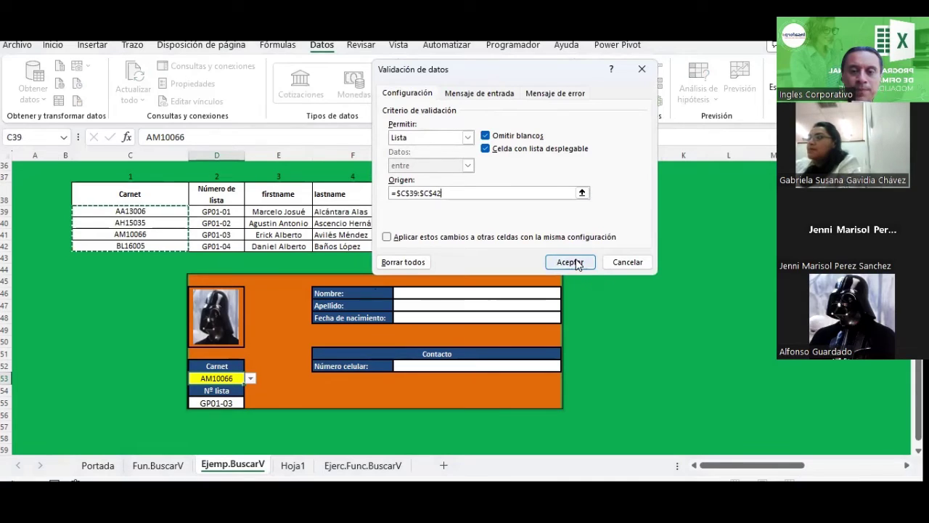
left_click(570, 262)
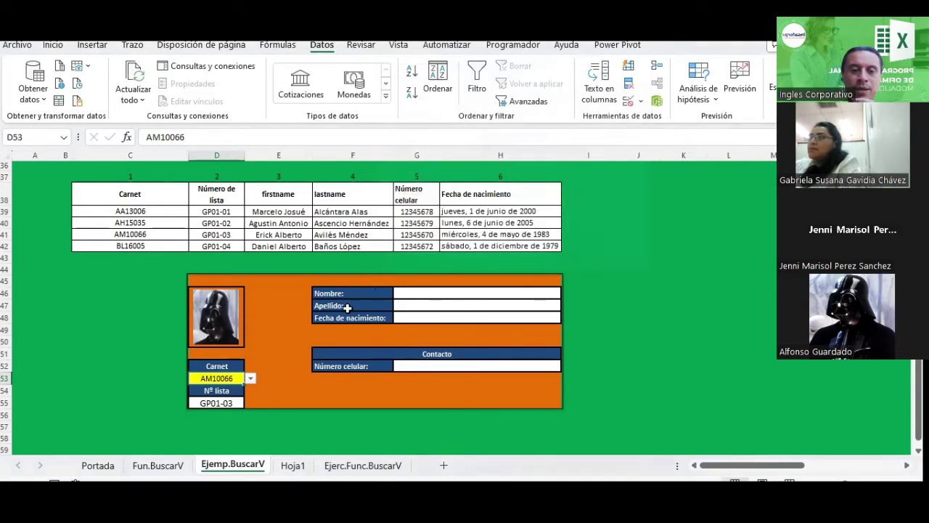
Pick the second carnet AH15035 so D55 shows GP01-02, then reopen D55's function arguments
left_click(249, 378)
left_click(234, 389)
left_click(250, 378)
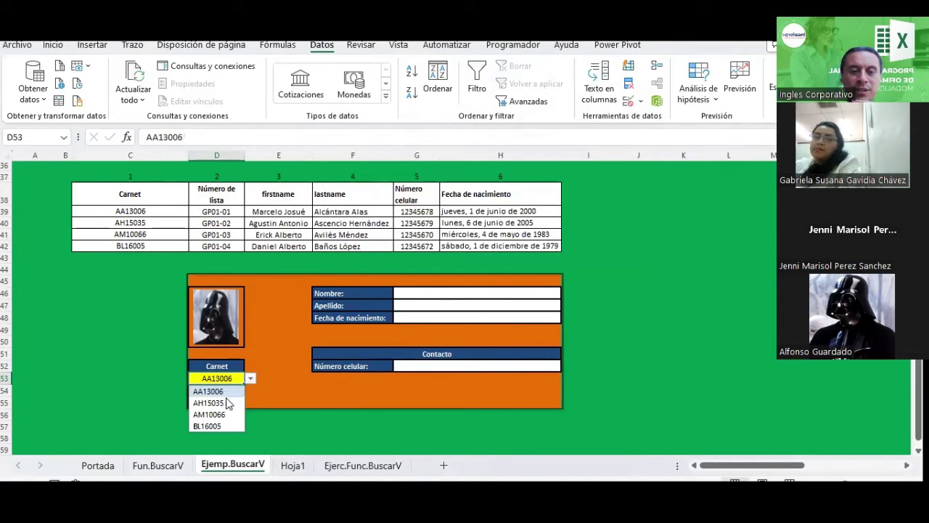
left_click(232, 400)
left_click(245, 378)
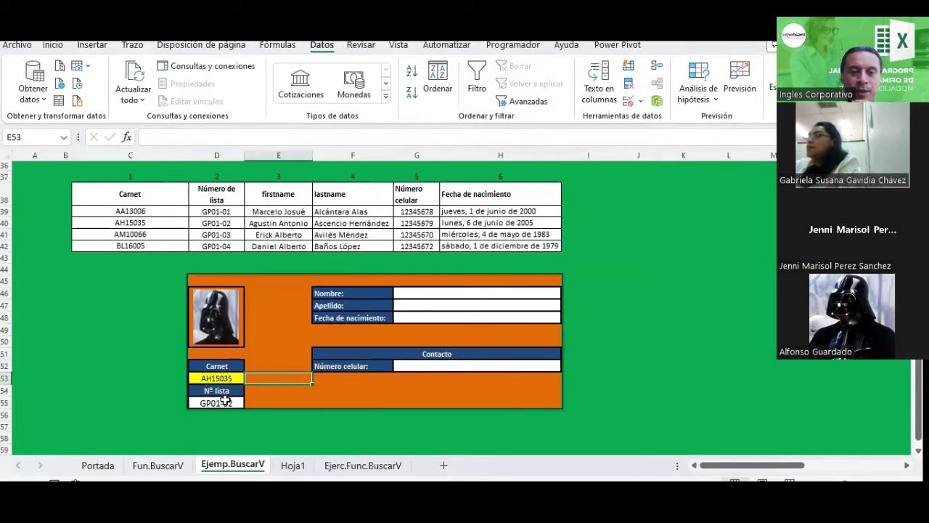
left_click(226, 401)
left_click(126, 136)
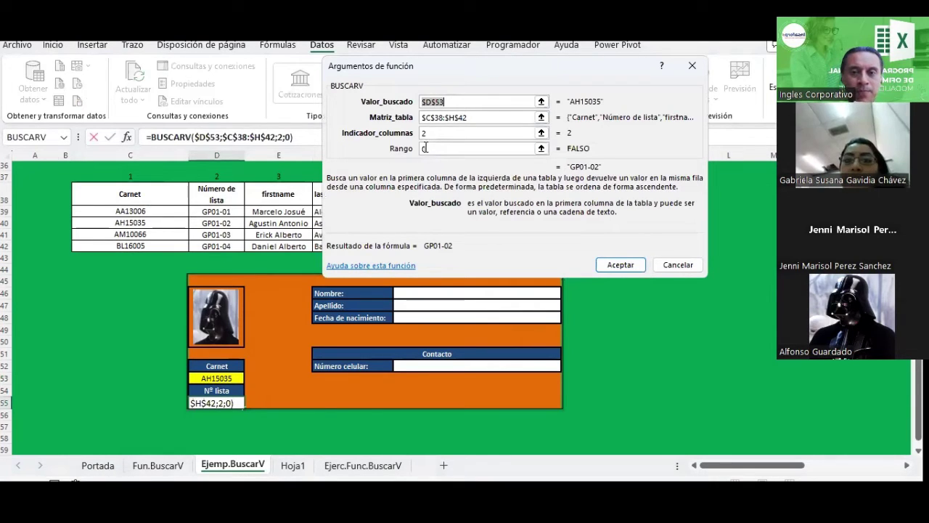
Review D55's BUSCARV arguments against the student table and close them, keeping GP01-02
left_click(444, 102)
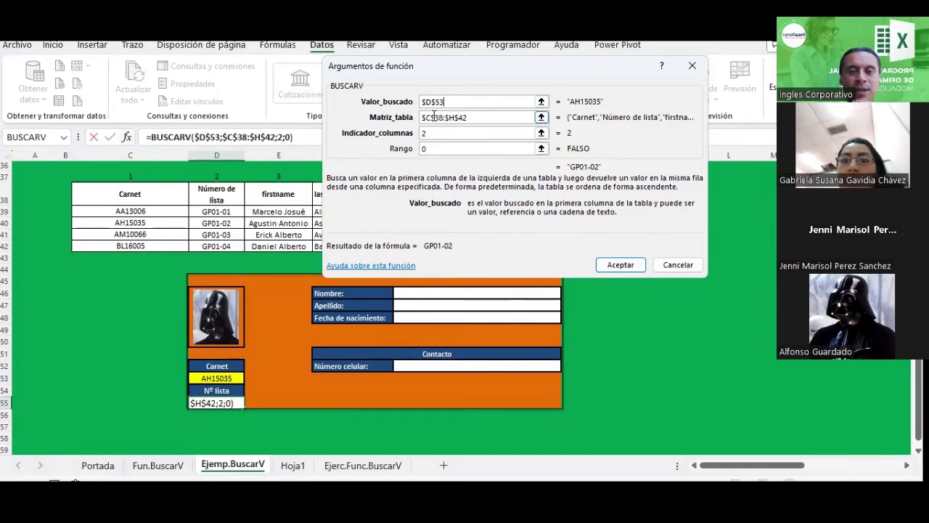
left_click_drag(438, 68, 442, 247)
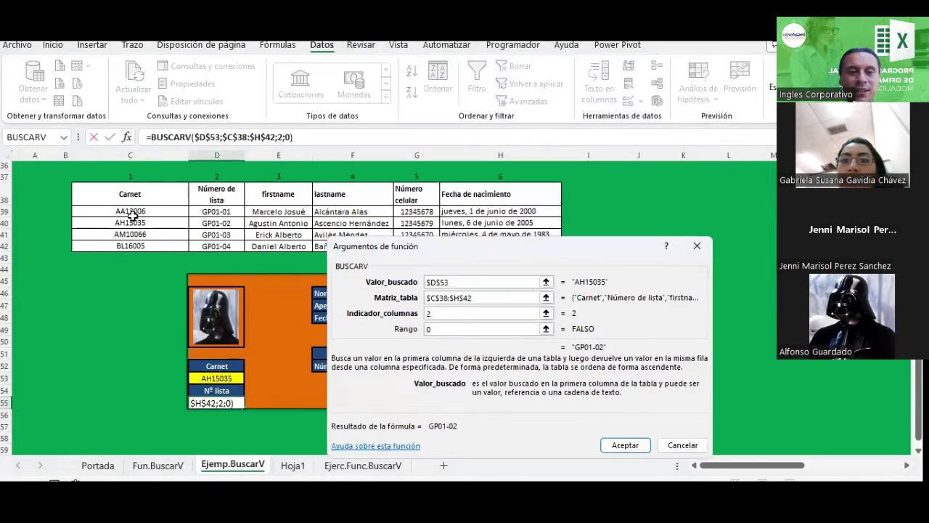
mouse_move(506, 252)
left_mouse_down()
mouse_move(485, 312)
mouse_move(478, 140)
left_mouse_up()
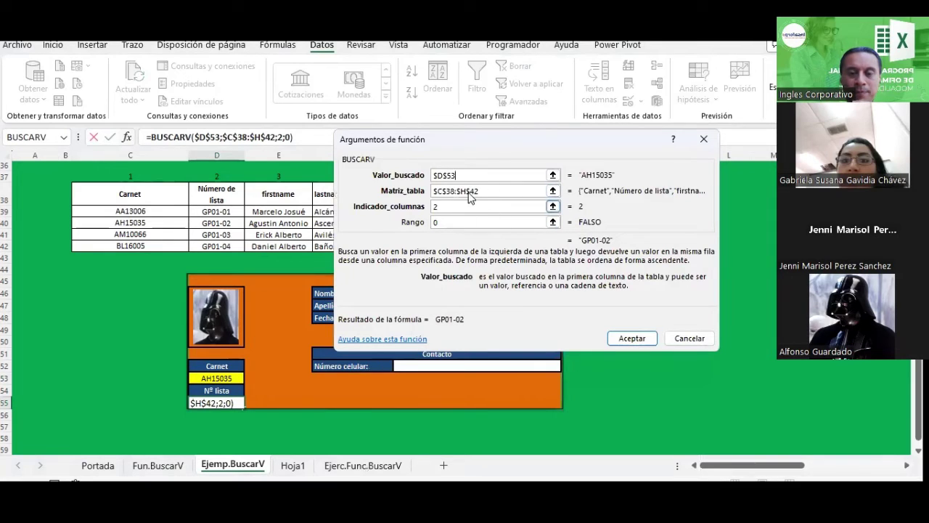
left_click_drag(431, 140, 297, 194)
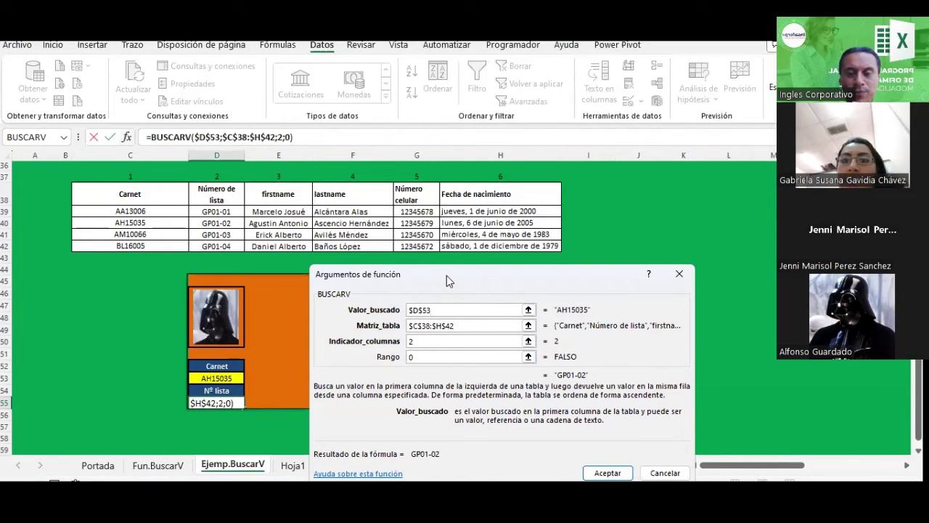
left_click_drag(447, 275, 420, 127)
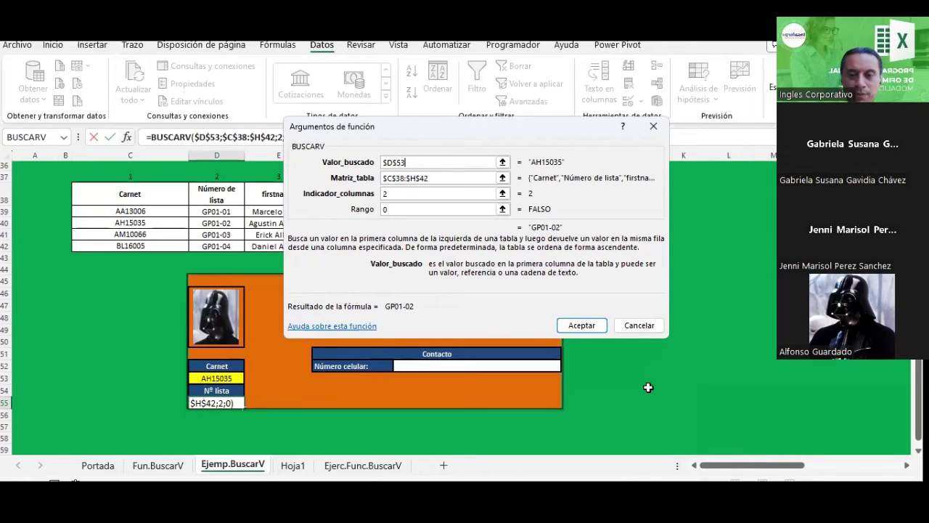
left_click(632, 324)
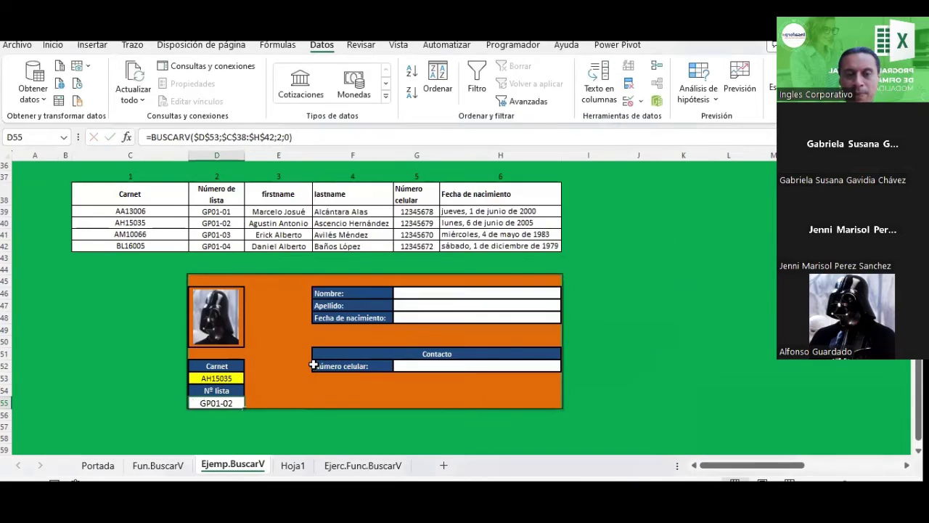
double_click(224, 409)
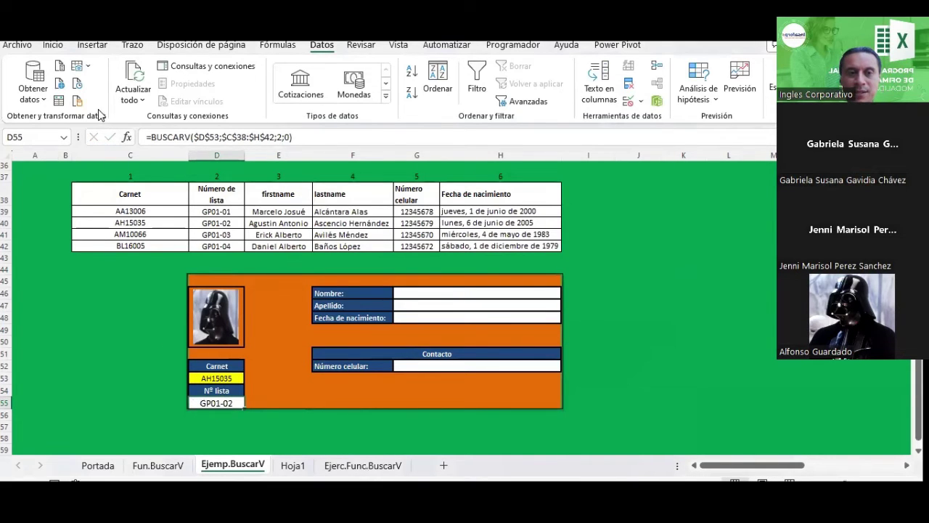
left_click(126, 136)
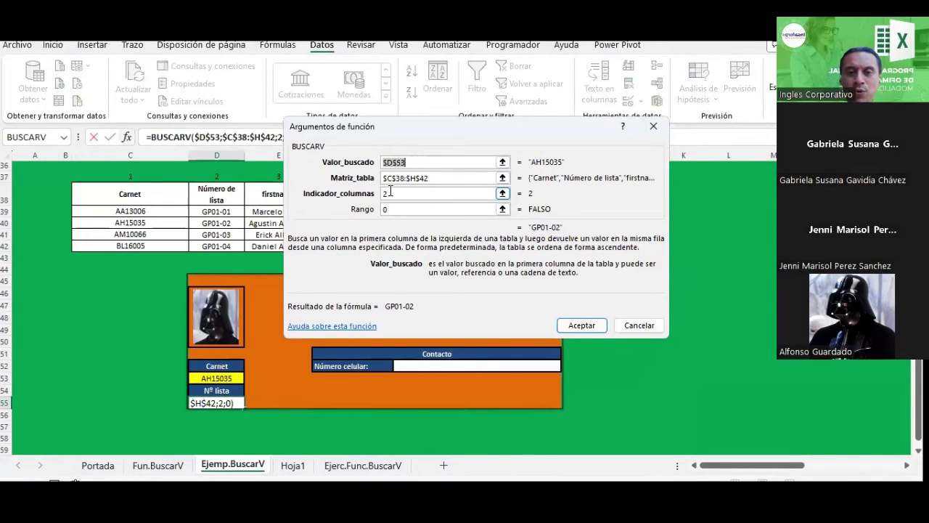
left_click(639, 325)
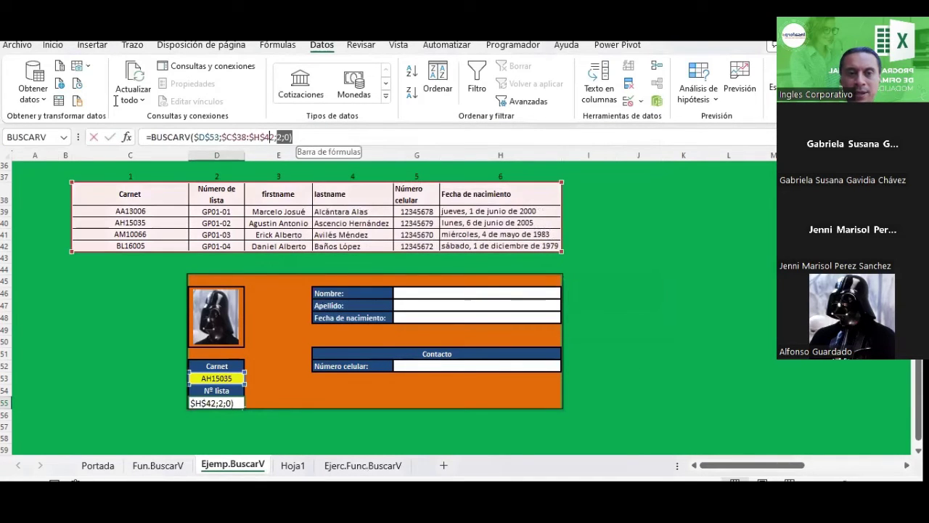
Copy D55's BUSCARV formula and paste it into Nombre cell G46 using column 3
left_click_drag(303, 136, 112, 100)
right_click(169, 138)
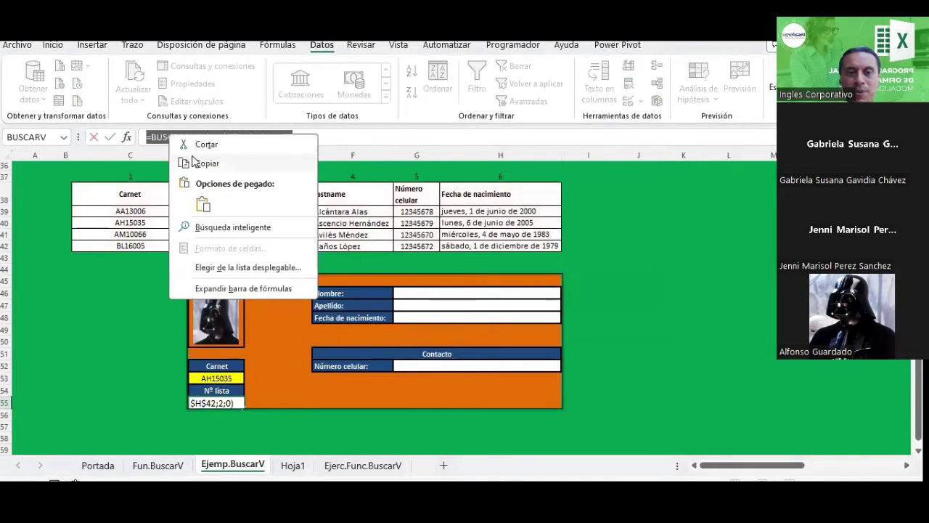
left_click(201, 159)
type("=")
left_click(412, 288)
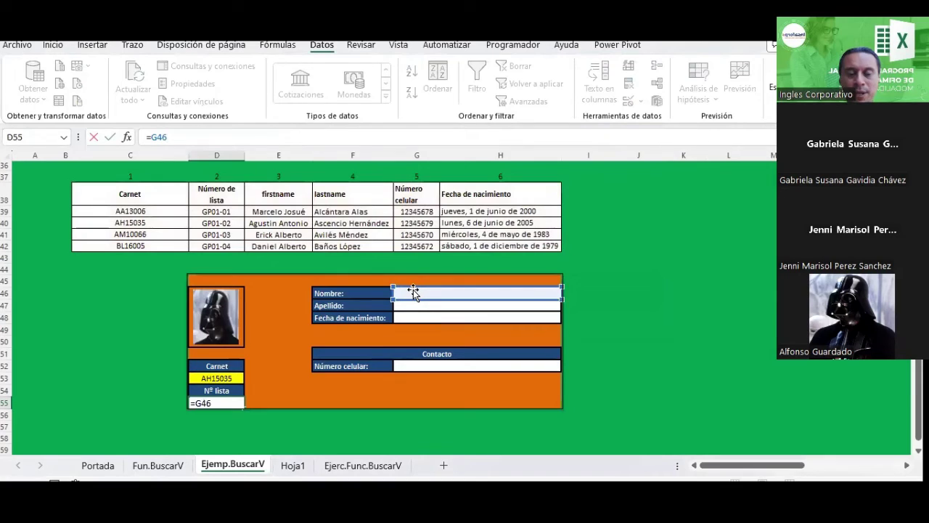
key("Escape")
left_click(414, 290)
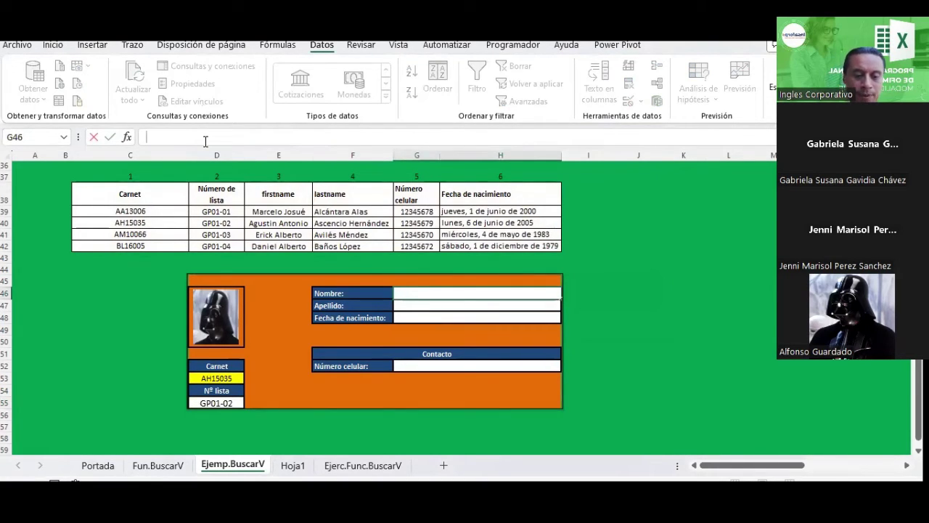
key("ctrl+v")
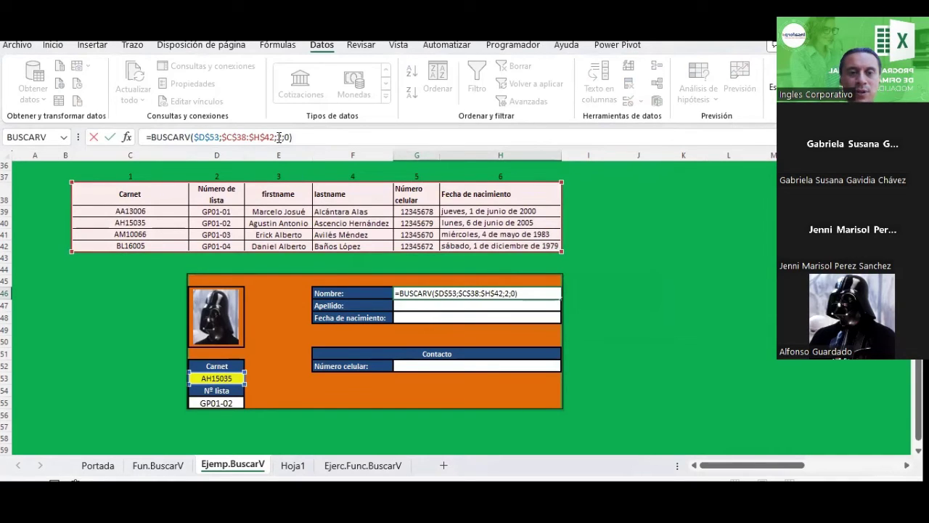
double_click(279, 136)
type("3")
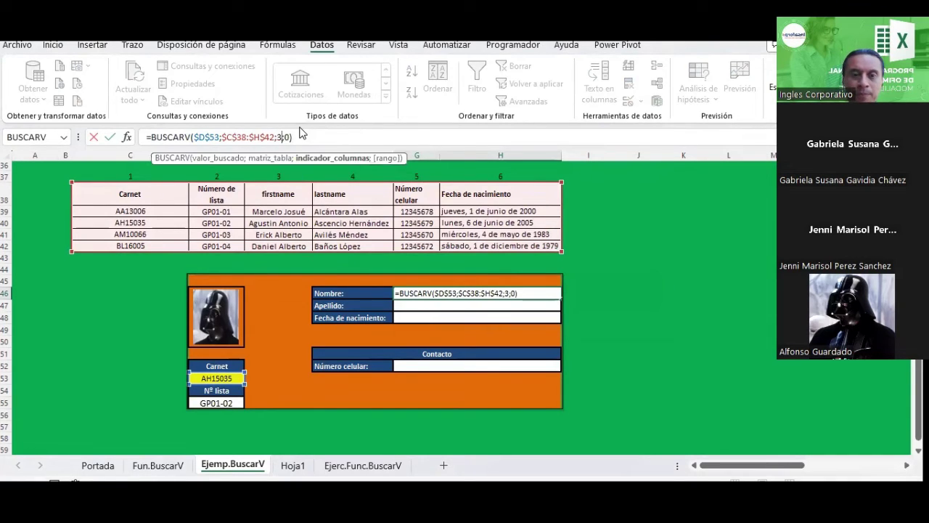
key("Return")
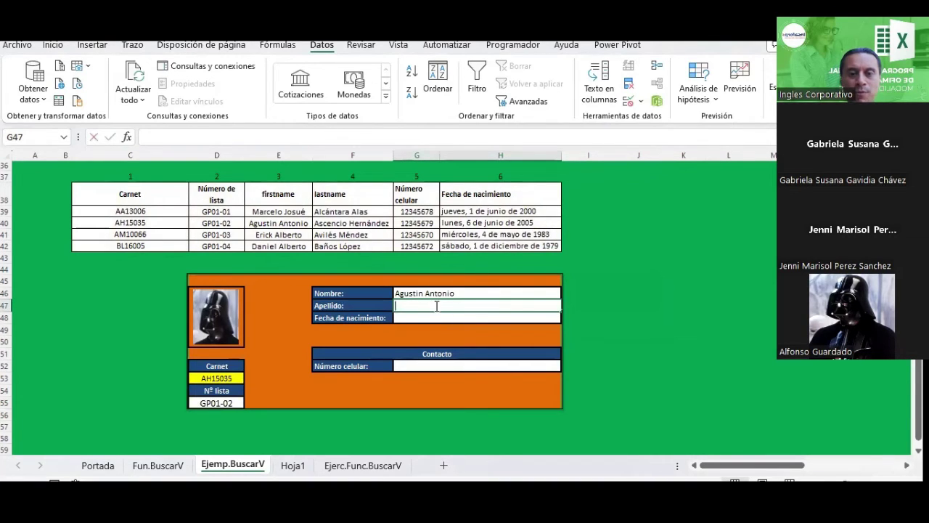
Paste the lookup into Apellido with column 4 and into Fecha de nacimiento
key("ctrl+v")
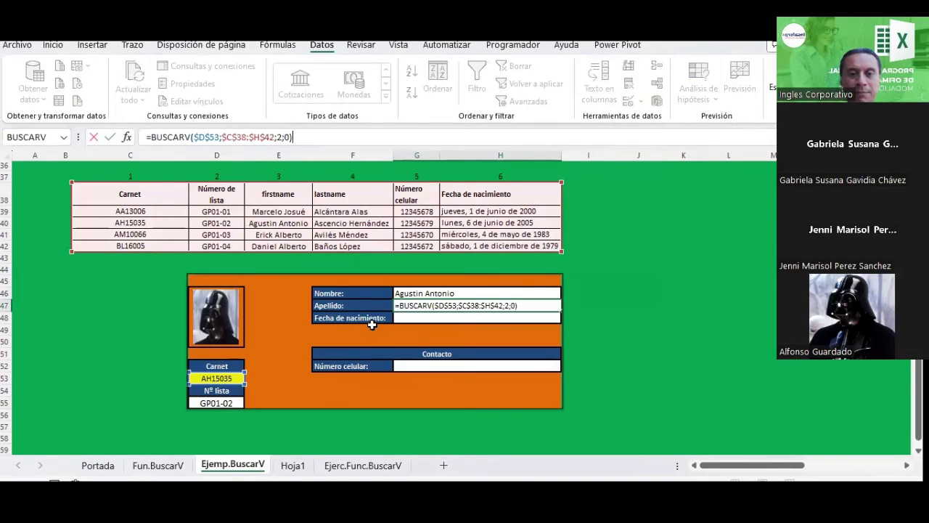
double_click(279, 138)
type("4")
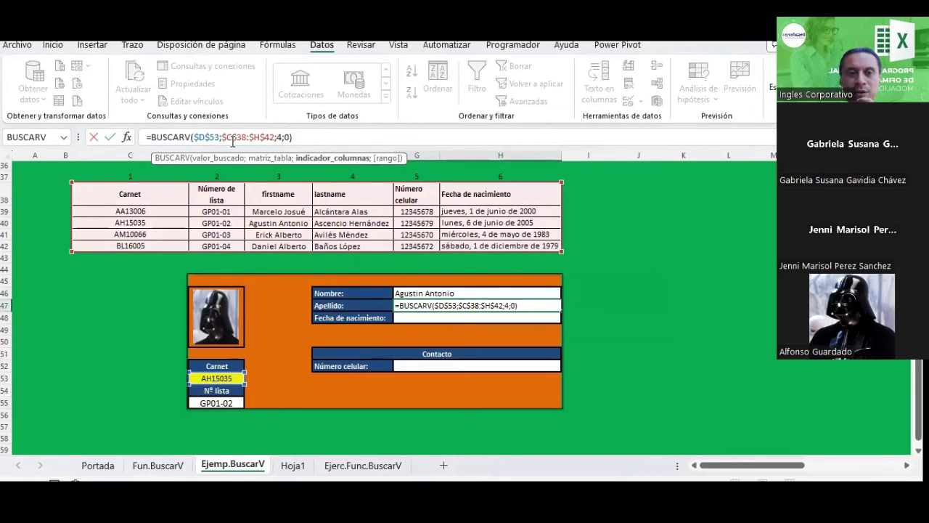
key("Return")
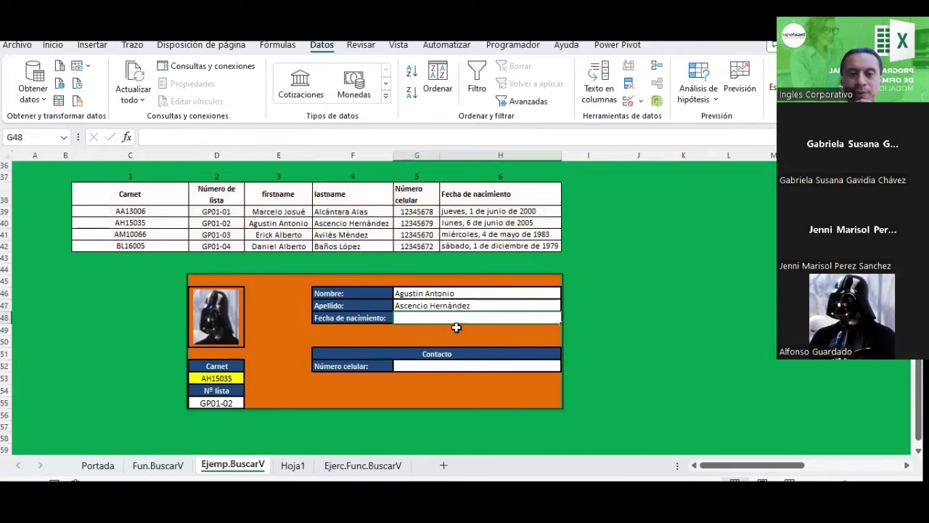
double_click(414, 318)
key("ctrl+v")
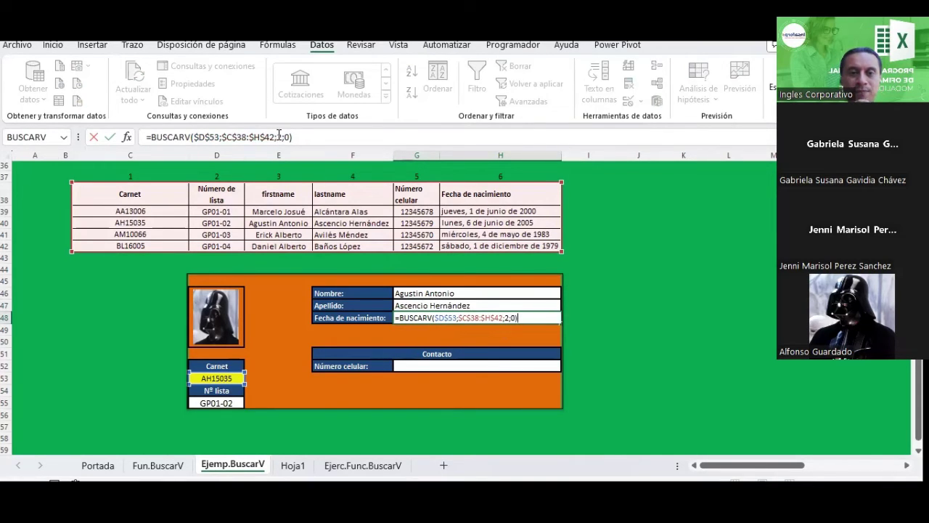
double_click(279, 136)
key("Return")
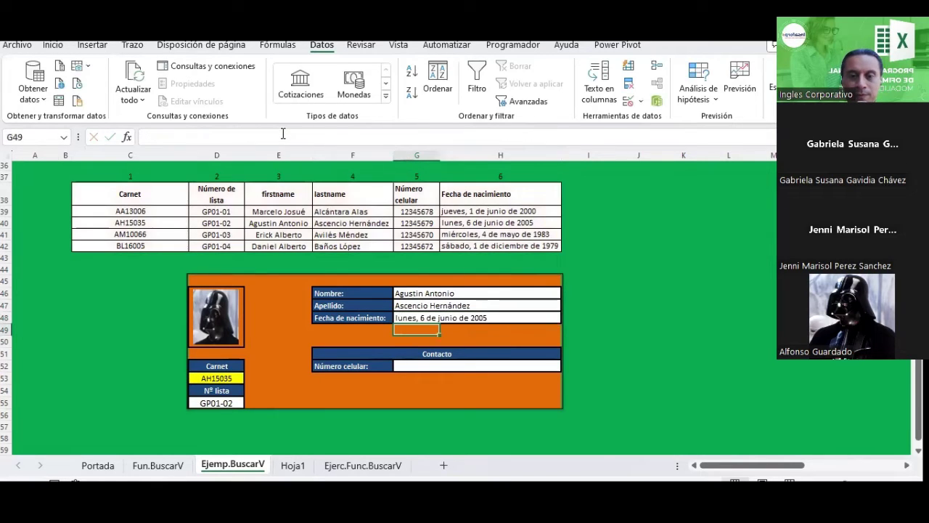
Paste the lookup into the Número celular cell with column 5, then review the Nombre formula
left_click(423, 366)
double_click(422, 366)
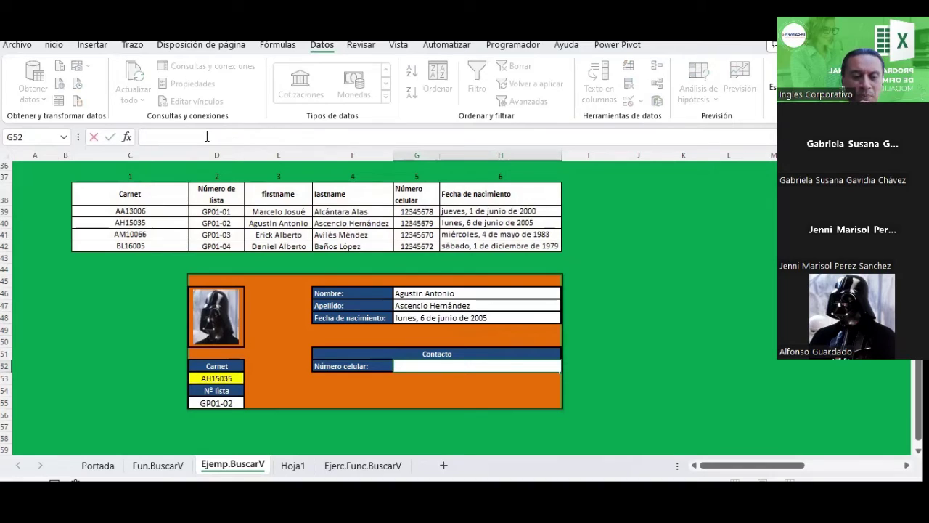
key("ctrl+v")
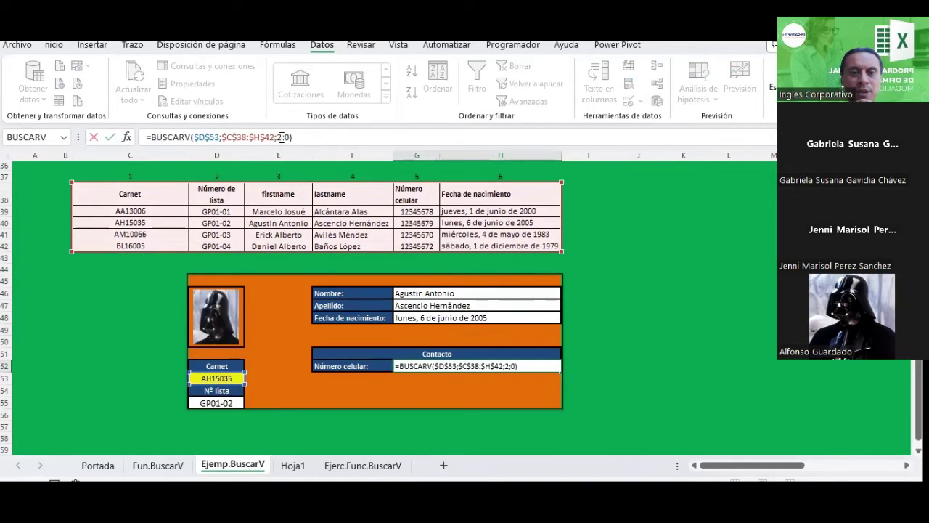
double_click(279, 137)
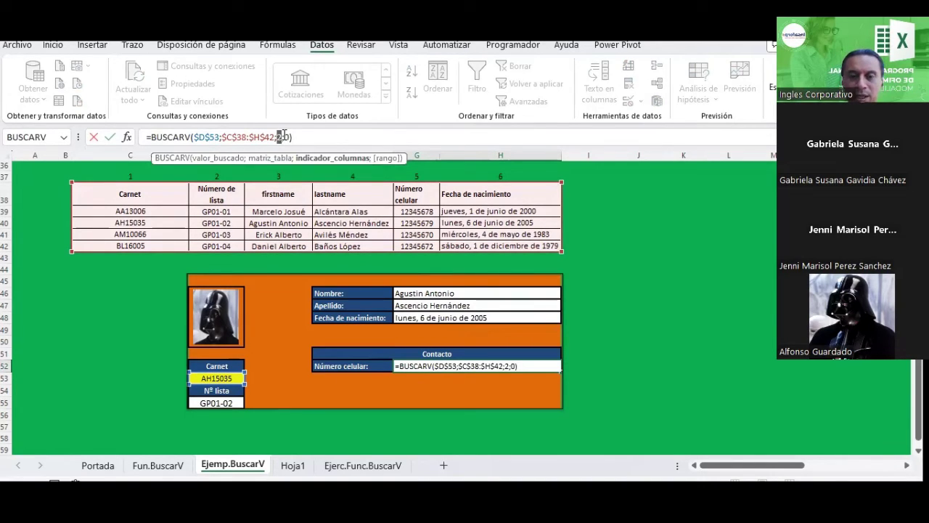
type("5")
key("Return")
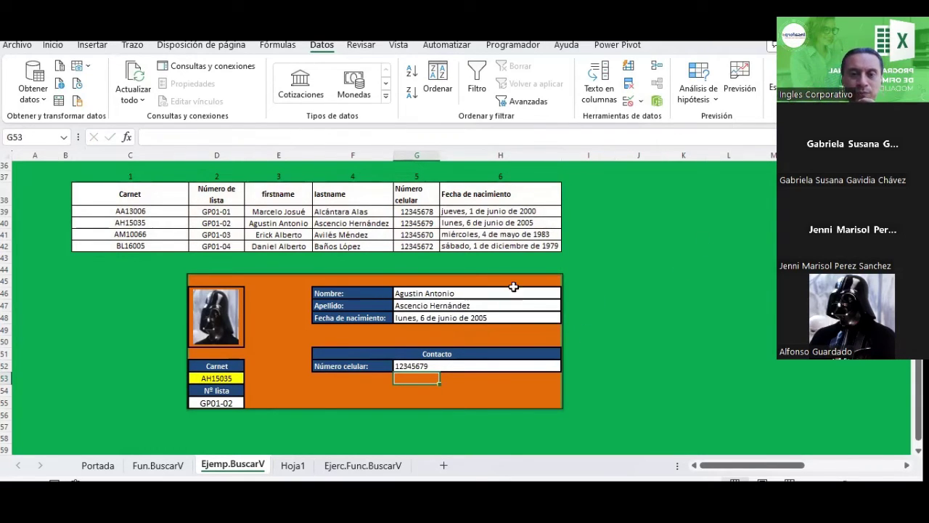
left_click(431, 292)
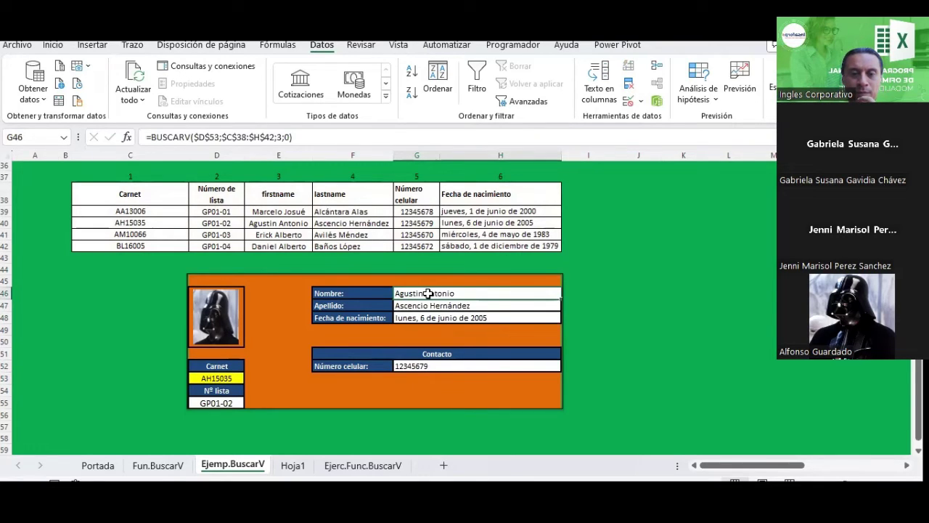
Switch D53's carnet to AM10066, then BL16005, then AA13006 to refresh the card
left_click(230, 378)
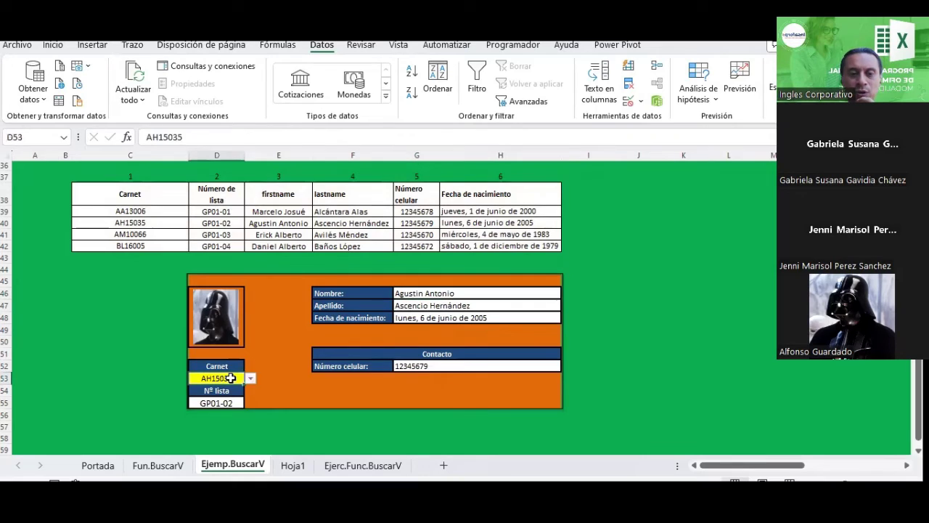
left_click(249, 378)
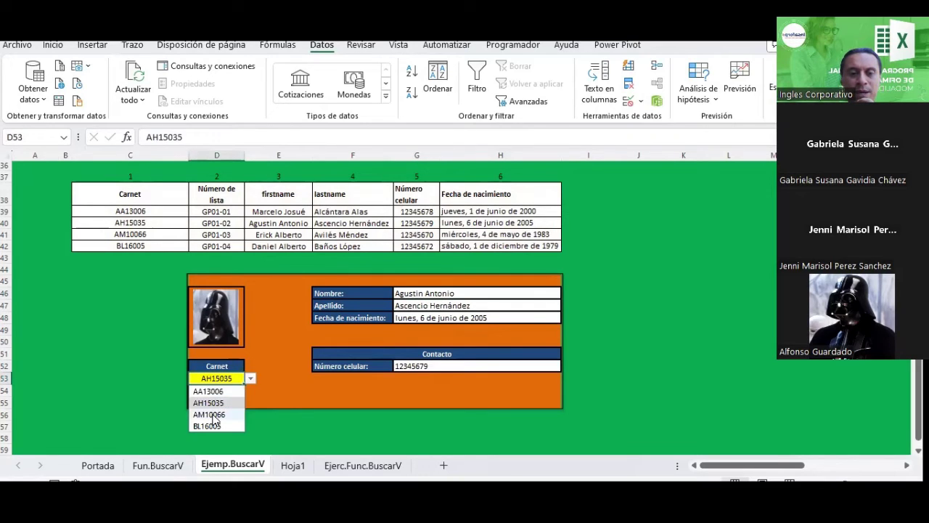
left_click(214, 414)
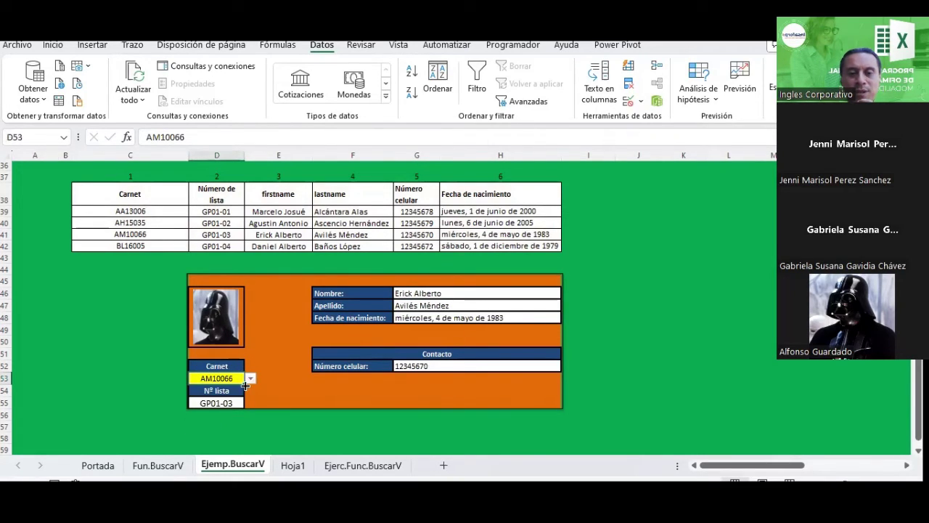
left_click(249, 377)
left_click(217, 426)
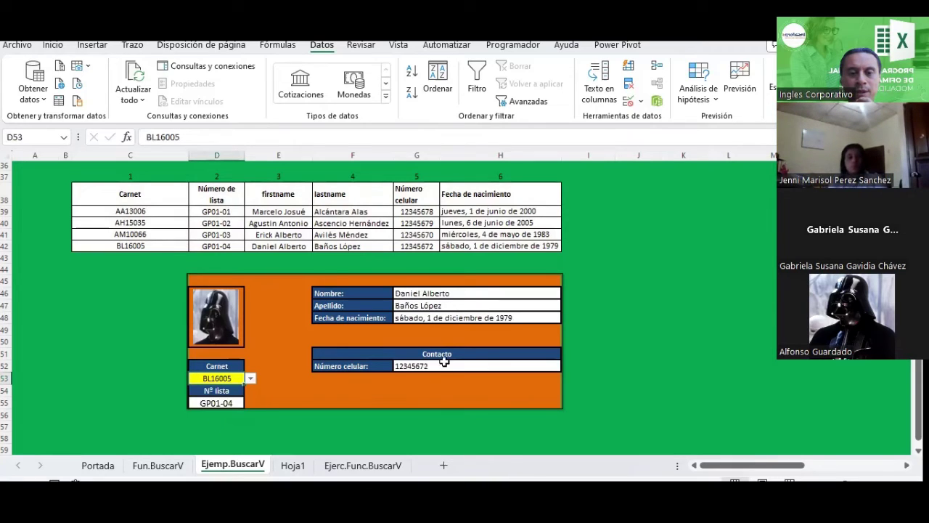
left_click(249, 377)
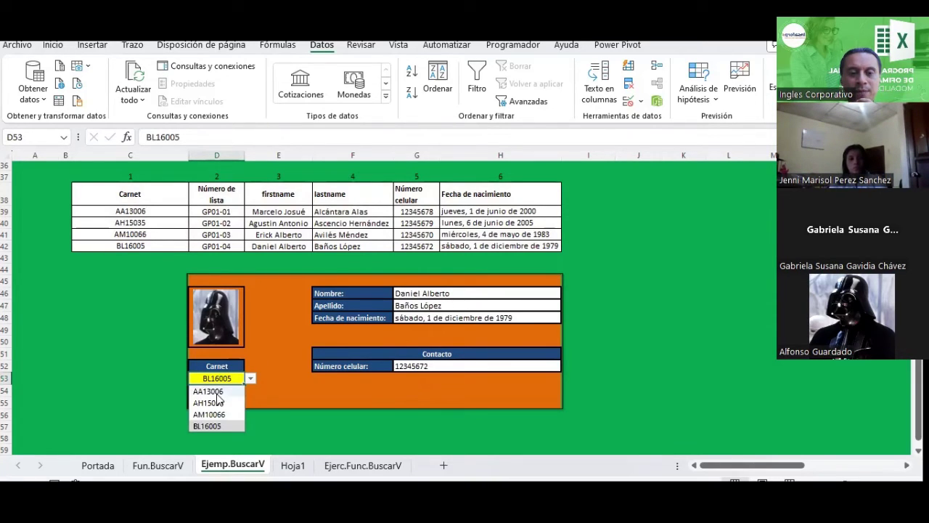
left_click(215, 391)
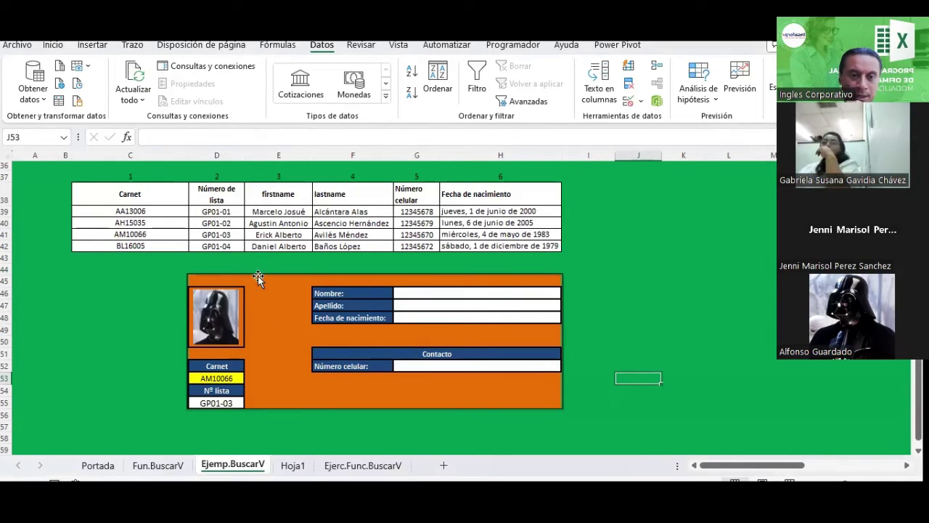
Confirm the Carnet cell's list validation draws its source from =$C$39:$C$42
left_click(138, 281)
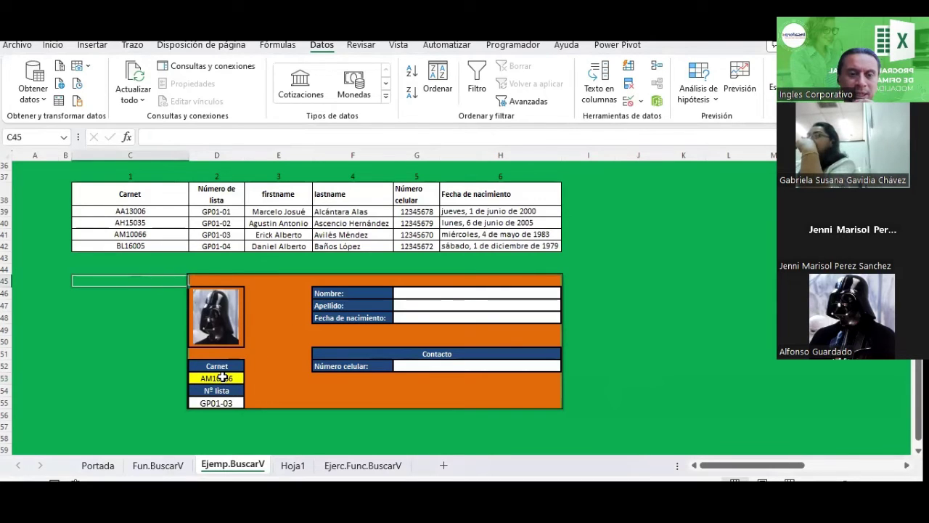
left_click(223, 377)
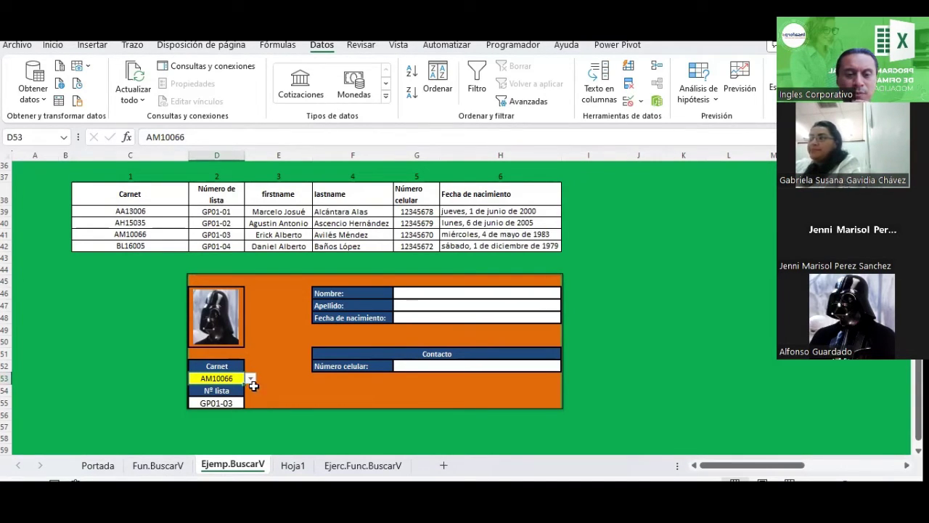
left_click(251, 376)
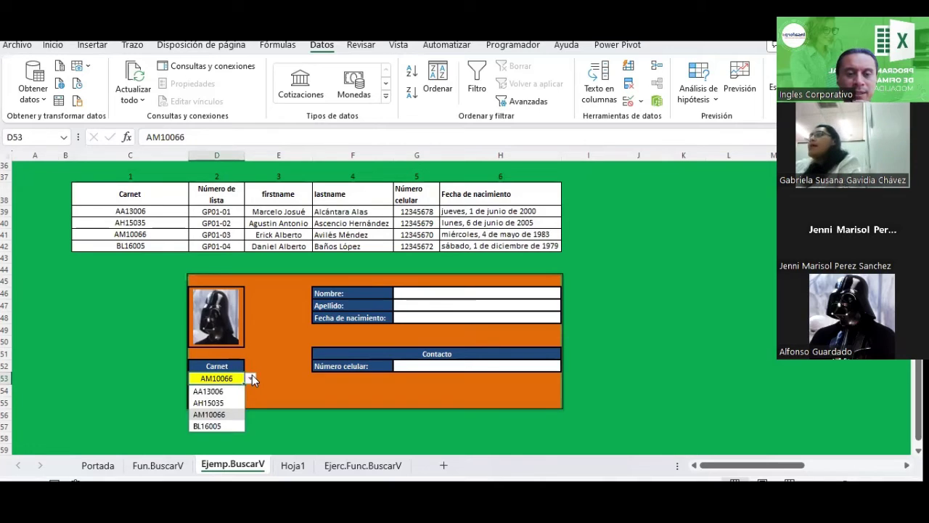
left_click(250, 376)
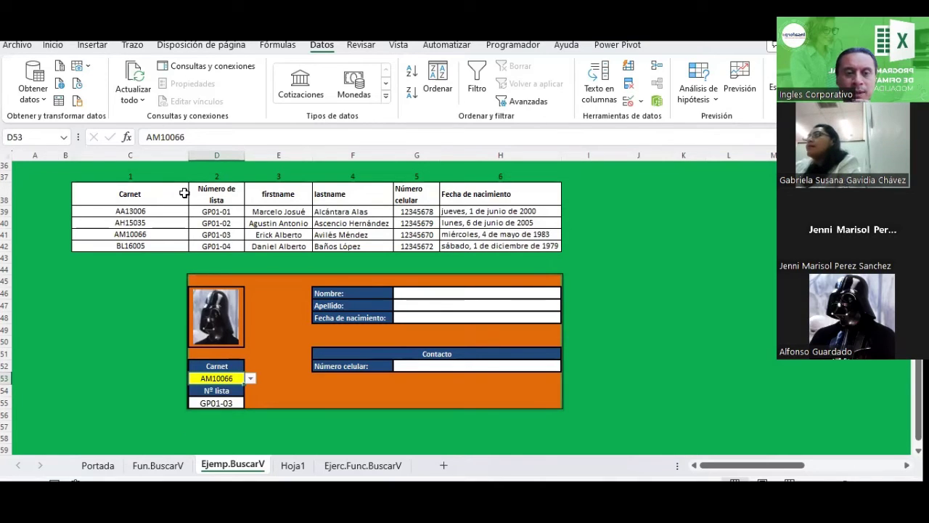
left_click(640, 101)
left_click(658, 120)
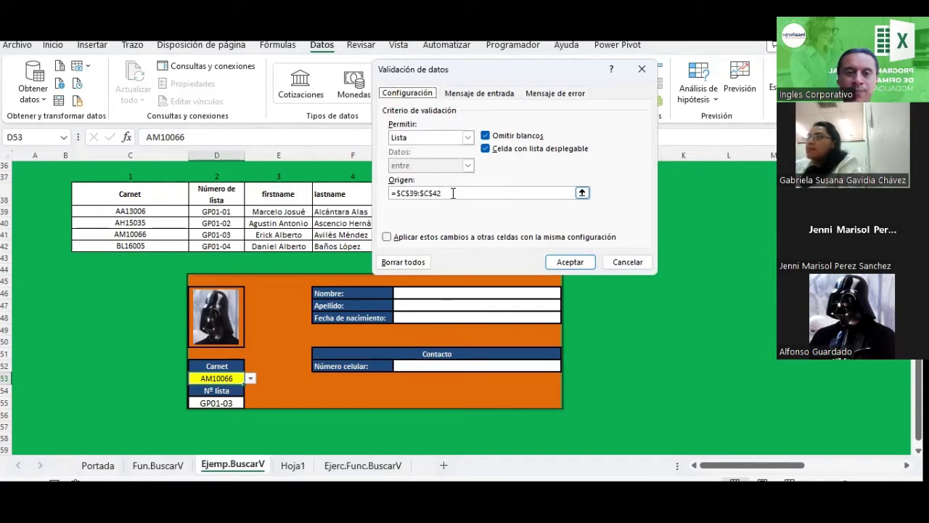
left_click(453, 192)
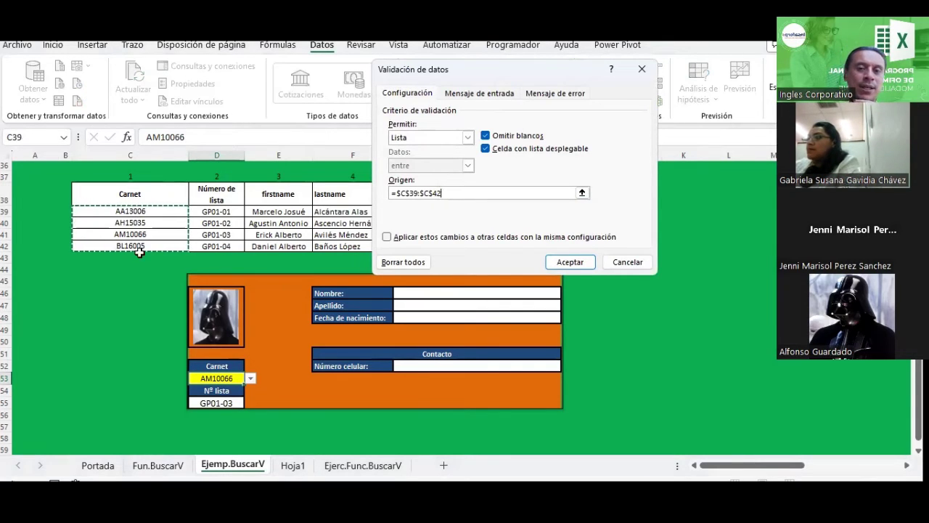
left_click(569, 262)
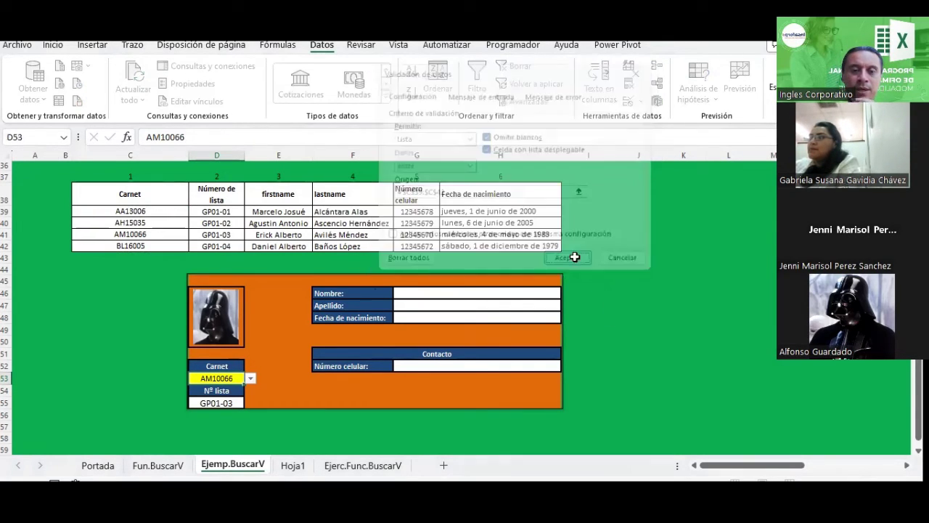
left_click(251, 378)
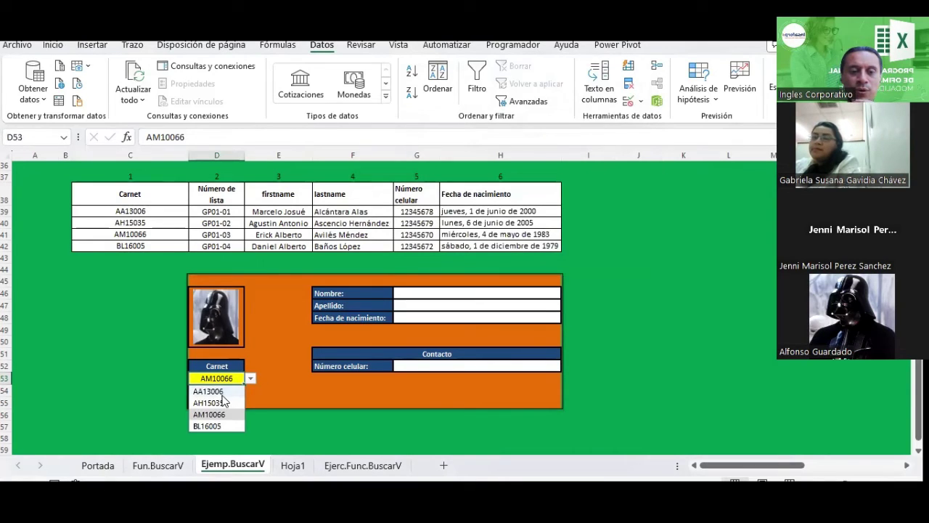
left_click(239, 391)
left_click(249, 378)
left_click(217, 404)
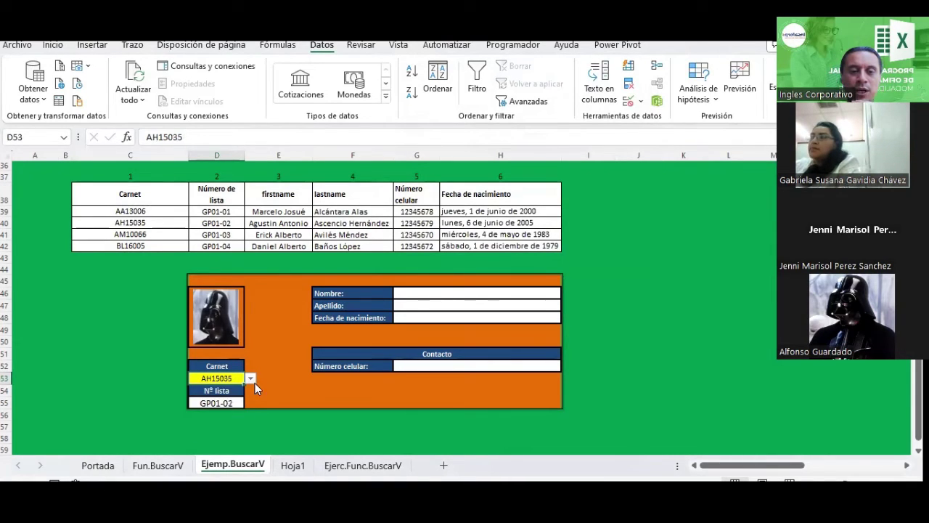
left_click(254, 379)
left_click(225, 401)
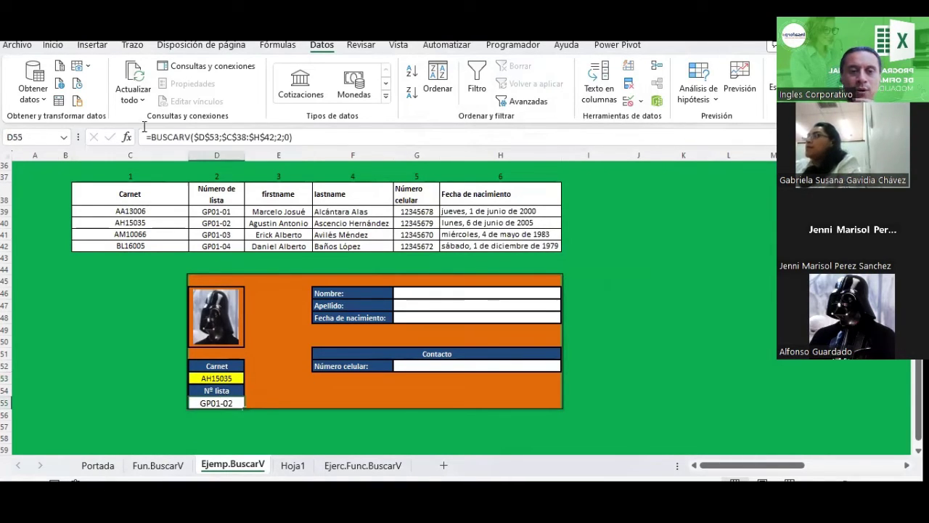
left_click(127, 136)
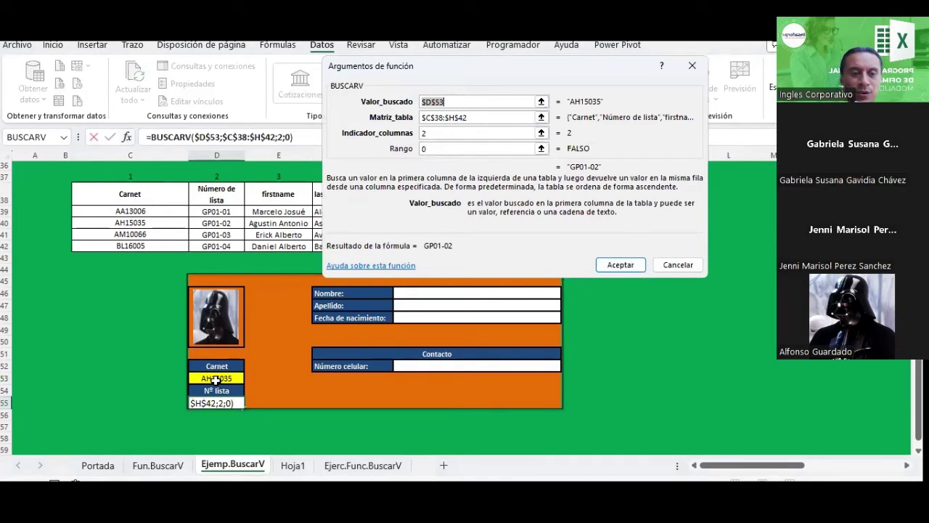
left_click(446, 101)
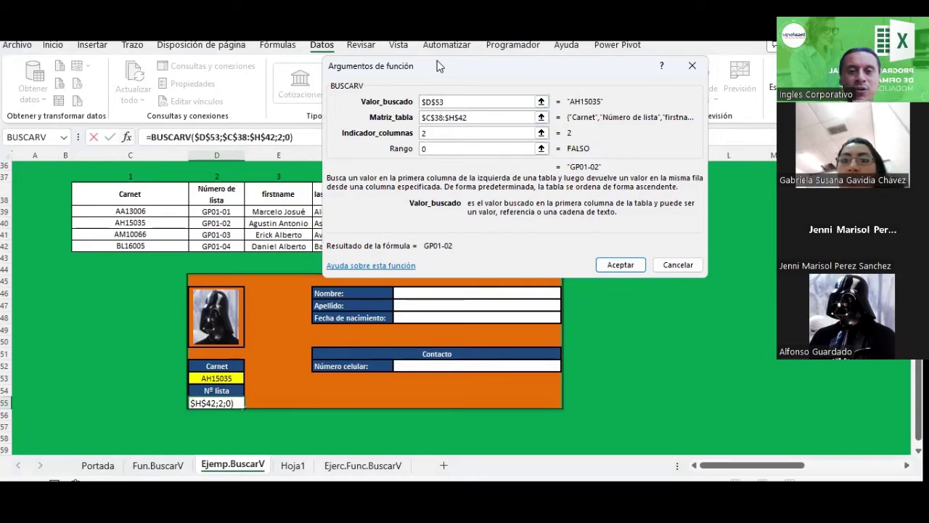
left_click_drag(437, 60, 442, 241)
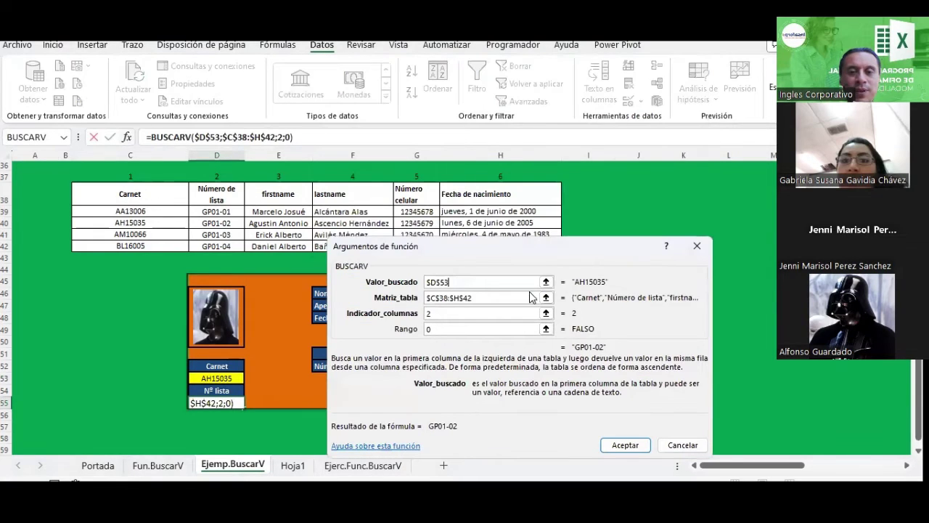
mouse_move(506, 249)
left_mouse_down()
mouse_move(514, 291)
mouse_move(478, 145)
left_mouse_up()
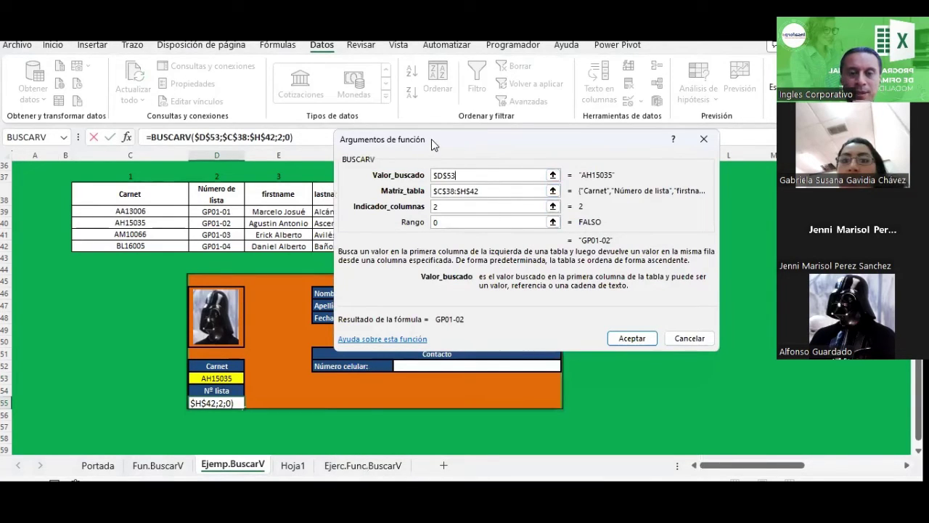
left_click_drag(434, 142, 408, 277)
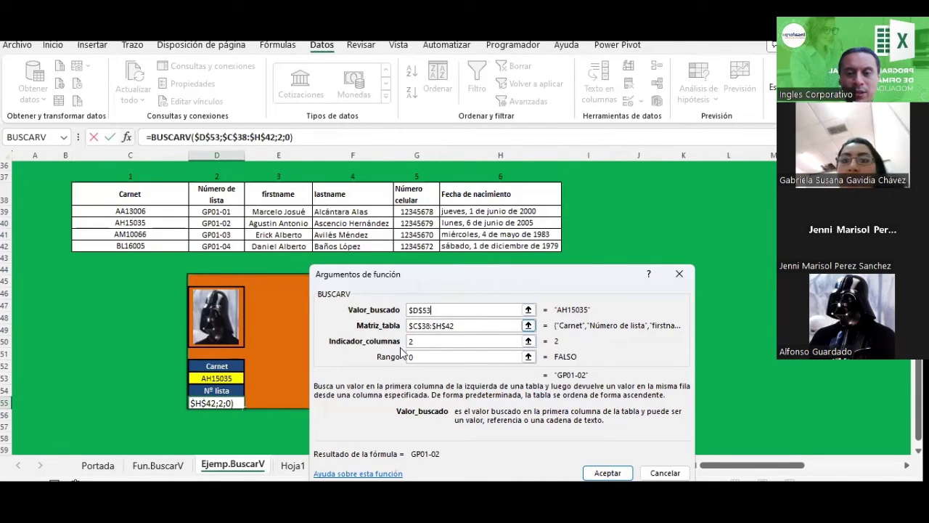
left_click_drag(446, 275, 420, 127)
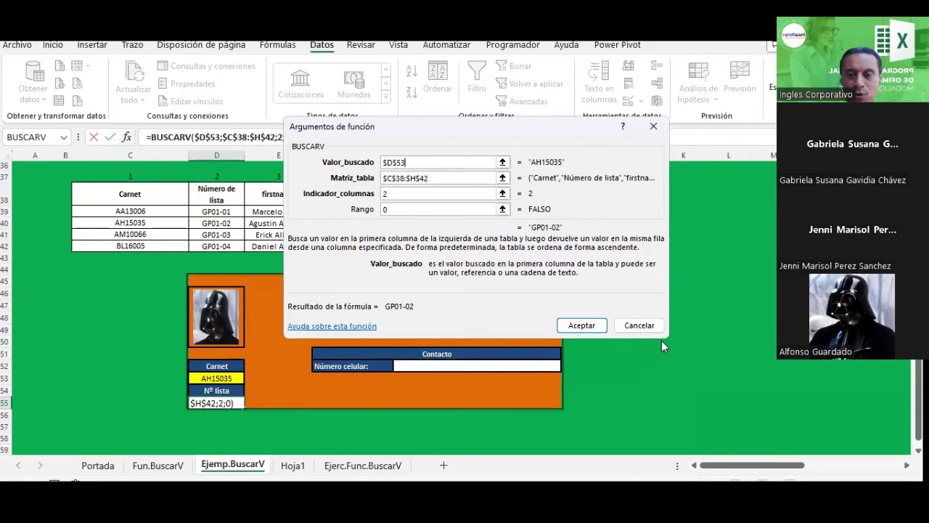
left_click(582, 325)
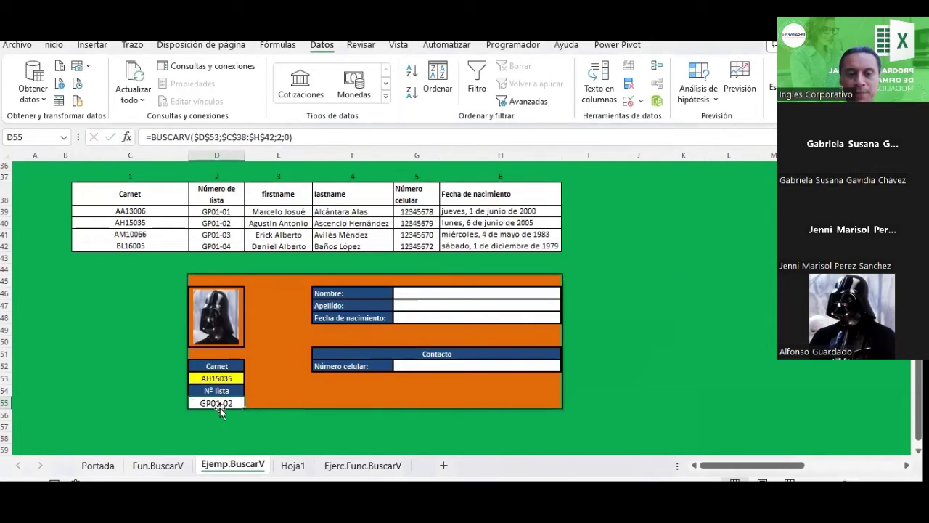
Review D55's BUSCARV arguments and copy the whole formula from the formula bar
left_click(128, 137)
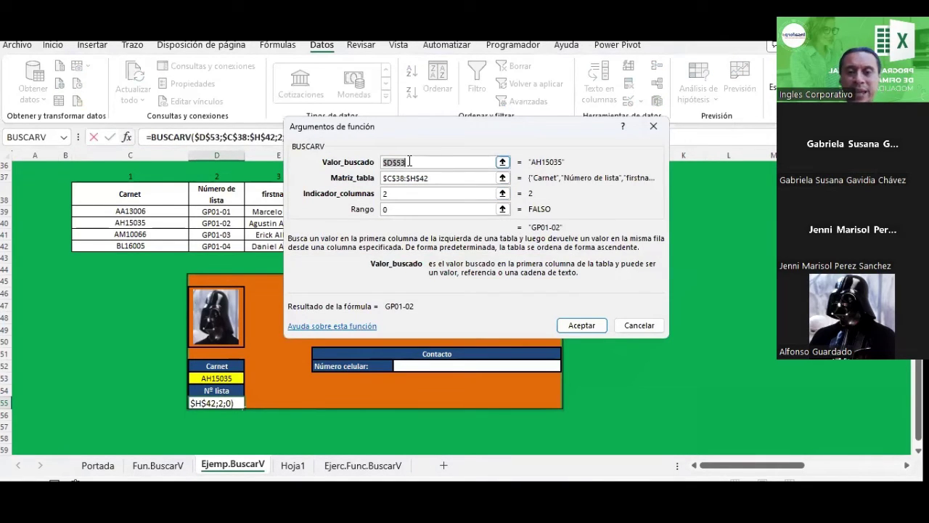
left_click(387, 195)
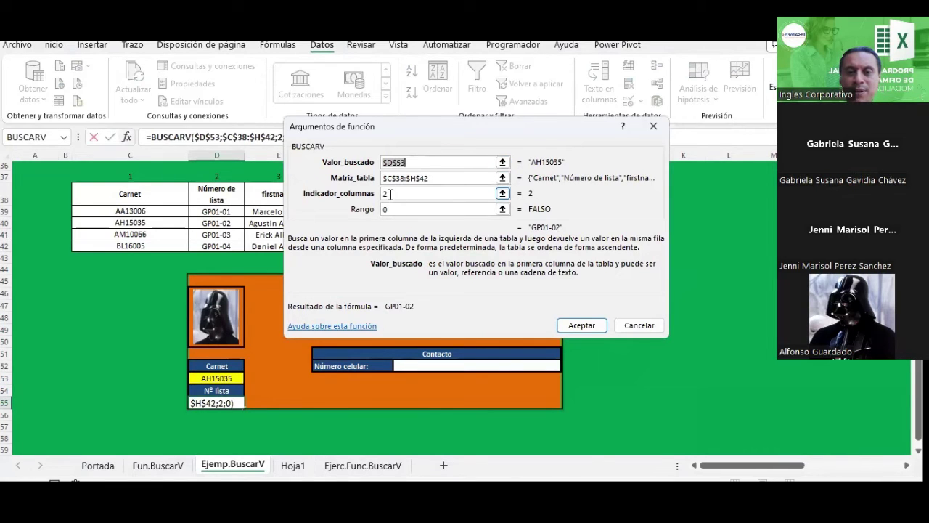
left_click(632, 326)
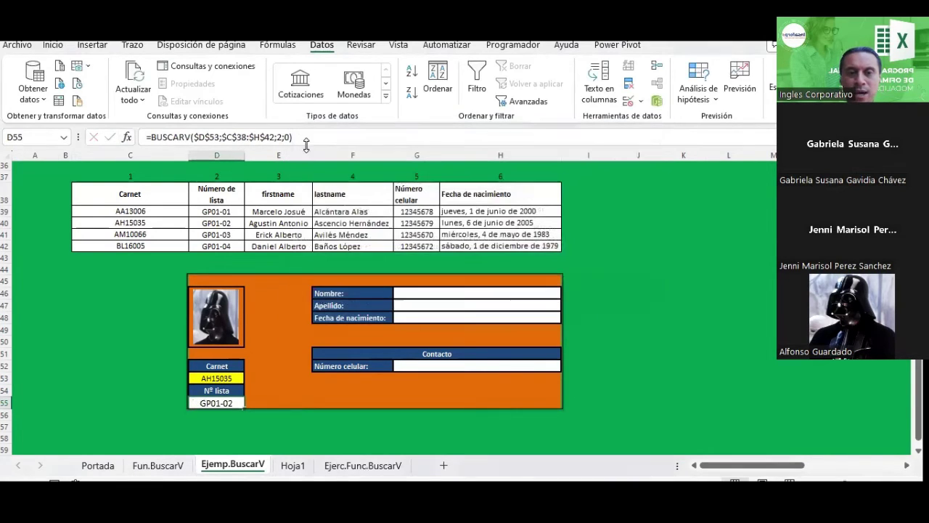
left_click_drag(304, 136, 147, 137)
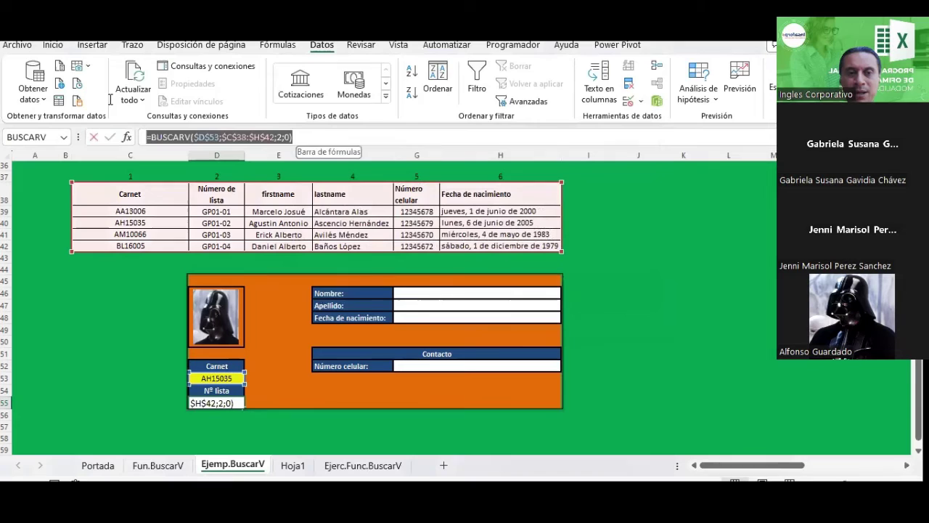
right_click(168, 138)
left_click(197, 104)
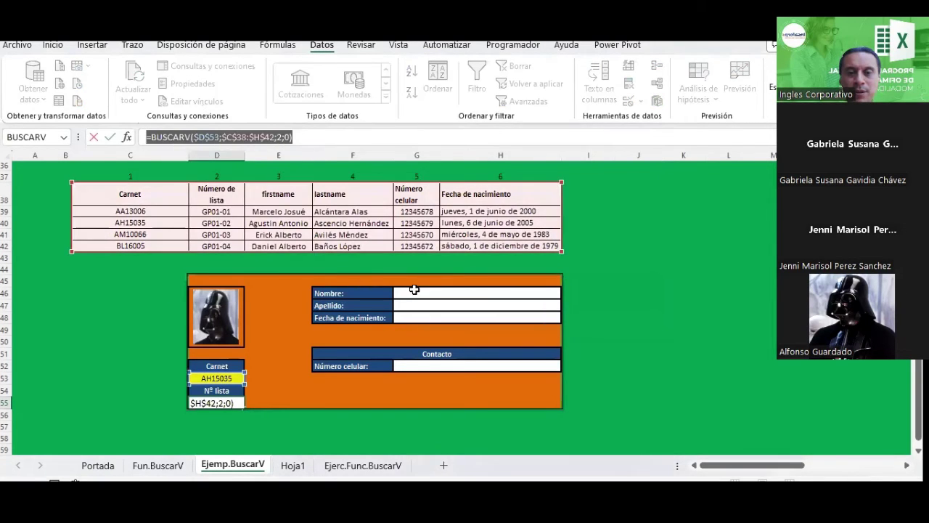
Paste the BUSCARV formula into the Nombre cell G46 and commit it
left_click(414, 293)
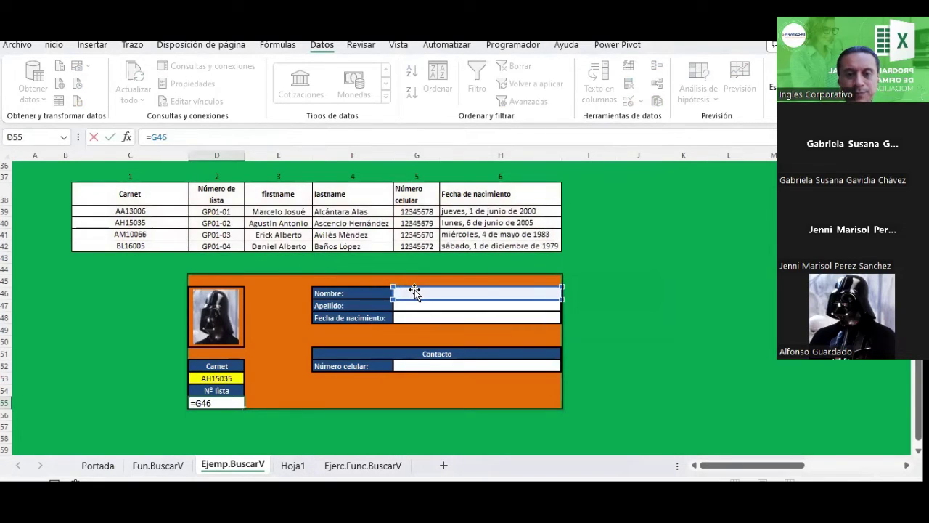
key("Escape")
left_click(415, 291)
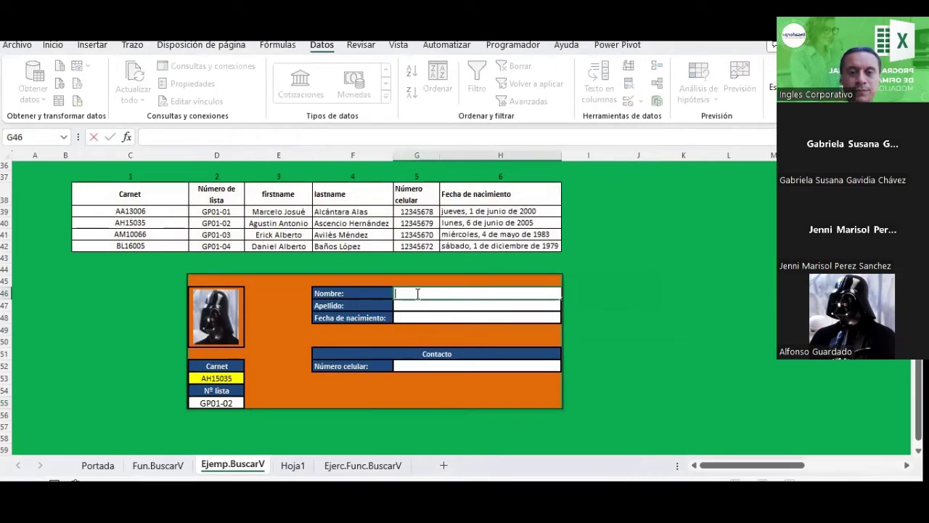
left_click(205, 139)
key("ctrl+v")
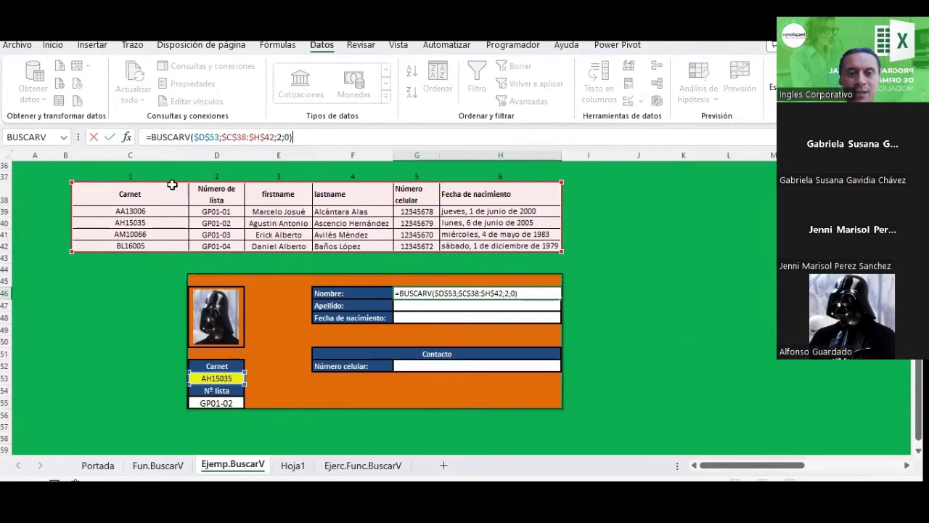
double_click(279, 136)
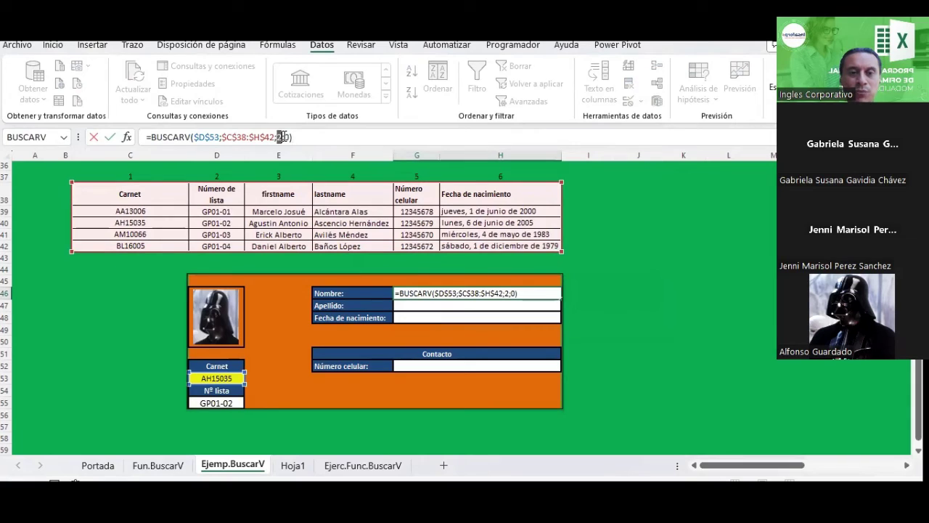
type("3")
key("Return")
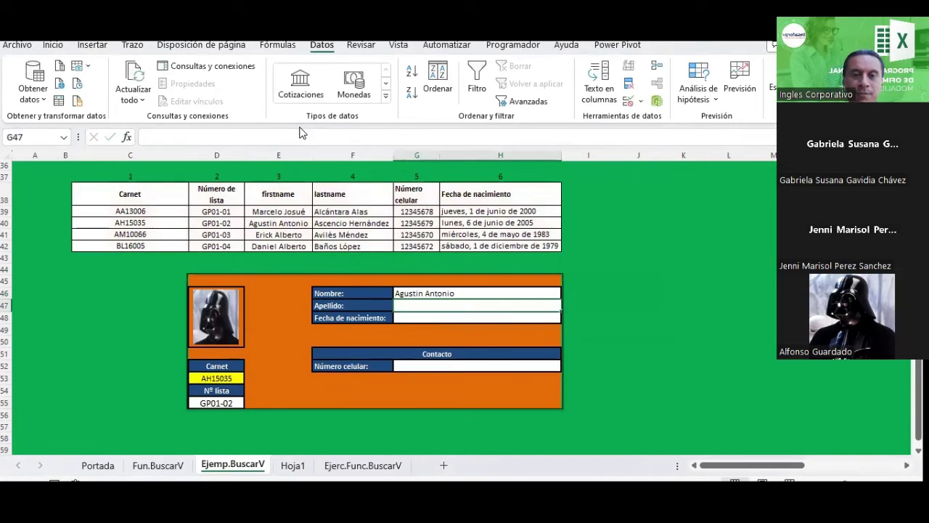
Fill Apellido with the BUSCARV formula using column index 4
double_click(436, 305)
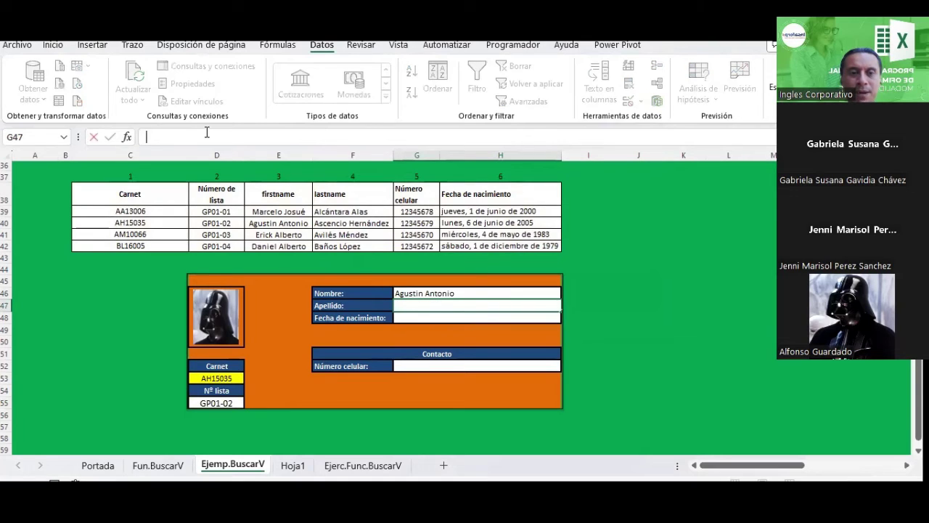
key("ctrl+v")
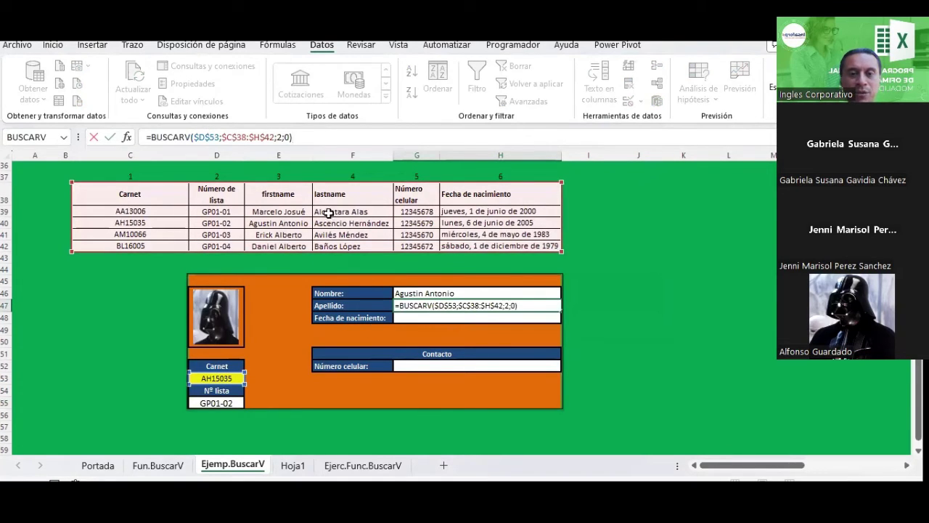
left_click(289, 129)
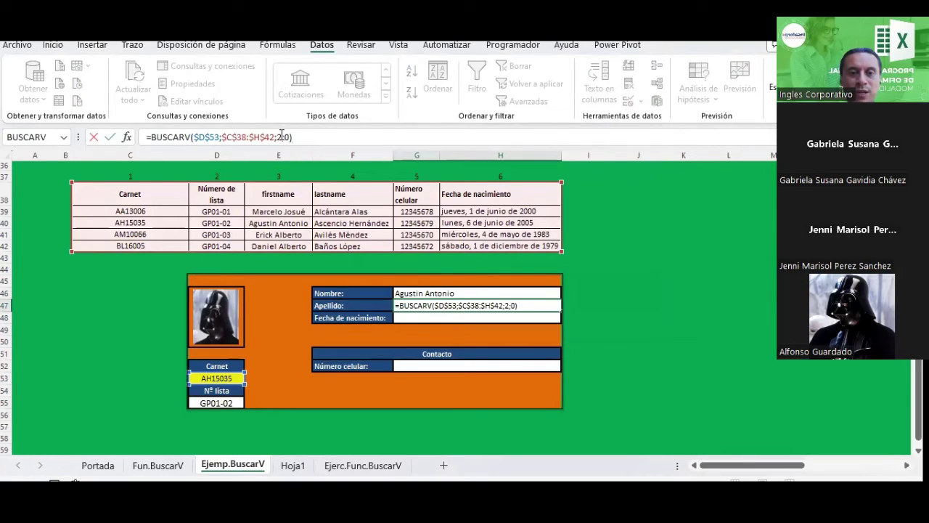
double_click(278, 136)
type("4")
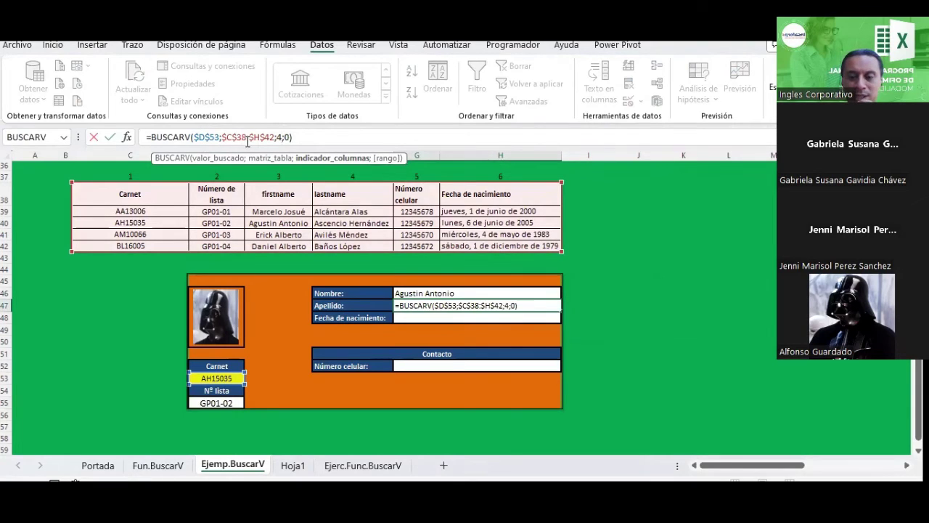
key("Return")
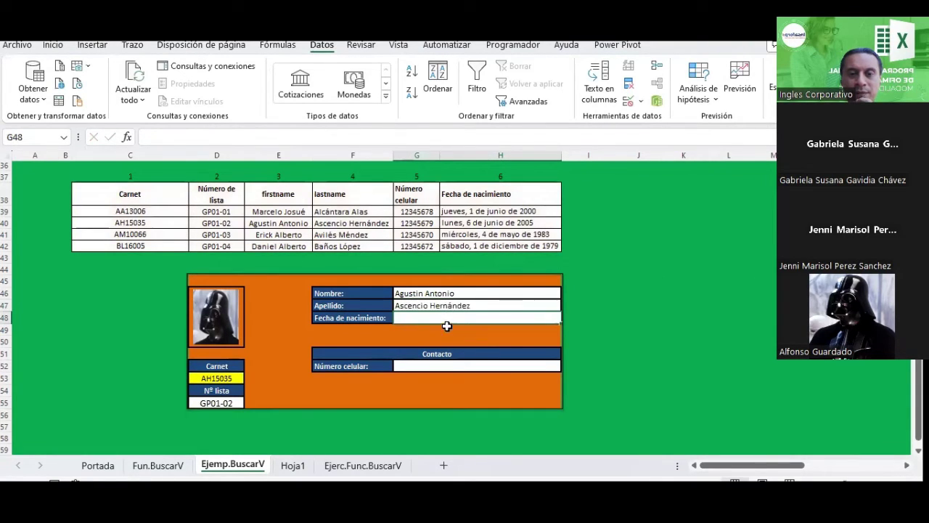
Fill Fecha de nacimiento with the BUSCARV formula using column index 6
double_click(414, 317)
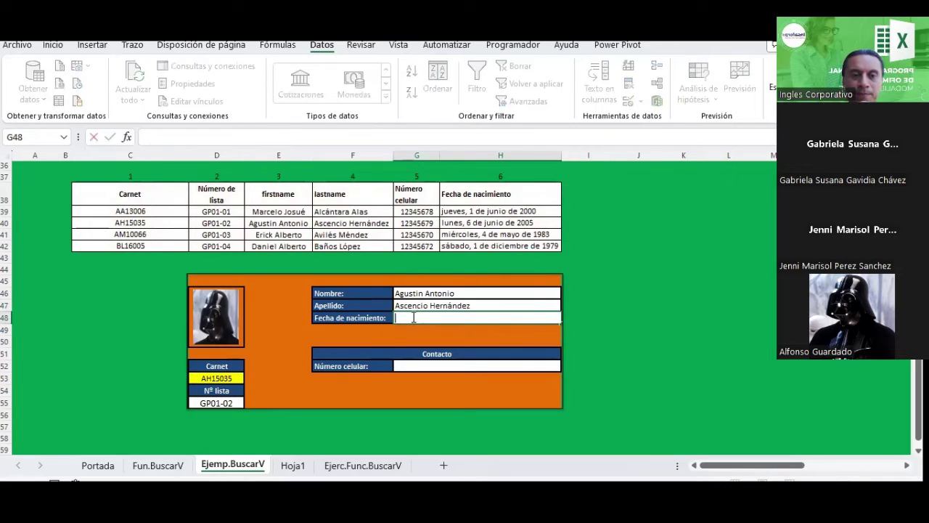
key("ctrl+v")
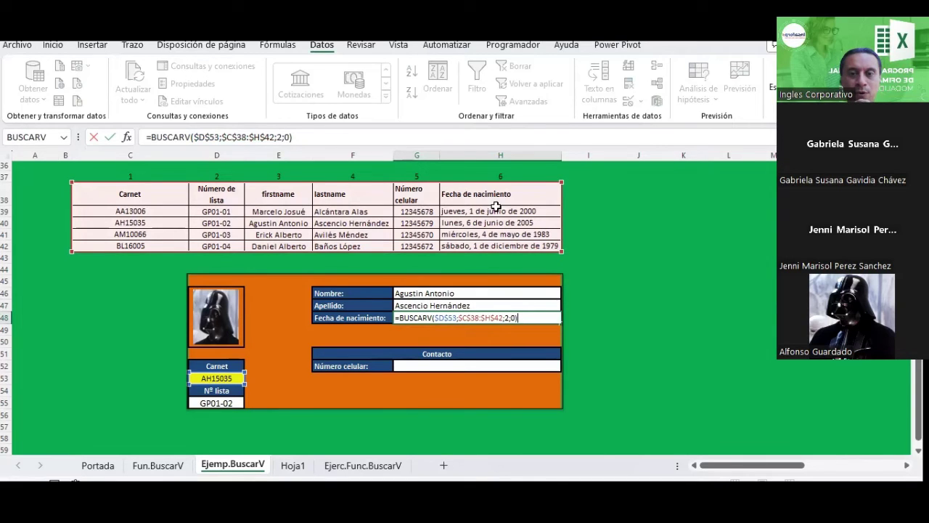
double_click(278, 136)
type("6")
key("Return")
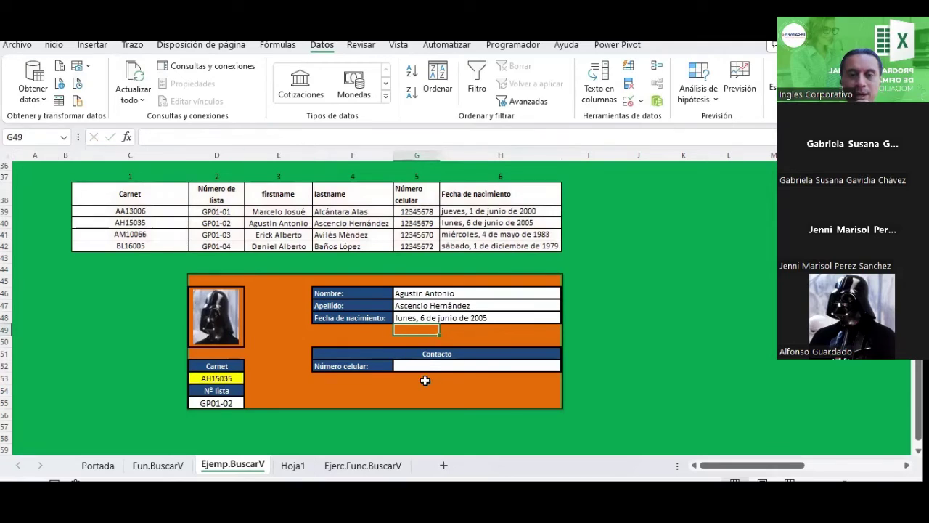
Fill Número celular with the BUSCARV formula using column index 5, showing 12345679
left_click(423, 366)
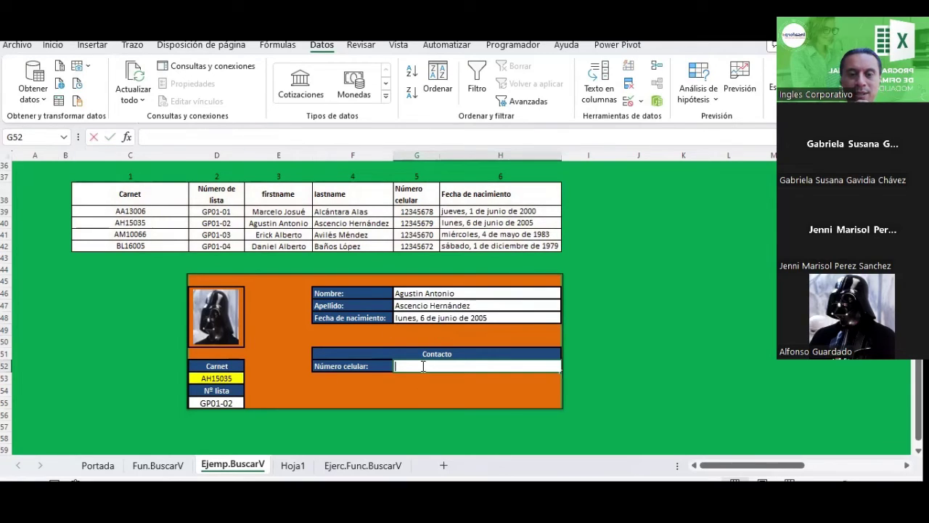
left_click(207, 137)
key("ctrl+v")
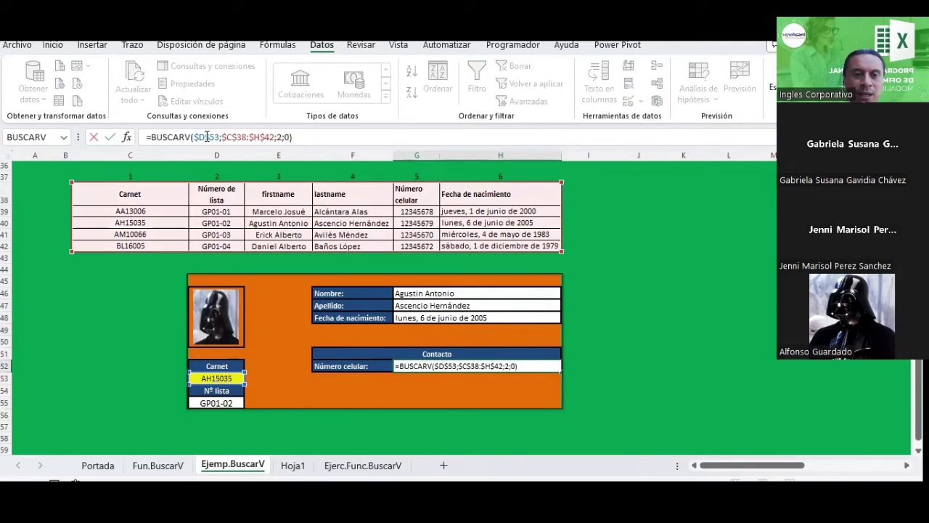
double_click(279, 137)
type("5")
key("Return")
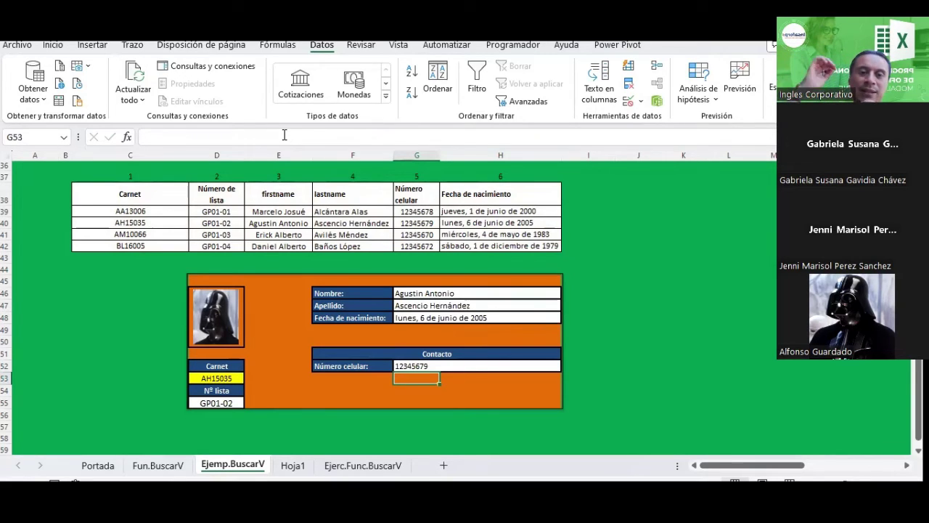
left_click(431, 292)
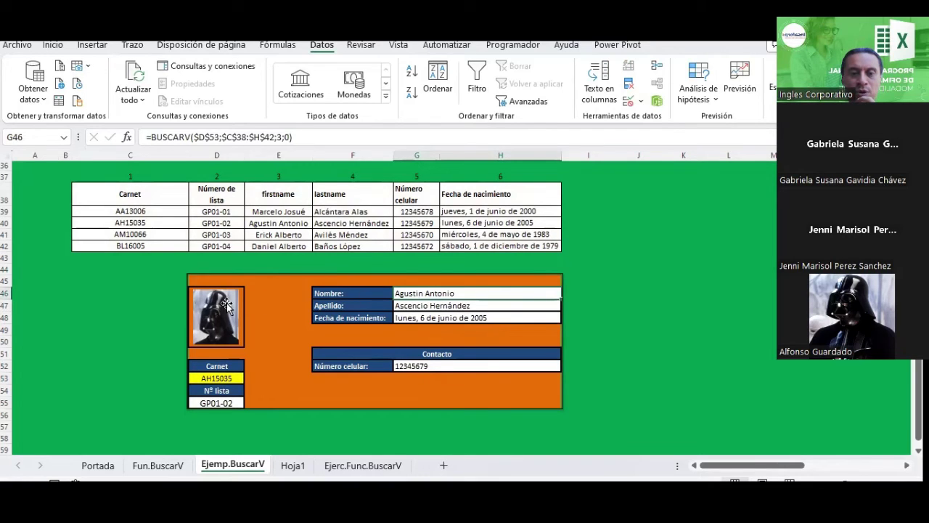
Cycle D53 through the third and last carnets, ending on AA13006 with Nº lista GP01-01
left_click(225, 378)
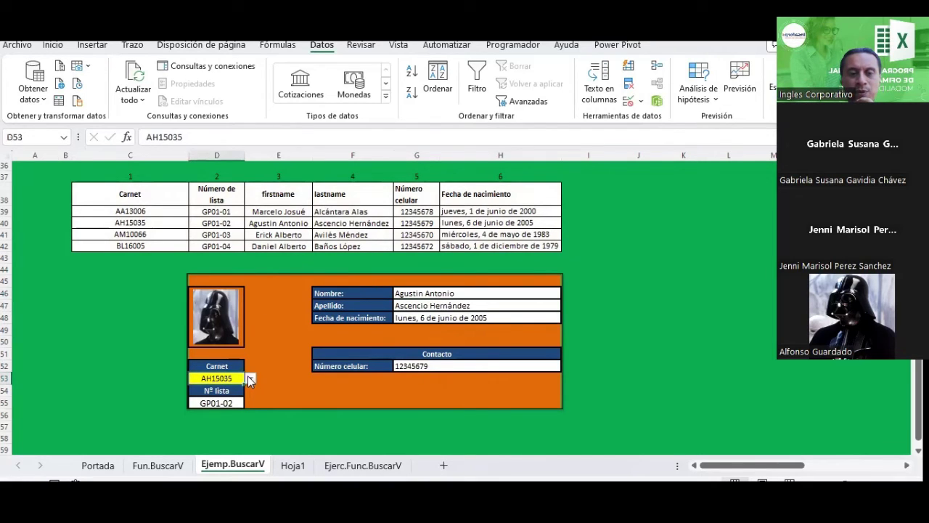
left_click(249, 377)
left_click(211, 415)
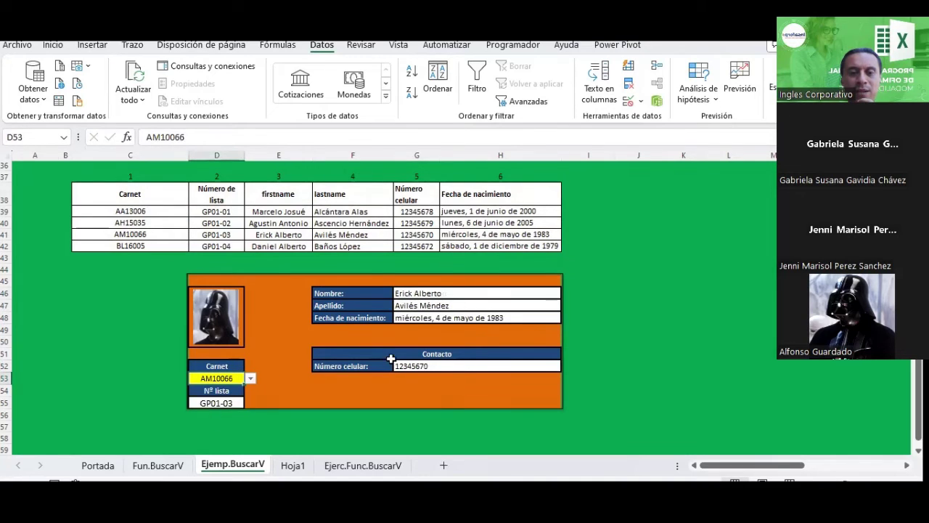
left_click(247, 376)
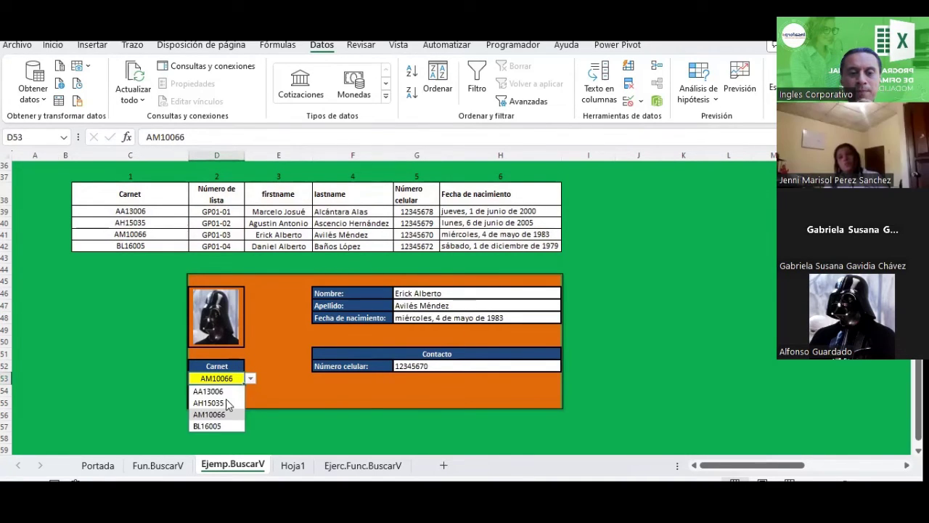
left_click(218, 423)
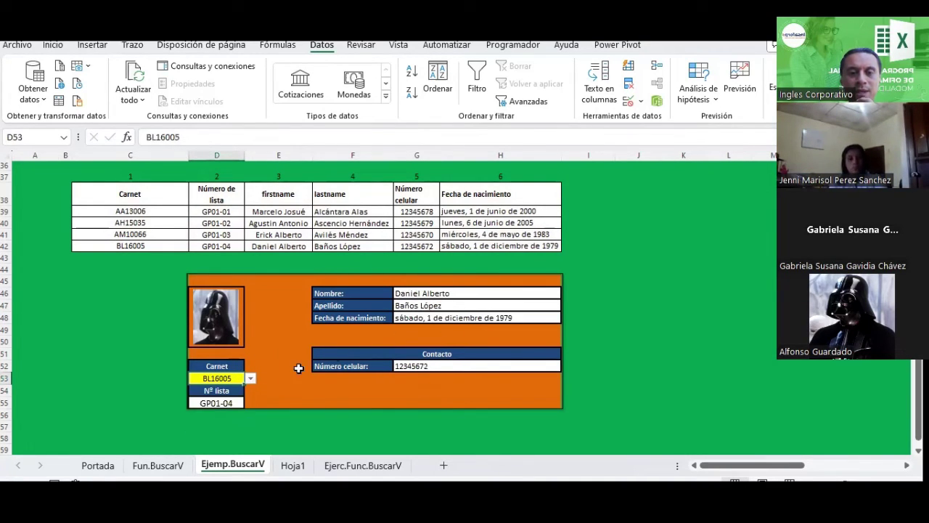
left_click(250, 378)
left_click(212, 391)
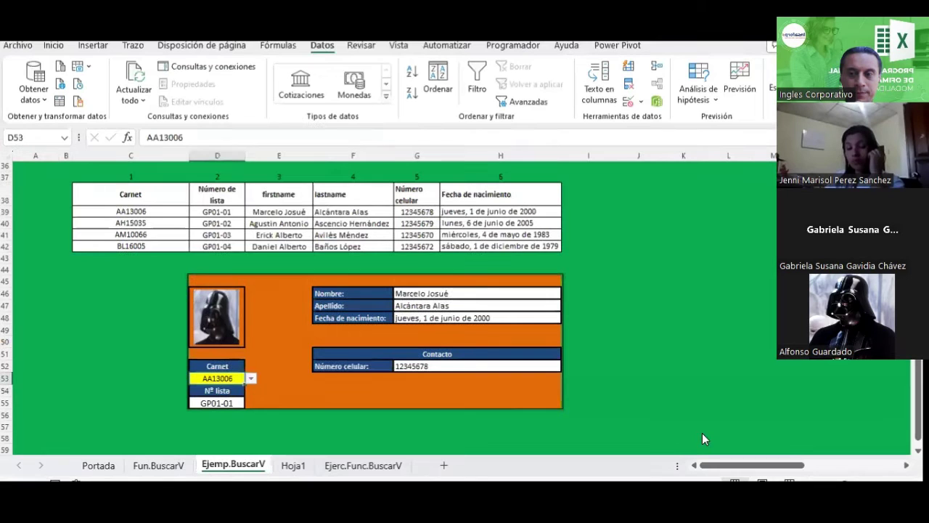
left_click(640, 244)
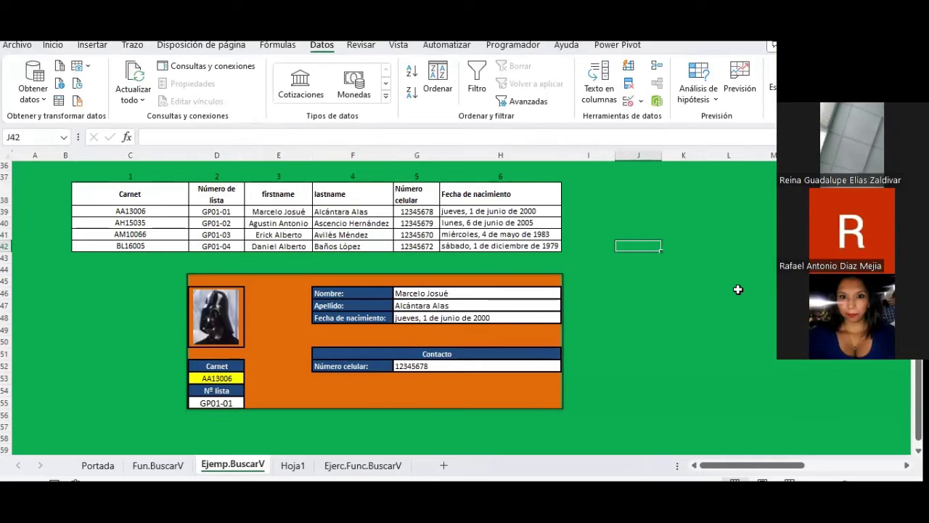
Switch to the Ejerc.Func.BuscarV sheet and read the exercise instructions at the top
left_click(351, 467)
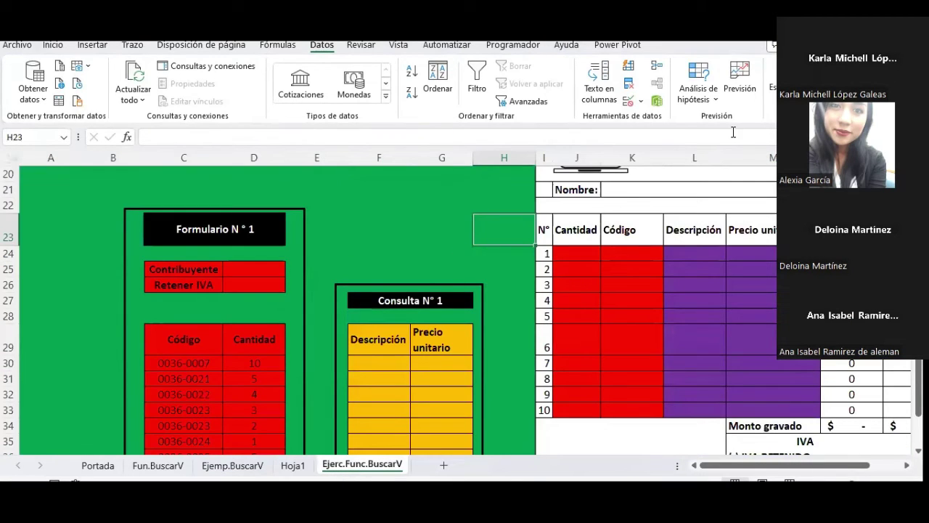
left_click(400, 230)
scroll(400, 231, "up", 4)
scroll(400, 231, "up", 2)
scroll(400, 230, "up", 1)
scroll(400, 231, "up", 2)
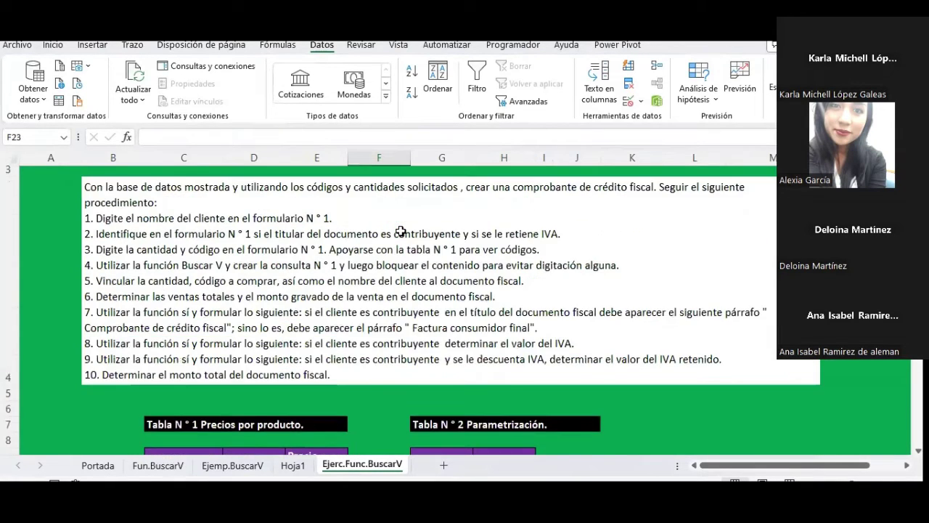
scroll(397, 225, "up", 1)
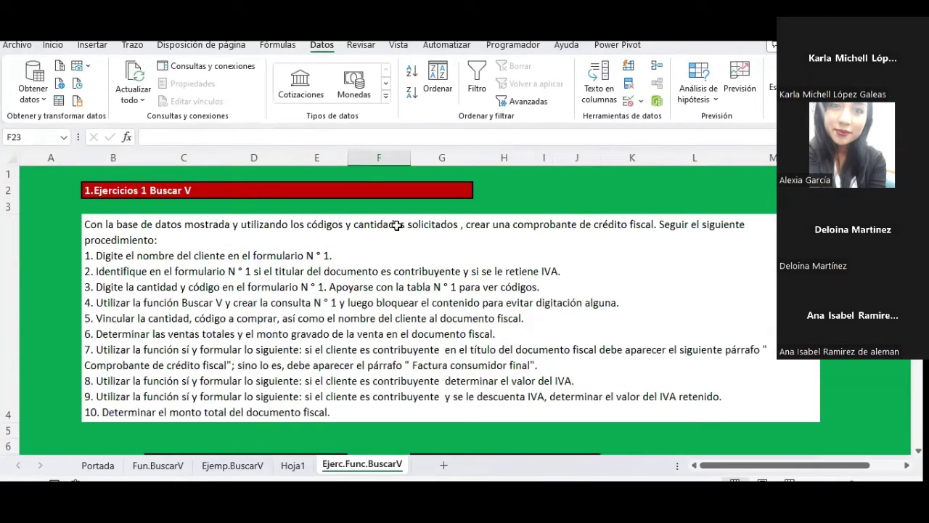
left_click(258, 254)
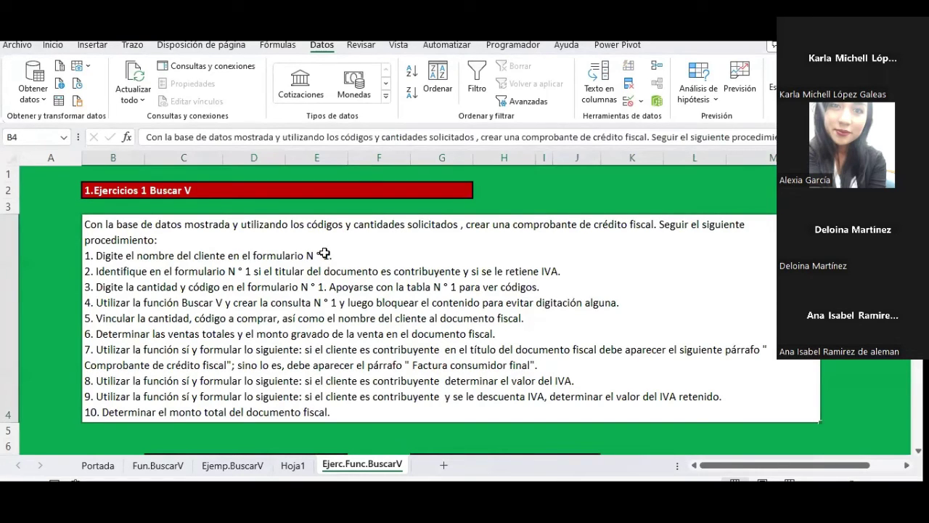
scroll(322, 252, "down", 3)
scroll(321, 252, "up", 2)
scroll(322, 252, "up", 1)
Scroll through Tabla N°1 and the Formulario N°1 area to review them
scroll(246, 289, "down", 2)
scroll(247, 289, "down", 2)
scroll(247, 289, "down", 1)
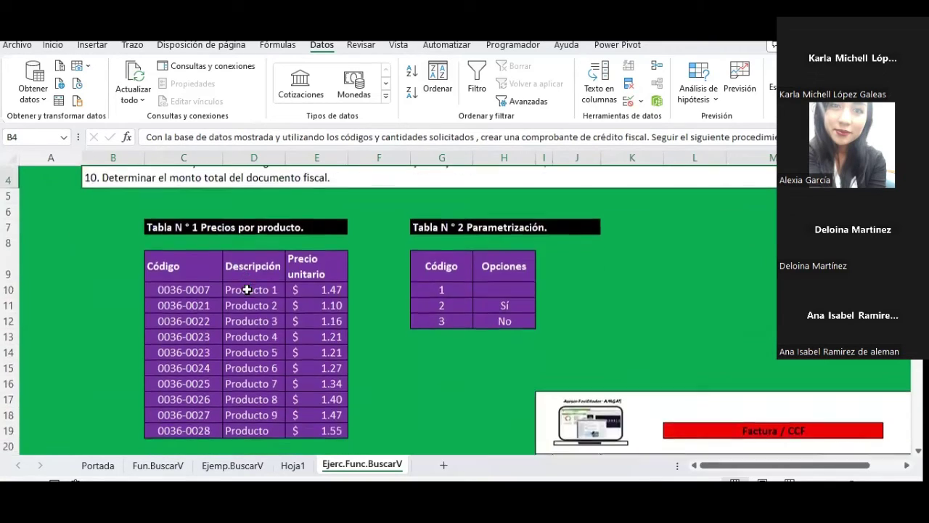
scroll(247, 289, "down", 3)
scroll(247, 289, "down", 3)
scroll(247, 288, "down", 1)
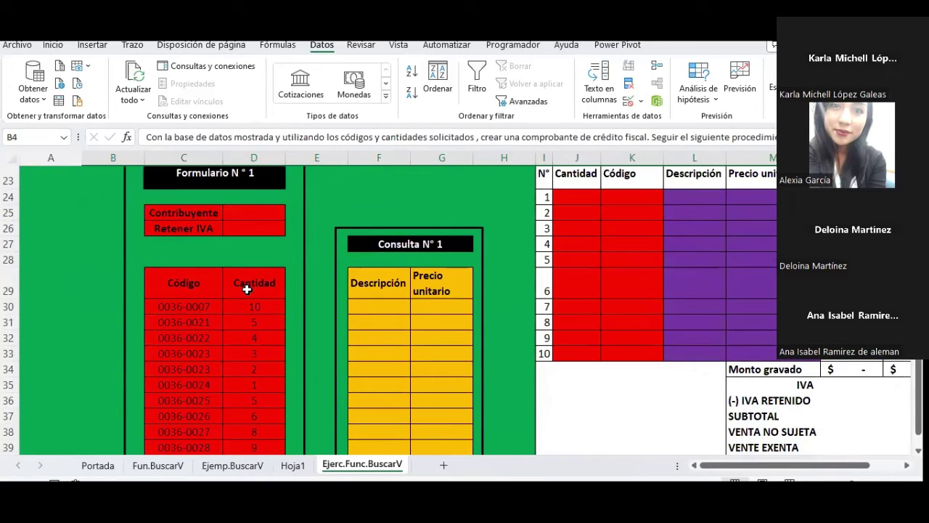
scroll(247, 289, "up", 4)
scroll(246, 289, "up", 1)
scroll(247, 288, "up", 1)
scroll(247, 289, "up", 2)
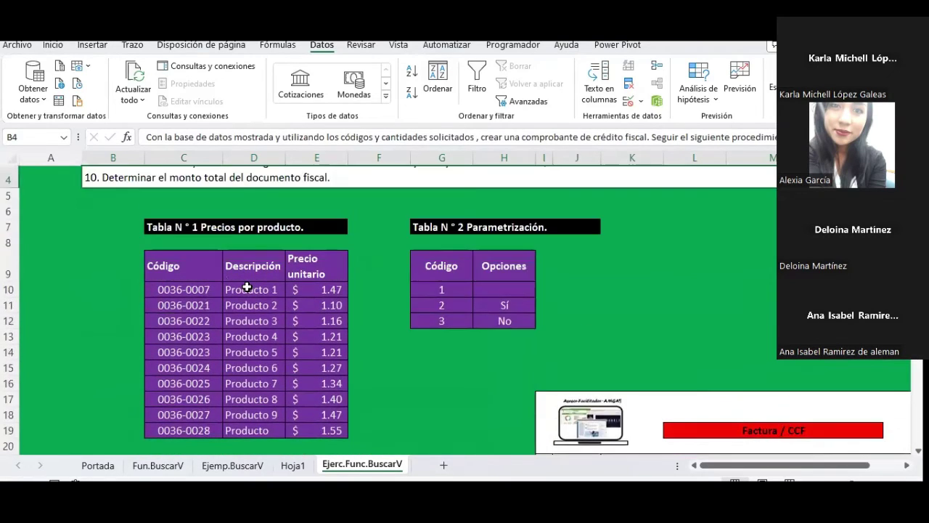
scroll(247, 289, "down", 5)
scroll(247, 287, "down", 4)
scroll(247, 287, "up", 3)
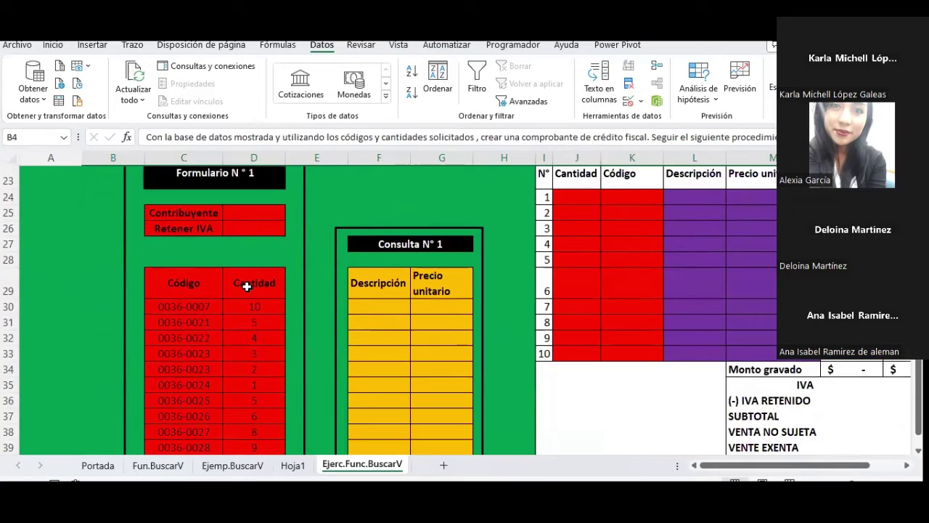
scroll(247, 287, "up", 1)
scroll(247, 287, "up", 1)
scroll(247, 287, "up", 2)
scroll(247, 287, "down", 1)
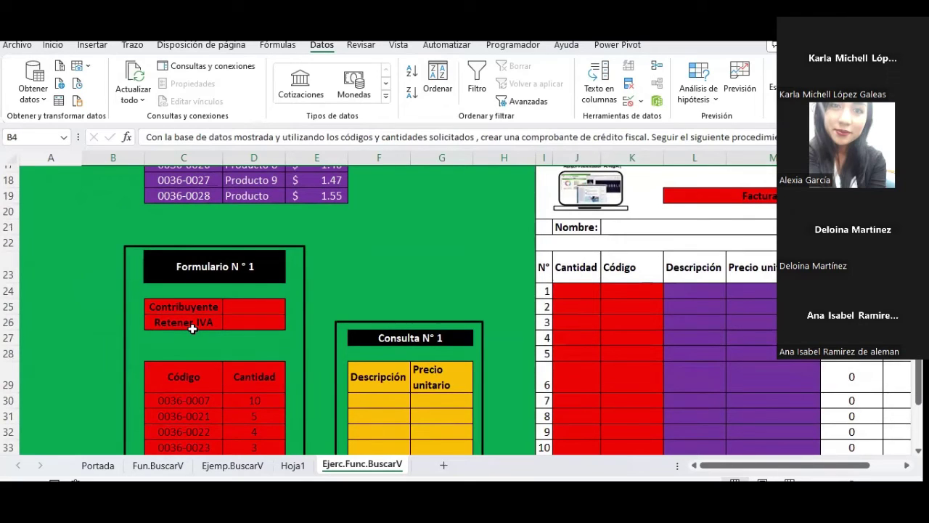
scroll(221, 278, "up", 6)
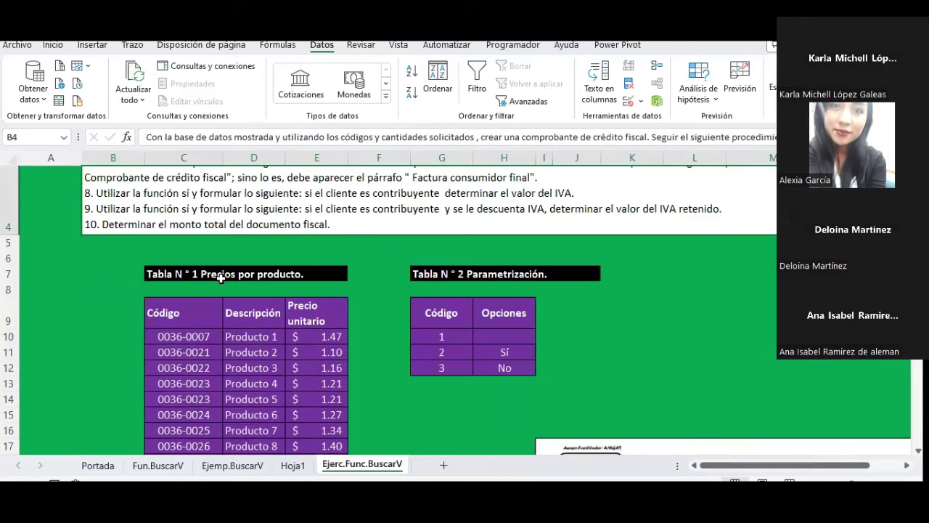
scroll(220, 278, "up", 3)
scroll(220, 278, "down", 3)
scroll(220, 278, "down", 3)
Label cell C24 of Formulario N°1 as Nombre, copying the Contribuyente label's formatting
scroll(221, 278, "down", 2)
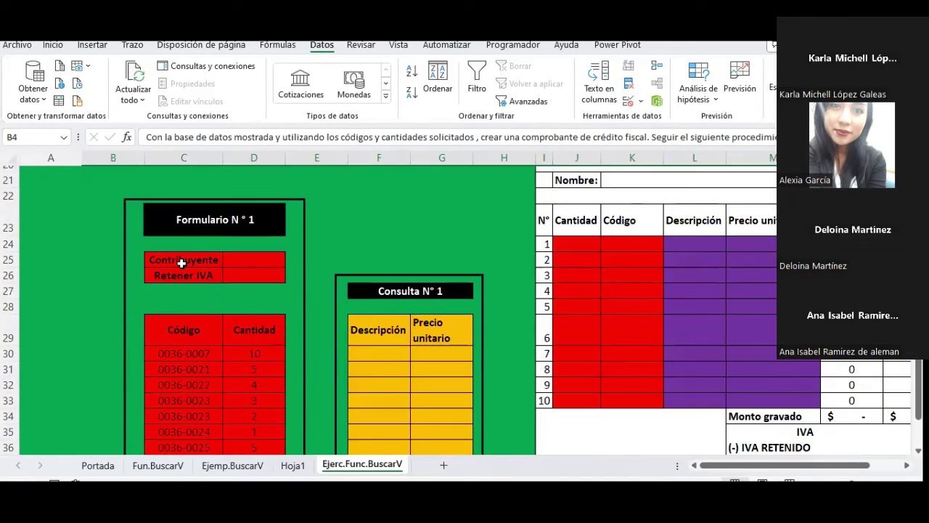
left_click(180, 246)
left_click_drag(185, 262, 240, 260)
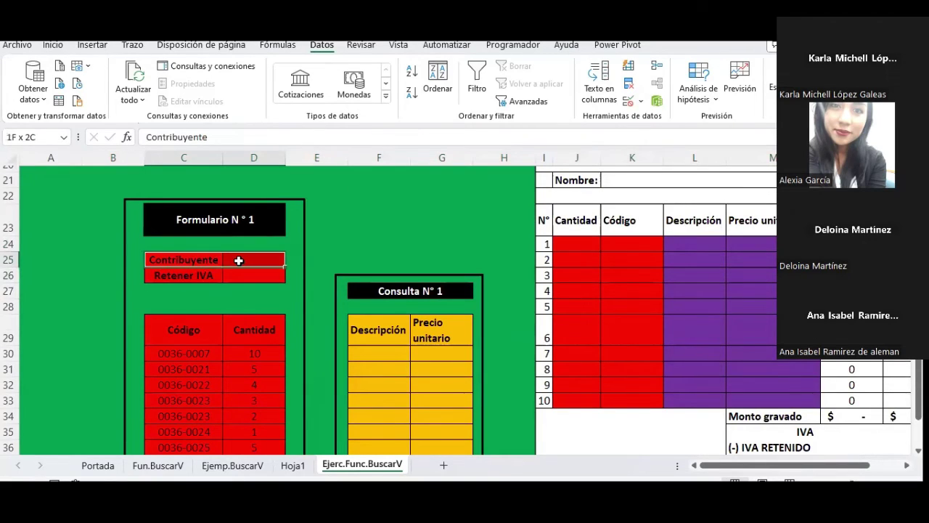
key("ctrl+c")
left_click(183, 242)
key("ctrl+v")
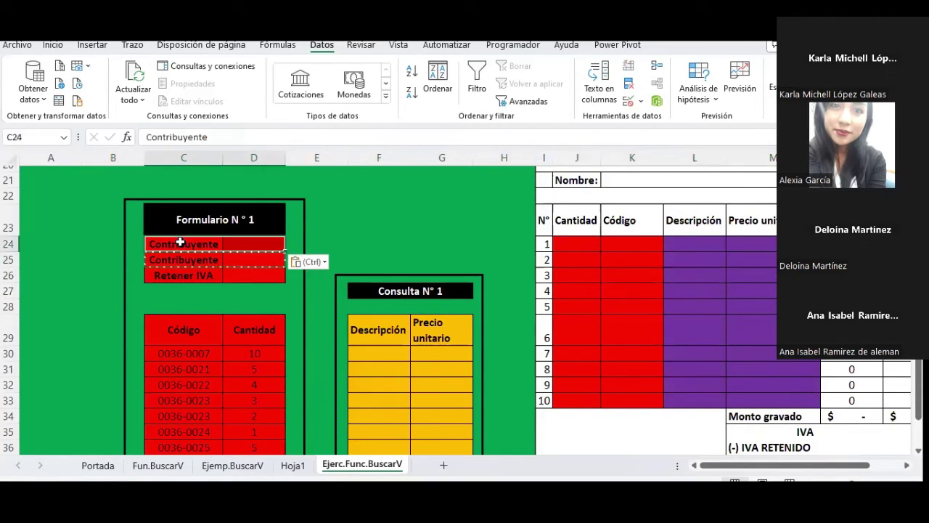
type("Nombre")
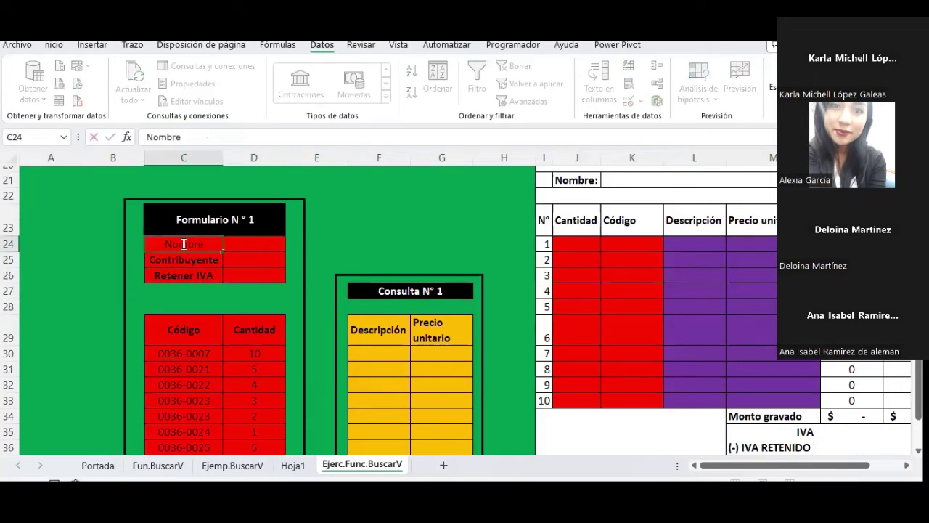
key("Return")
Enter the customer's name in D24 and autofit column D to fit it
left_click(268, 240)
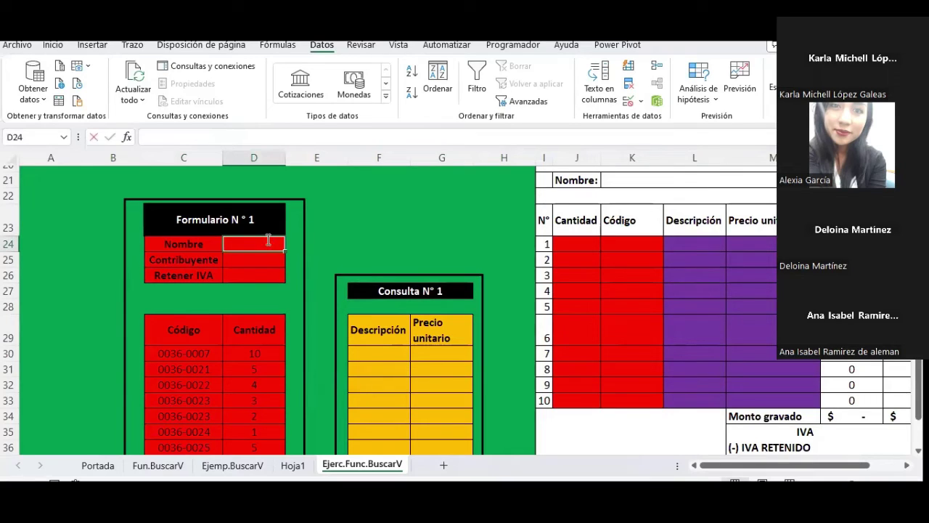
type("Pedro L")
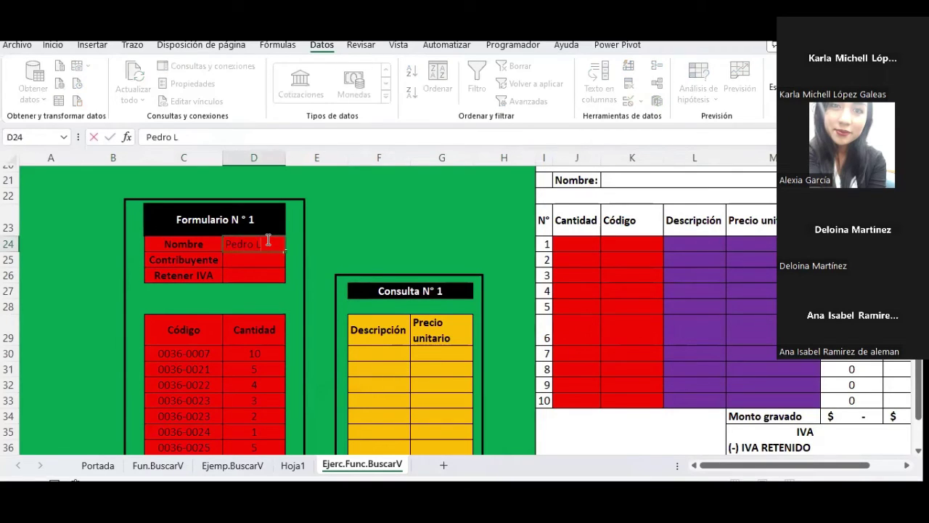
type("ez")
key("BackSpace")
key("BackSpace")
key("BackSpace")
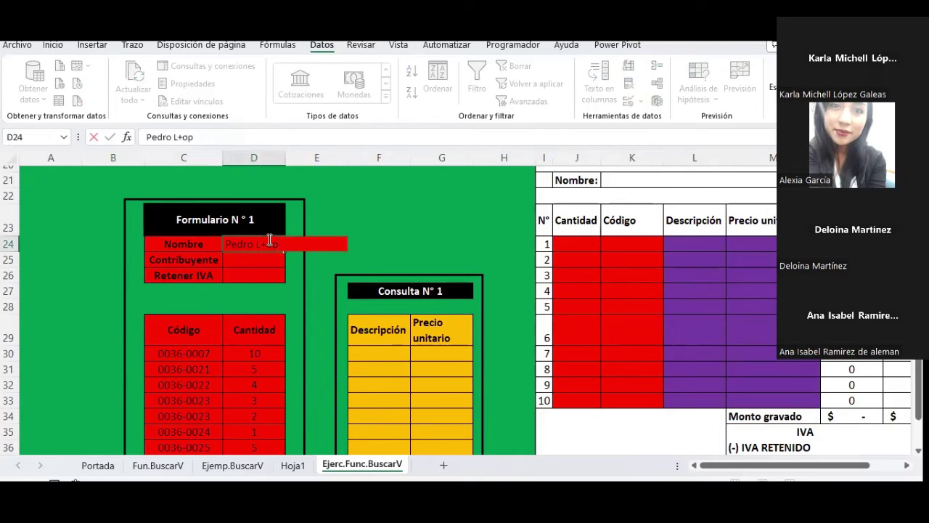
key("BackSpace")
key("BackSpace")
key("BackSpace")
type("z")
key("Return")
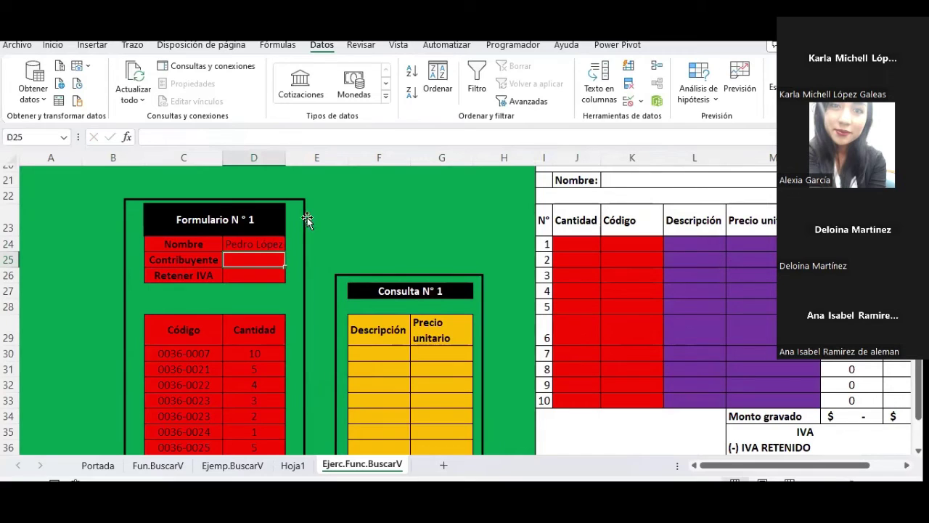
double_click(284, 160)
left_click(270, 244)
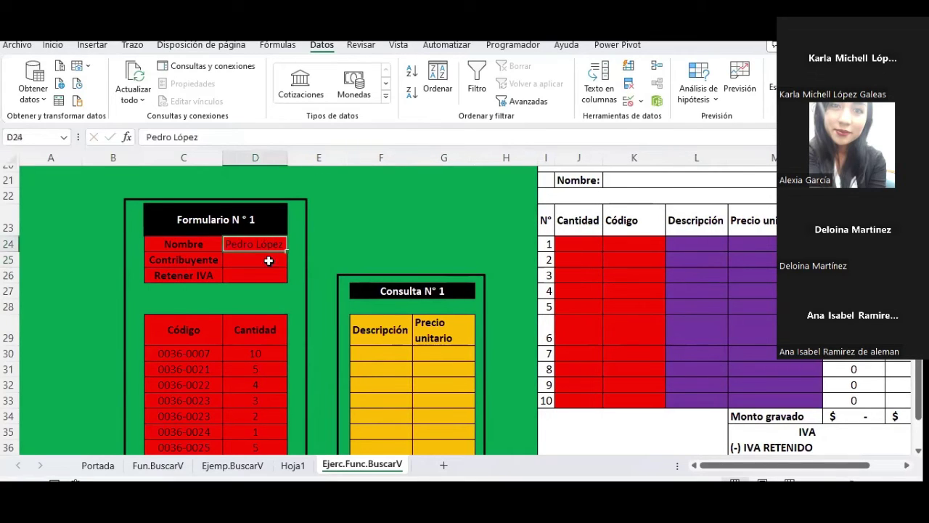
scroll(274, 270, "up", 1)
scroll(275, 273, "up", 4)
scroll(275, 272, "up", 2)
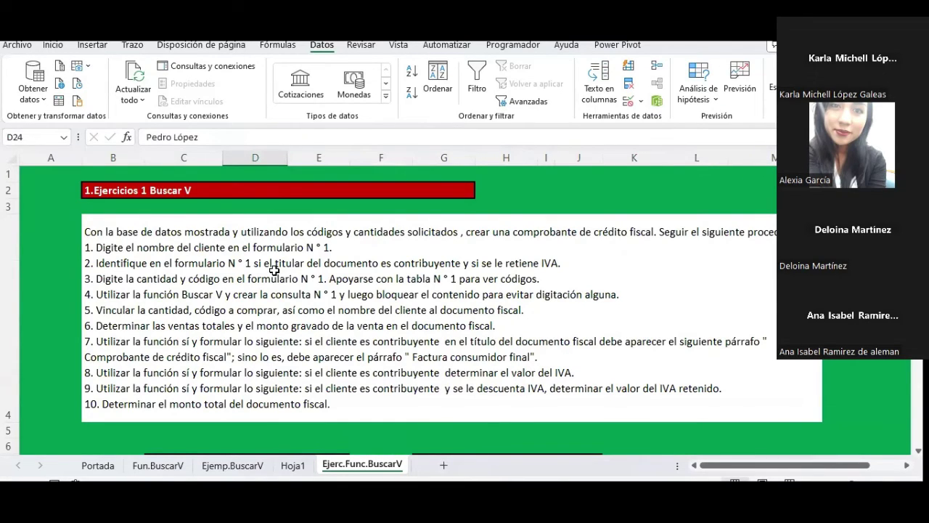
scroll(274, 270, "down", 2)
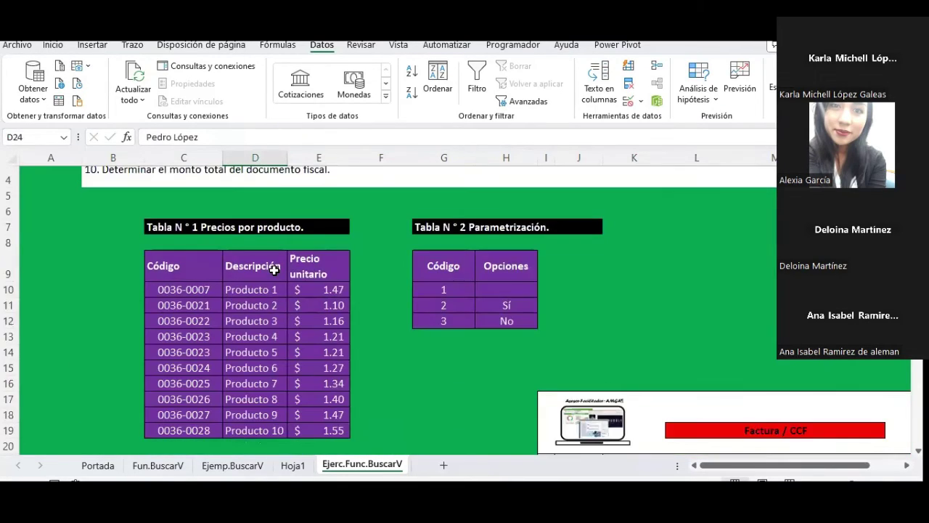
scroll(274, 268, "up", 1)
scroll(274, 268, "up", 1)
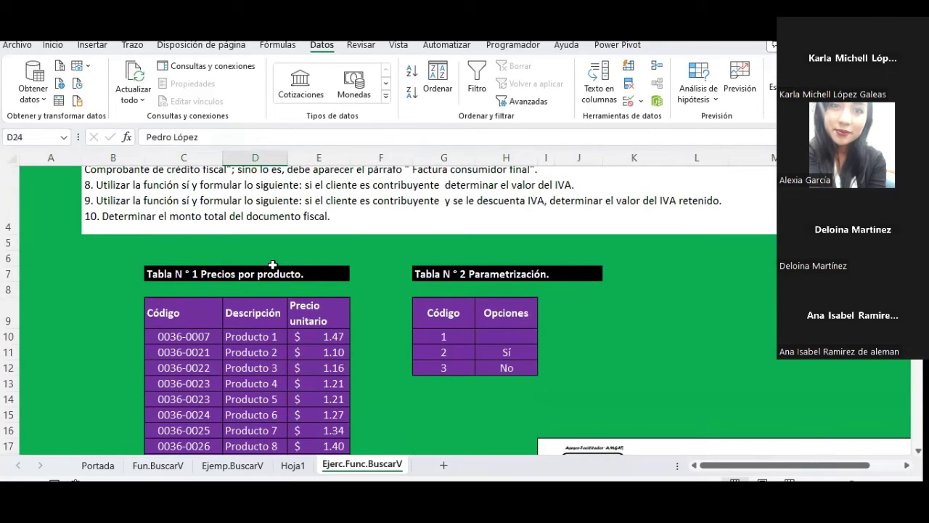
scroll(273, 264, "down", 2)
scroll(274, 261, "down", 2)
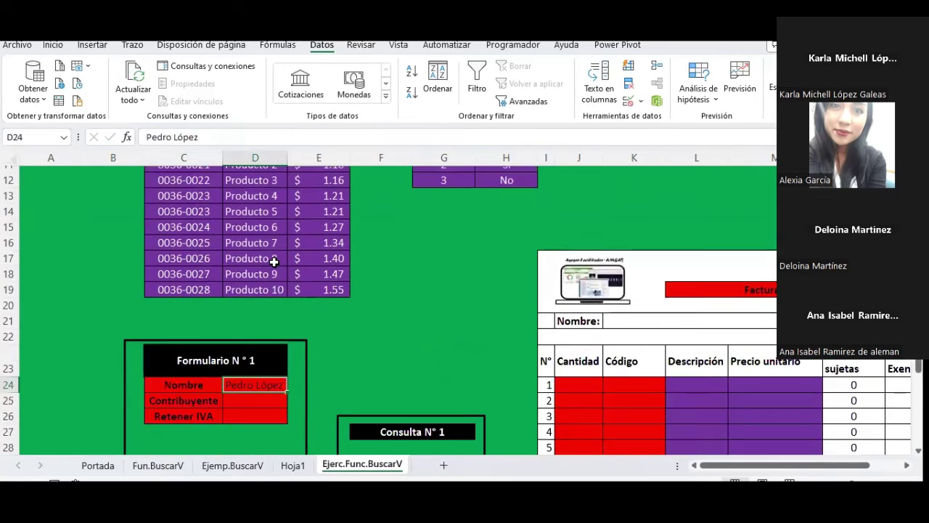
scroll(274, 262, "down", 1)
left_click(243, 350)
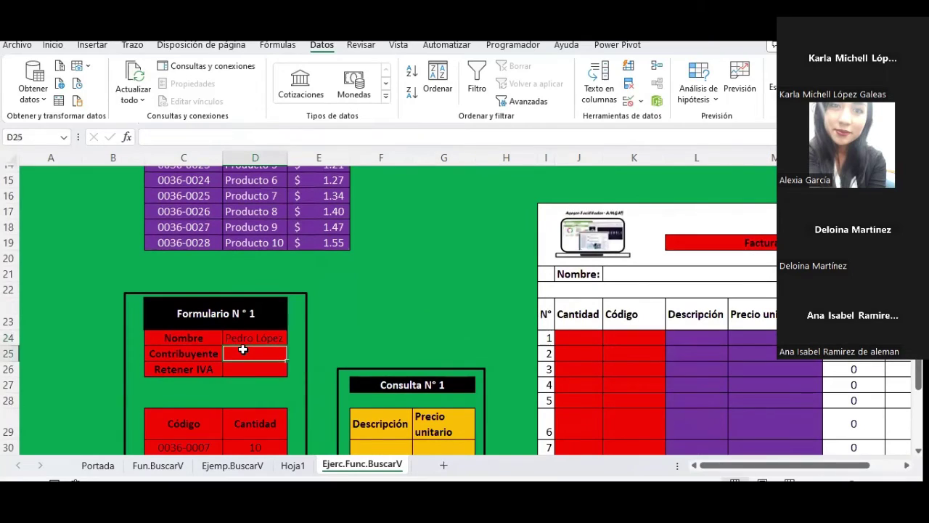
scroll(335, 333, "up", 3)
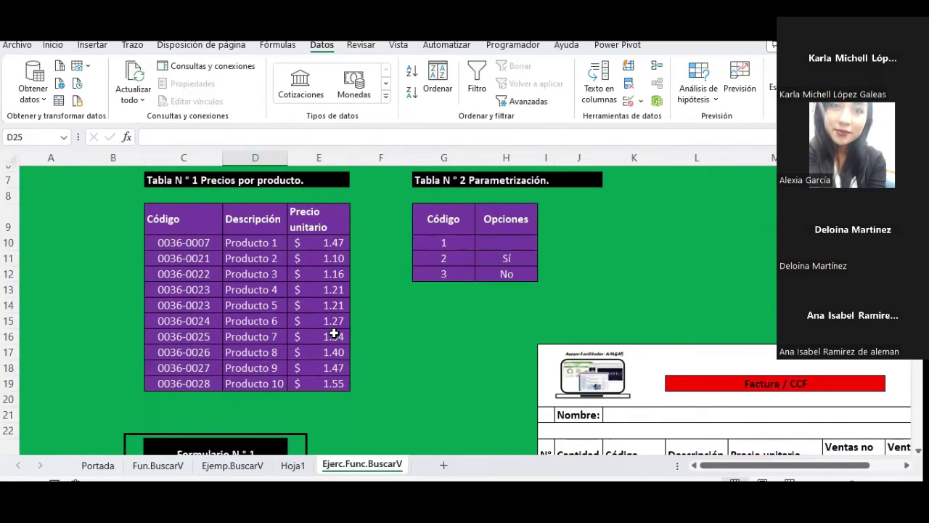
scroll(334, 333, "down", 5)
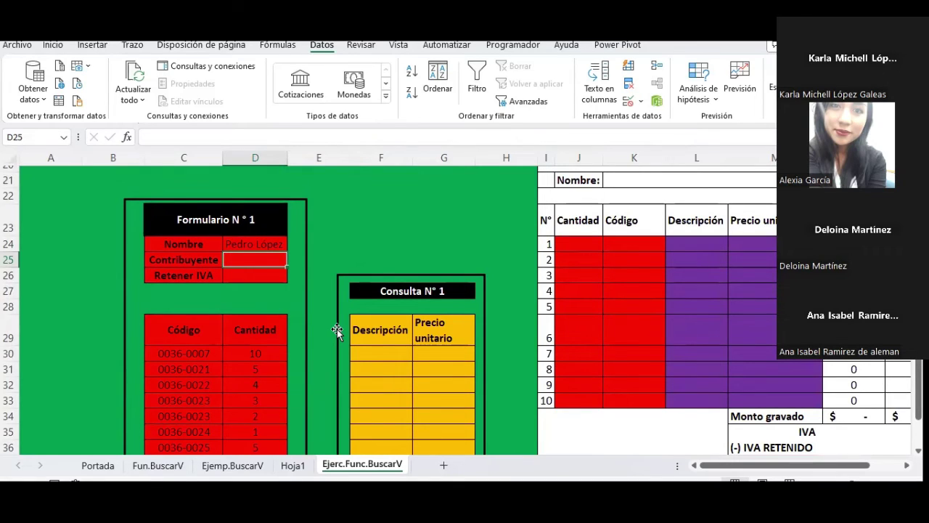
left_click(250, 275)
scroll(342, 270, "up", 2)
scroll(342, 269, "up", 3)
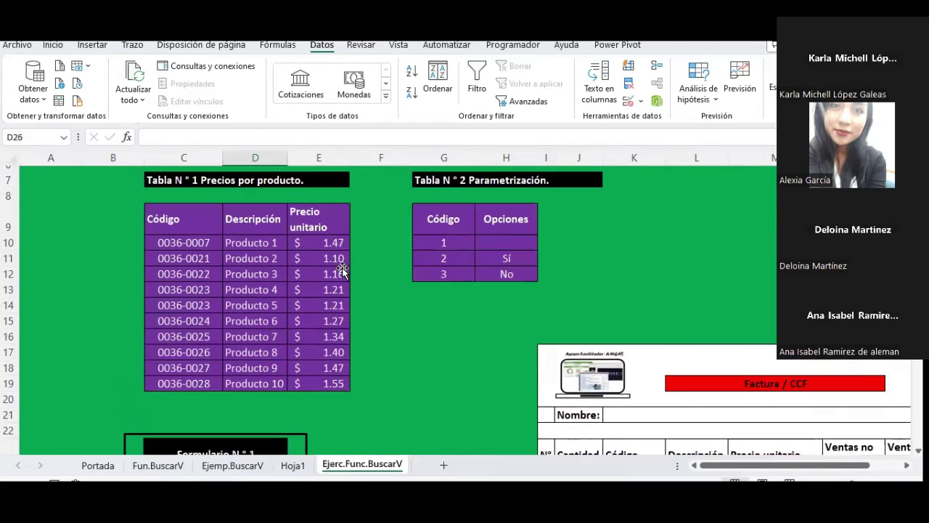
left_click_drag(462, 234, 508, 270)
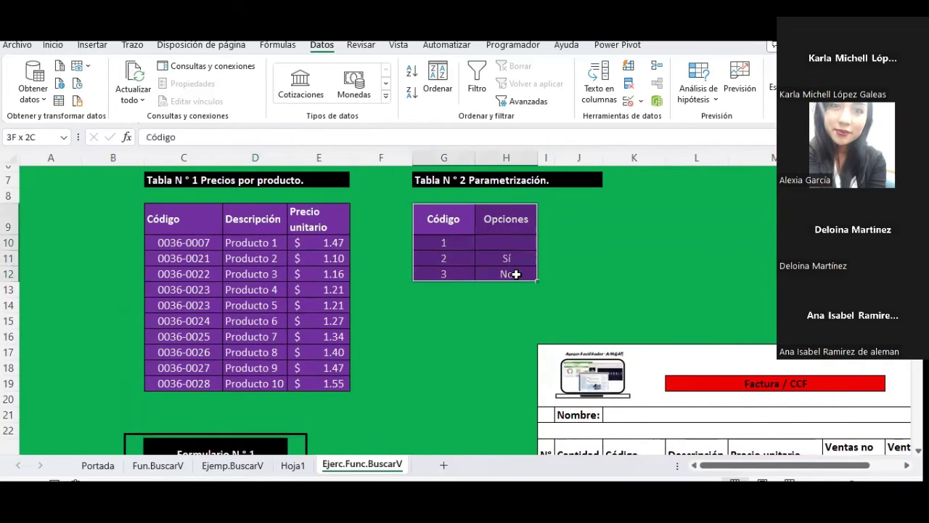
left_click(462, 271)
scroll(450, 270, "down", 3)
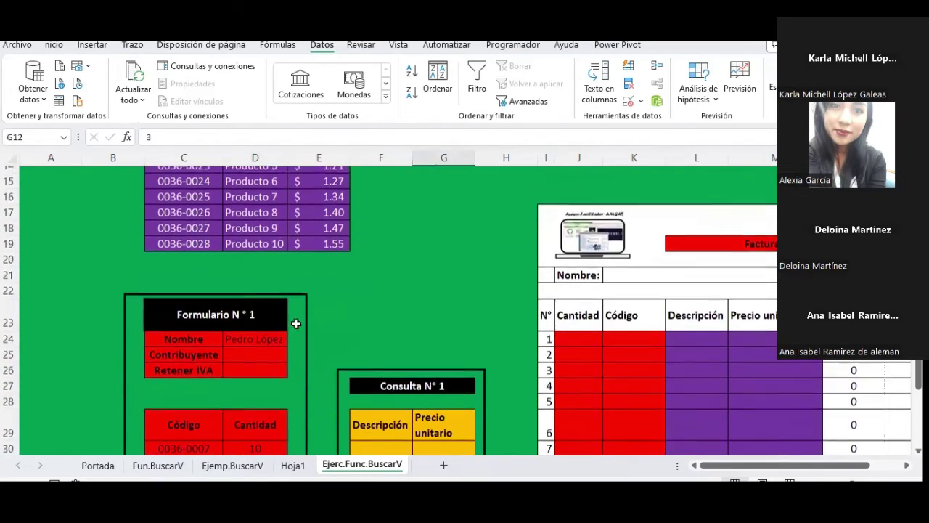
left_click(243, 355)
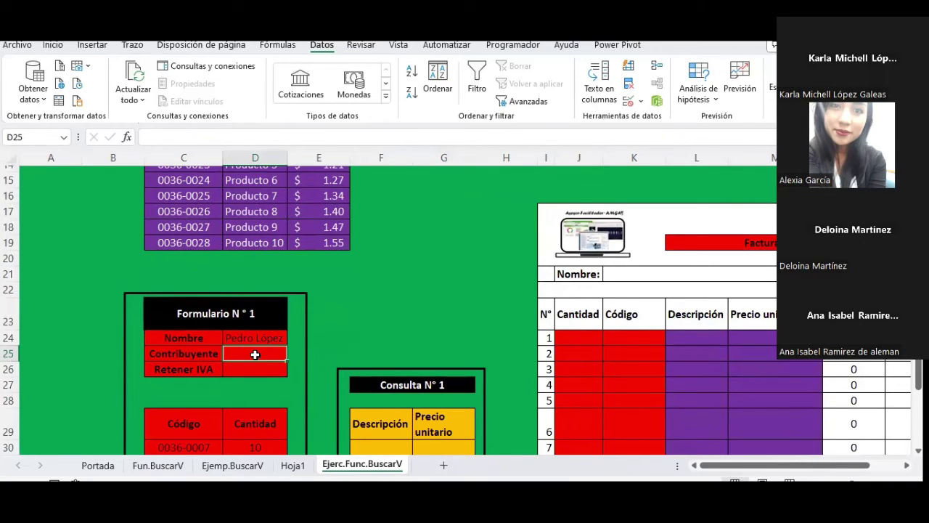
left_click(256, 369)
left_click(250, 349)
left_click(244, 375)
left_click(243, 354)
scroll(355, 242, "up", 1)
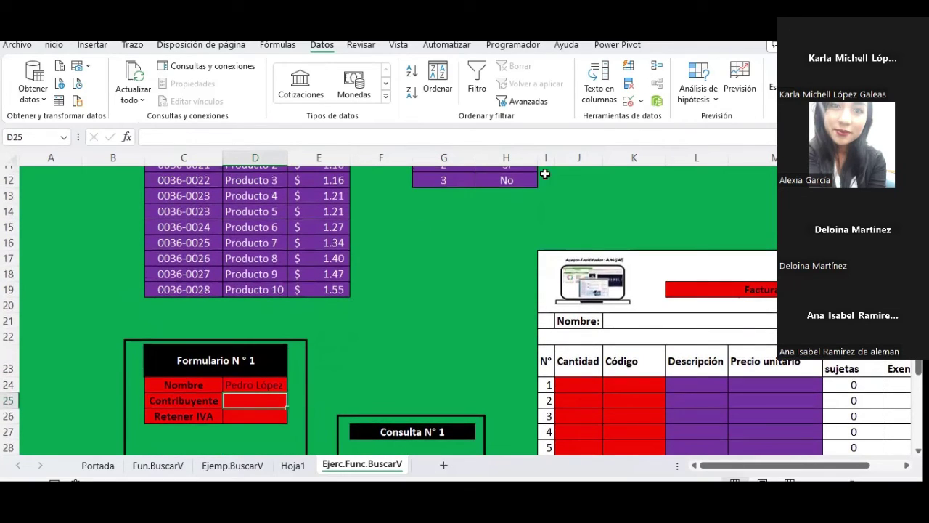
Give Contribuyente (D25) list validation sourced from Opciones =$H$10:$H$12
left_click(640, 100)
left_click(648, 121)
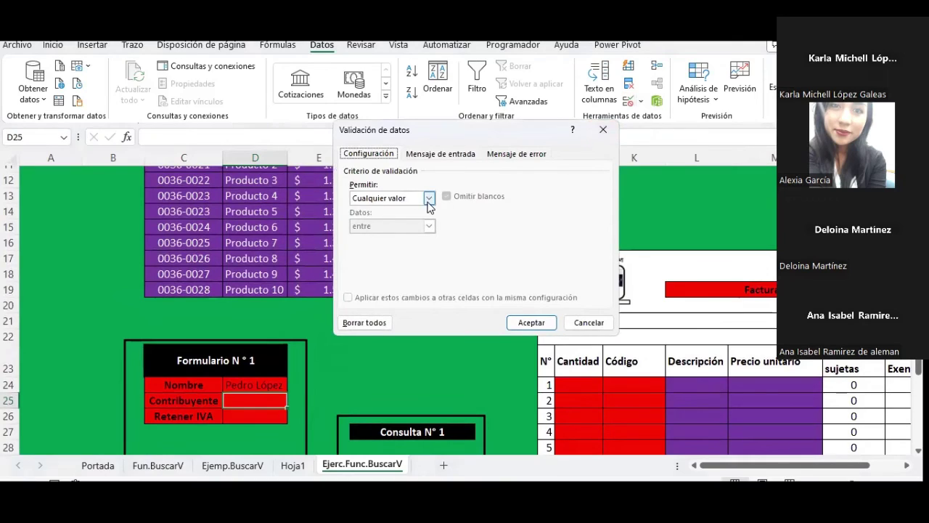
left_click(429, 198)
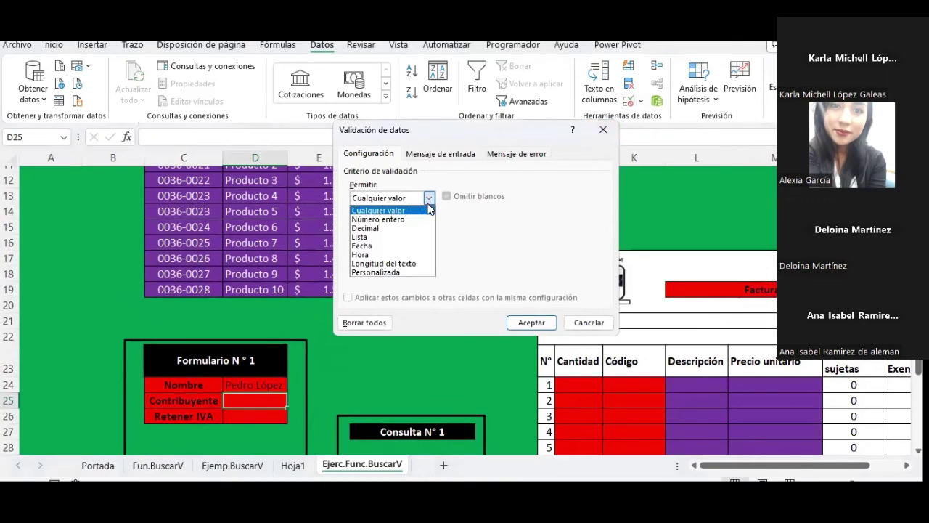
left_click(398, 265)
left_click(427, 198)
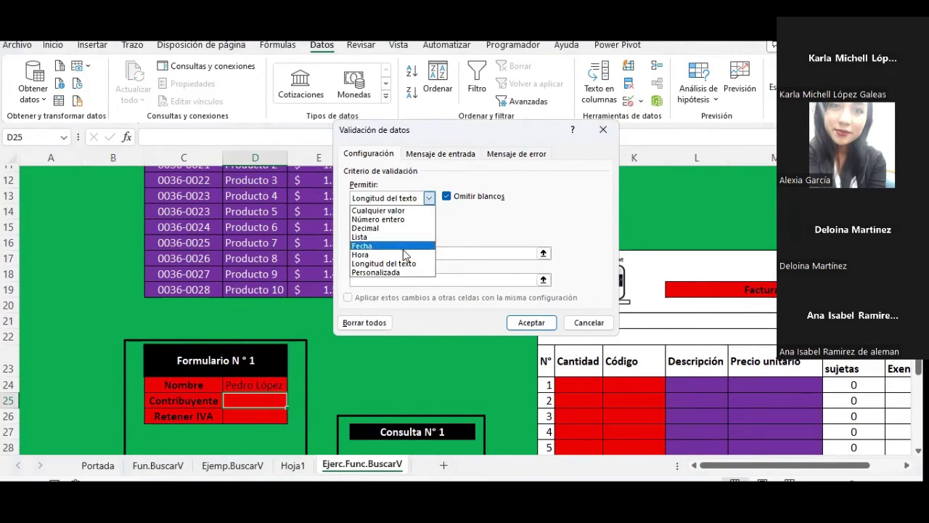
left_click(377, 237)
left_click(542, 253)
scroll(537, 250, "up", 2)
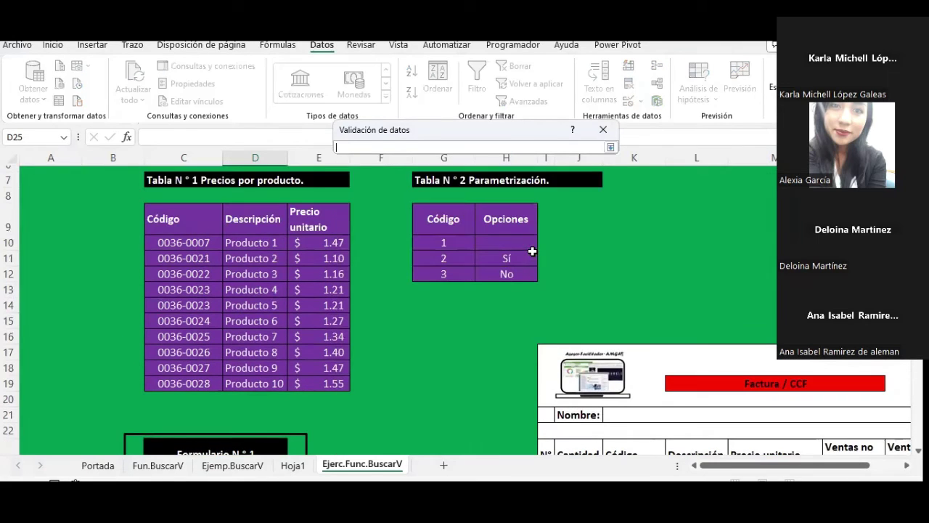
left_click_drag(498, 238, 493, 271)
left_click_drag(493, 279, 493, 279)
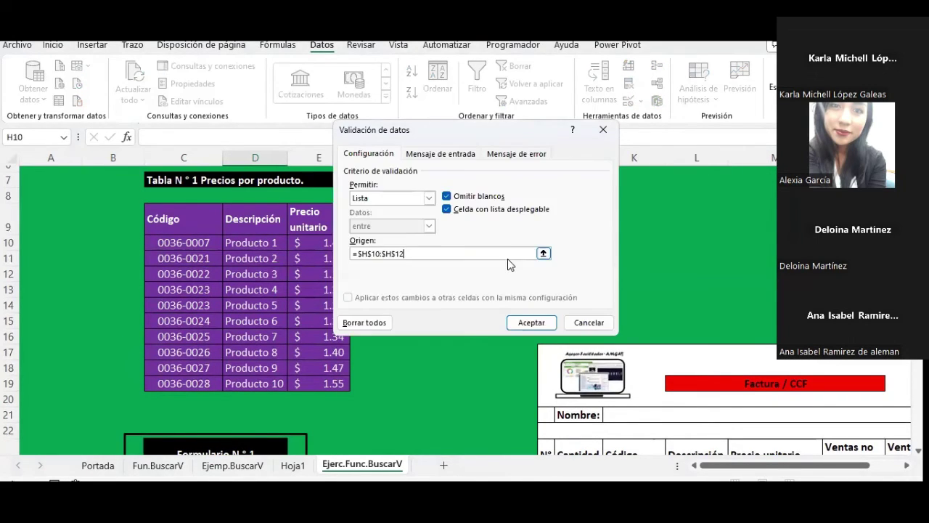
left_click(531, 321)
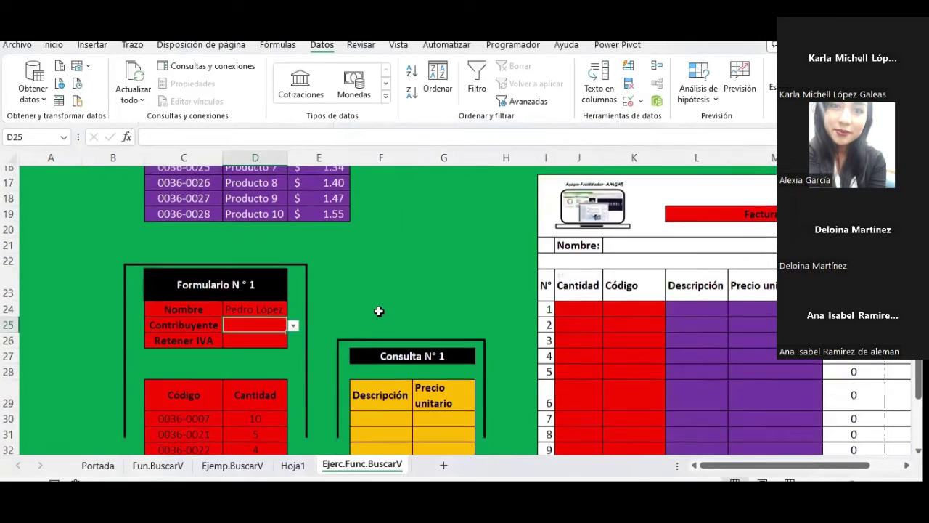
Give Retener IVA (D26) the same list validation from =$H$10:$H$12
left_click(274, 321)
scroll(426, 300, "up", 5)
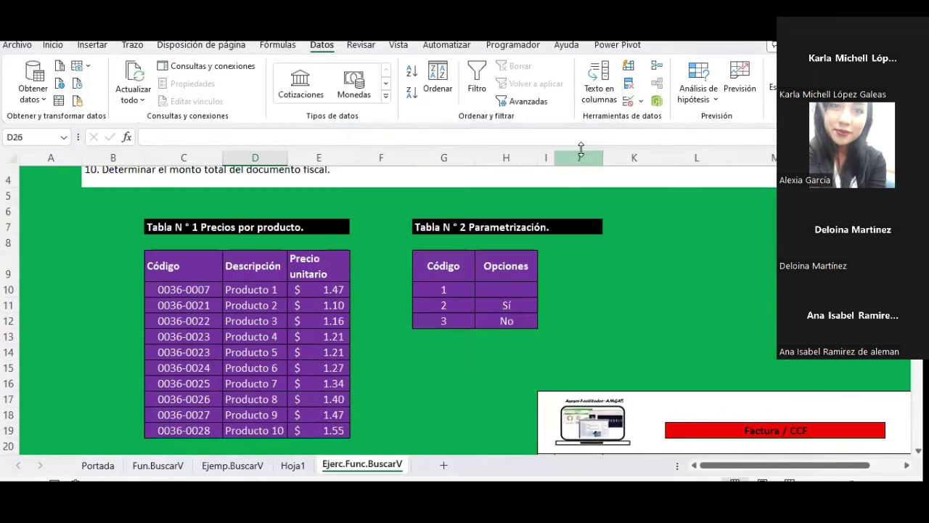
left_click(639, 101)
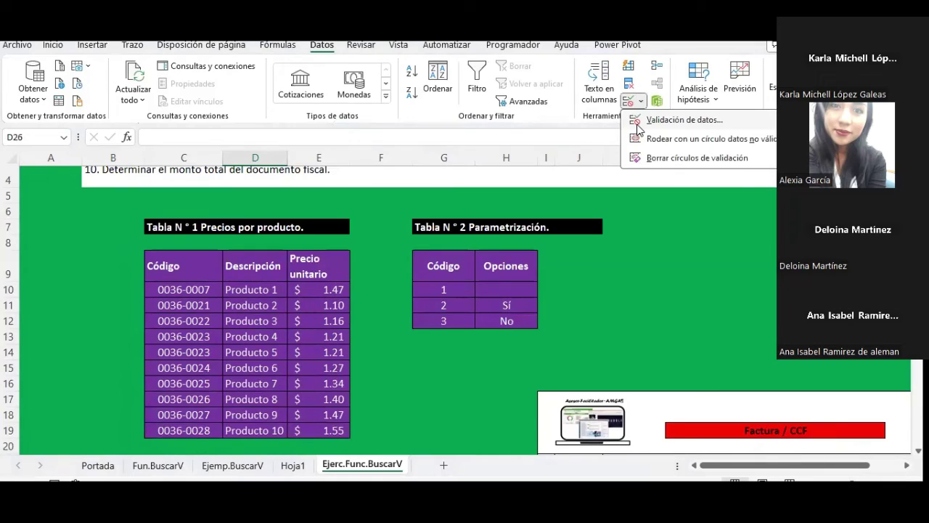
left_click(638, 120)
left_click(428, 198)
left_click(392, 263)
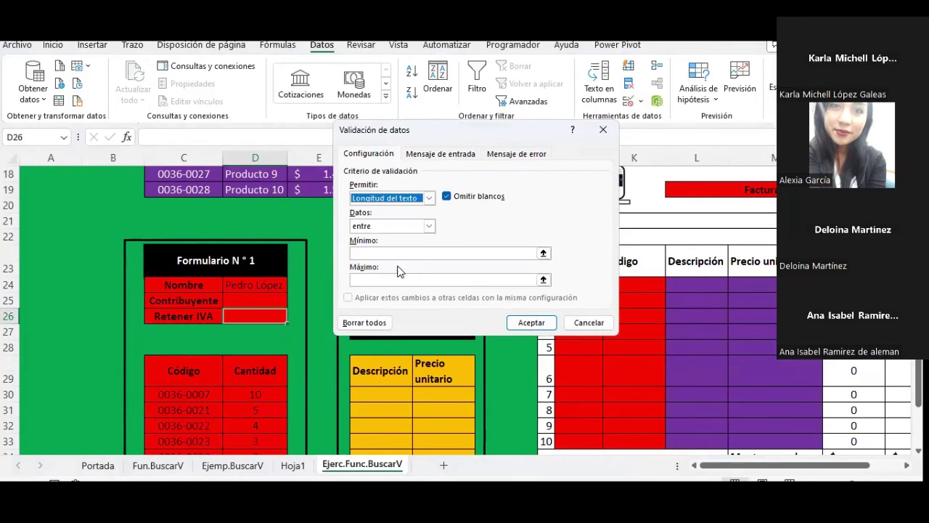
left_click(429, 226)
left_click(401, 252)
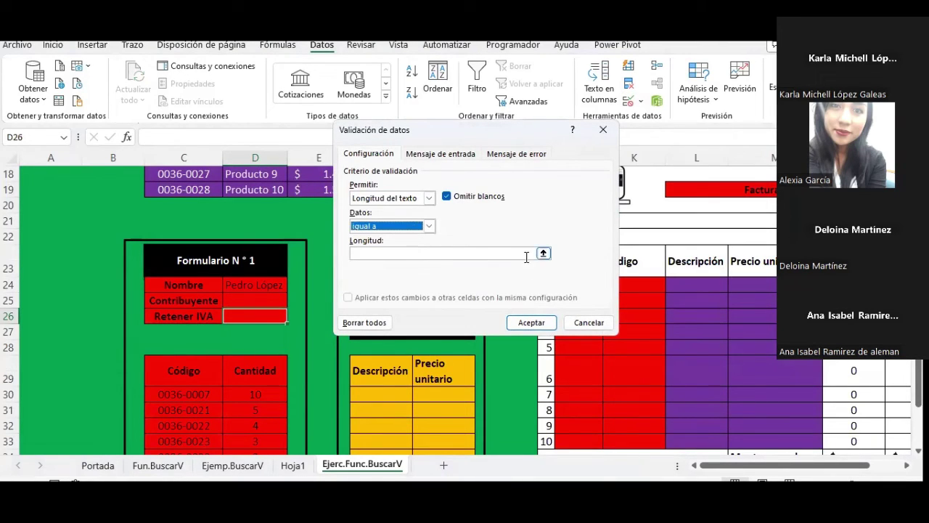
left_click(429, 226)
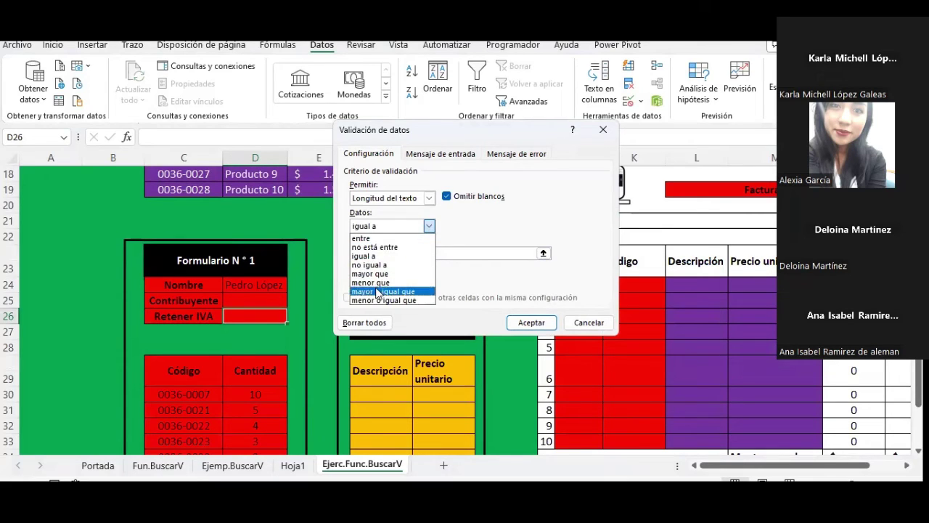
left_click(429, 198)
left_click(429, 198)
left_click(384, 236)
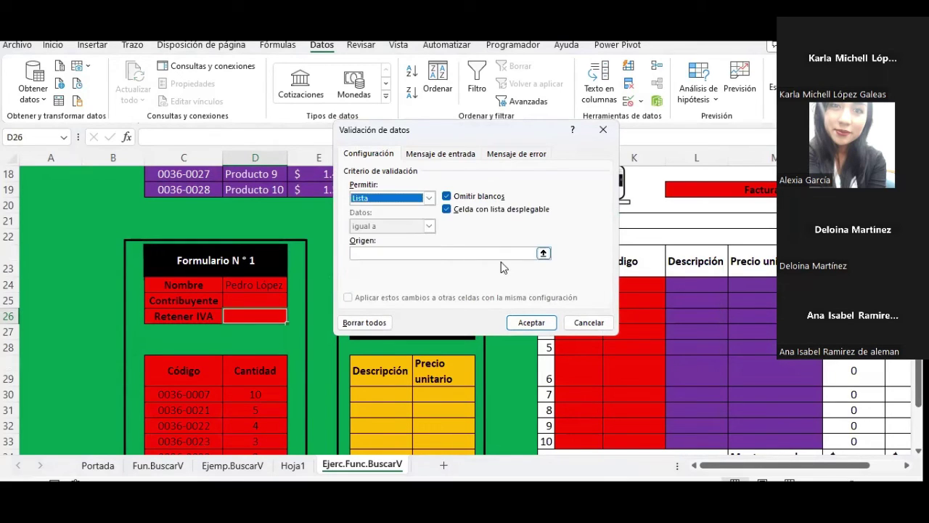
left_click(543, 254)
scroll(504, 253, "up", 3)
scroll(504, 254, "up", 2)
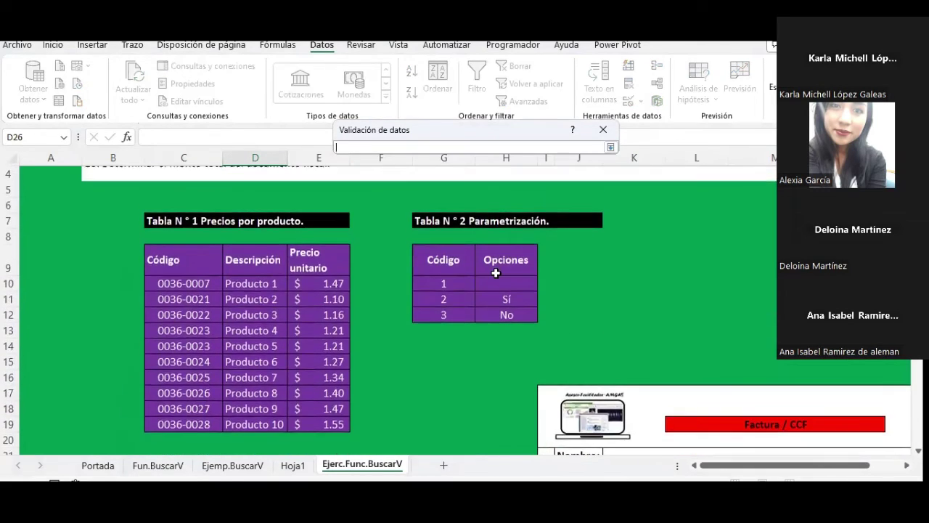
left_click(494, 285)
left_click_drag(494, 292, 500, 312)
key("Return")
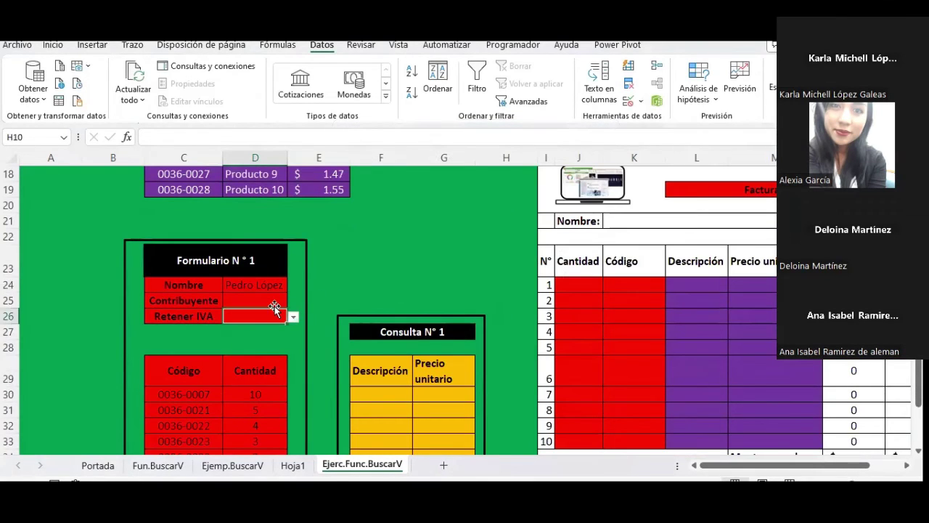
Try the Sí and No choices in the D25 Contribuyente dropdown, then clear the answer
left_click(271, 302)
left_click(292, 301)
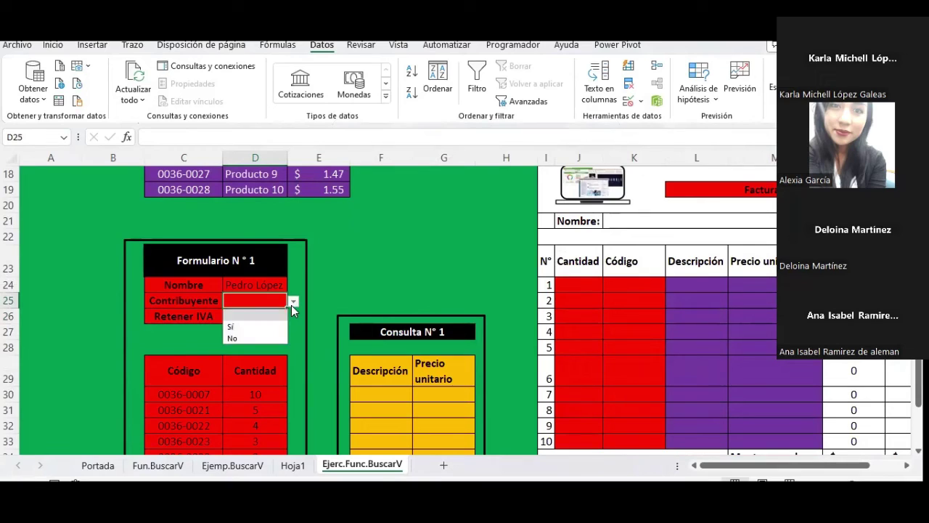
left_click(258, 333)
left_click(293, 304)
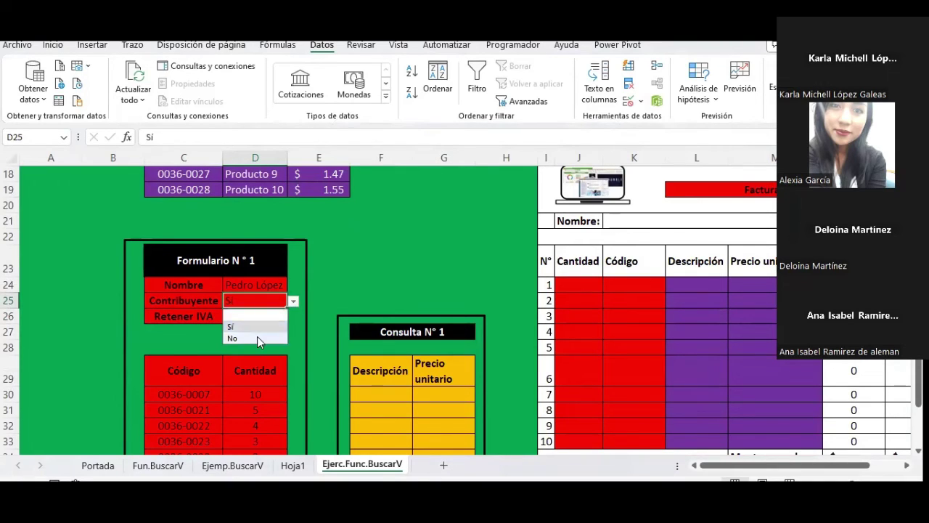
left_click(257, 338)
left_click(291, 301)
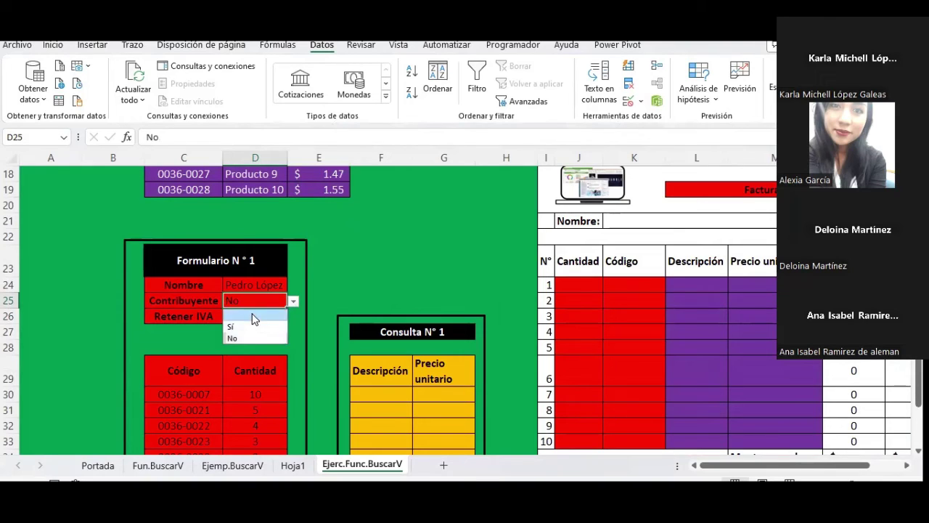
left_click(261, 315)
Set Retener IVA in D26 to No from its dropdown
left_click(278, 317)
left_click(292, 316)
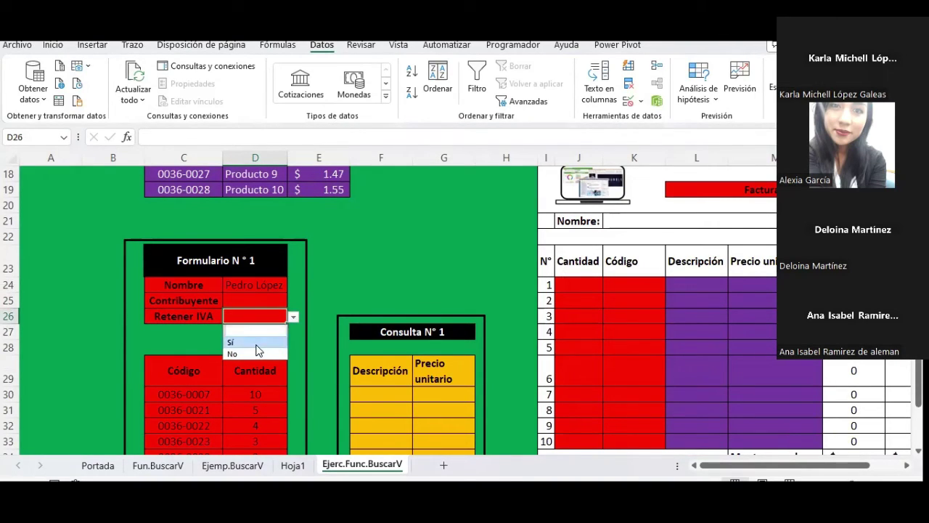
left_click(257, 343)
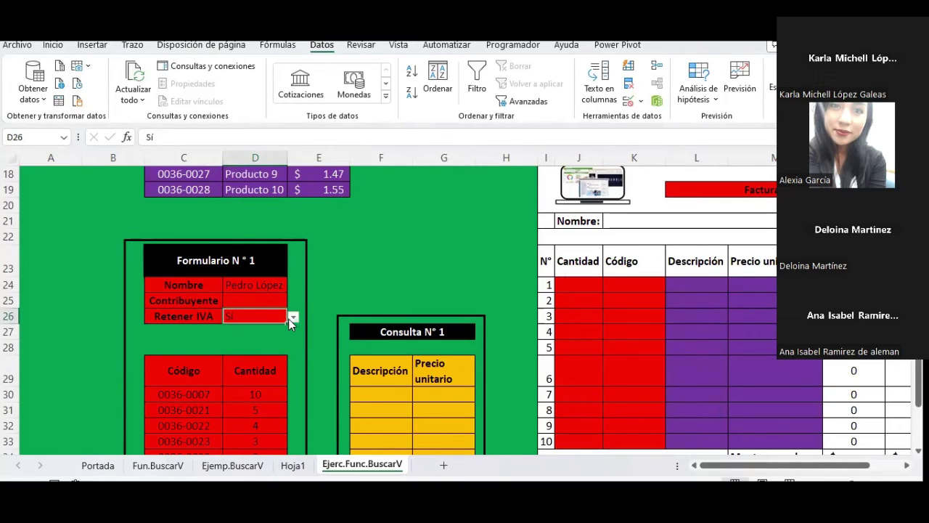
left_click(291, 318)
left_click(250, 350)
Set Contribuyente in D25 to Sí from its dropdown
left_click(243, 299)
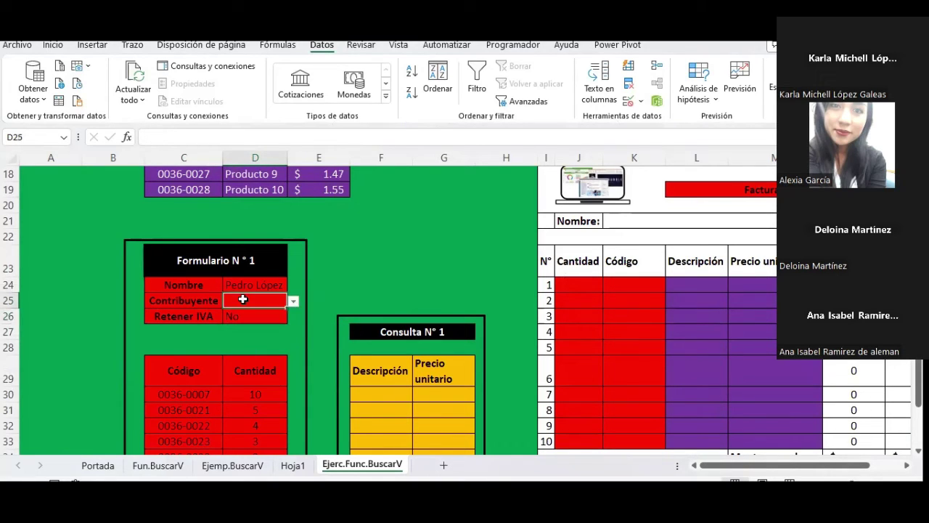
left_click(291, 300)
left_click(253, 314)
left_click(253, 311)
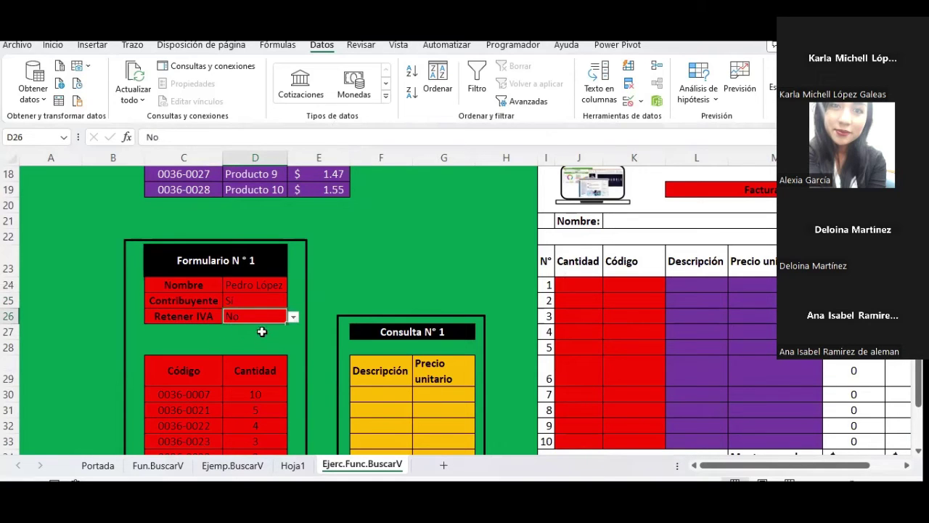
scroll(389, 300, "up", 3)
scroll(390, 300, "up", 2)
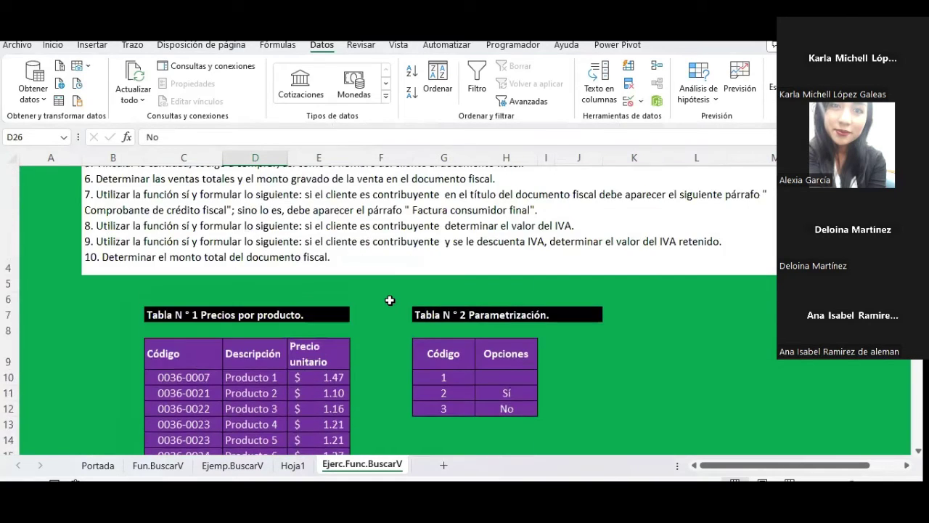
scroll(390, 300, "up", 2)
scroll(390, 300, "down", 1)
scroll(390, 298, "up", 1)
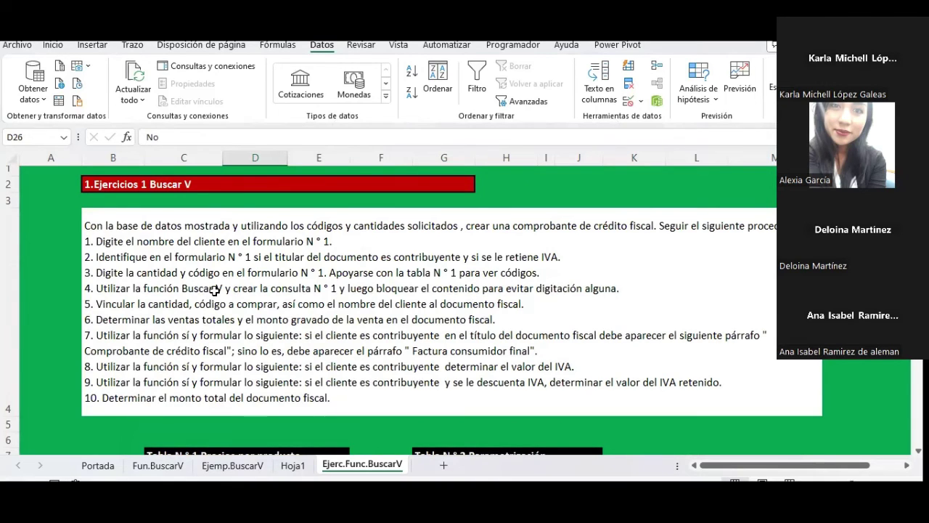
scroll(233, 303, "down", 2)
scroll(233, 303, "down", 2)
scroll(234, 303, "down", 2)
scroll(234, 304, "down", 2)
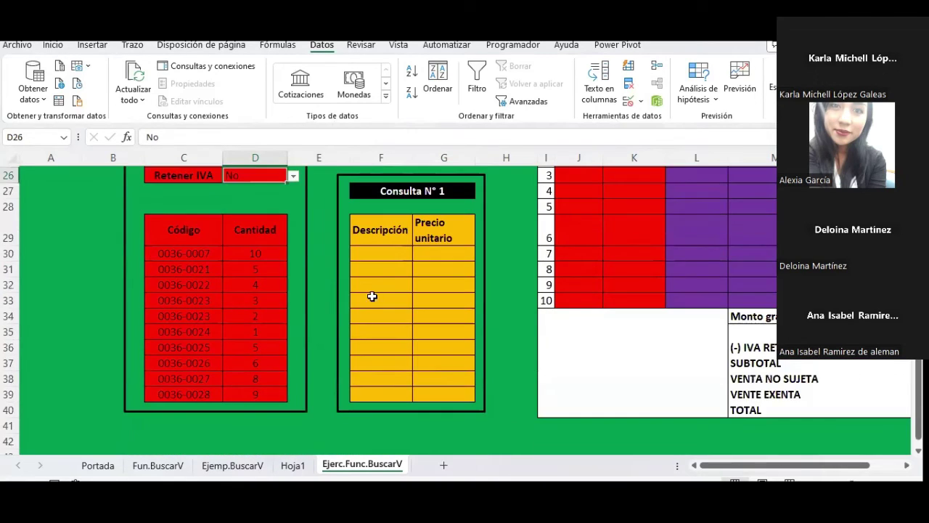
left_click_drag(392, 254, 445, 383)
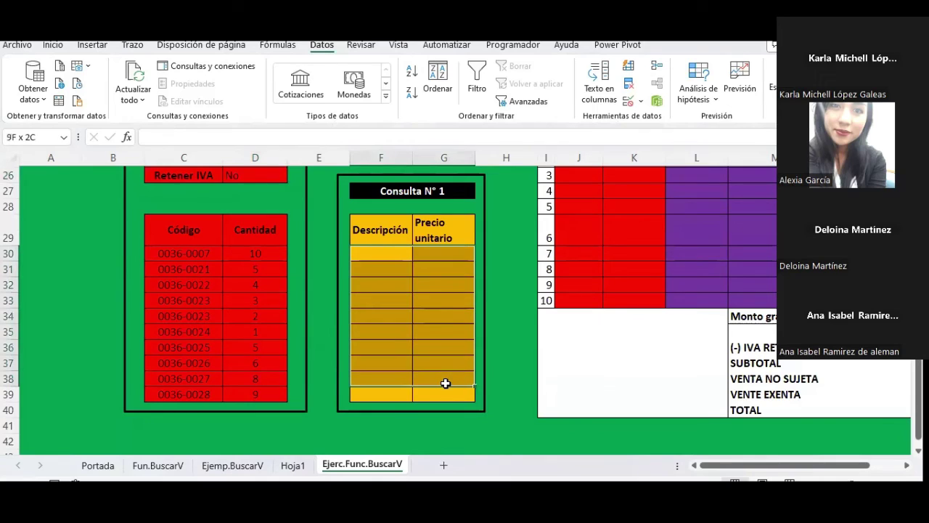
left_click(376, 332)
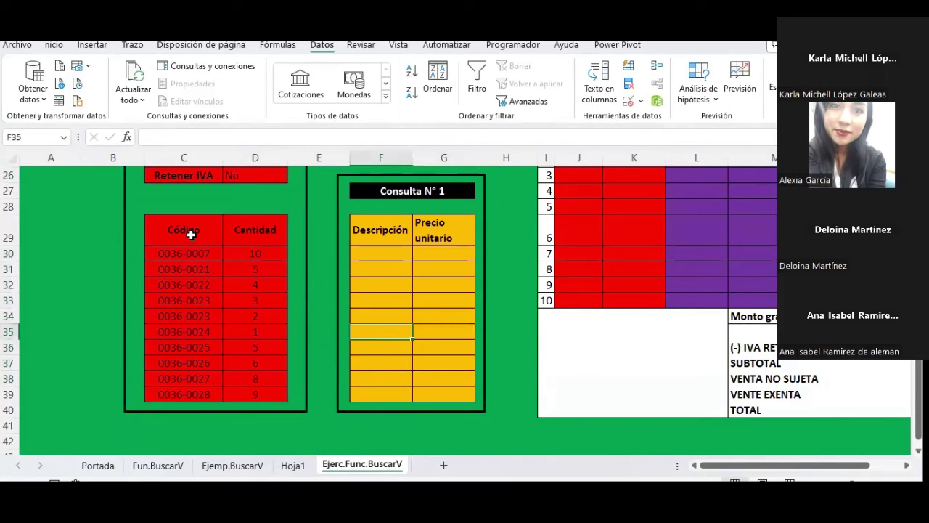
left_click(164, 255)
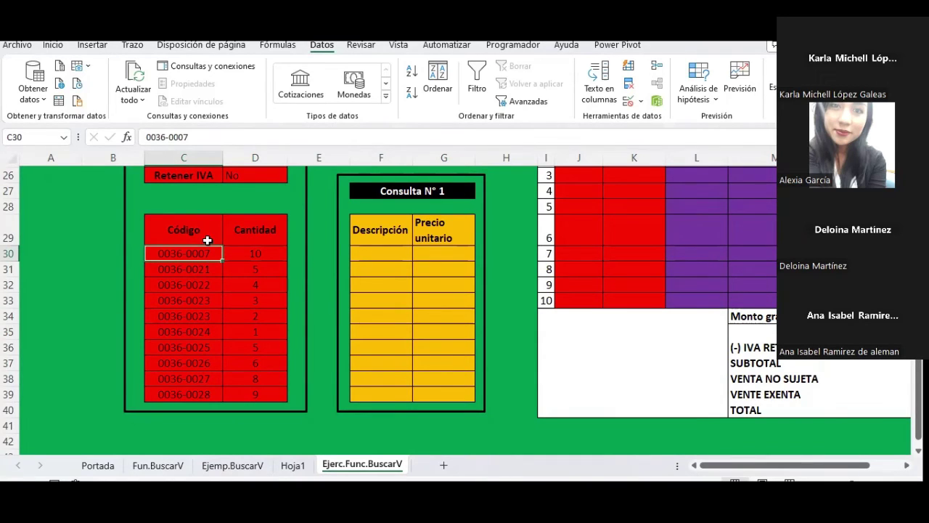
left_click(374, 259)
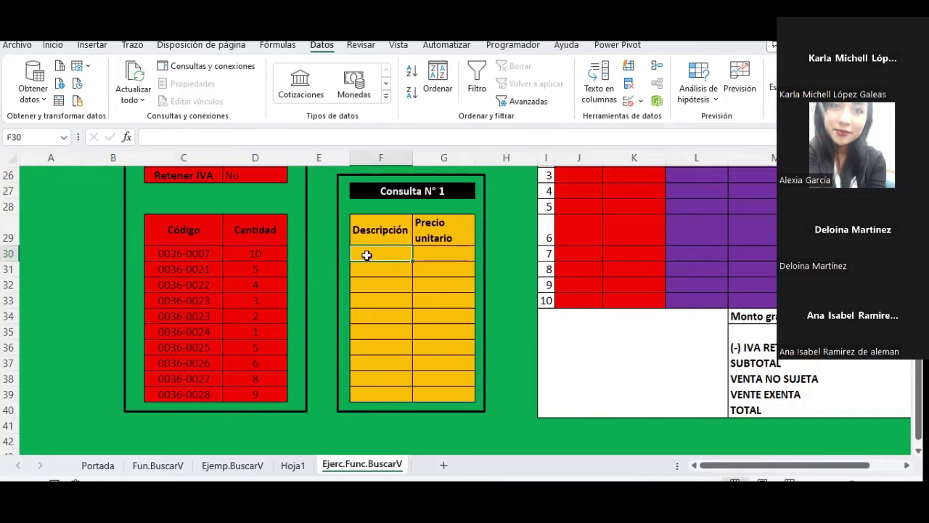
scroll(271, 258, "up", 5)
scroll(271, 258, "up", 3)
scroll(269, 262, "down", 1)
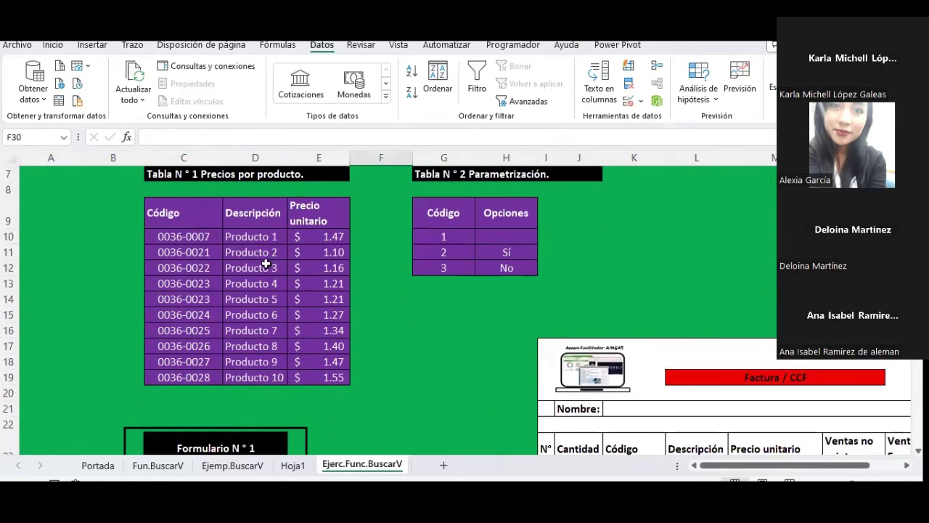
left_click_drag(184, 239, 330, 376)
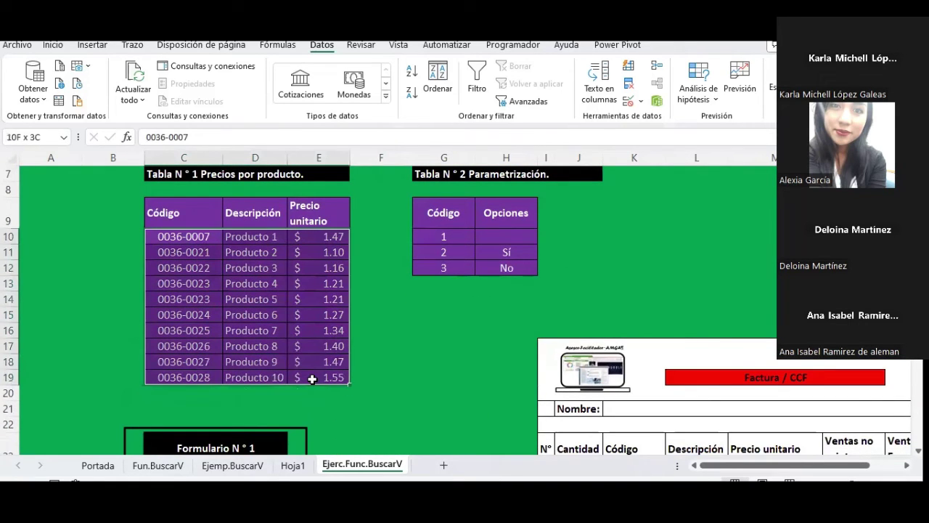
scroll(281, 305, "up", 1)
scroll(281, 305, "down", 1)
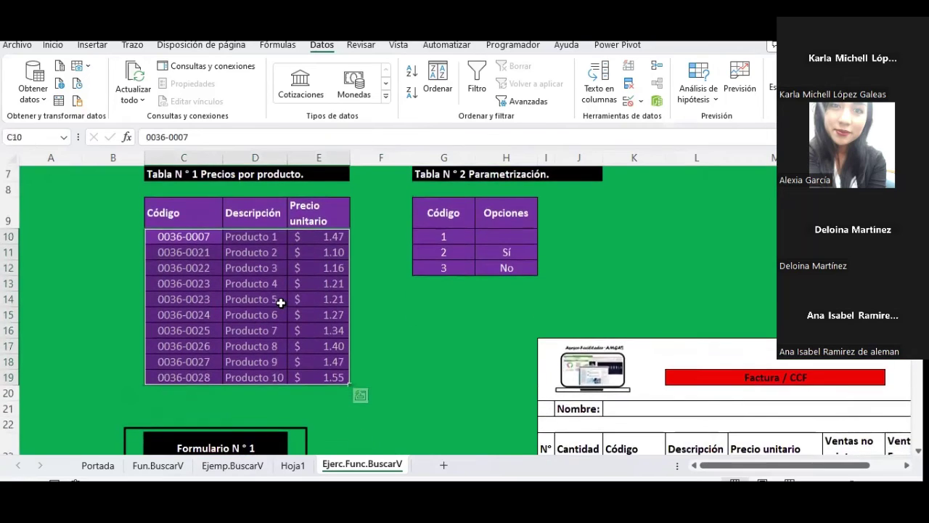
scroll(280, 305, "down", 2)
scroll(281, 304, "down", 4)
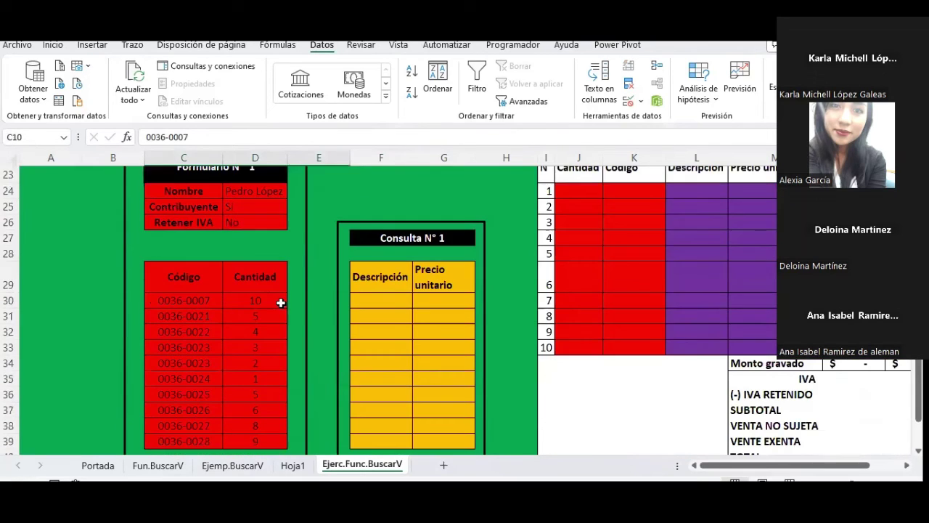
Insert a BUSCARV function in F30 using C30 as the lookup value
left_click(373, 299)
left_click(127, 137)
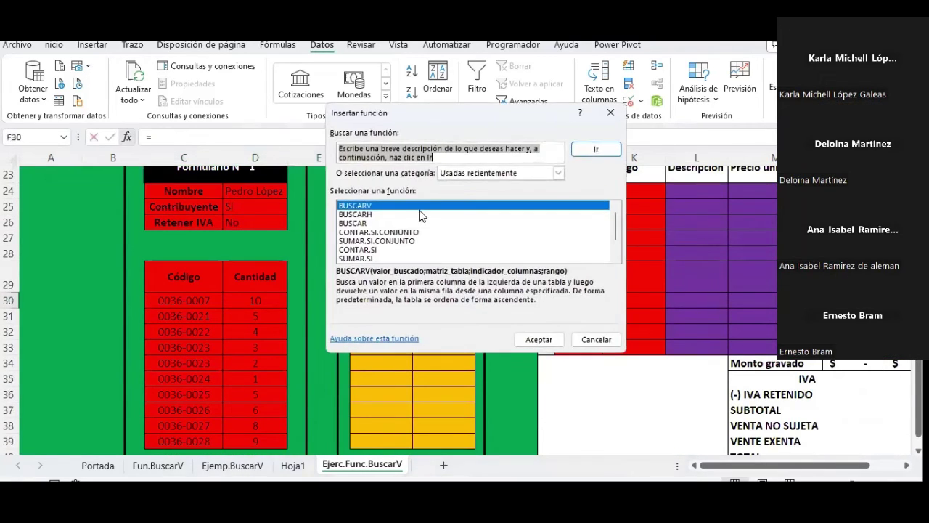
double_click(381, 207)
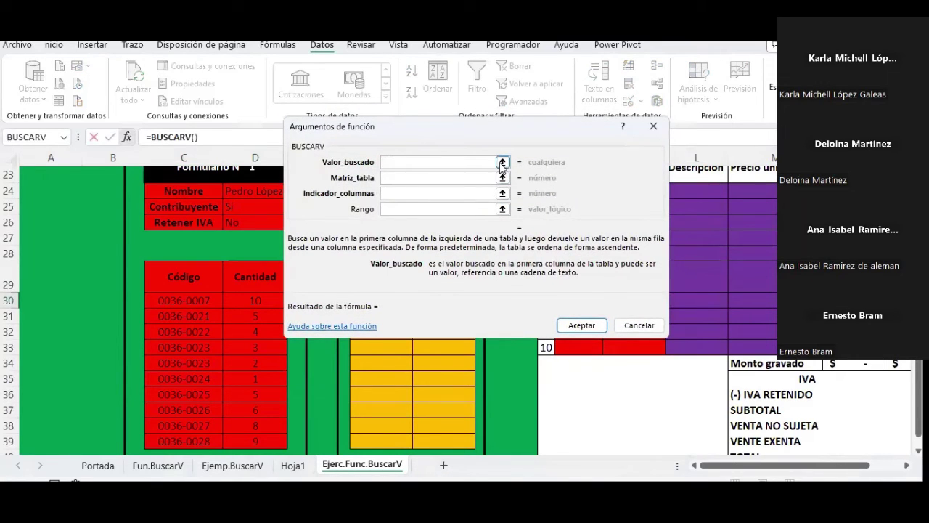
left_click(499, 159)
left_click(202, 301)
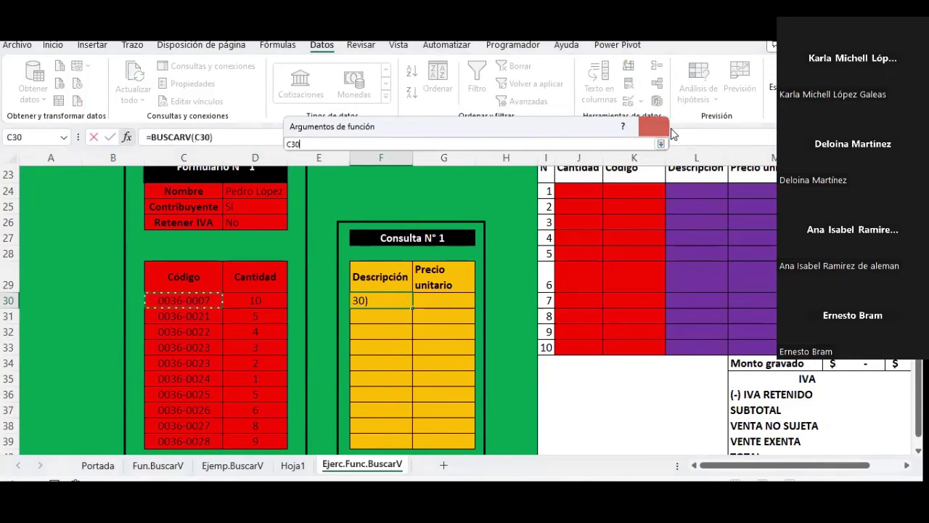
left_click(660, 145)
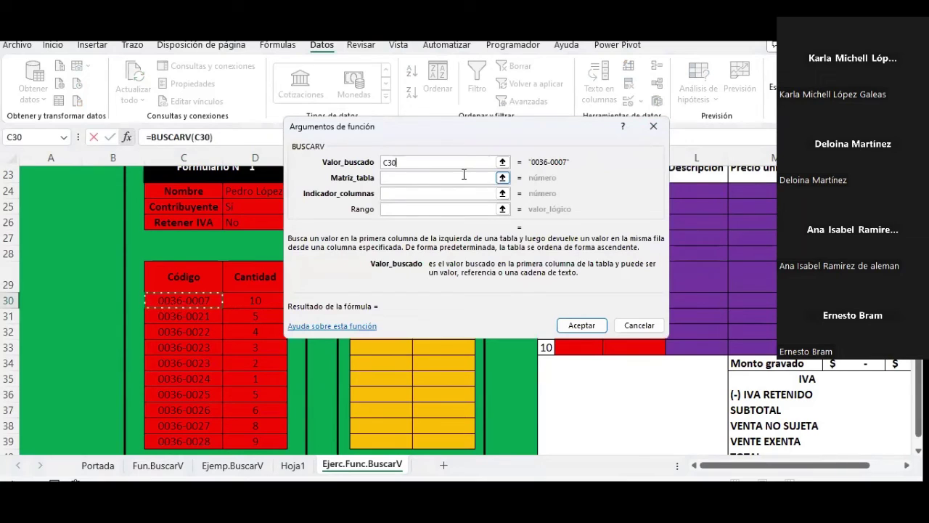
Set the BUSCARV table range to the absolute range $C$9:$E$19 from Tabla N°1
left_click(501, 178)
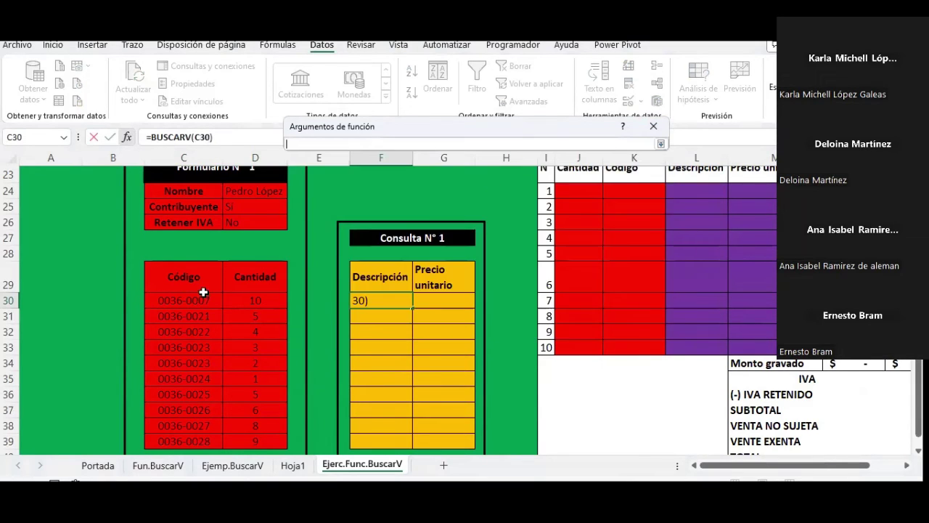
scroll(203, 292, "up", 5)
scroll(185, 283, "up", 1)
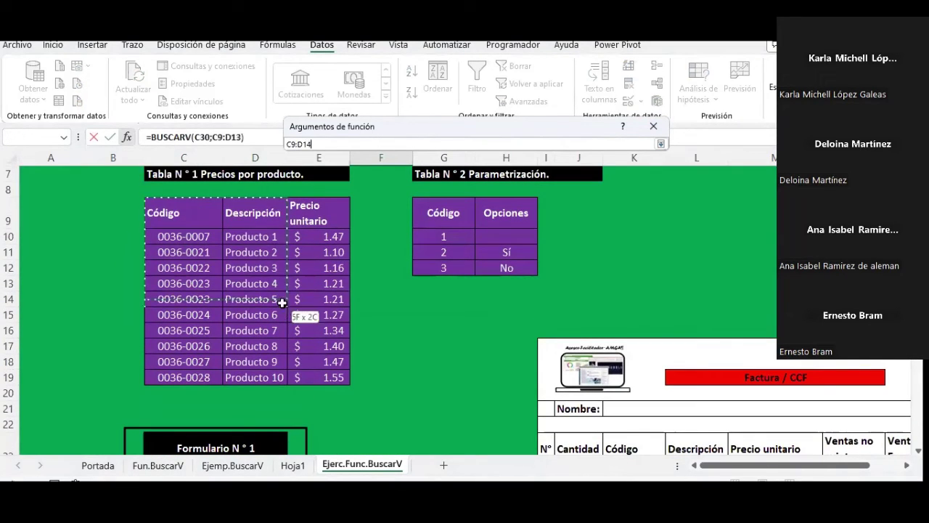
left_click_drag(190, 214, 332, 377)
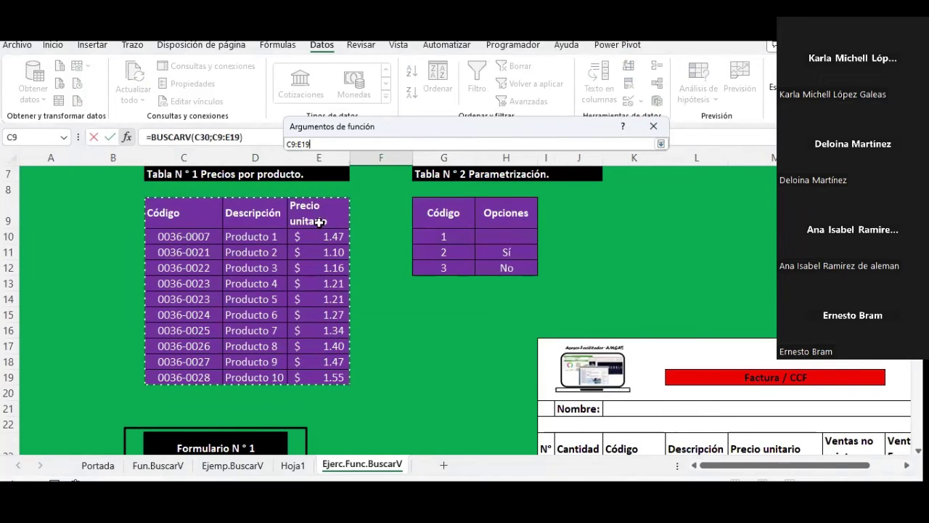
scroll(289, 257, "down", 3)
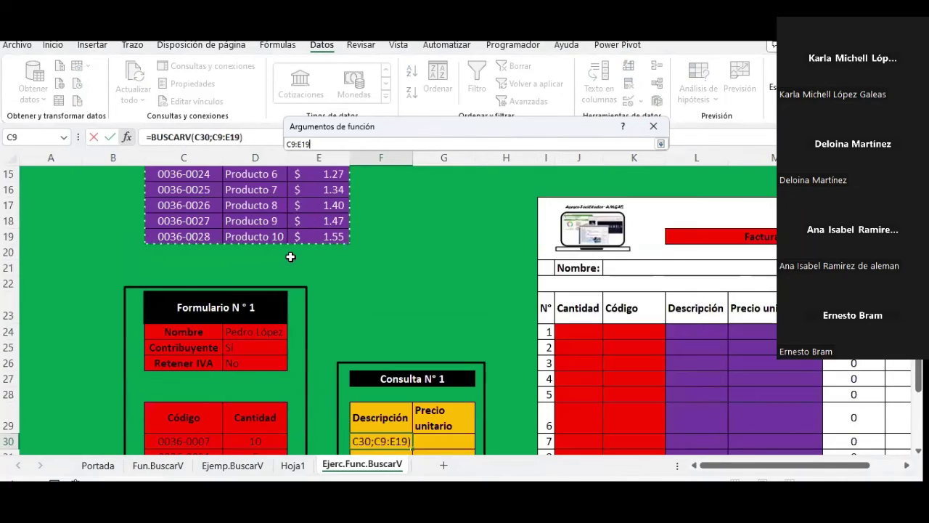
scroll(285, 255, "down", 1)
scroll(284, 255, "down", 2)
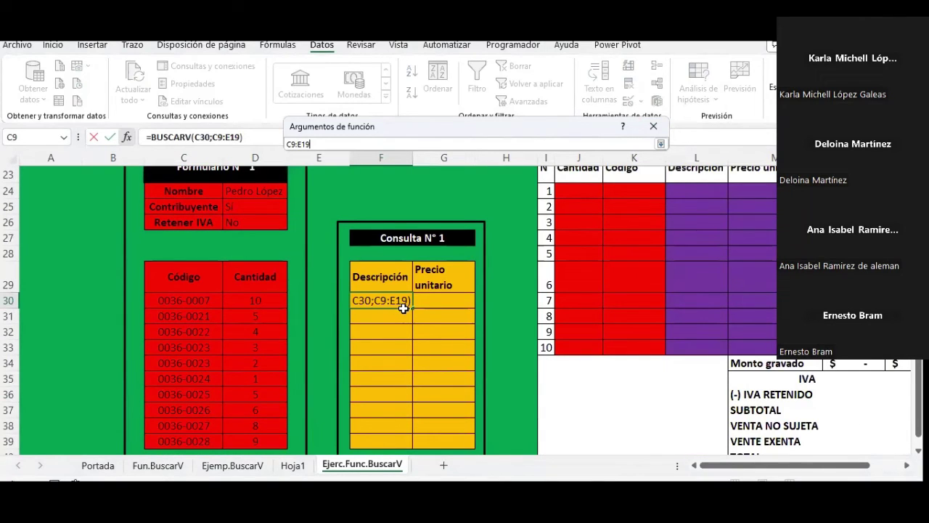
scroll(263, 275, "up", 1)
scroll(261, 272, "up", 5)
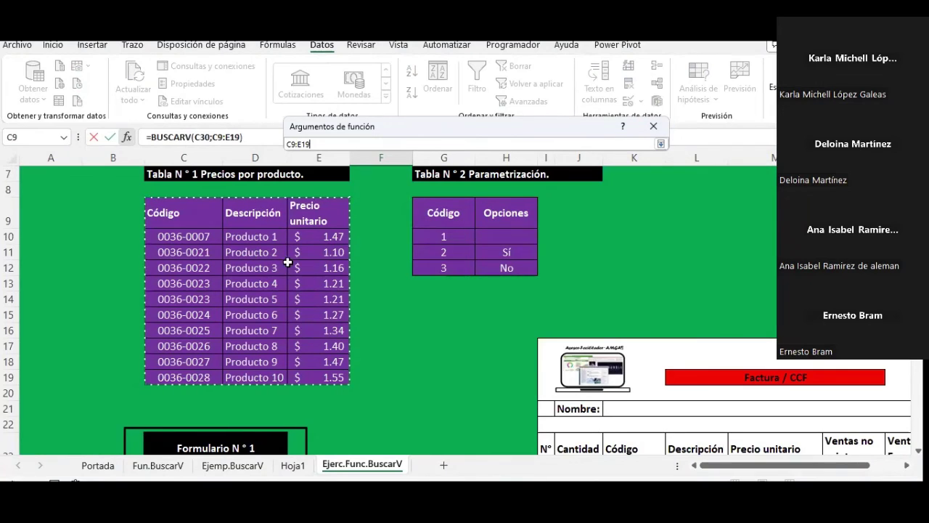
key("F4")
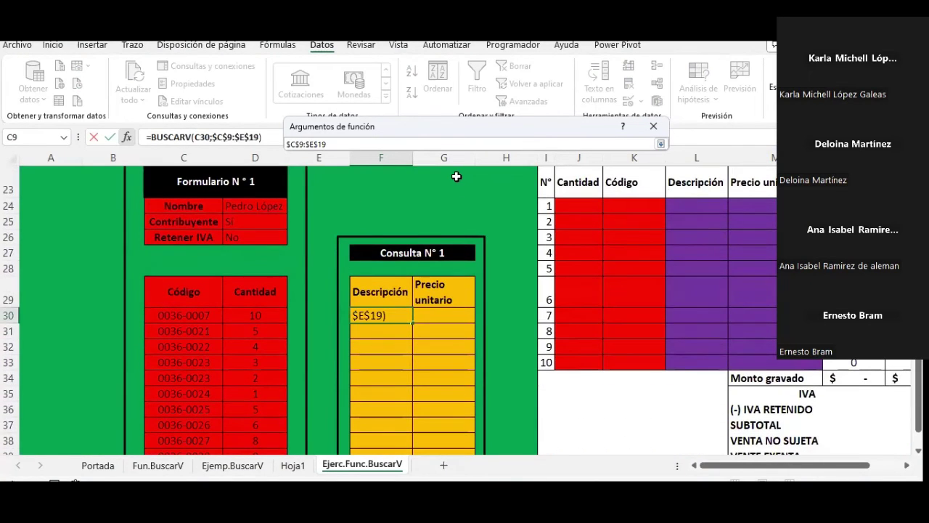
left_click(661, 142)
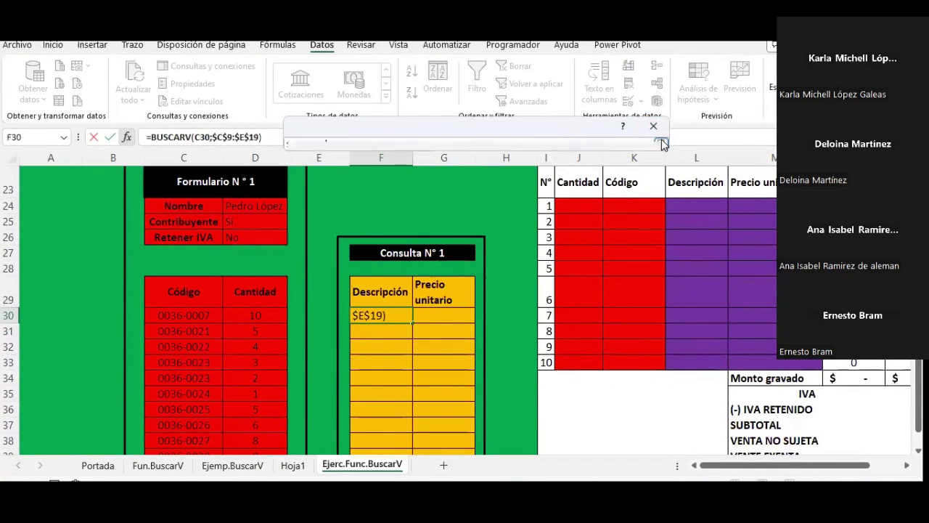
Enter column index 2 and exact match 0, then confirm the formula, returning Producto 1
left_click(419, 194)
type("2")
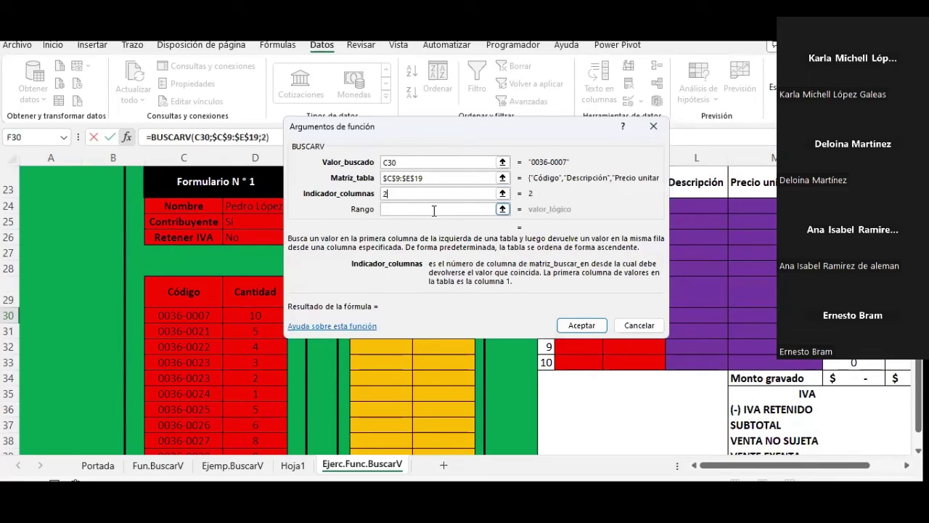
left_click(434, 209)
type("0")
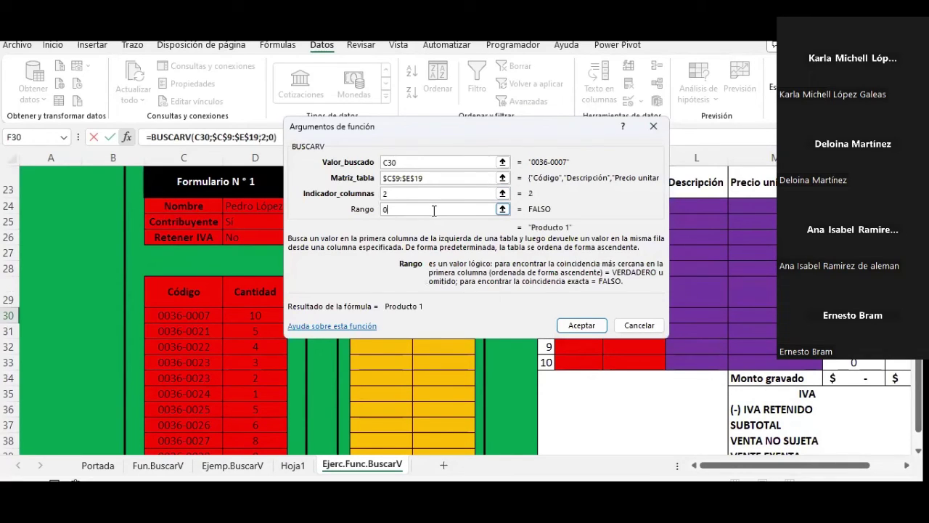
left_click(582, 325)
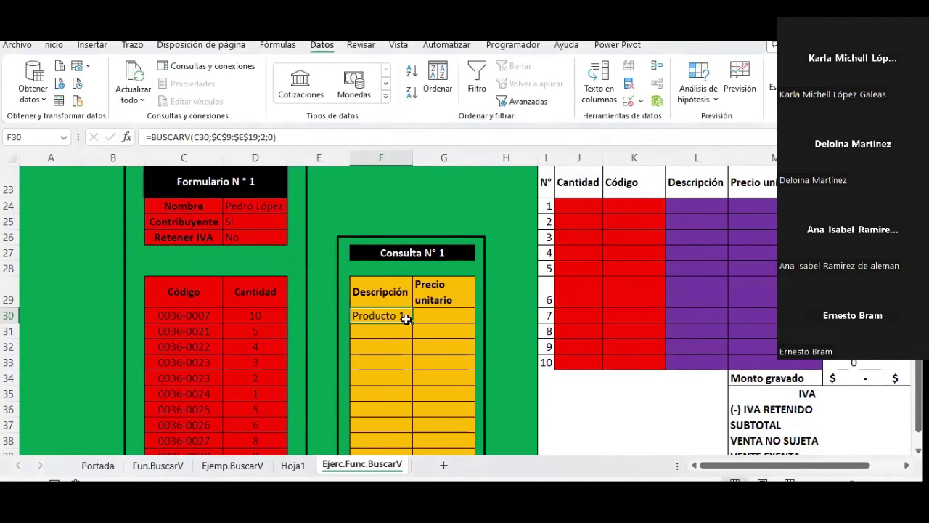
Fill F30's BUSCARV description lookup down to F39
left_click(204, 313)
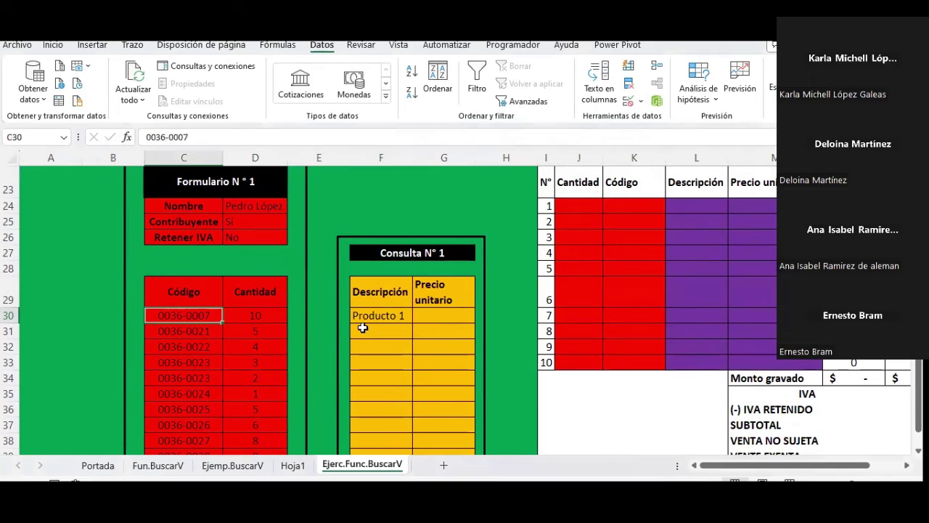
left_click(393, 316)
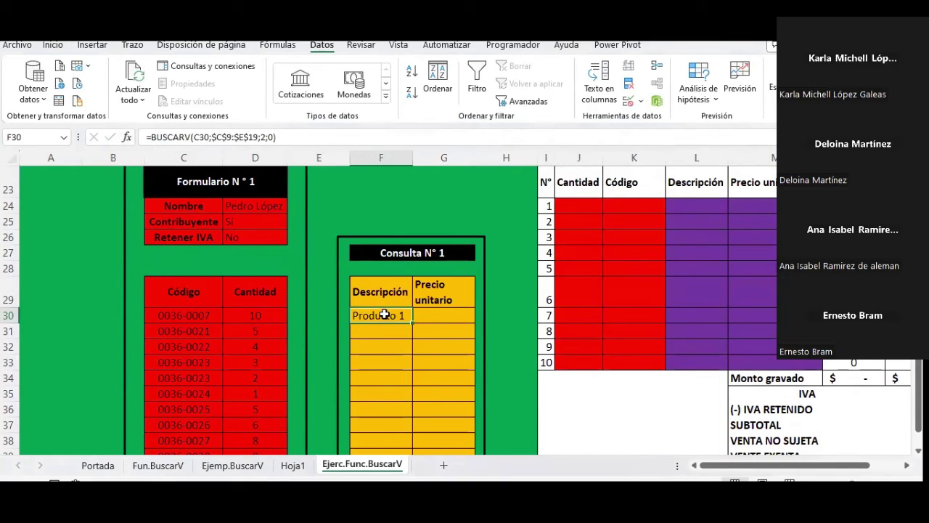
scroll(382, 306, "down", 2)
left_click_drag(412, 229, 406, 367)
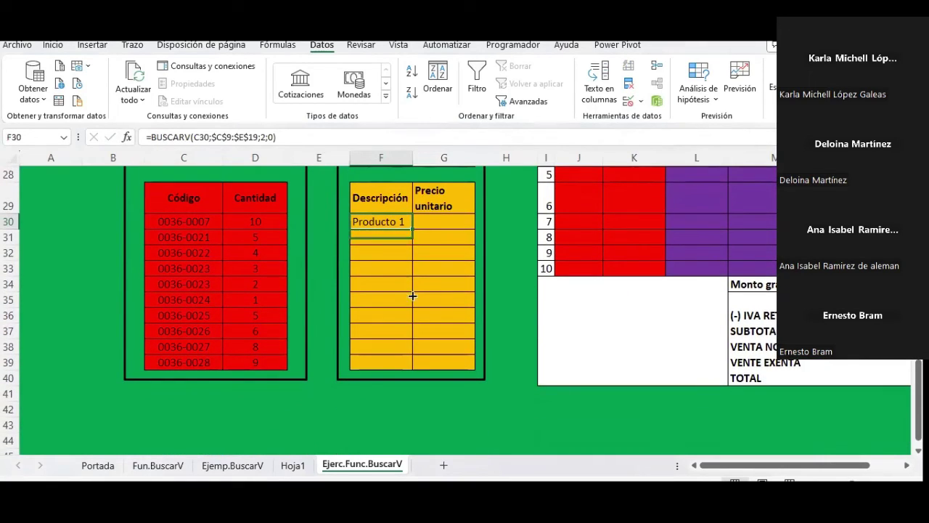
scroll(406, 367, "up", 2)
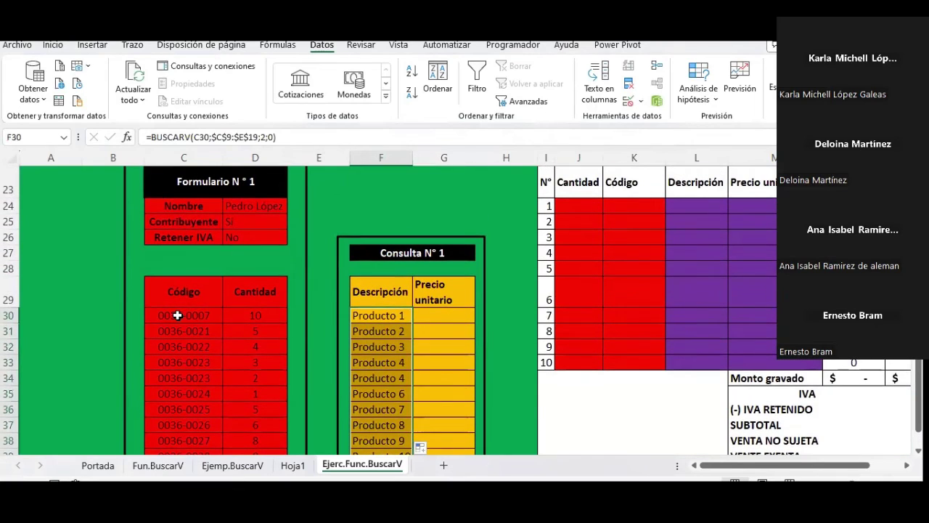
Select F30's full BUSCARV formula text in the formula bar for reuse
left_click(177, 315)
left_click(384, 312)
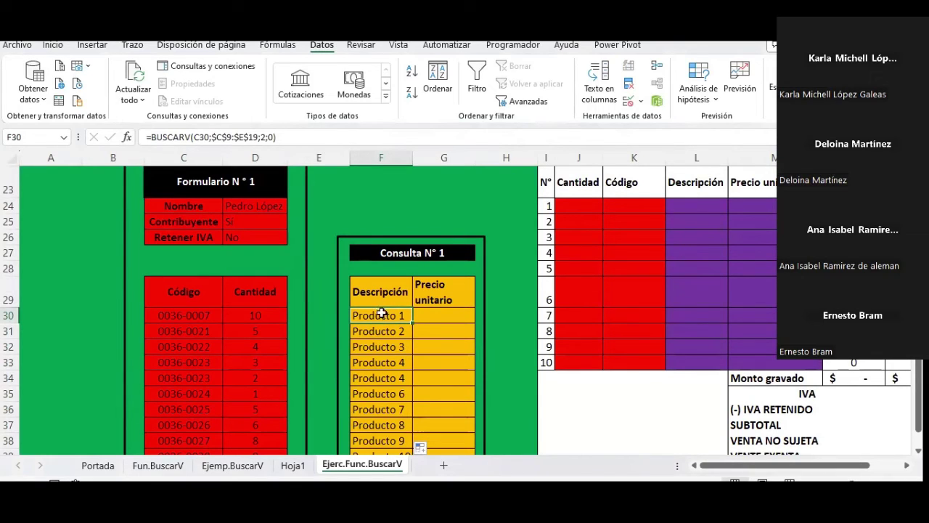
left_click(187, 311)
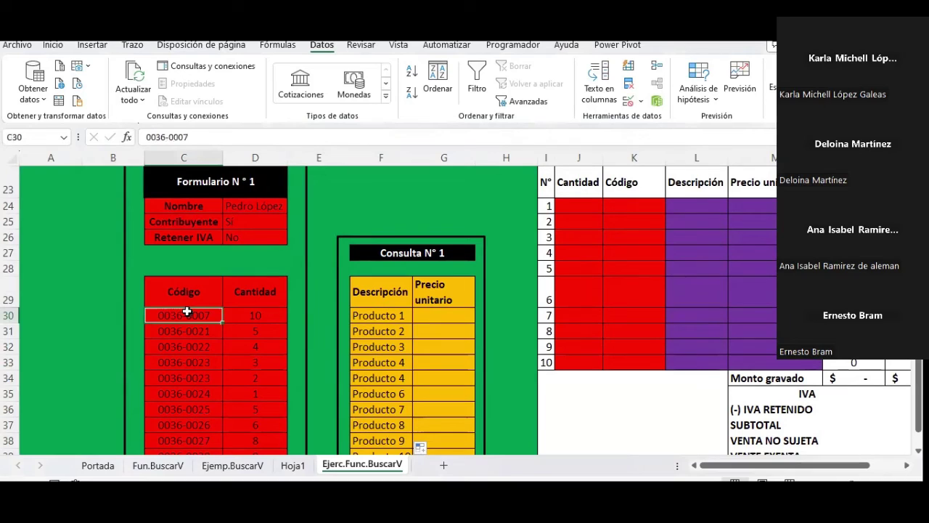
left_click(380, 317)
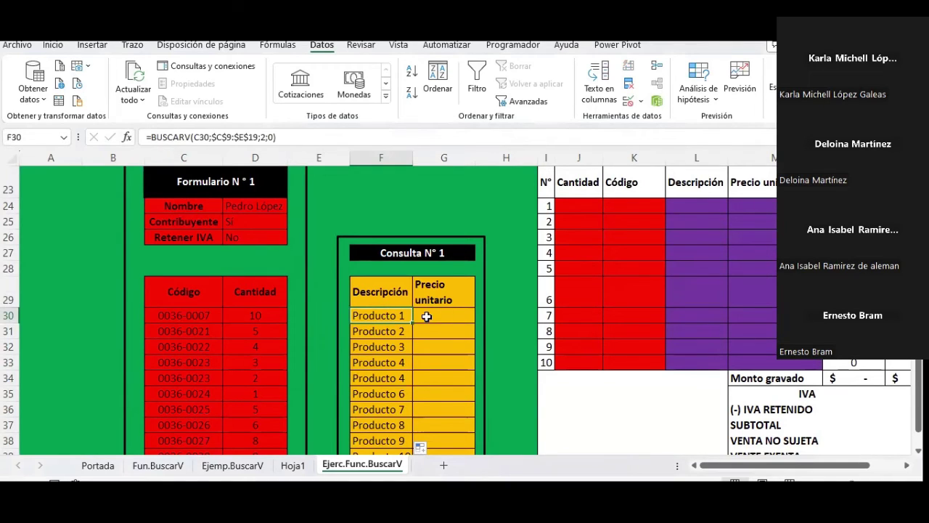
left_click_drag(285, 136, 110, 119)
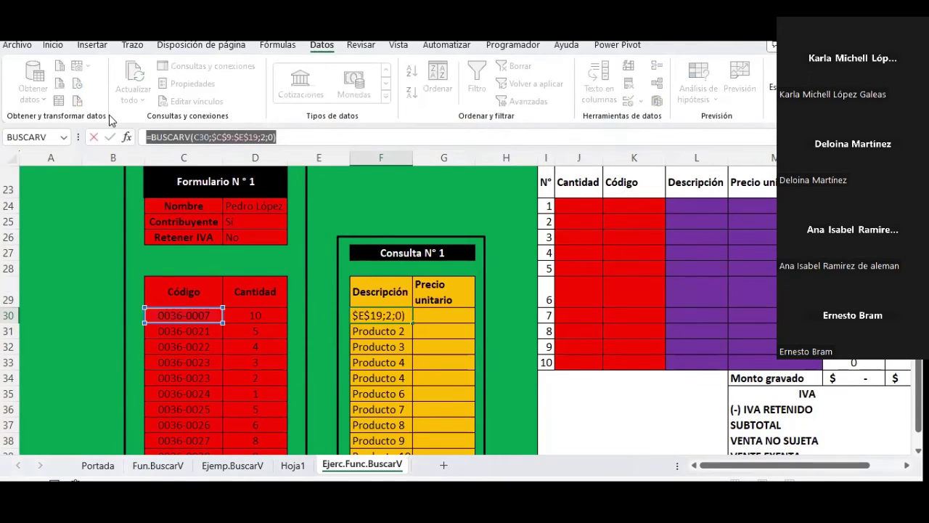
Paste the lookup into G30 as =BUSCARV(C30;$C$9:$E$19;3;0), returning $1.47
type("=")
left_click(434, 313)
key("Escape")
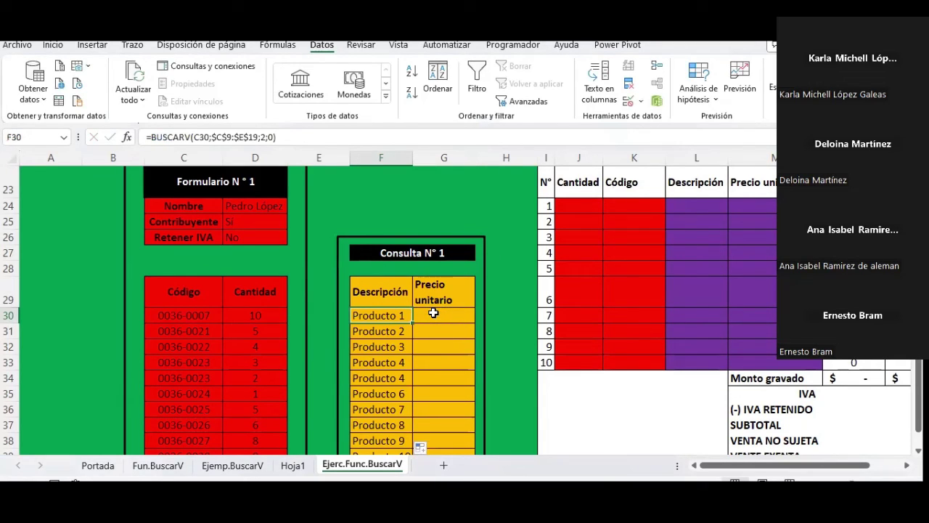
double_click(433, 313)
key("ctrl+v")
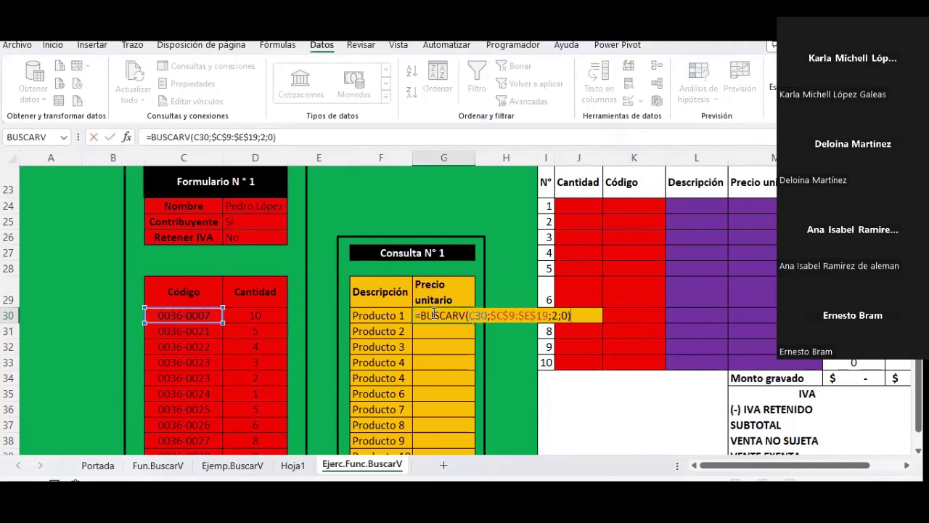
scroll(360, 305, "up", 4)
scroll(357, 303, "up", 1)
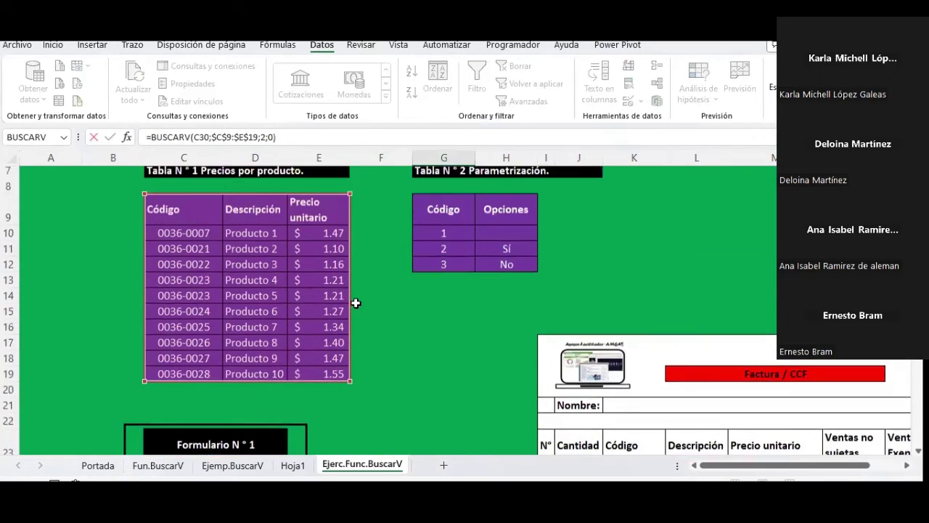
scroll(359, 305, "down", 2)
scroll(365, 307, "down", 2)
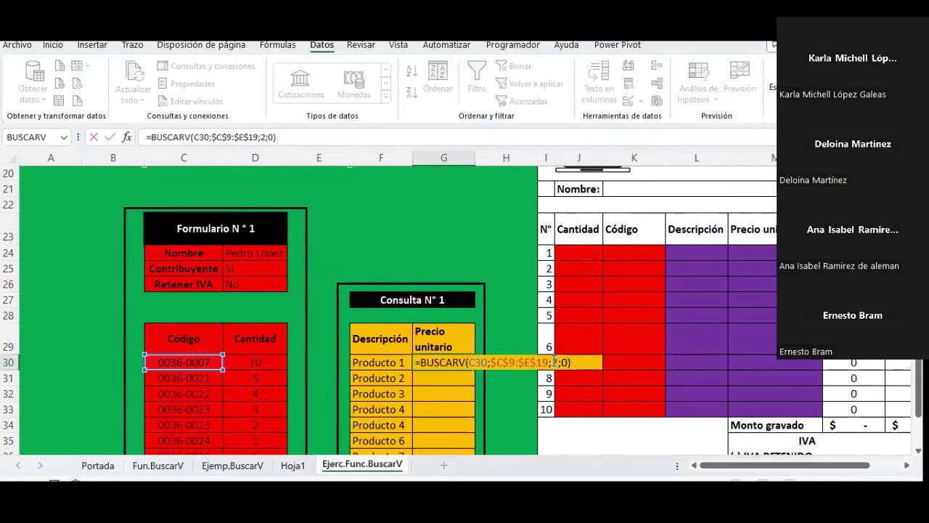
left_click(556, 362)
key("Return")
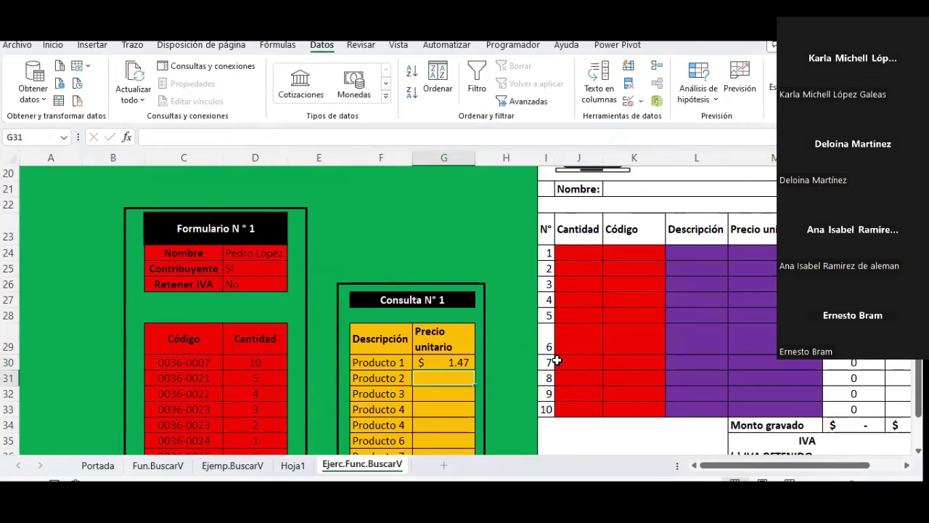
Fill G30's price lookup down to G39, showing $1.47 through $1.55
scroll(503, 336, "down", 2)
left_click(464, 270)
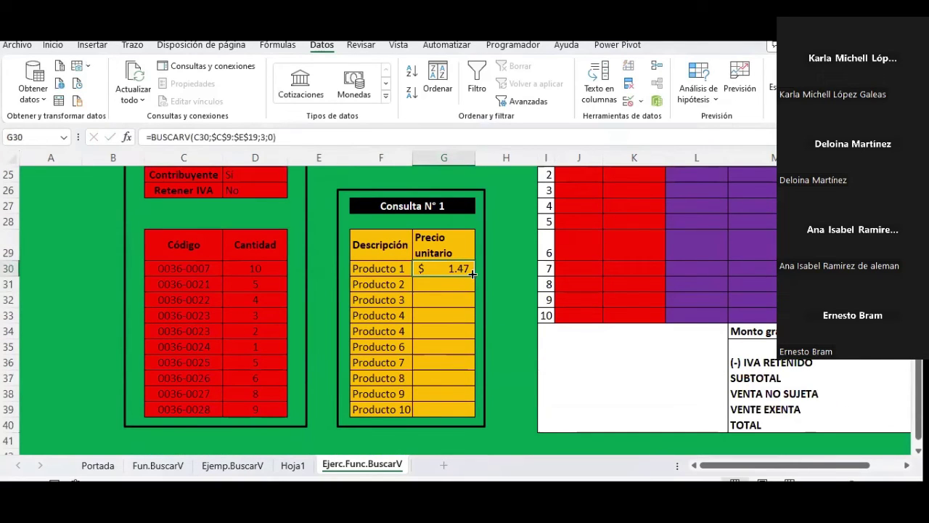
left_click_drag(473, 273, 448, 410)
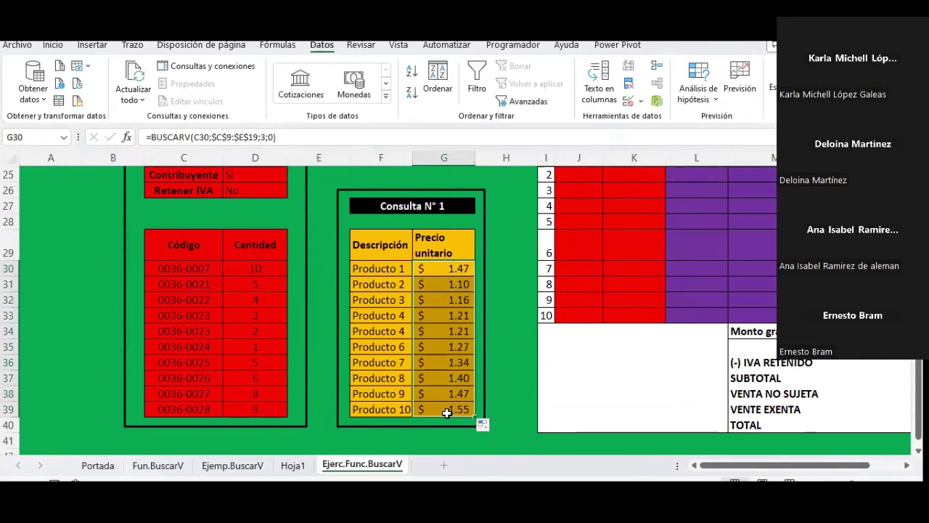
scroll(445, 368, "up", 2)
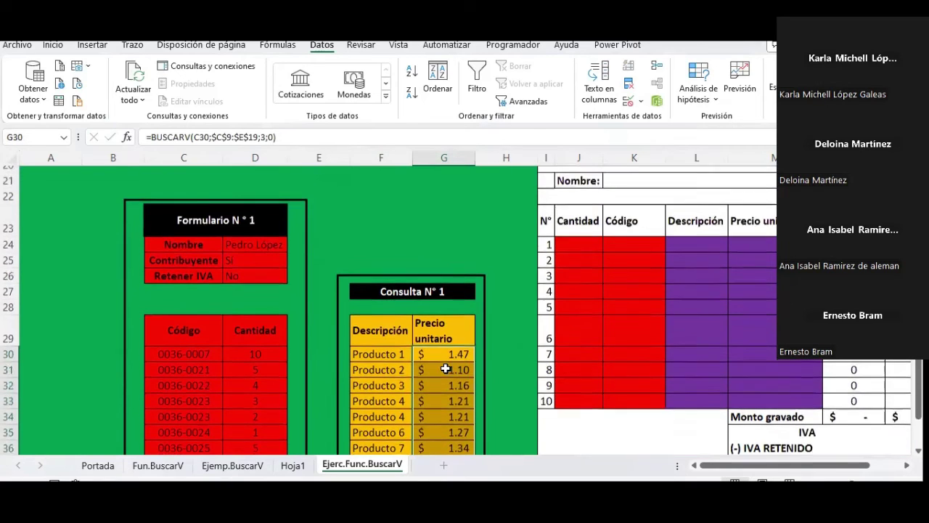
scroll(445, 369, "up", 1)
scroll(445, 369, "up", 1)
scroll(447, 367, "down", 2)
left_click(486, 301)
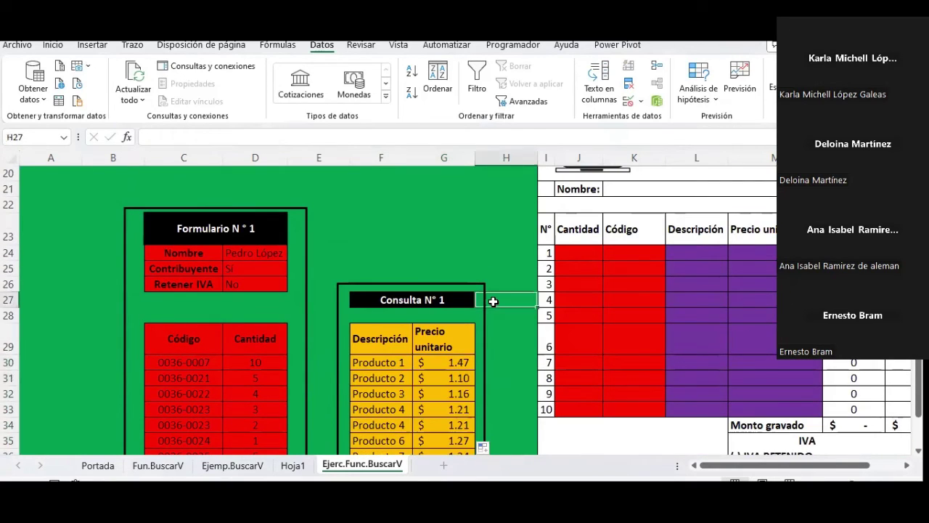
scroll(486, 300, "up", 4)
scroll(476, 301, "up", 3)
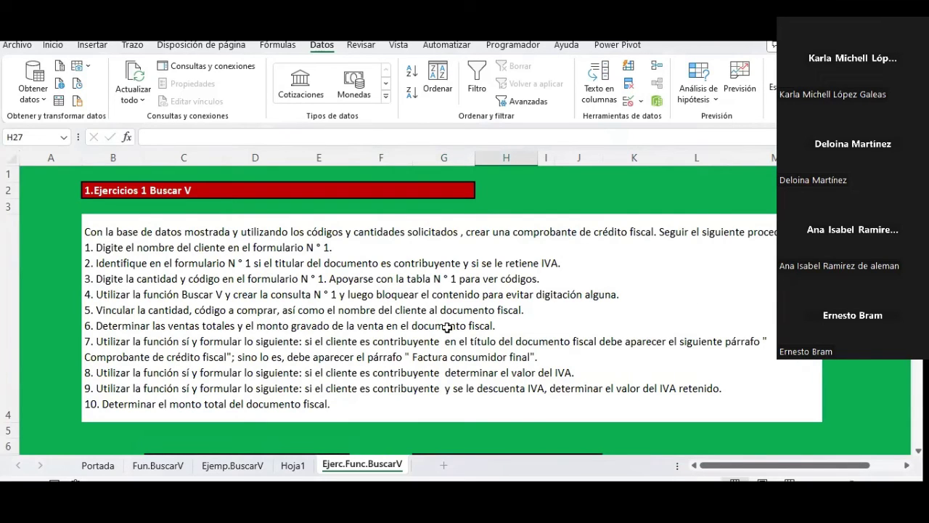
scroll(420, 333, "down", 2)
scroll(421, 312, "down", 6)
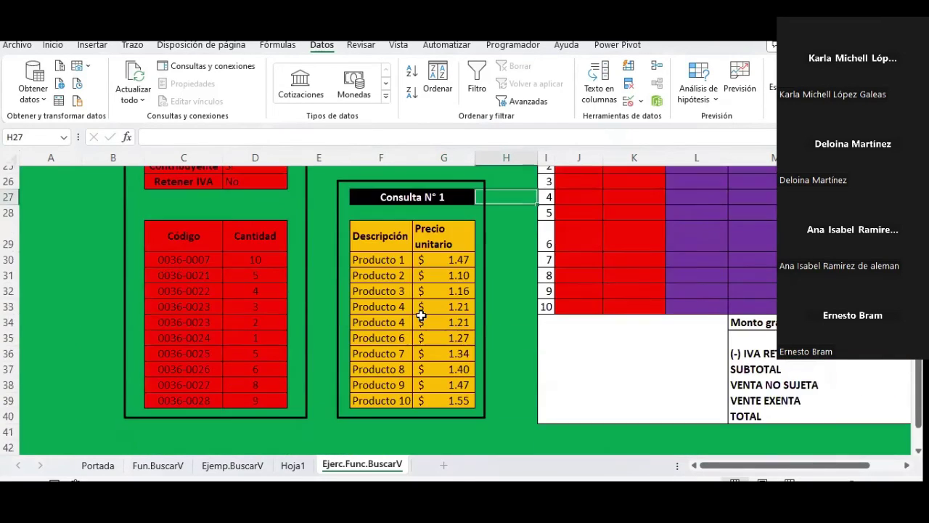
scroll(421, 311, "up", 3)
scroll(284, 290, "up", 3)
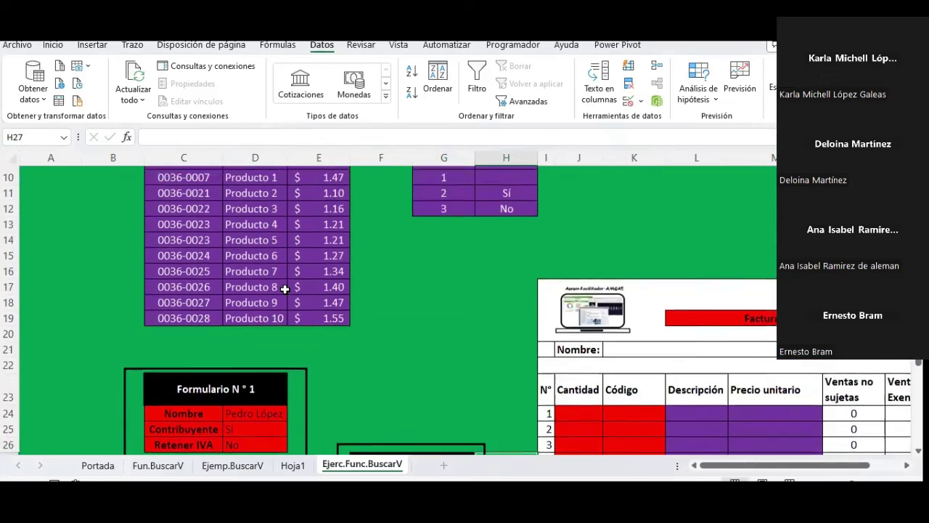
scroll(284, 291, "down", 2)
scroll(276, 290, "down", 3)
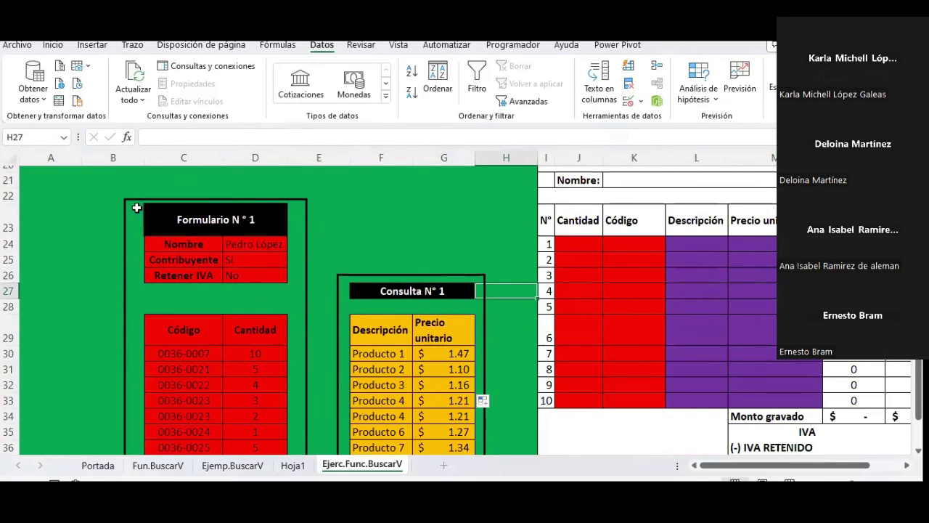
mouse_move(136, 207)
left_mouse_down()
mouse_move(293, 465)
mouse_move(302, 409)
left_mouse_up()
scroll(311, 355, "up", 1)
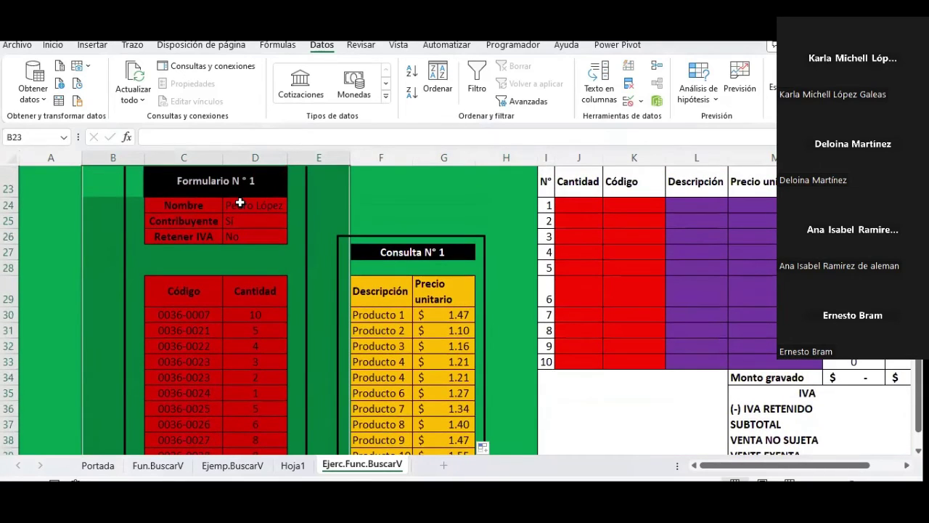
left_click(240, 203)
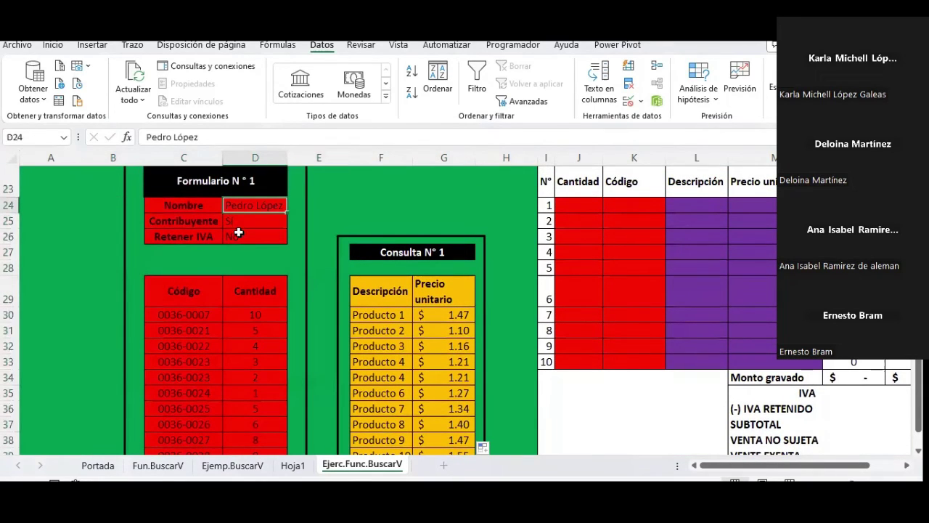
left_click(239, 220)
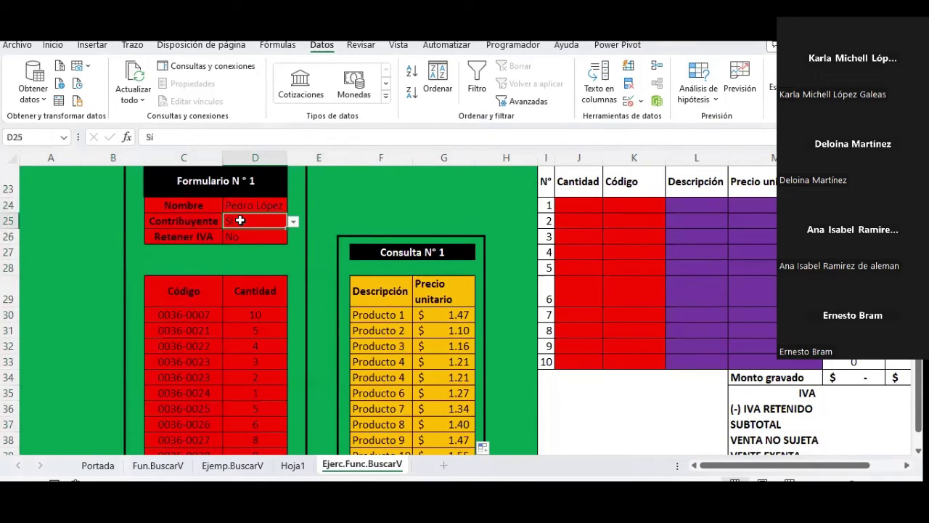
left_click(233, 237)
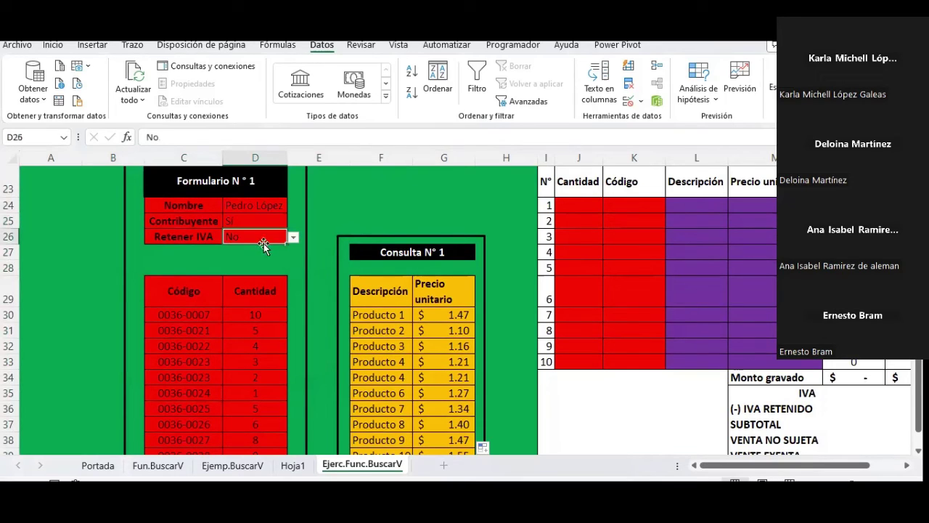
left_click(294, 238)
left_click(246, 270)
scroll(201, 334, "down", 2)
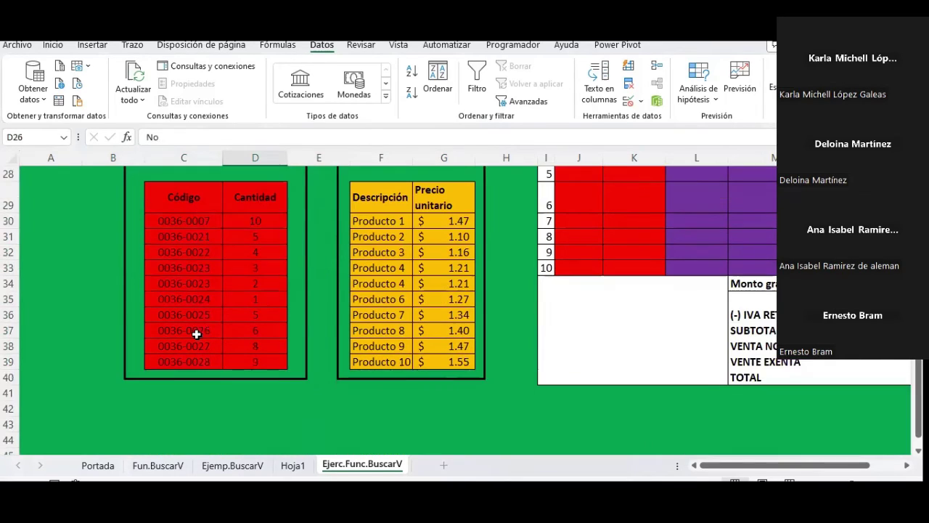
left_click(199, 218)
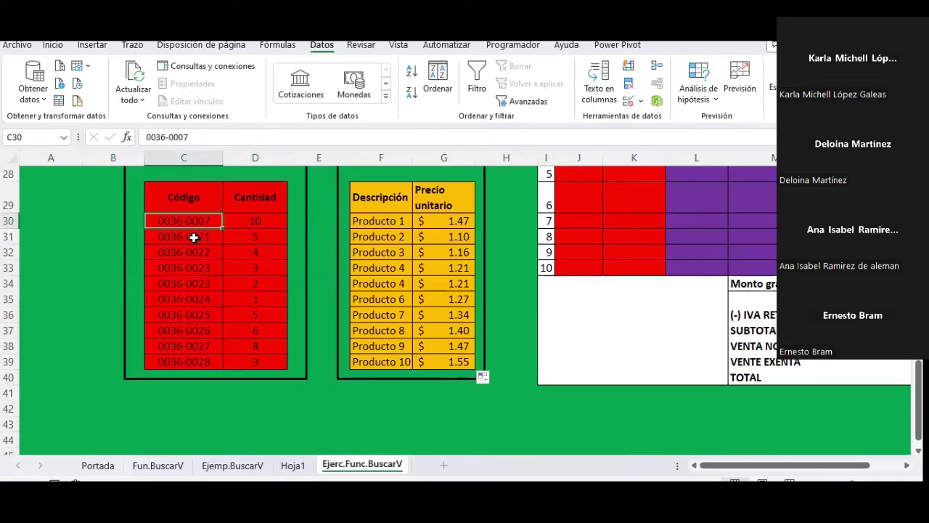
left_click(194, 237)
left_click(204, 253)
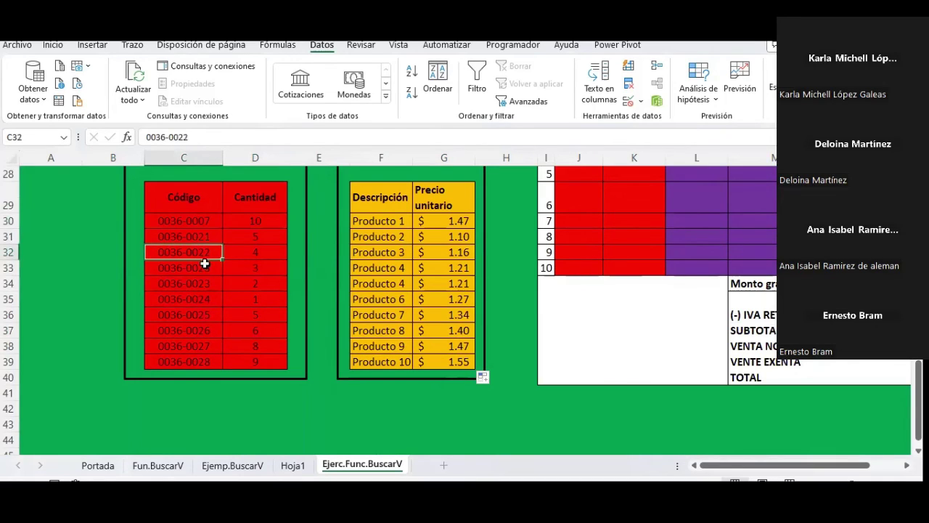
left_click(259, 236)
left_click(257, 267)
left_click(255, 316)
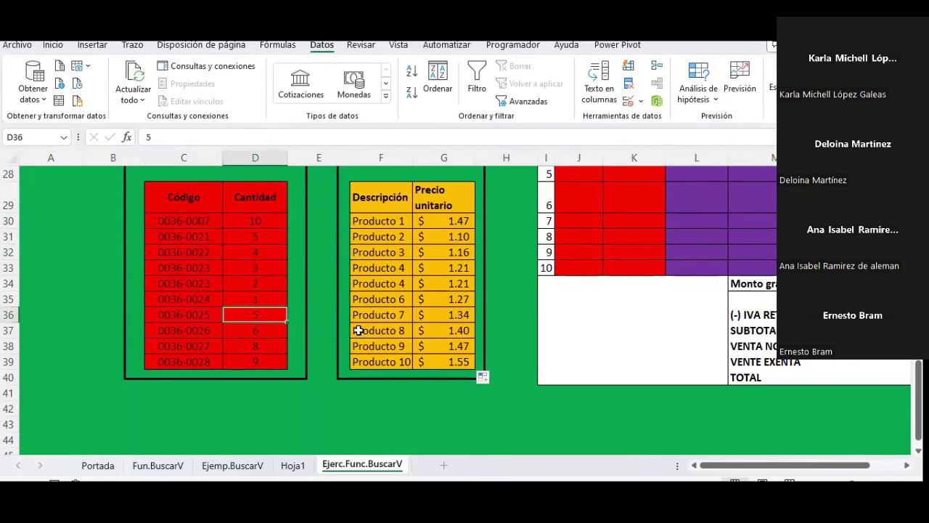
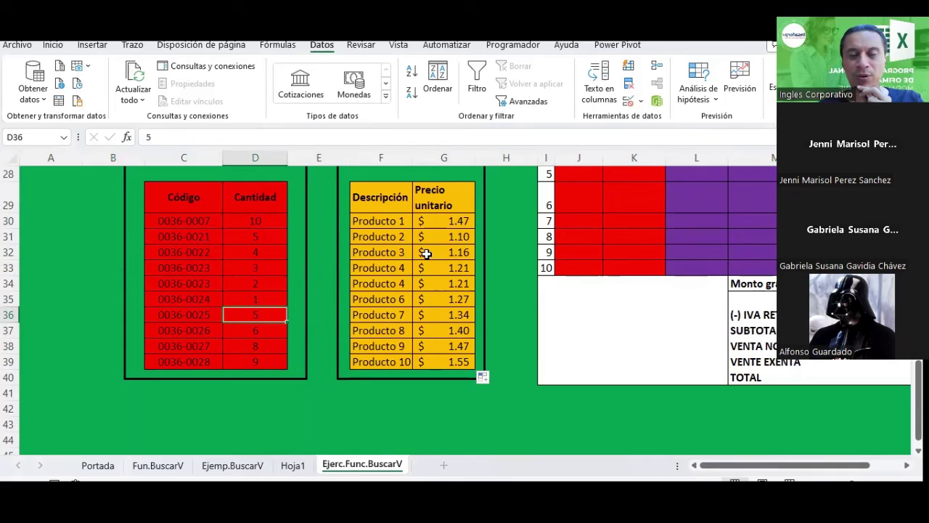
Compare the first description's lookup formula with product code 0036-0007 in the Formulario
scroll(379, 221, "up", 1)
scroll(376, 240, "down", 1)
scroll(376, 243, "down", 1)
left_click(374, 223)
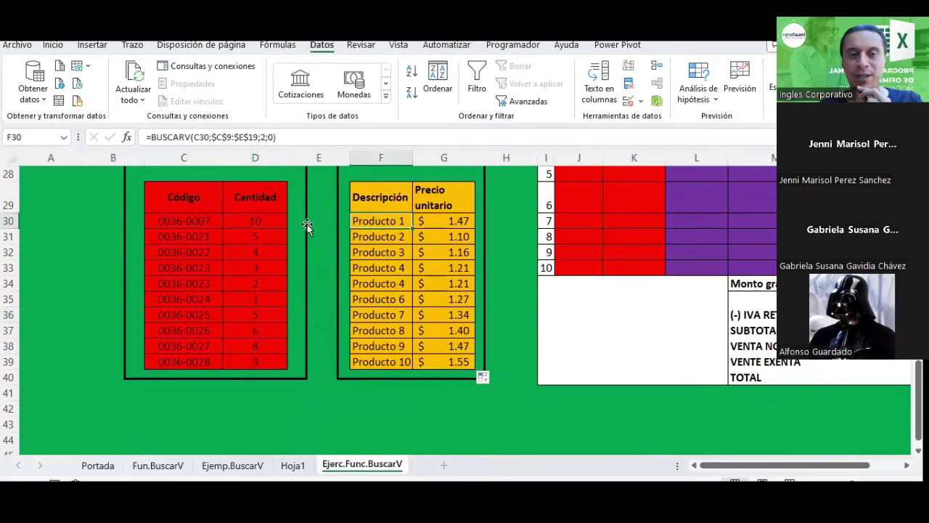
left_click(177, 224)
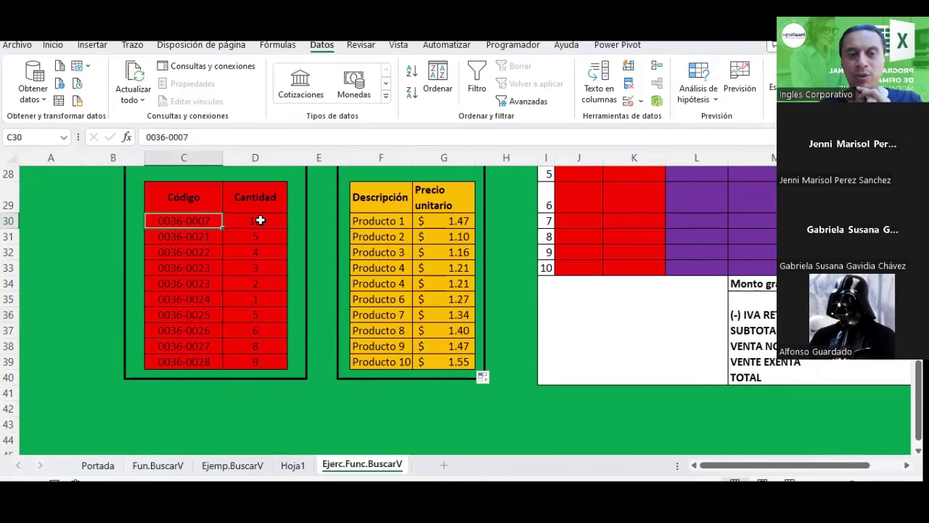
left_click(372, 222)
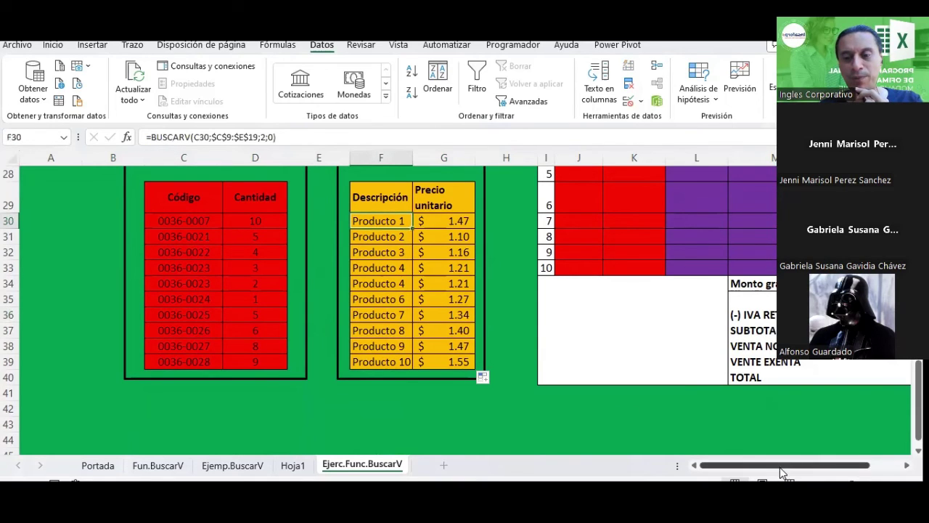
left_click_drag(783, 468, 793, 470)
Select the customer name, then the Nombre label together with its value in the form
scroll(332, 352, "up", 2)
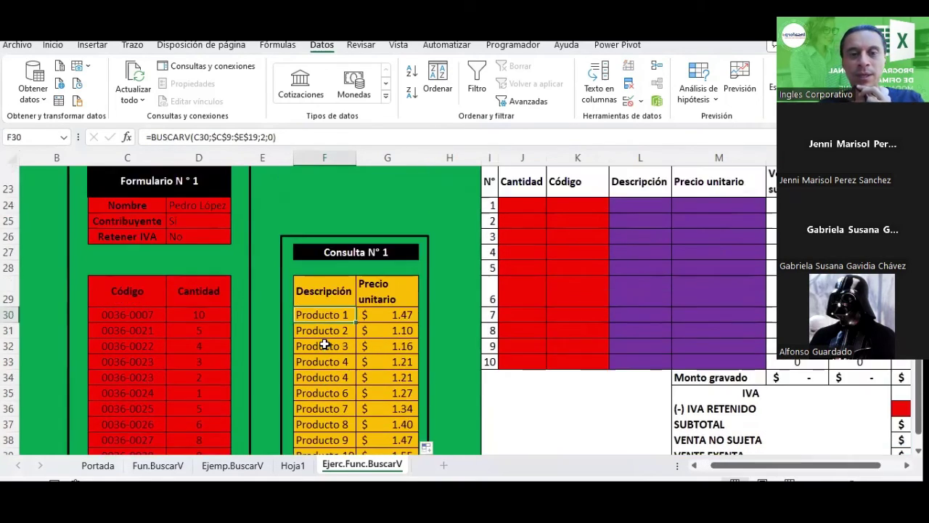
scroll(363, 327, "up", 1)
scroll(385, 314, "down", 1)
scroll(413, 290, "up", 2)
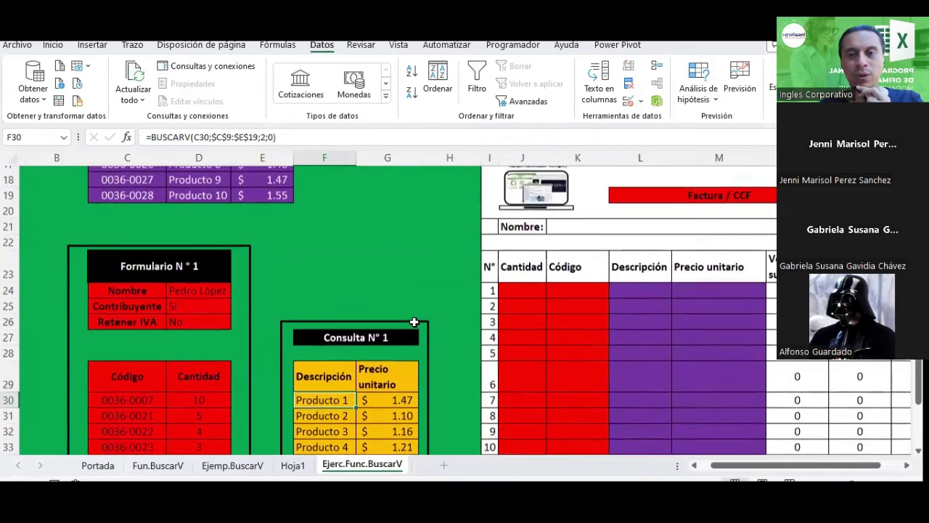
scroll(414, 322, "down", 1)
scroll(414, 321, "down", 1)
scroll(413, 322, "up", 1)
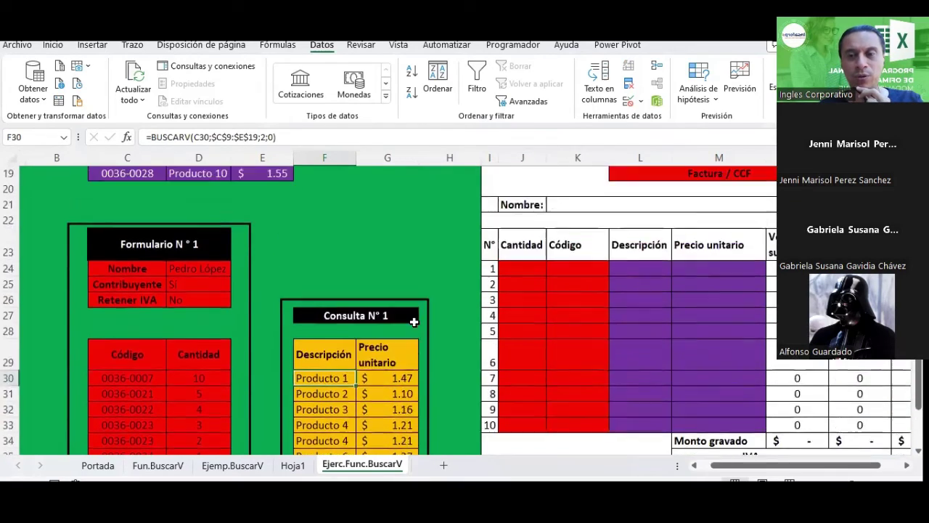
scroll(414, 321, "up", 1)
scroll(414, 321, "up", 1)
scroll(414, 321, "up", 3)
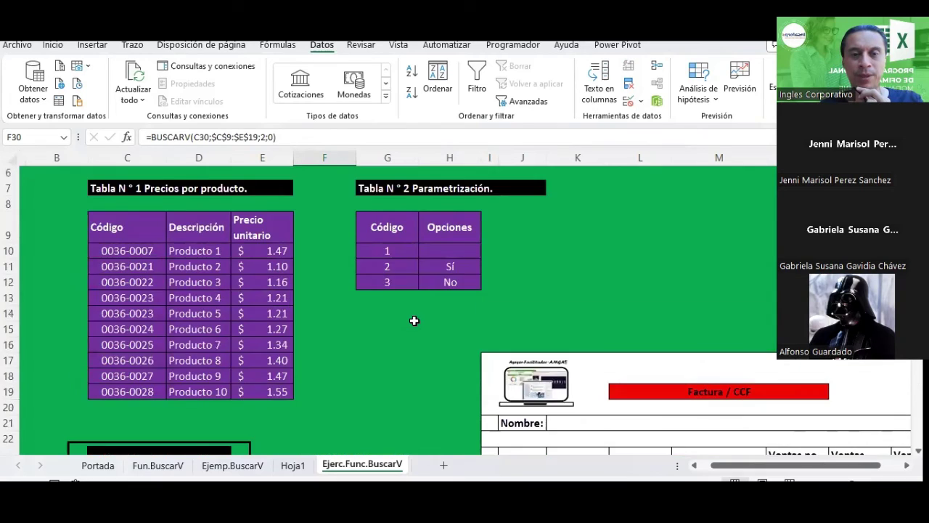
scroll(414, 319, "up", 1)
scroll(414, 316, "down", 4)
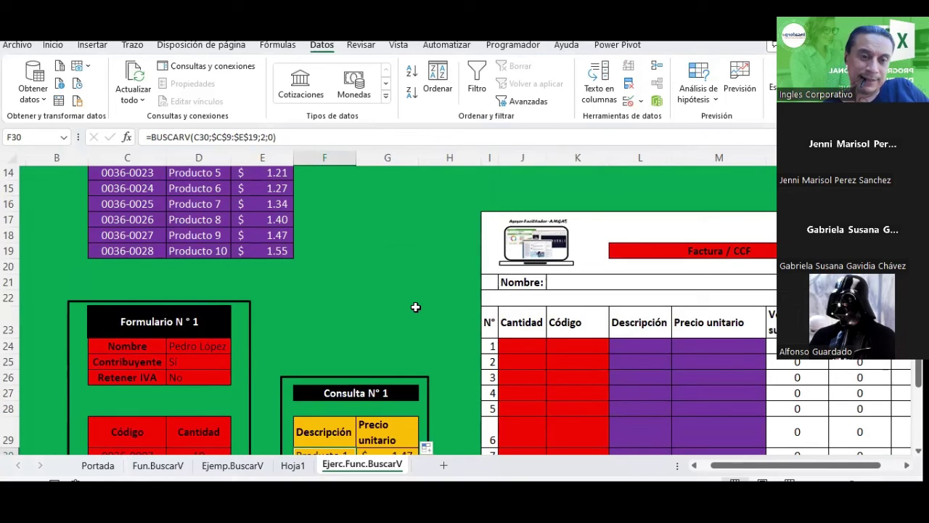
left_click(395, 282)
scroll(398, 282, "down", 2)
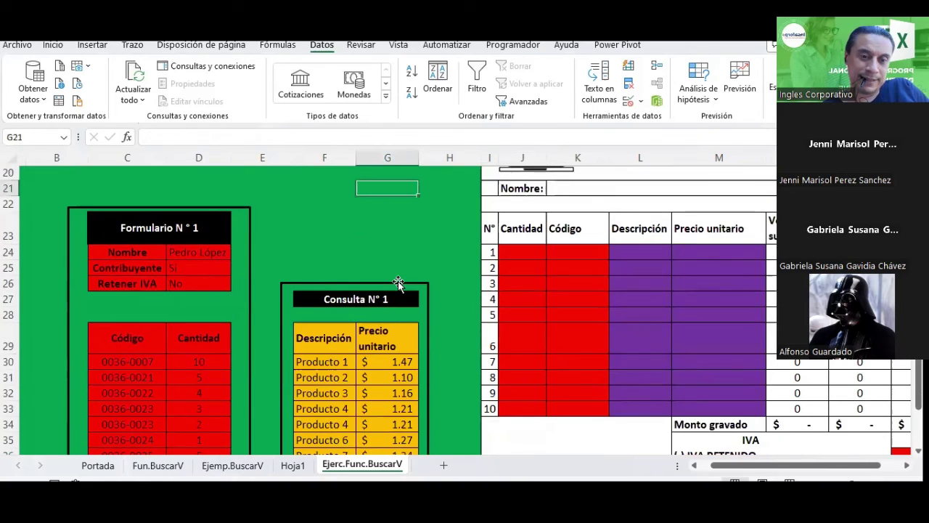
left_click(207, 256)
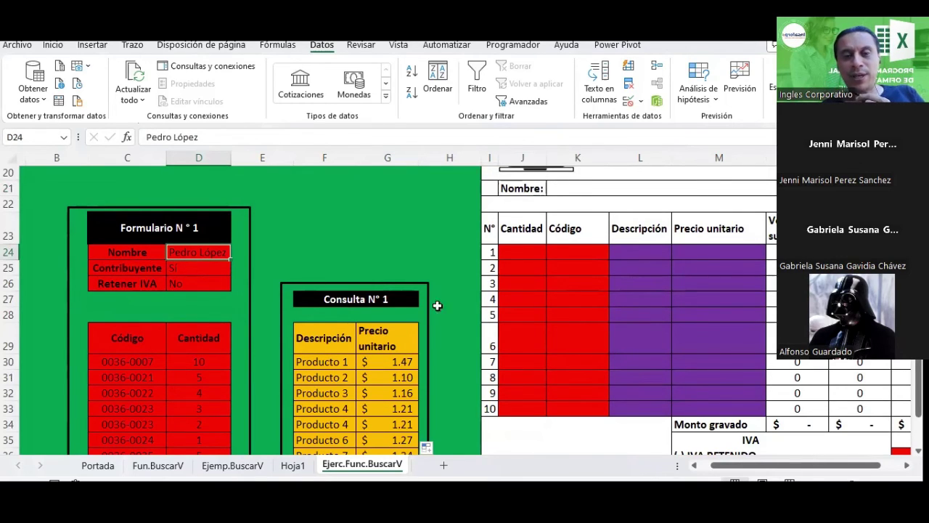
left_click(130, 254)
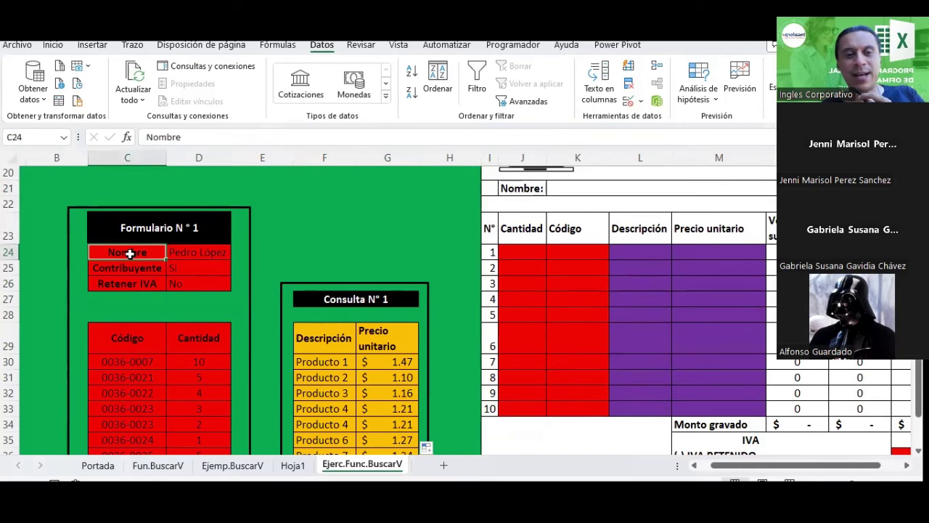
left_click_drag(130, 253, 174, 258)
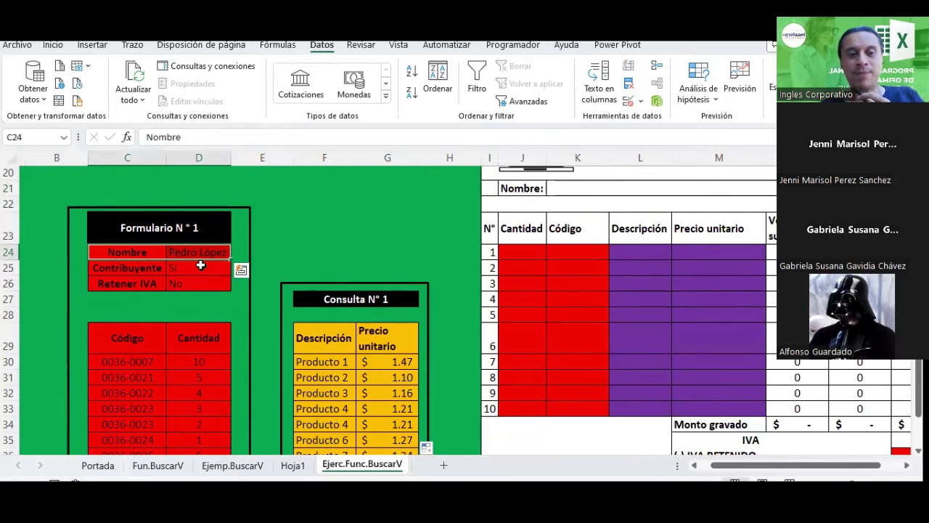
Select the Contribuyente answer Sí in D25 and bring up its Data Validation settings
left_click(200, 265)
left_click(191, 285)
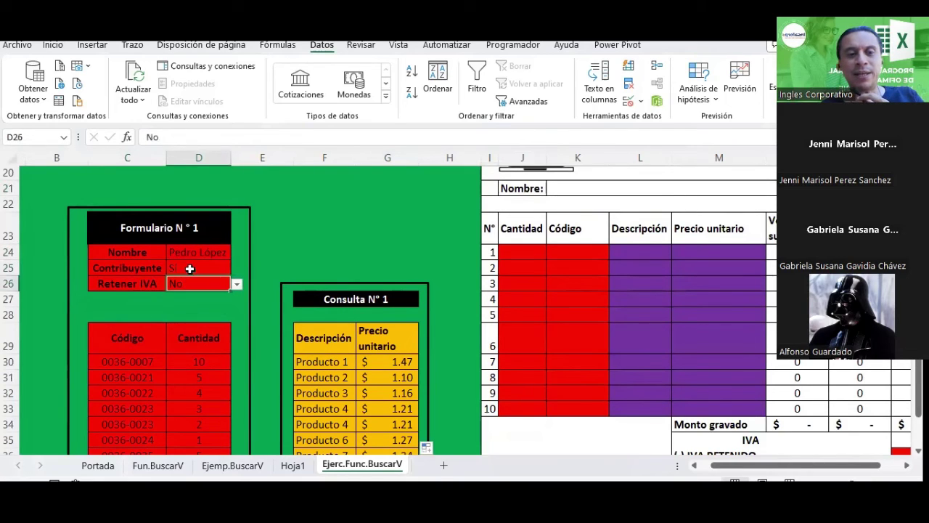
left_click(191, 267)
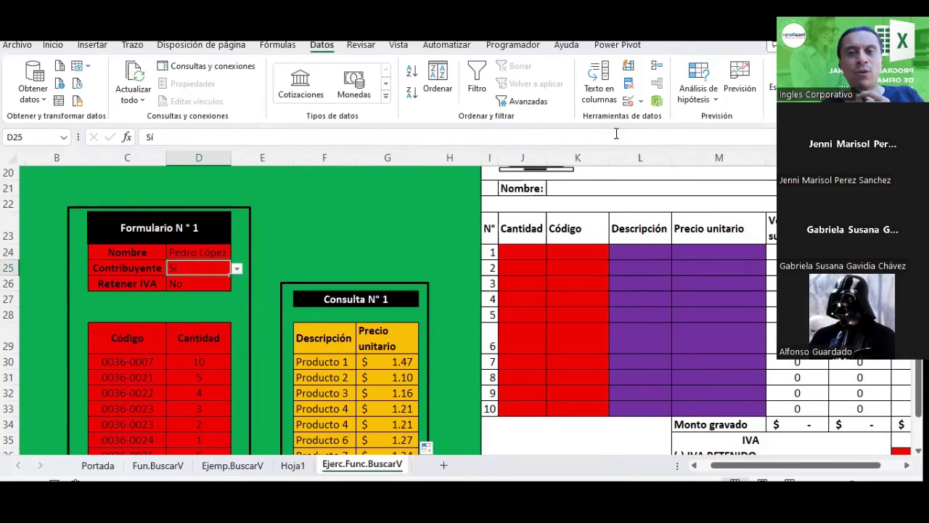
left_click(641, 102)
Cancel the validation dialog unchanged and highlight the Opciones source range H10:H12
left_click(657, 119)
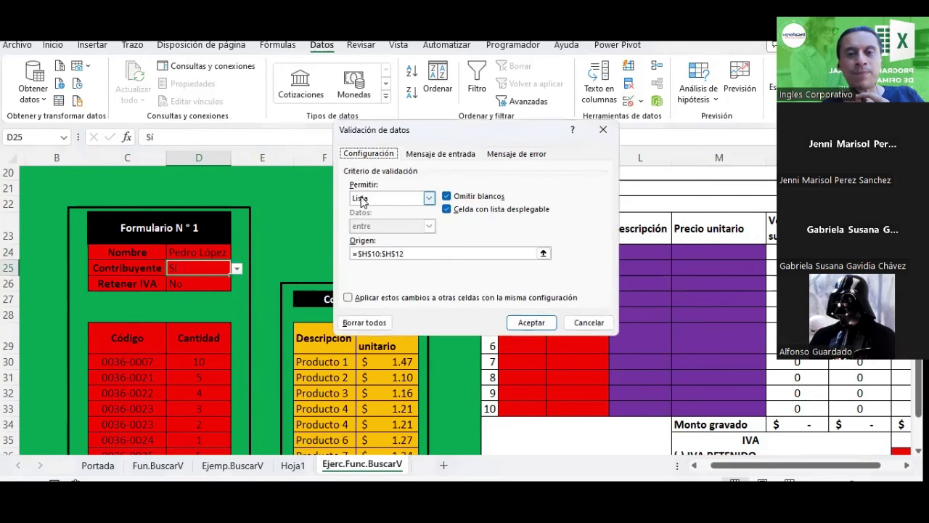
left_click(589, 323)
scroll(508, 305, "up", 1)
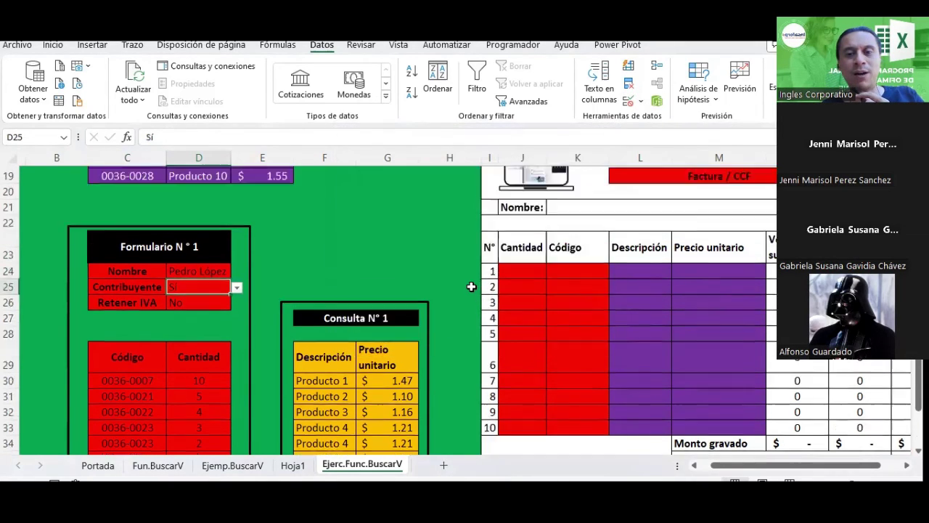
scroll(465, 276, "up", 4)
left_click(442, 252)
left_click_drag(441, 252, 437, 276)
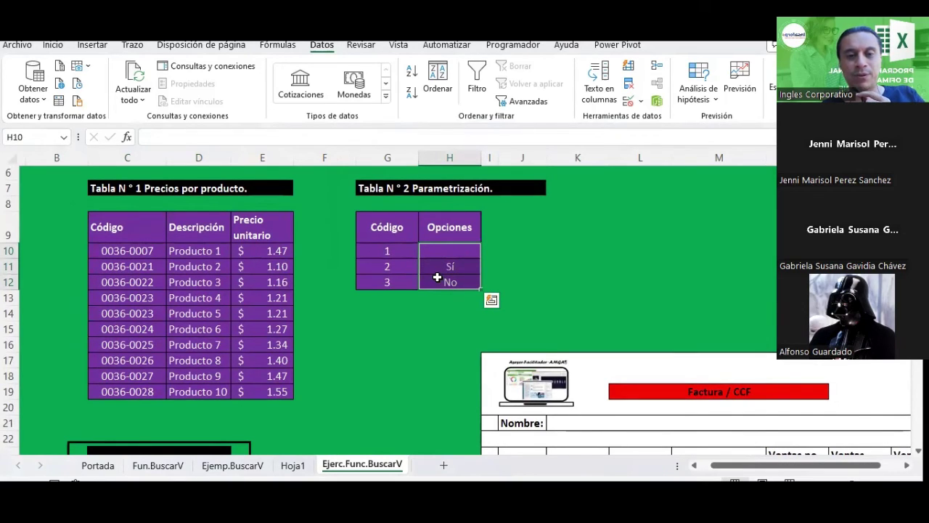
Show the Contribuyente Sí/No choices without changing Sí, then re-highlight H10:H12
scroll(438, 277, "down", 4)
left_click(222, 314)
left_click(237, 315)
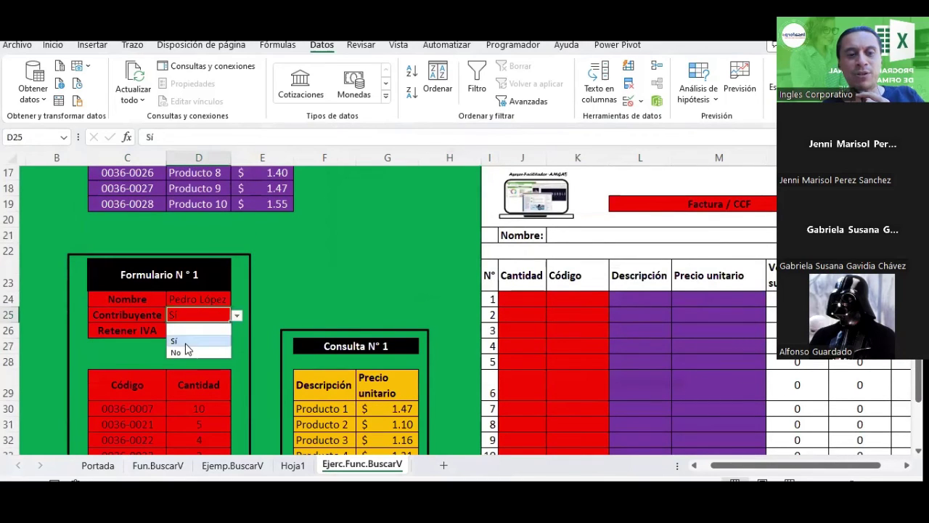
left_click(435, 276)
scroll(429, 276, "up", 2)
scroll(431, 270, "up", 2)
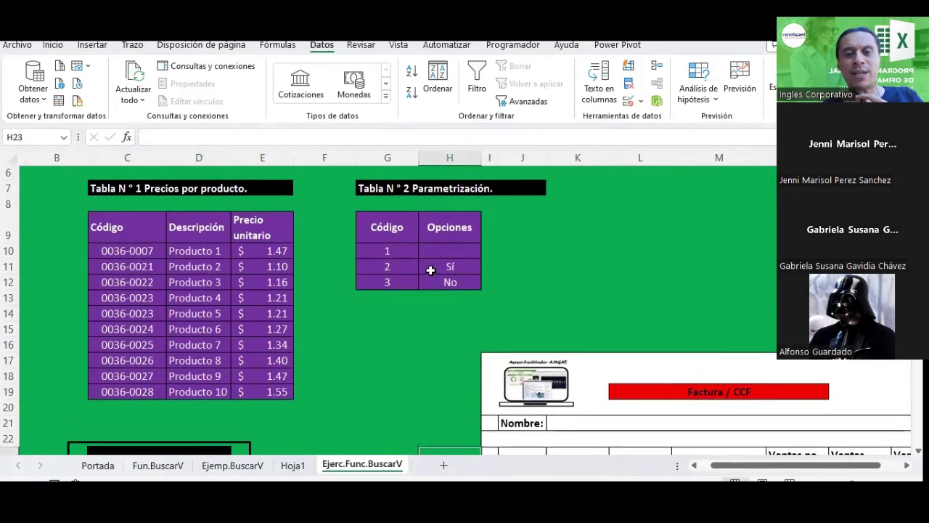
left_click_drag(443, 251, 441, 281)
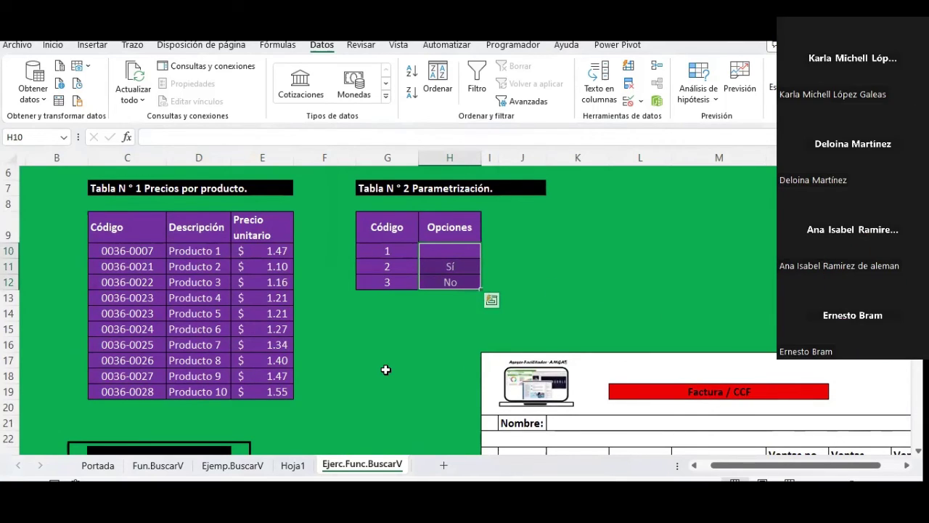
Show the Retener IVA Sí/No choices, keep it as No, and select the customer name
scroll(385, 370, "down", 3)
left_click(324, 342)
left_click(187, 377)
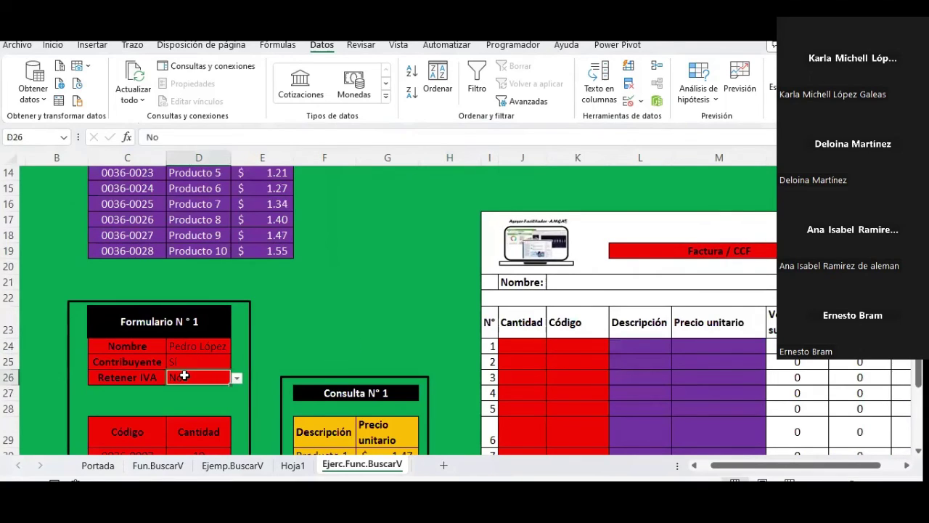
left_click(237, 378)
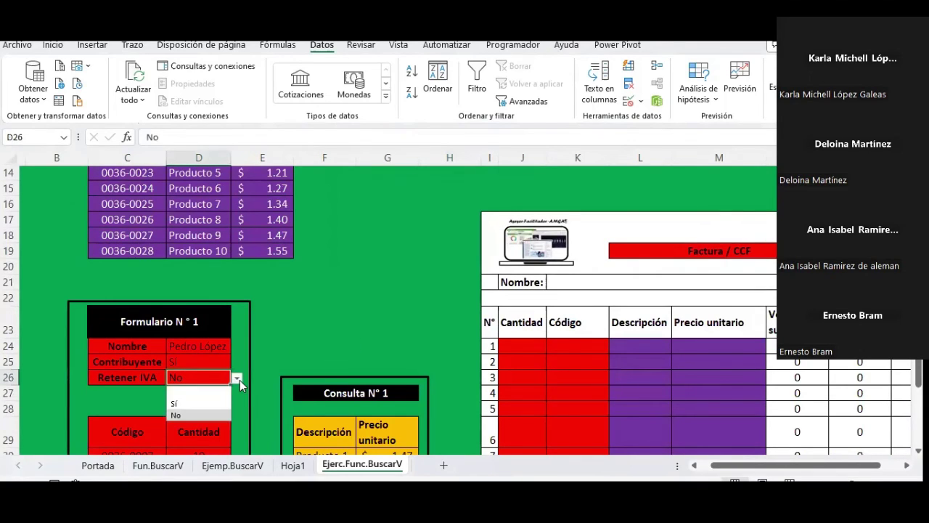
left_click(238, 378)
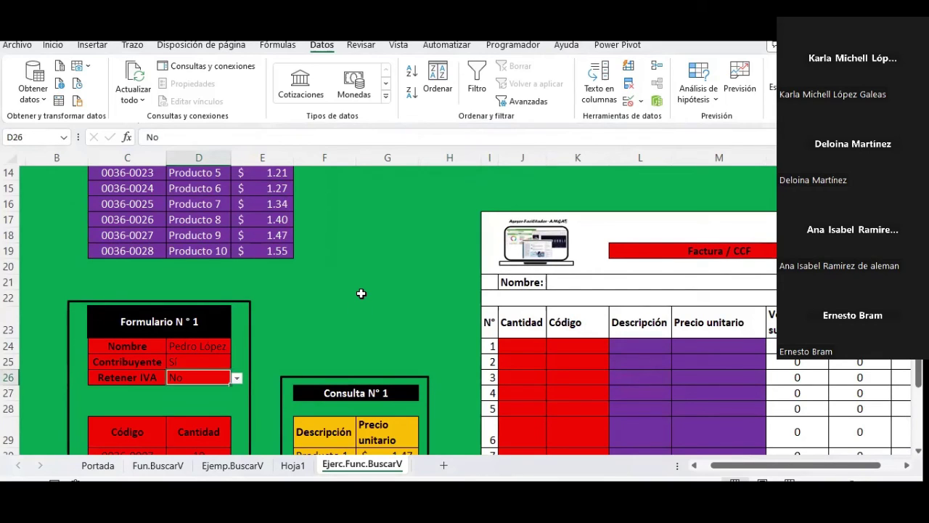
left_click(218, 347)
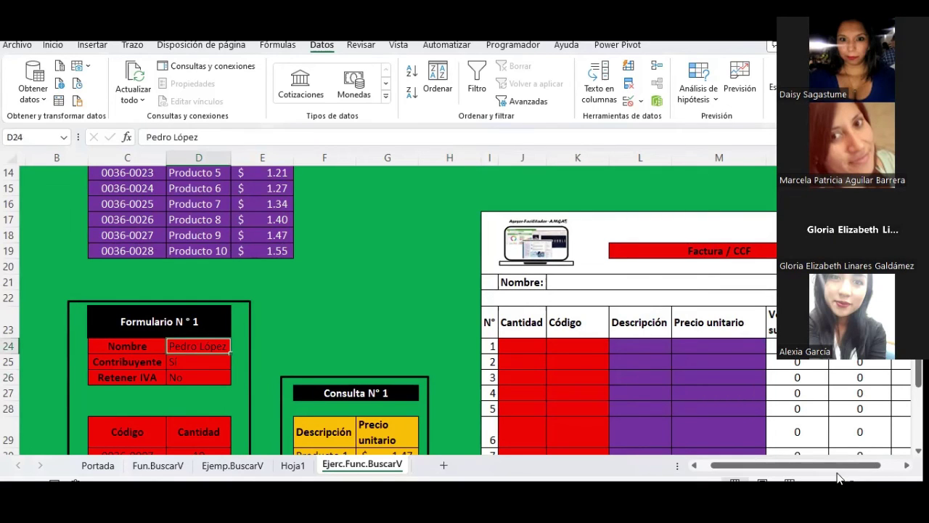
left_click_drag(838, 465, 867, 447)
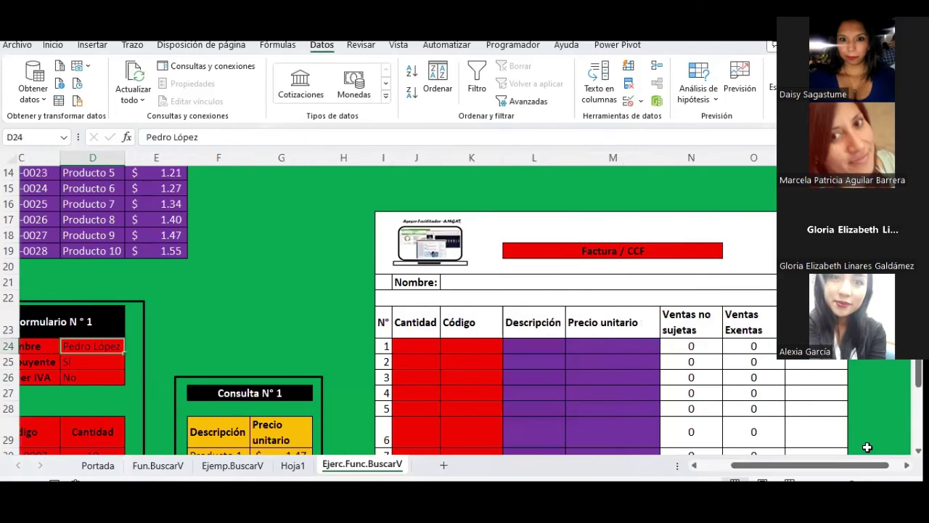
left_click(552, 252)
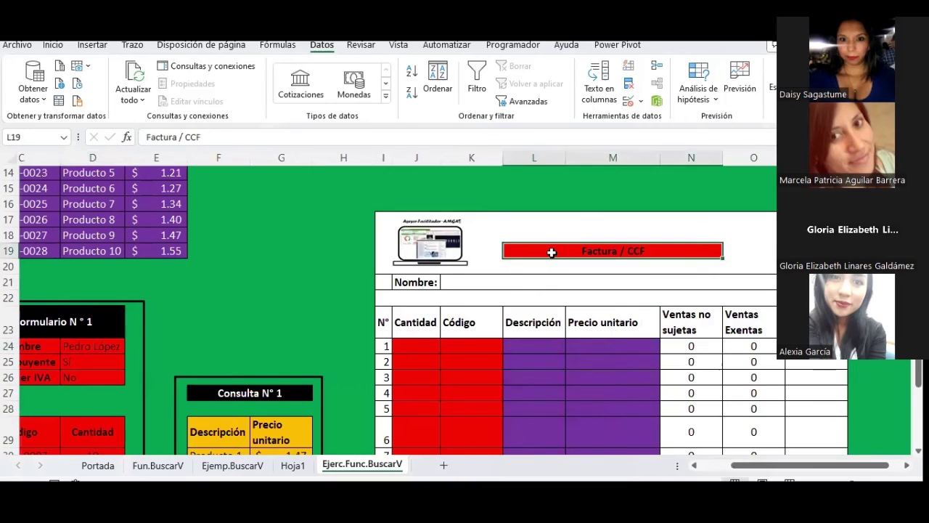
left_click(715, 466)
scroll(452, 325, "down", 3)
scroll(452, 324, "down", 1)
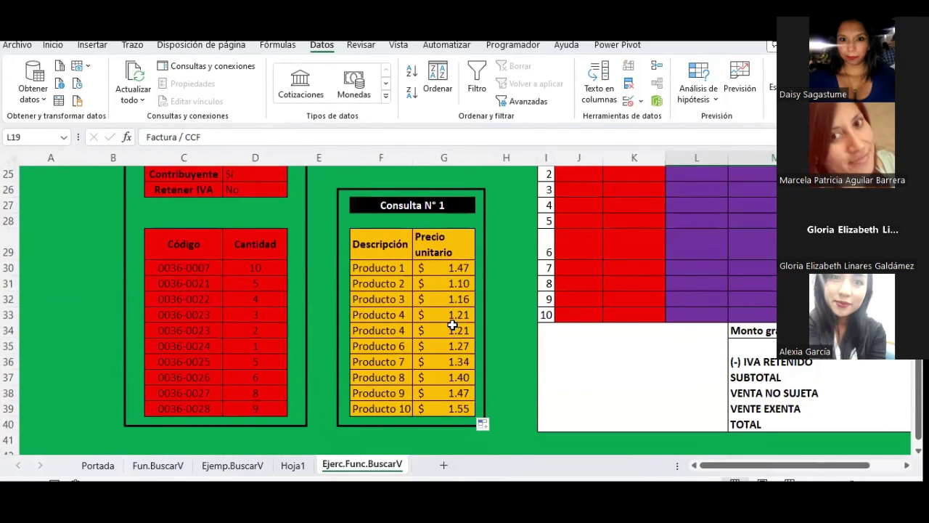
left_click(378, 266)
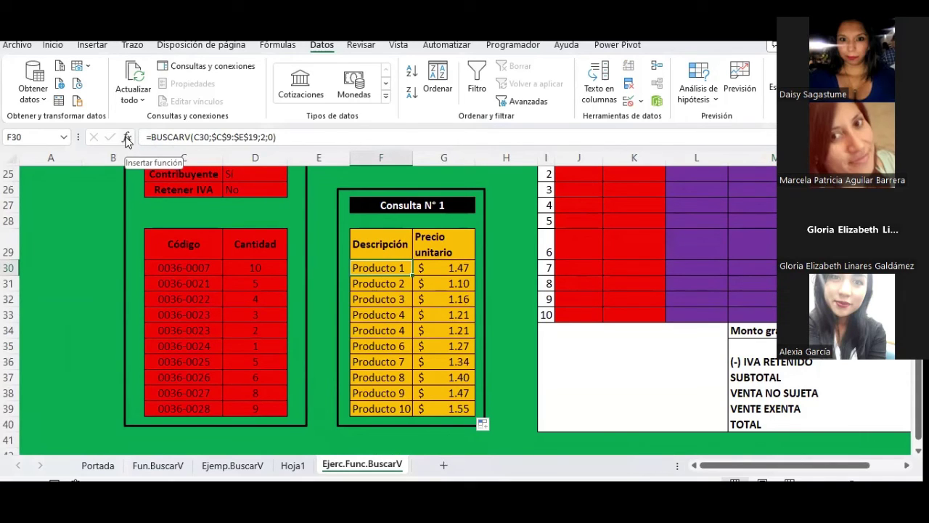
left_click(127, 138)
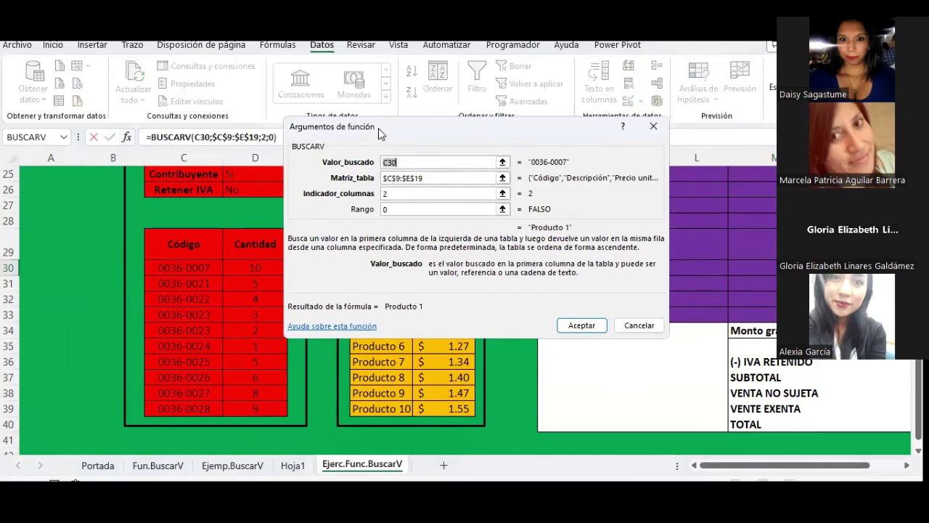
left_click_drag(401, 119, 549, 64)
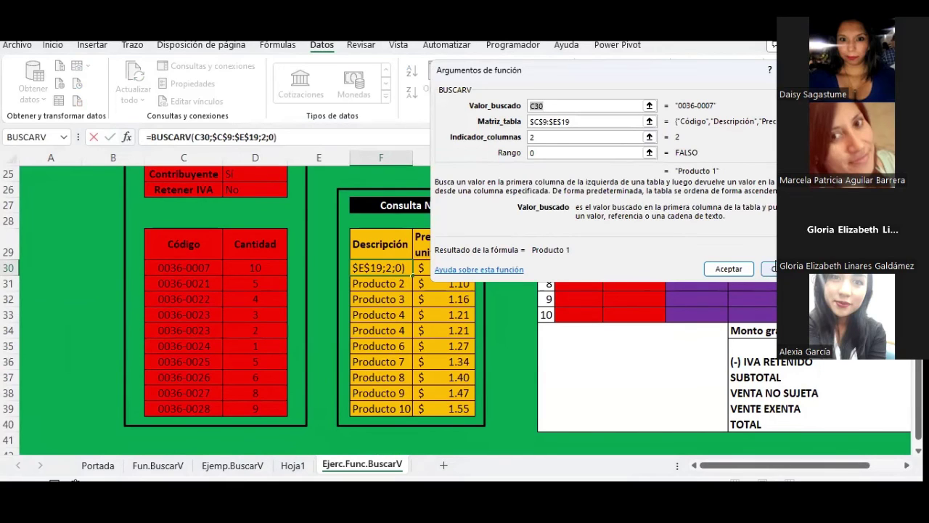
left_click(729, 268)
scroll(294, 254, "down", 5)
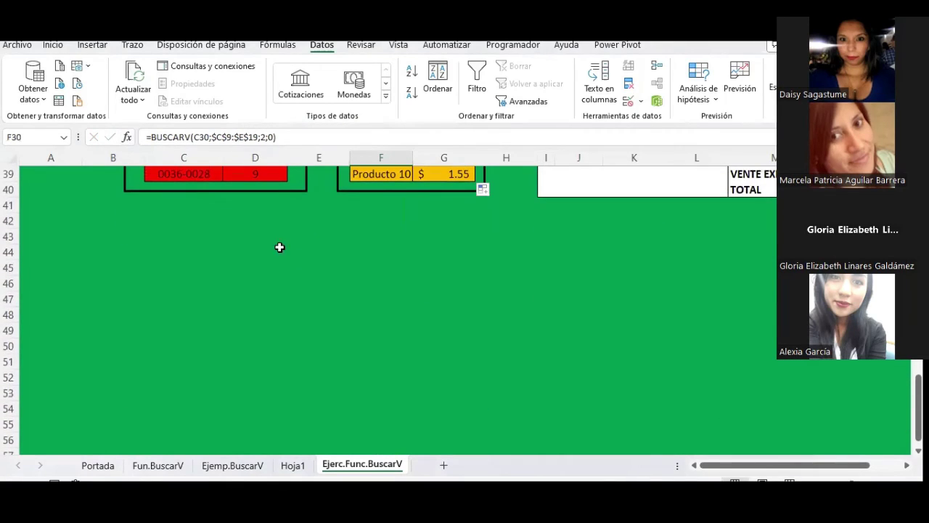
With the black ink pen, draw a box labelled F below the tables
left_click(132, 47)
left_click(124, 78)
left_click_drag(213, 280, 210, 328)
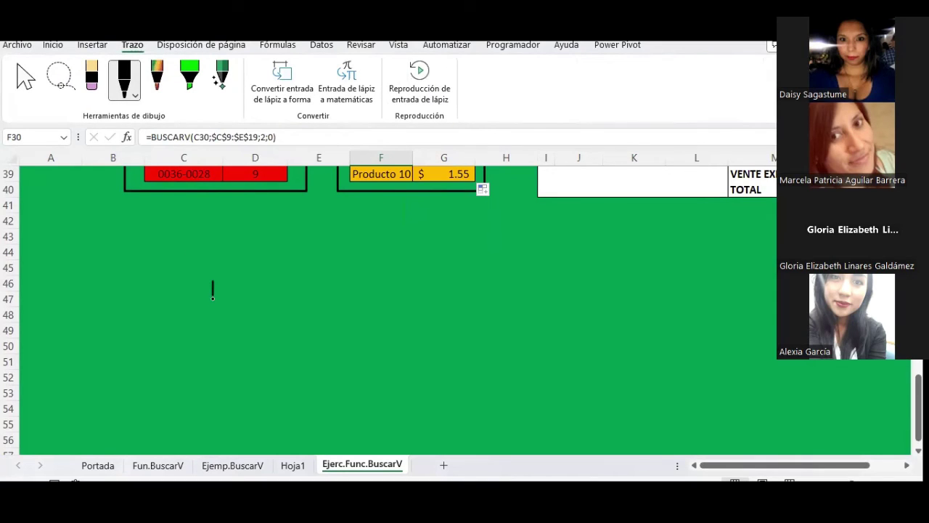
left_click_drag(212, 283, 211, 330)
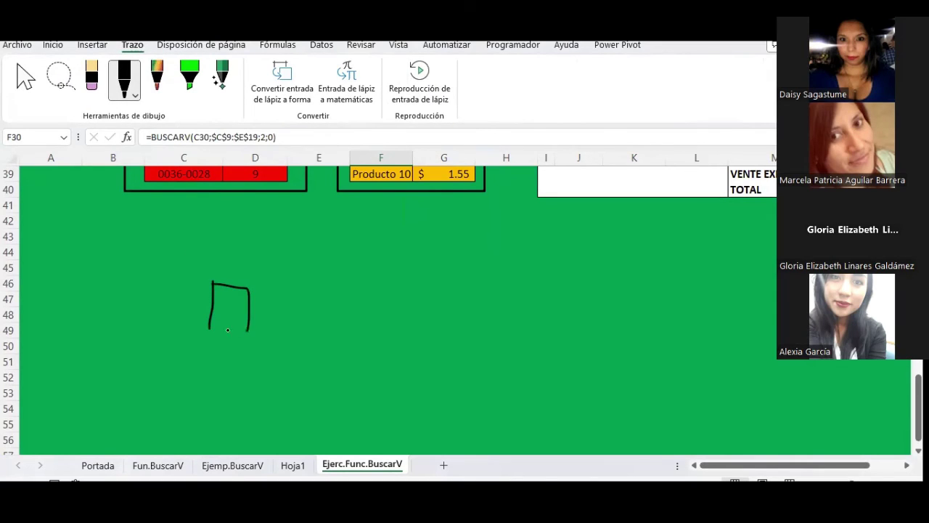
left_click_drag(225, 254, 222, 273)
key("Escape")
Draw a second ink box labelled BD next to the F box
scroll(238, 239, "up", 5)
scroll(239, 235, "down", 3)
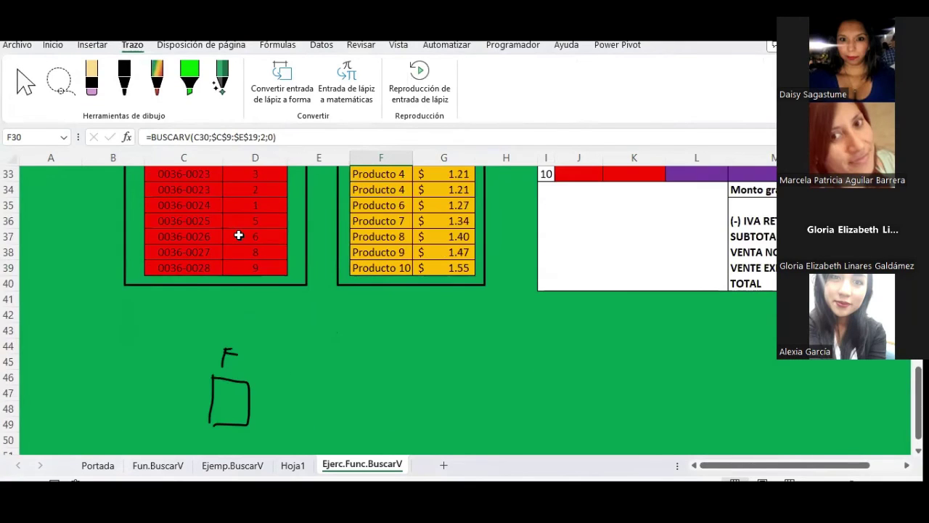
scroll(239, 235, "down", 2)
left_click(124, 79)
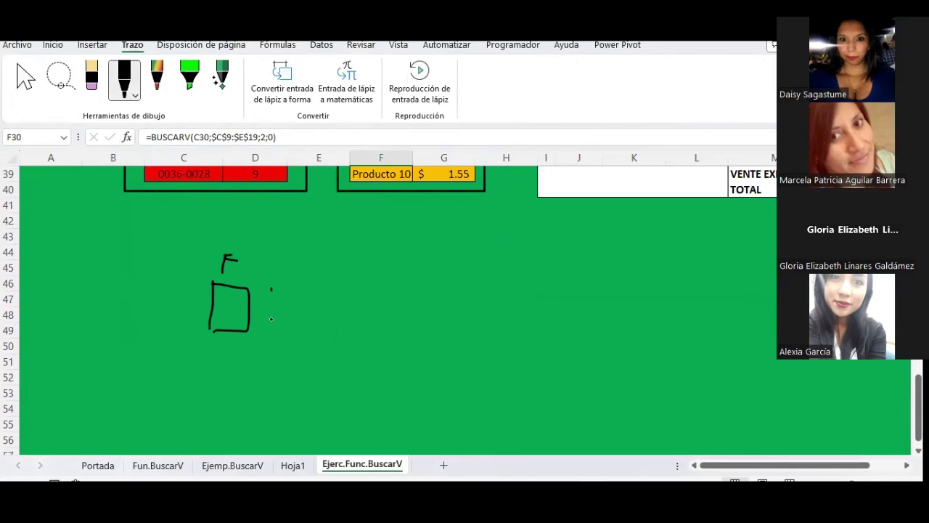
left_click_drag(271, 318, 273, 331)
mouse_move(271, 288)
left_mouse_down()
mouse_move(336, 323)
mouse_move(270, 337)
left_mouse_up()
left_click_drag(286, 262, 280, 281)
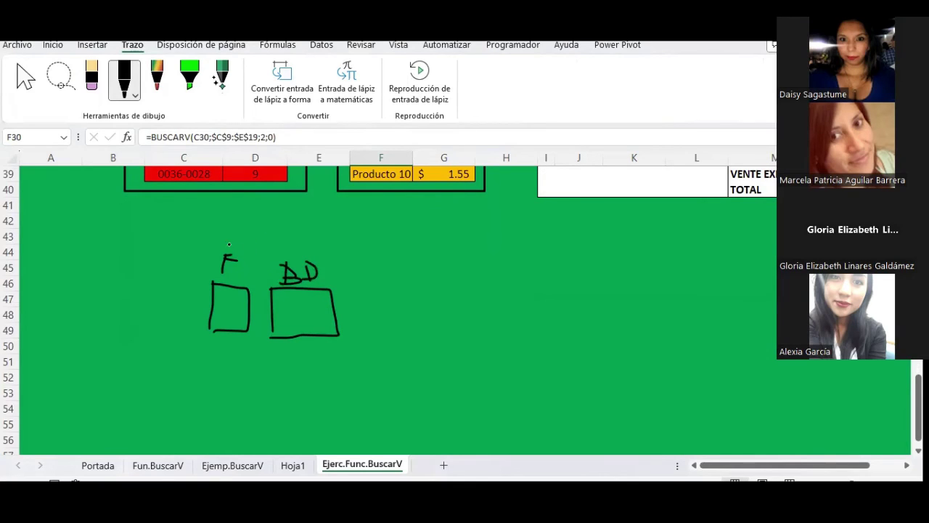
Draw ink arrows from F to BD, and from BD toward Con and Rep
left_click_drag(234, 247, 275, 252)
mouse_move(323, 268)
left_mouse_down()
mouse_move(376, 260)
mouse_move(402, 275)
left_mouse_up()
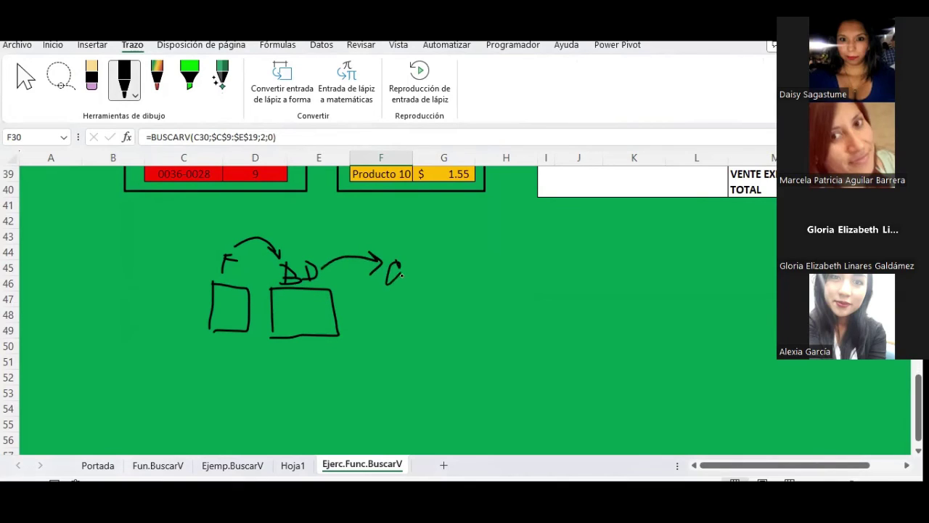
left_click_drag(339, 288, 412, 306)
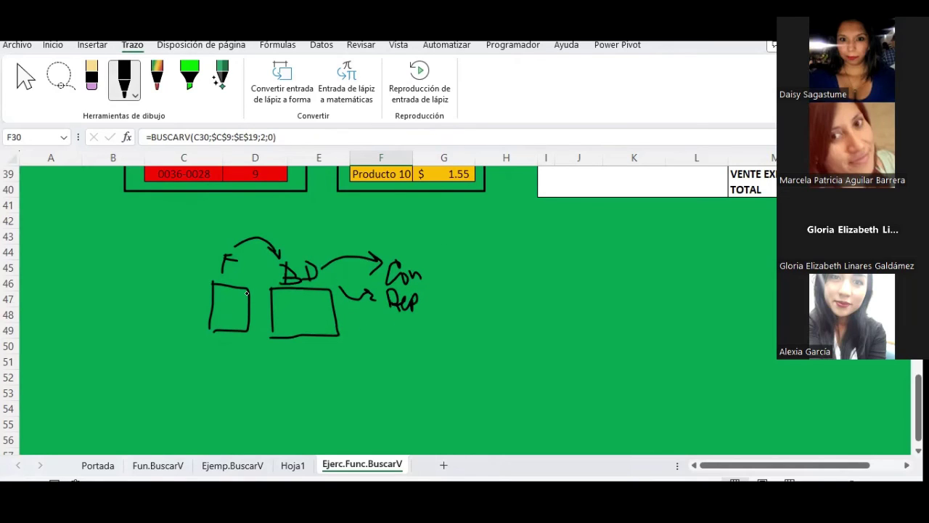
key("Escape")
scroll(218, 287, "up", 5)
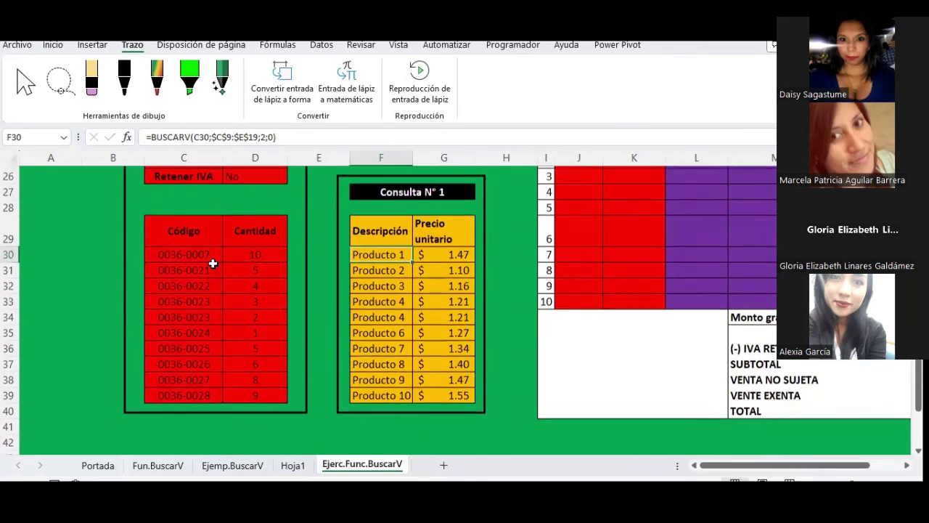
left_click(196, 267)
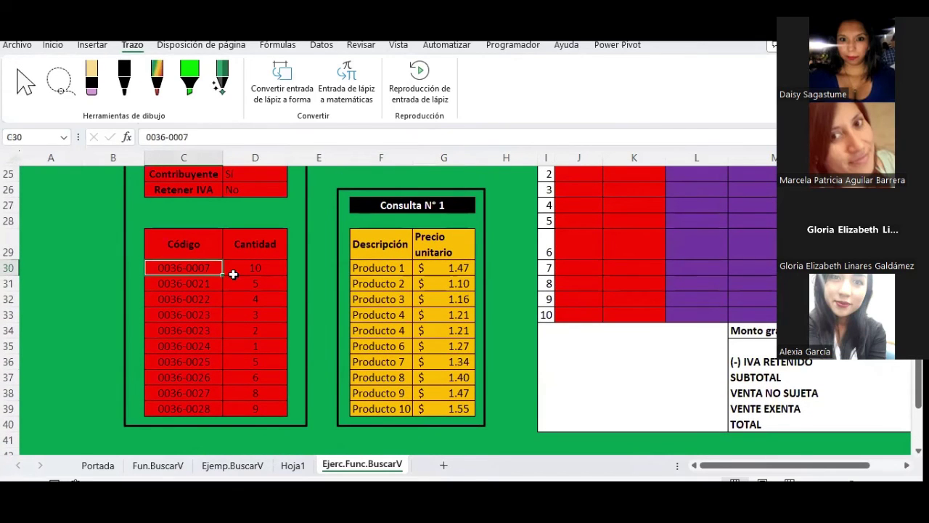
scroll(195, 267, "up", 2)
scroll(194, 268, "down", 1)
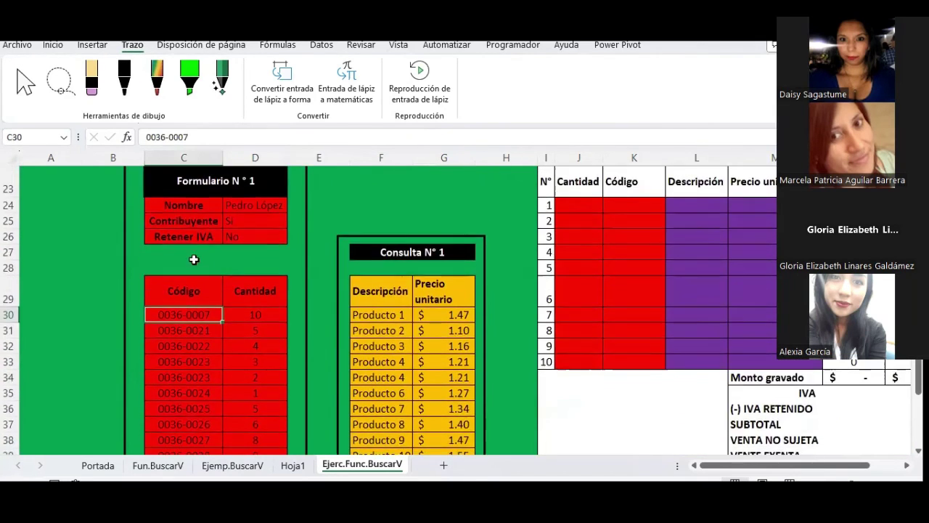
left_click(251, 205)
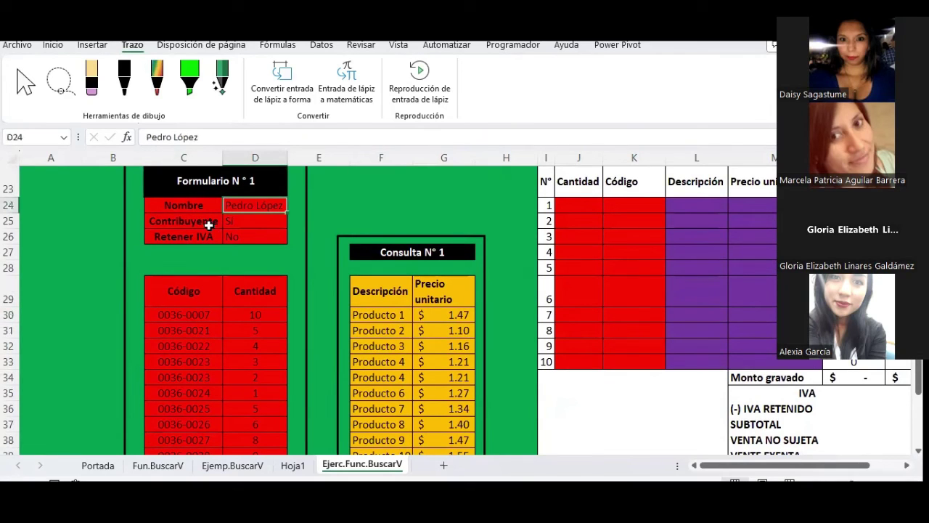
left_click(208, 221)
left_click(197, 236)
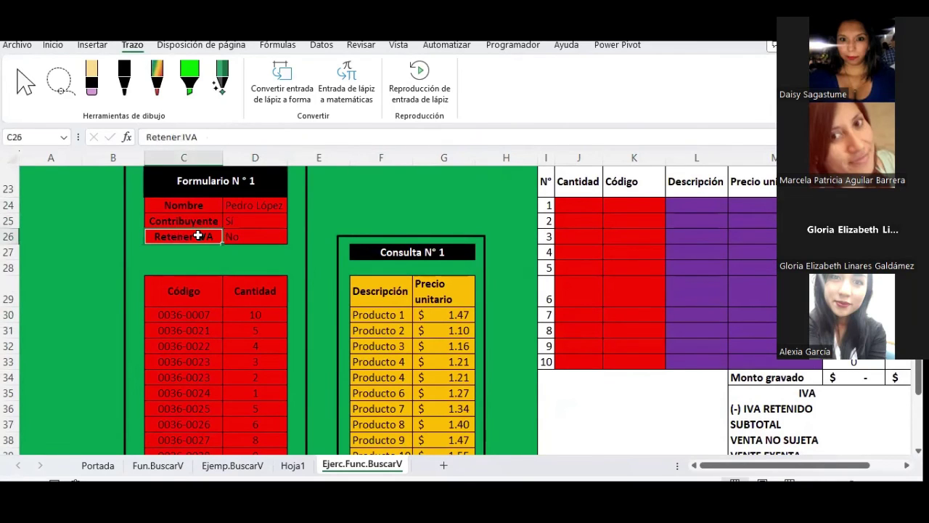
scroll(198, 235, "down", 2)
left_click(196, 222)
left_click(195, 250)
left_click(194, 267)
left_click(191, 284)
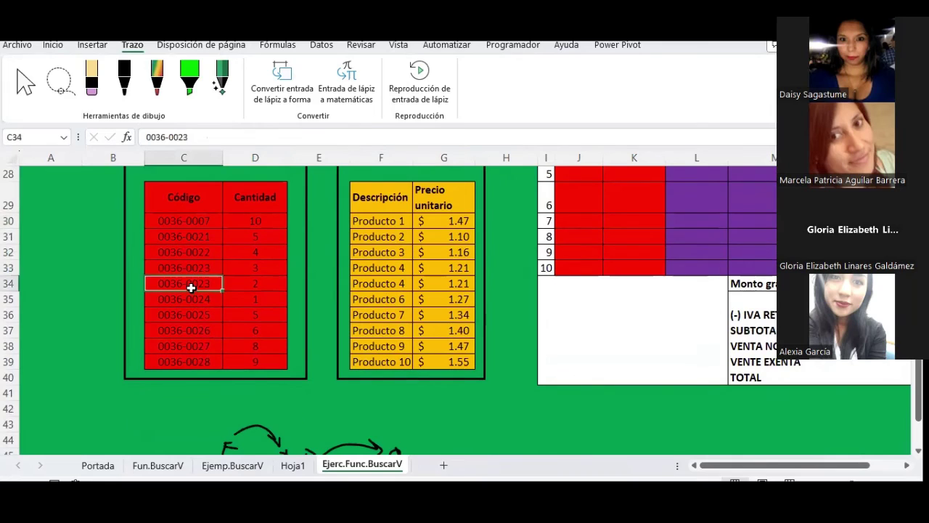
left_click(188, 317)
left_click(188, 328)
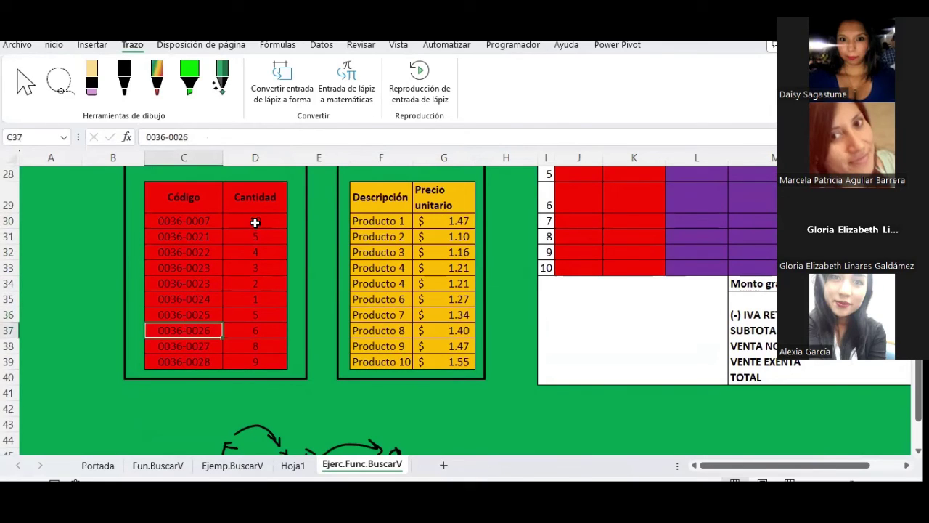
left_click_drag(256, 222, 244, 353)
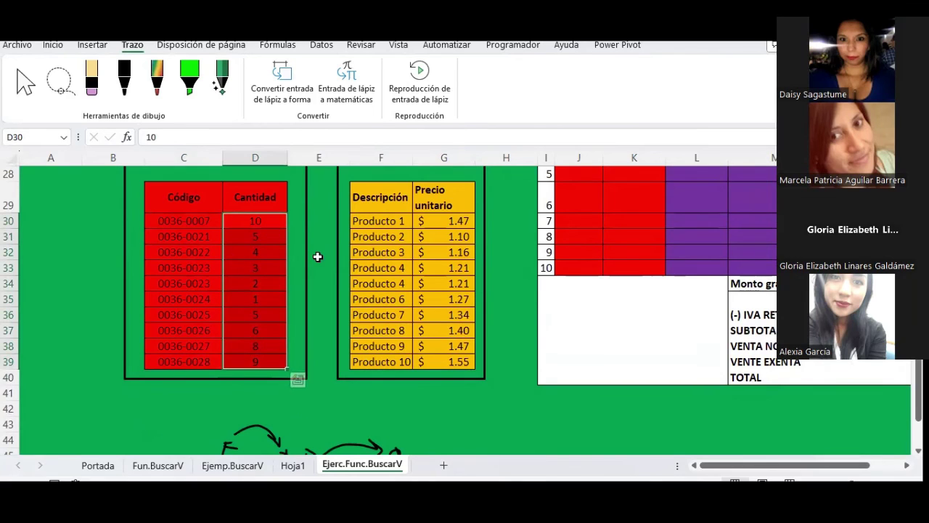
scroll(317, 255, "up", 3)
left_click(124, 78)
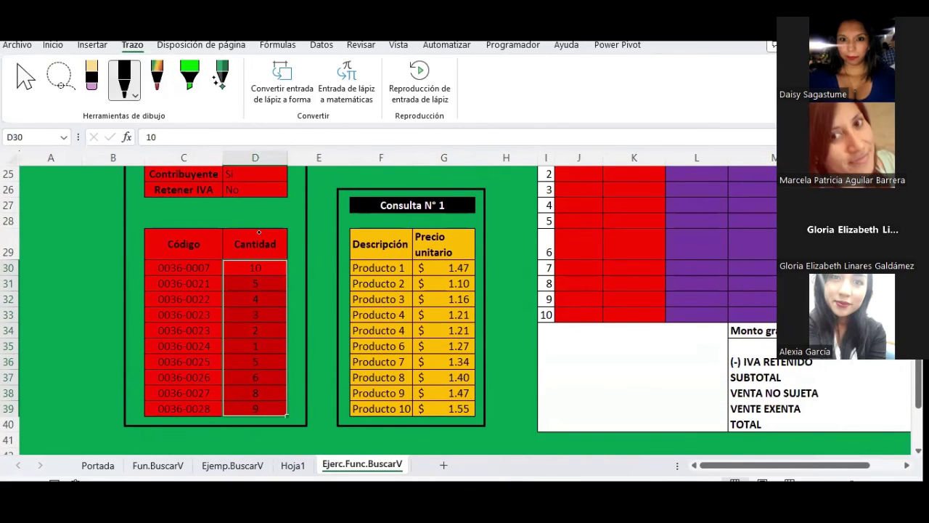
Draw ink arrows from the Cantidad header to Consulta N° 1 and from code 0036-0007 to Producto 1
mouse_move(259, 228)
left_mouse_down()
mouse_move(333, 206)
mouse_move(346, 218)
left_mouse_up()
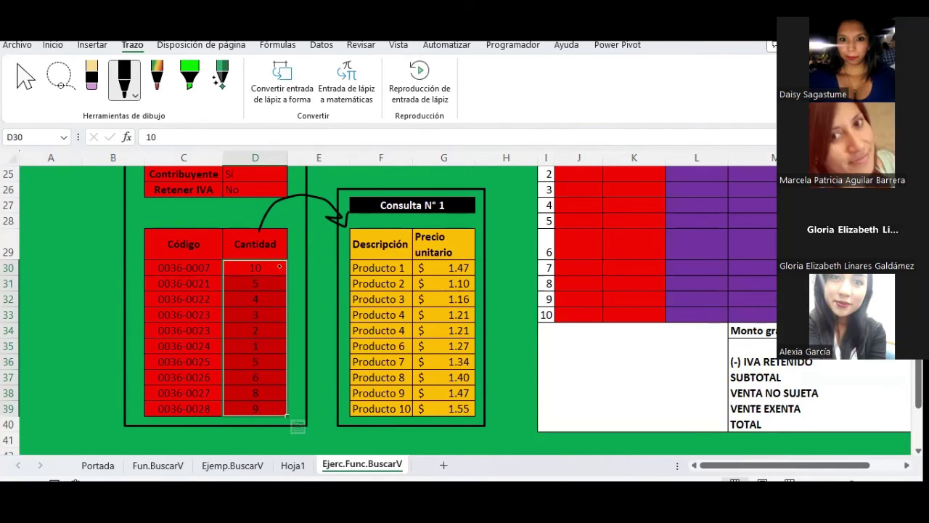
left_click_drag(221, 249, 352, 276)
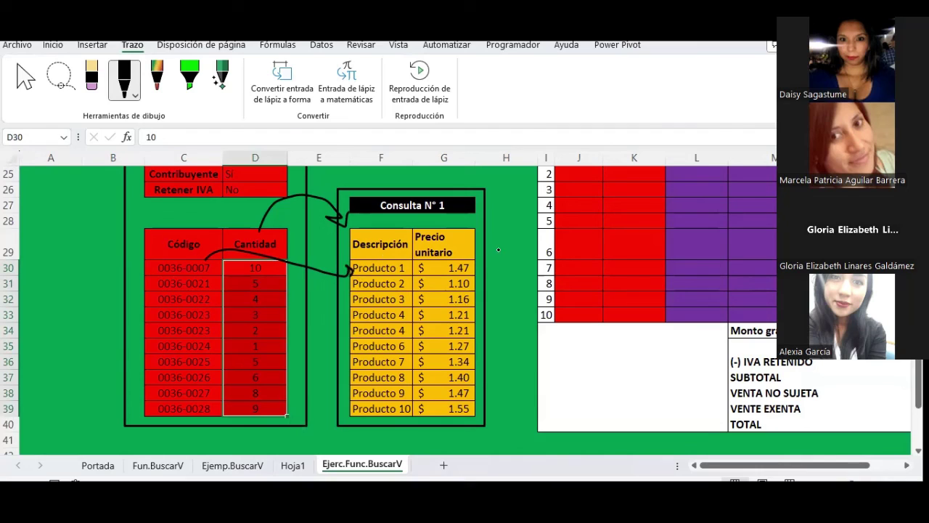
key("Escape")
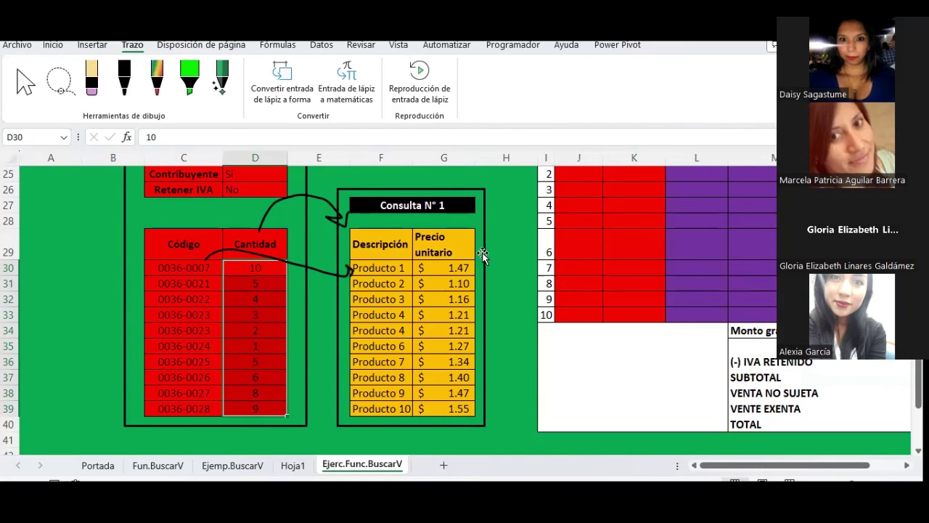
left_click(390, 268)
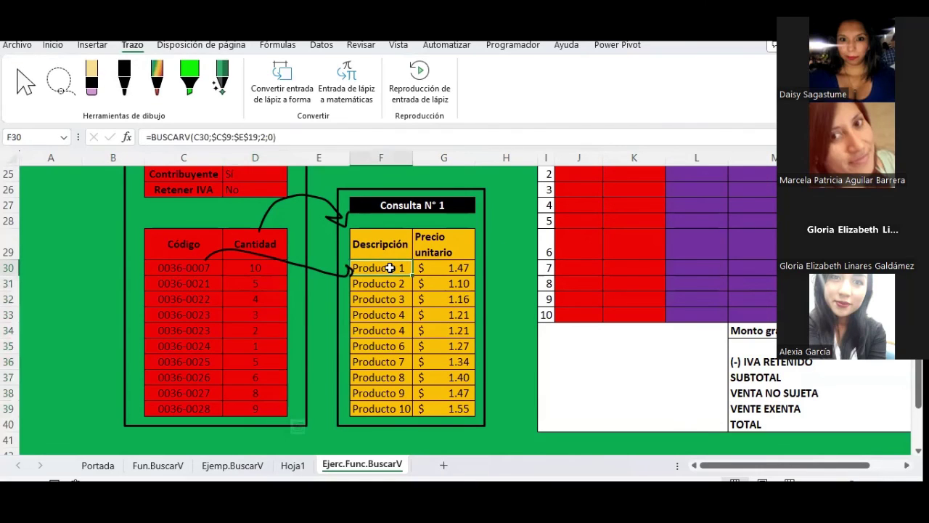
left_click(130, 137)
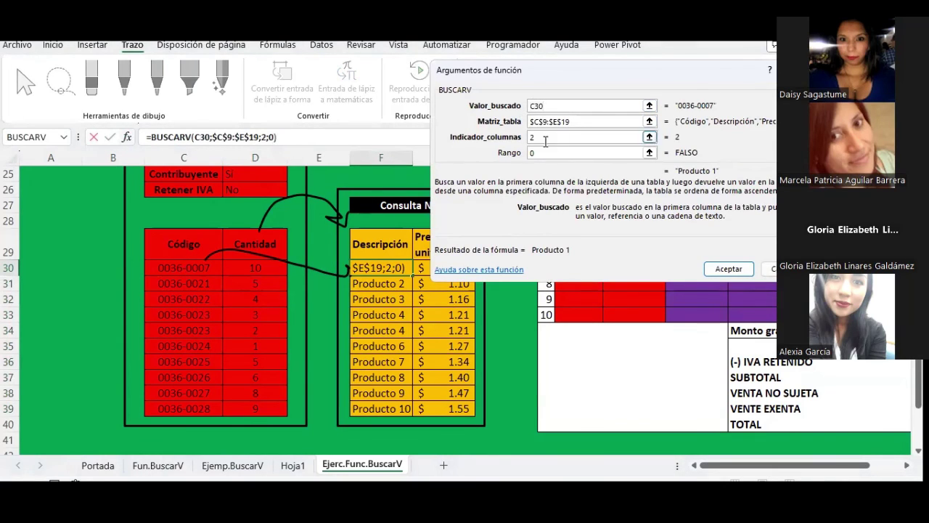
left_click(583, 121)
scroll(299, 236, "up", 5)
scroll(298, 236, "up", 1)
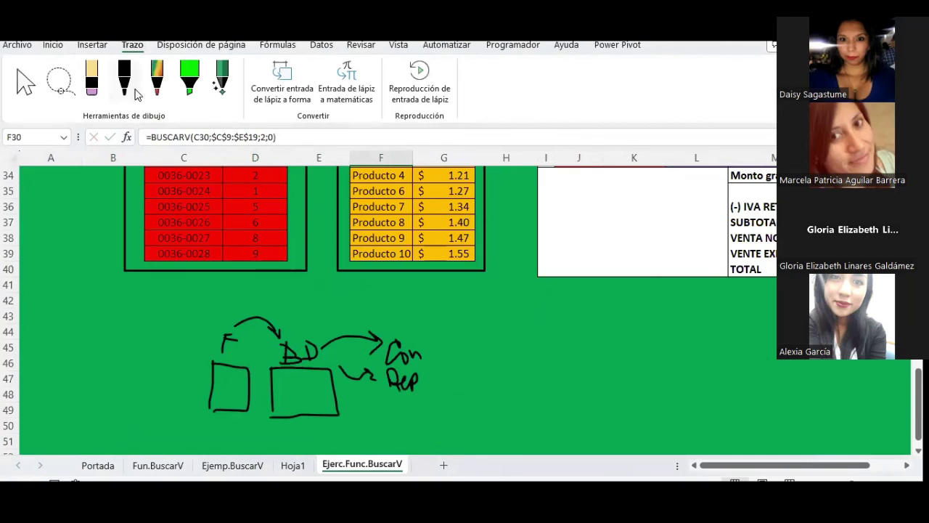
Draw a third ink box labelled Param., then stop inking and scroll up to Tabla N° 1
left_click_drag(470, 357, 474, 392)
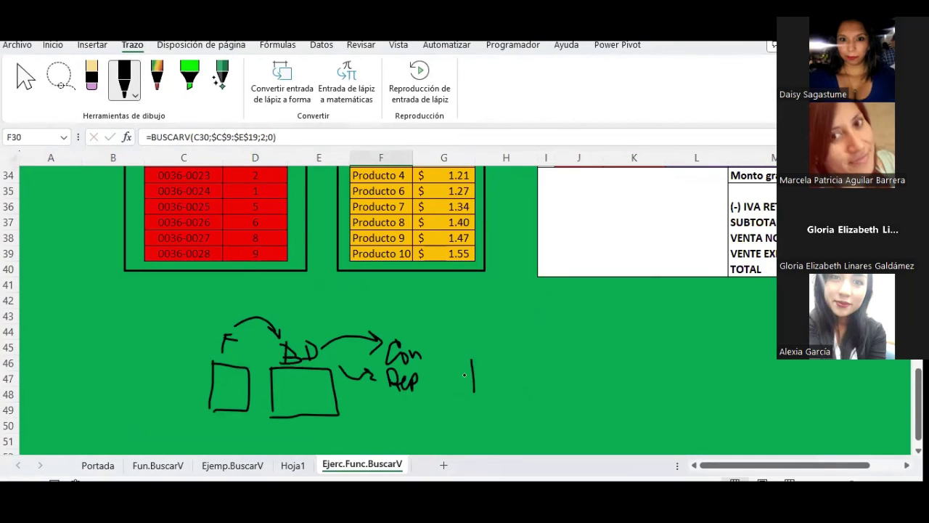
mouse_move(469, 355)
left_mouse_down()
mouse_move(539, 396)
mouse_move(475, 392)
left_mouse_up()
mouse_move(472, 333)
left_mouse_down()
mouse_move(475, 354)
mouse_move(485, 336)
mouse_move(486, 346)
mouse_move(503, 350)
mouse_move(549, 348)
left_mouse_up()
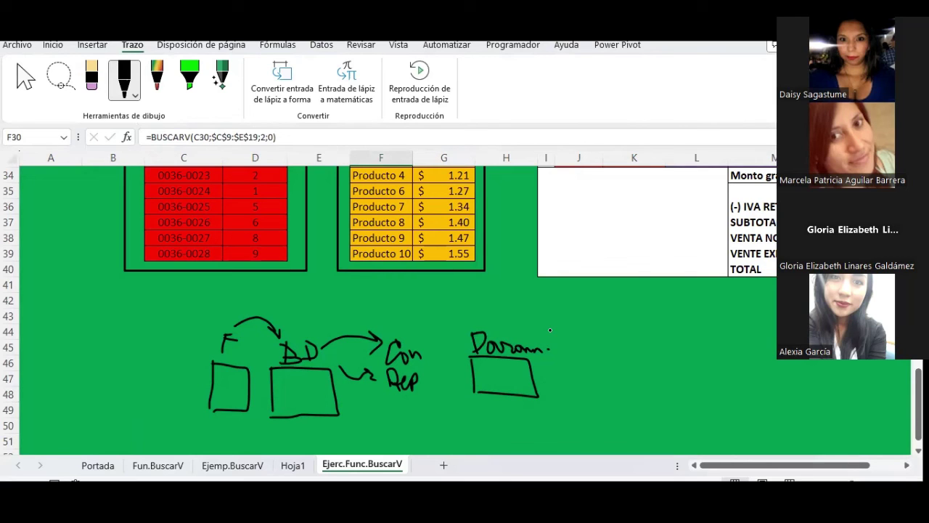
key("Escape")
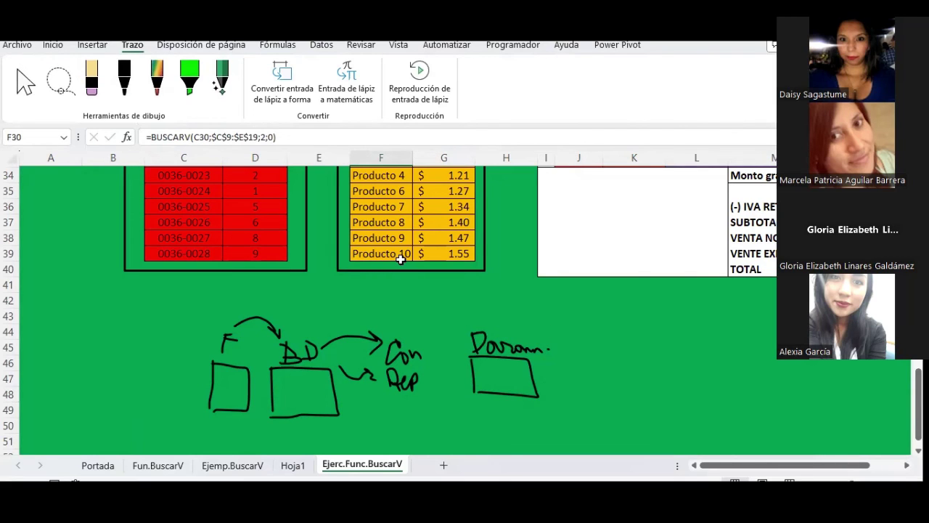
scroll(365, 216, "up", 4)
scroll(365, 216, "up", 6)
Check code 0036-0007, Producto 1 and its unrounded price, then select Producto 1's Consulta N° 1 result in F30
left_click(202, 283)
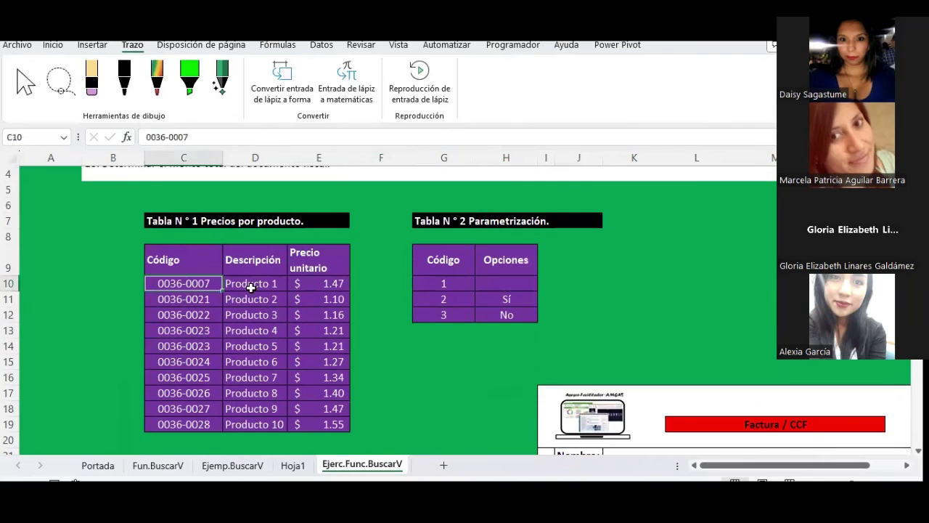
left_click(255, 291)
left_click(326, 284)
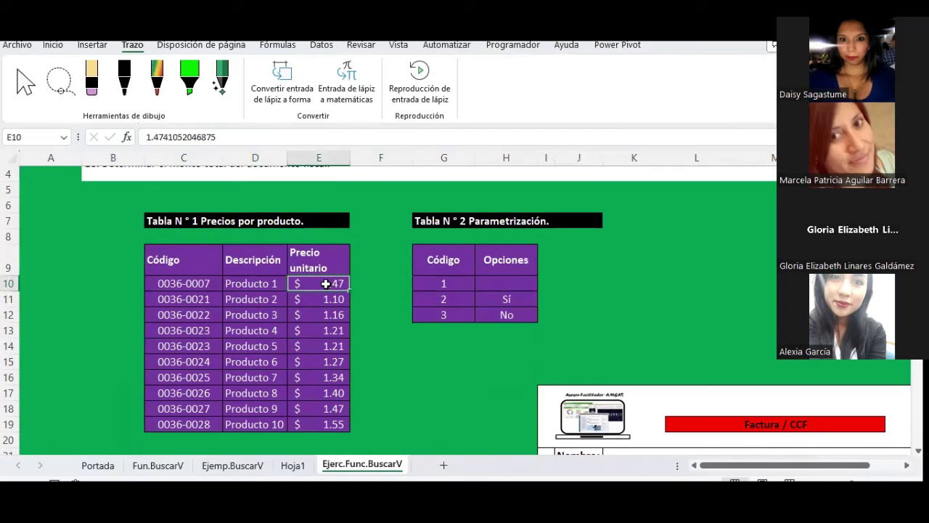
scroll(326, 284, "down", 5)
scroll(328, 283, "down", 2)
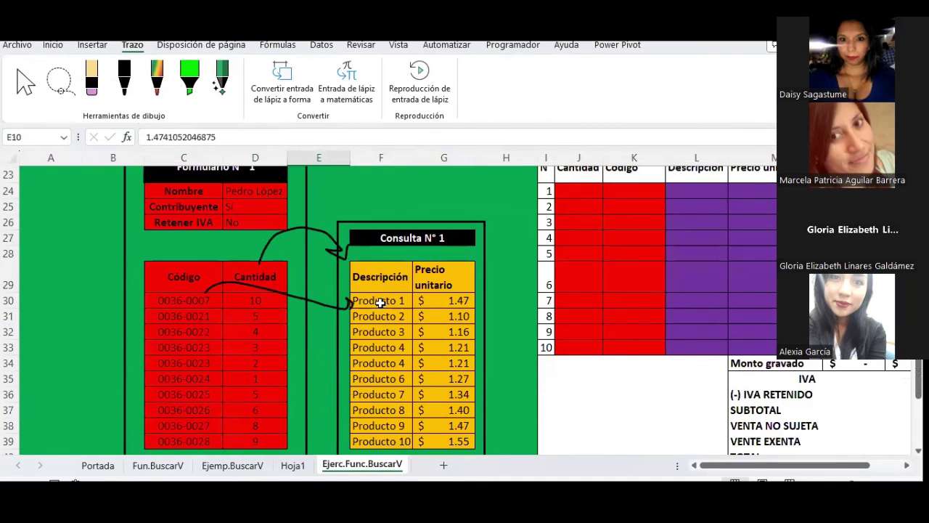
scroll(382, 302, "up", 5)
scroll(267, 266, "down", 4)
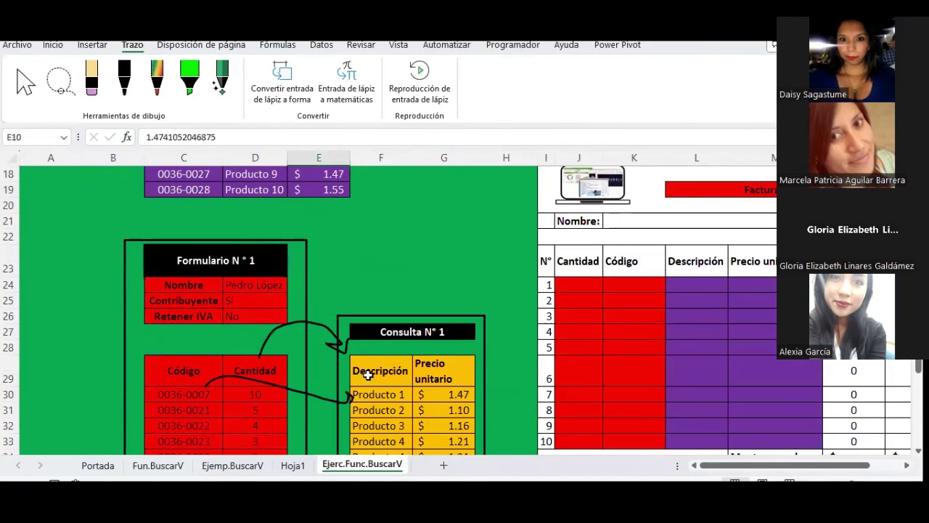
left_click(384, 399)
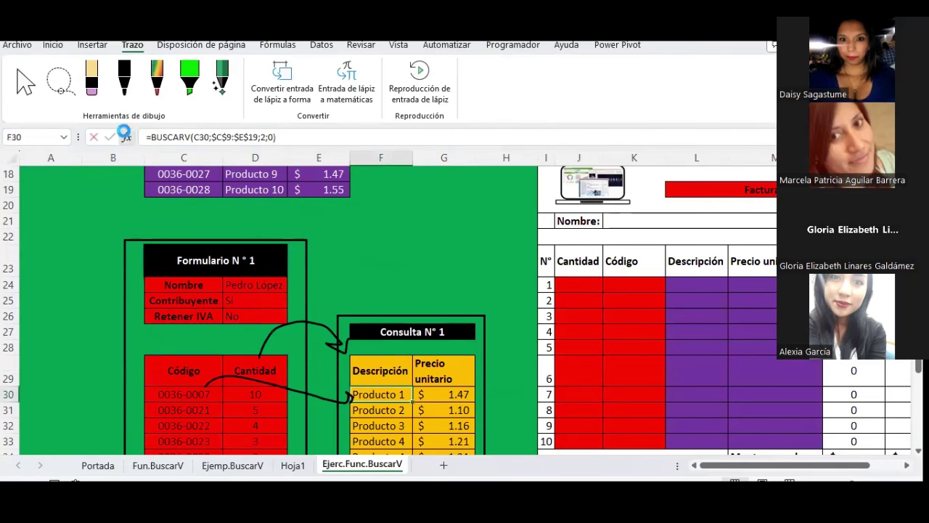
key("F2")
key("shift+F3")
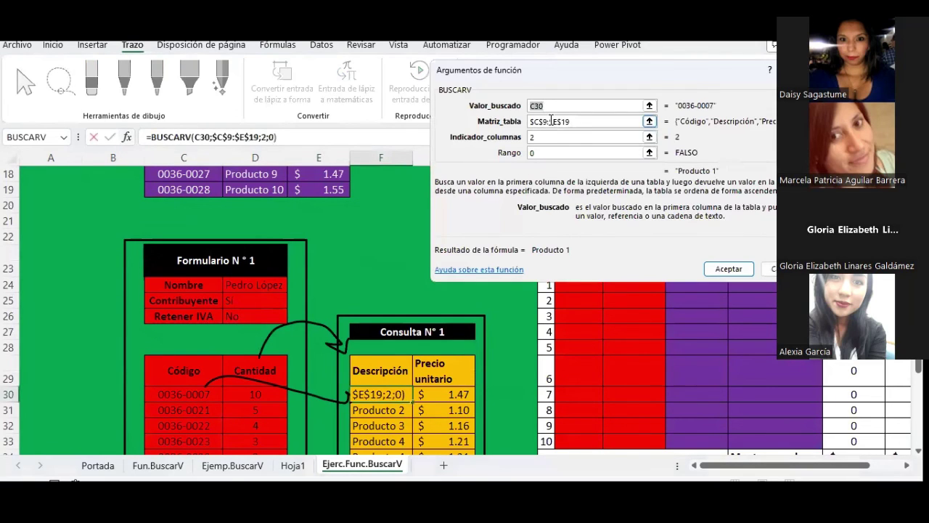
key("Tab")
key("Return")
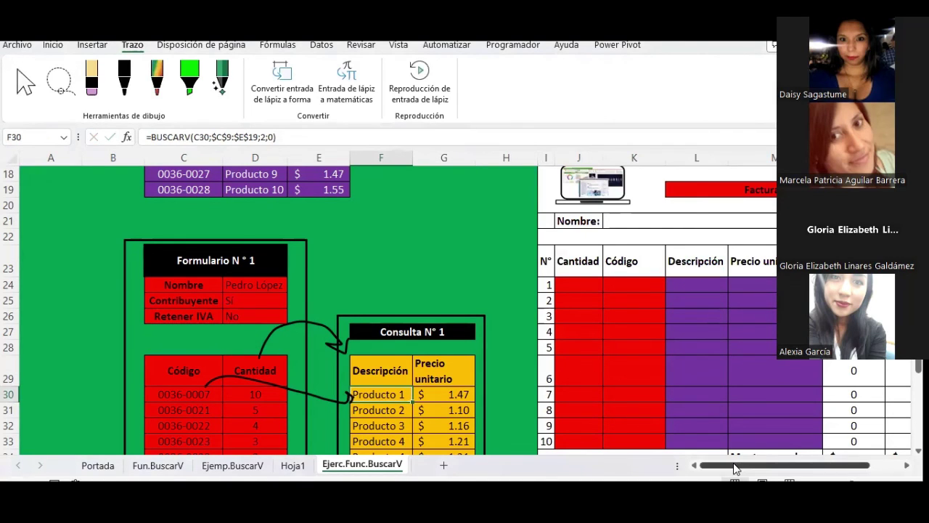
left_click_drag(734, 464, 762, 465)
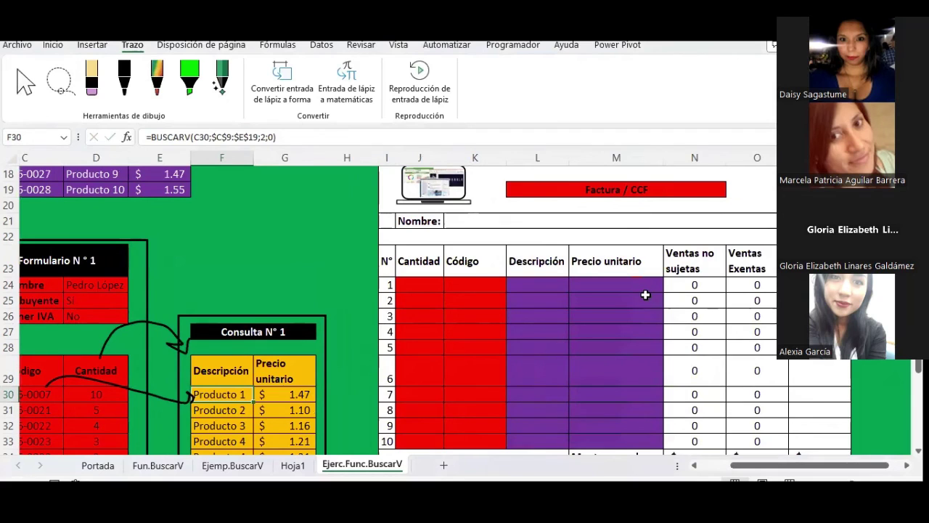
left_click_drag(786, 471, 798, 468)
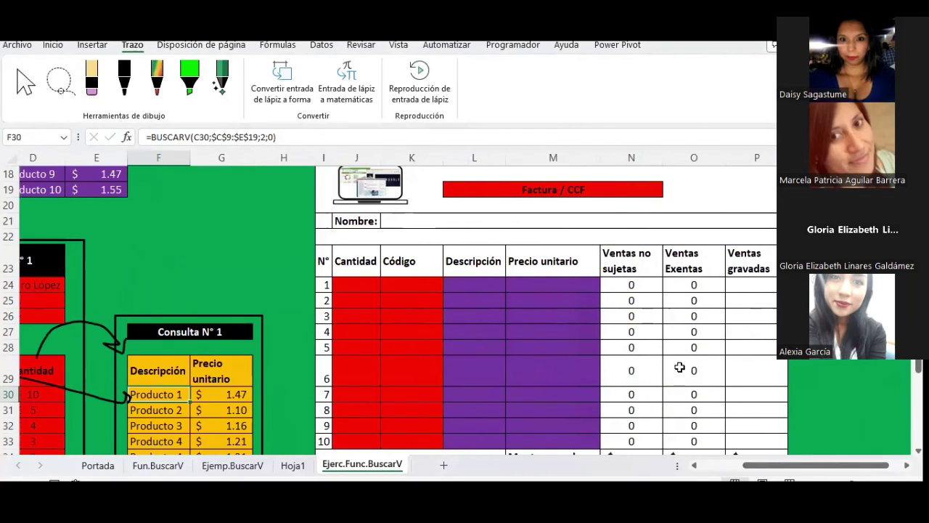
scroll(672, 332, "down", 2)
scroll(663, 332, "down", 1)
scroll(663, 332, "up", 1)
scroll(659, 330, "up", 2)
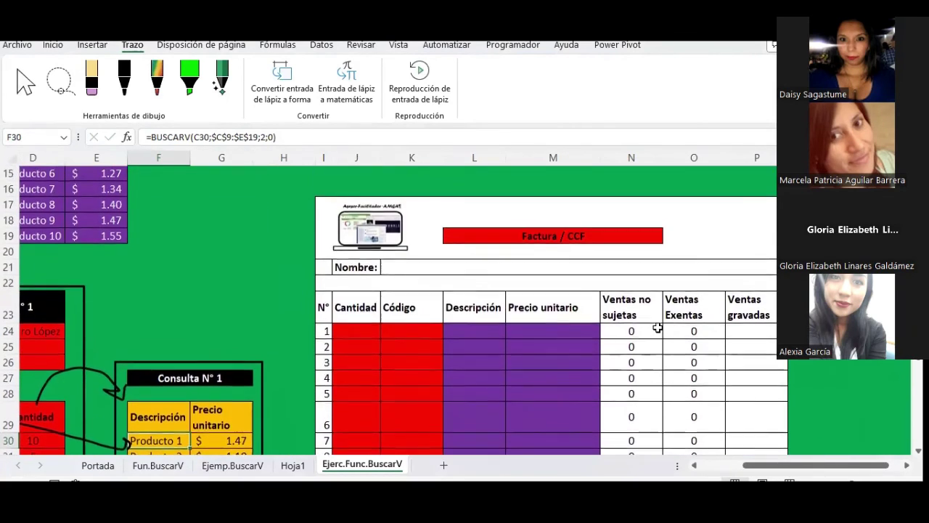
scroll(658, 326, "down", 2)
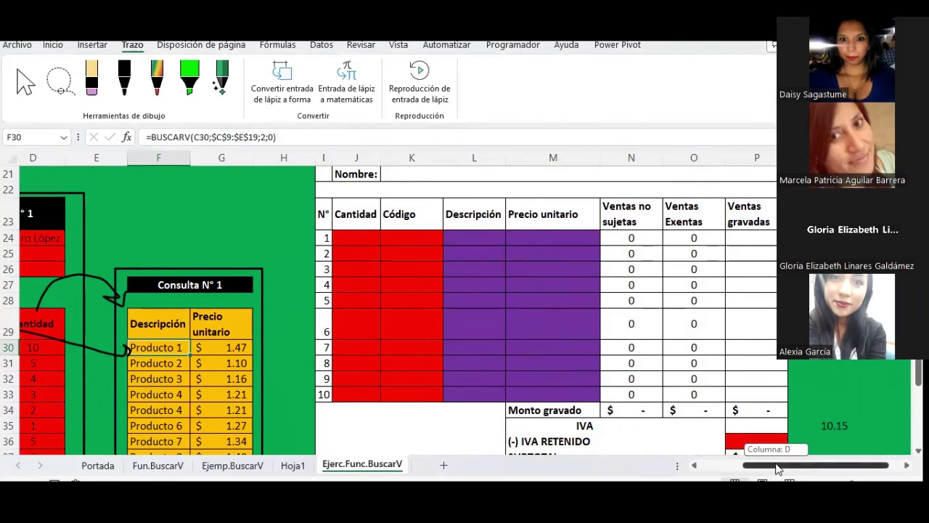
left_click_drag(786, 464, 795, 463)
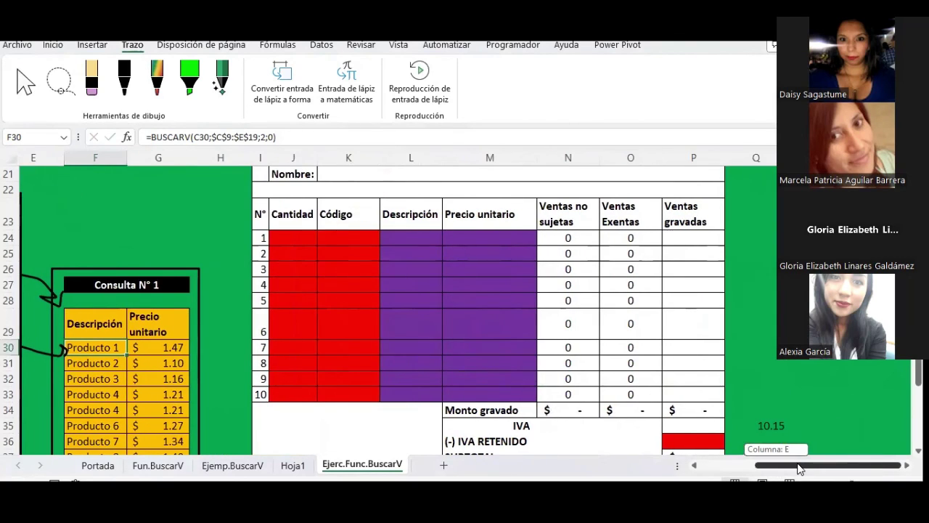
left_click(697, 241)
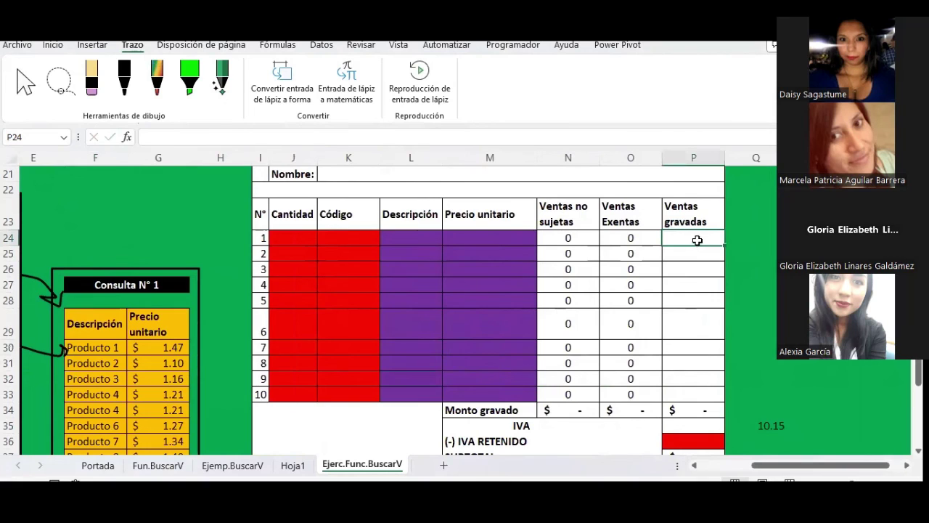
scroll(426, 266, "up", 1)
scroll(361, 293, "up", 1)
scroll(361, 294, "up", 1)
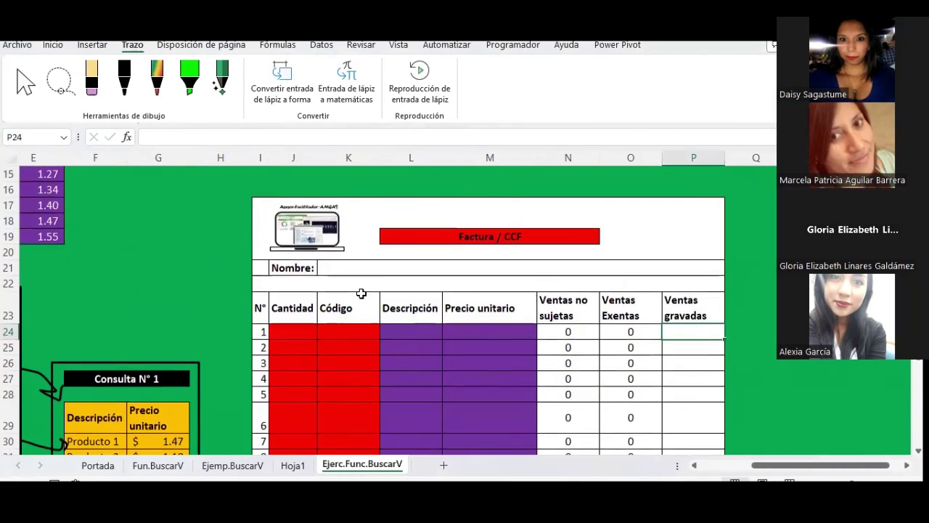
scroll(361, 294, "down", 1)
scroll(361, 293, "down", 1)
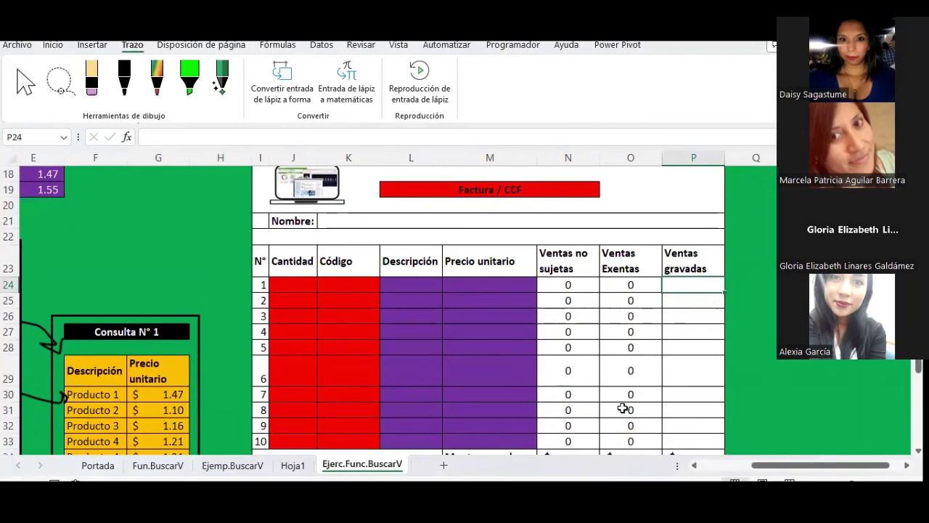
left_click_drag(792, 465, 764, 464)
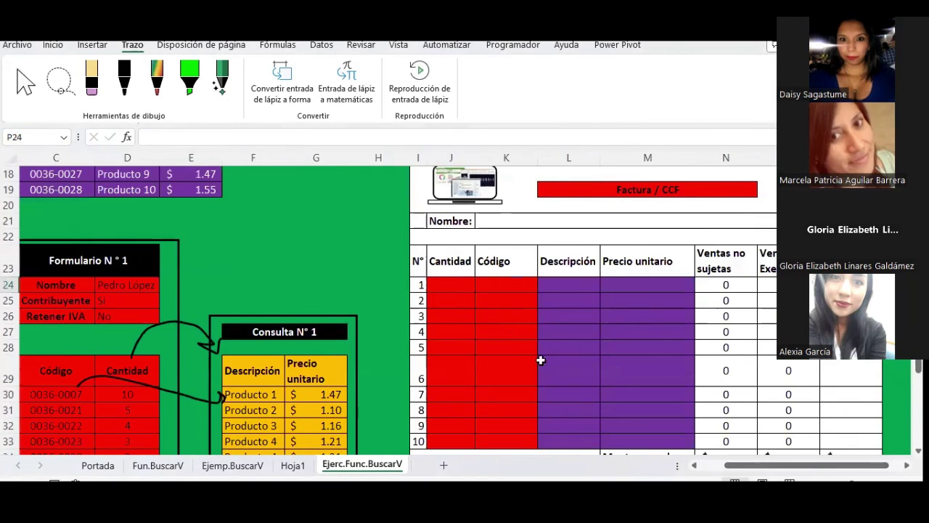
left_click(442, 287)
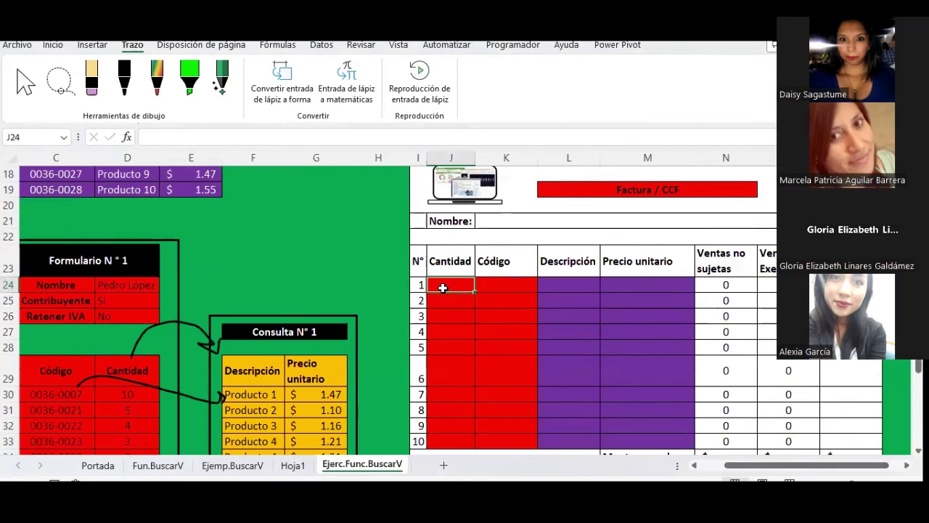
left_click(140, 399)
left_click(450, 292)
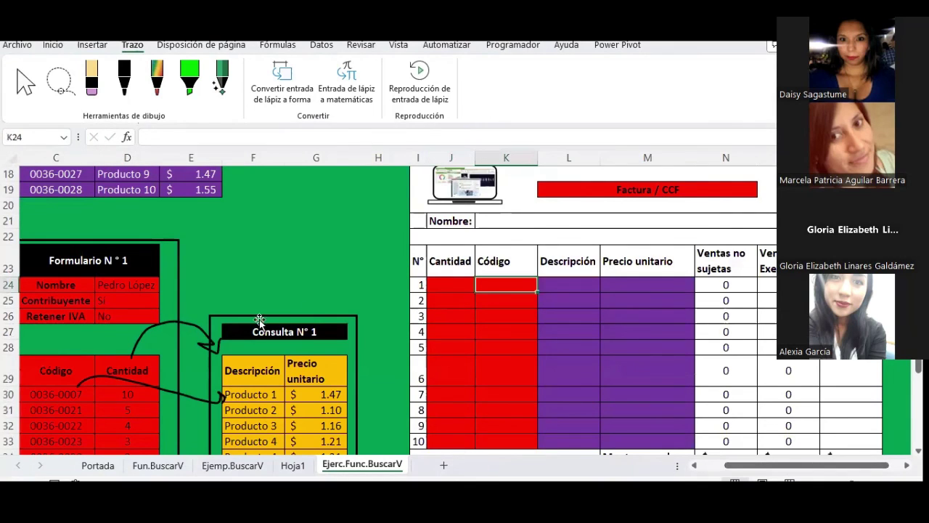
left_click(76, 394)
left_click(519, 287)
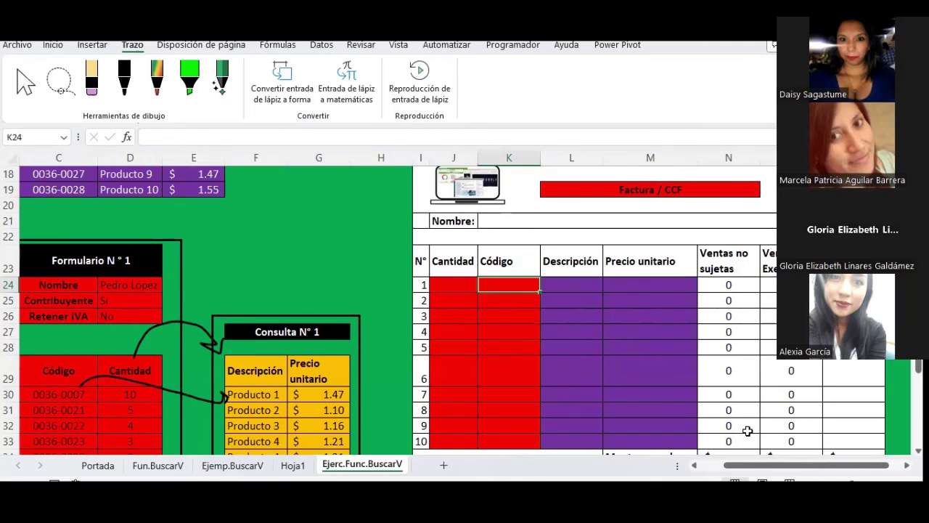
scroll(748, 432, "right", 2)
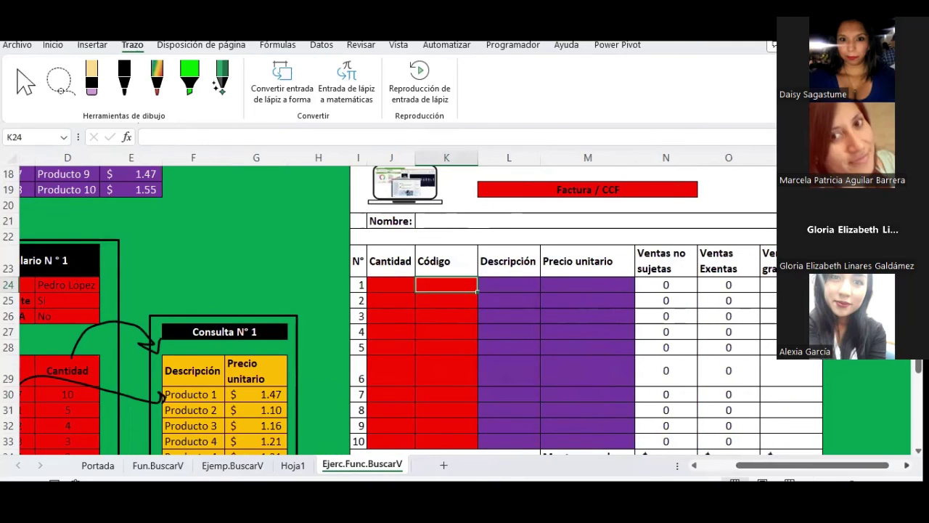
scroll(422, 312, "right", 3)
scroll(421, 312, "right", 3)
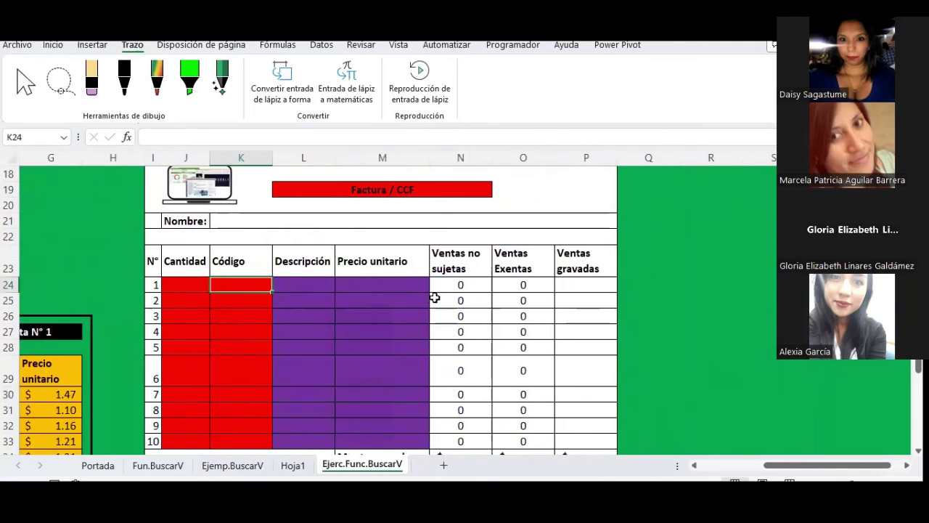
left_click_drag(787, 469, 745, 470)
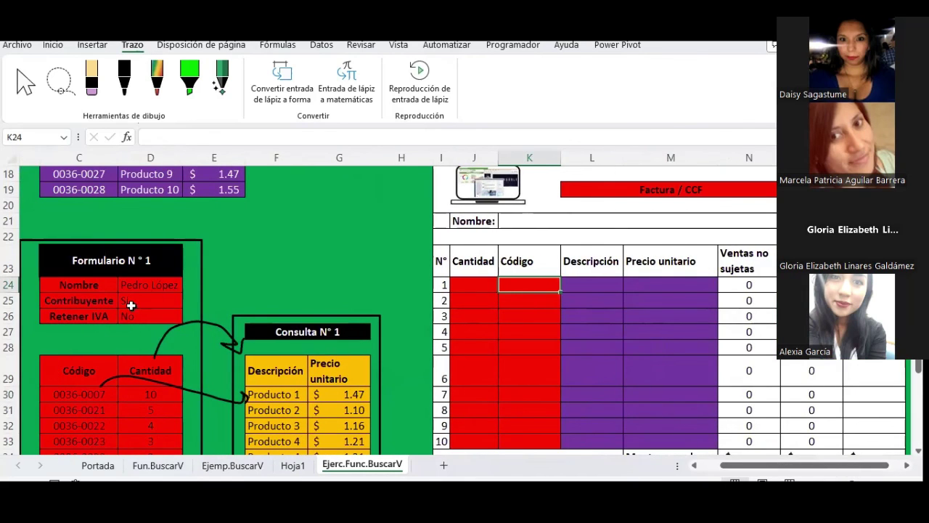
mouse_move(826, 470)
left_mouse_down()
mouse_move(887, 460)
mouse_move(866, 442)
left_mouse_up()
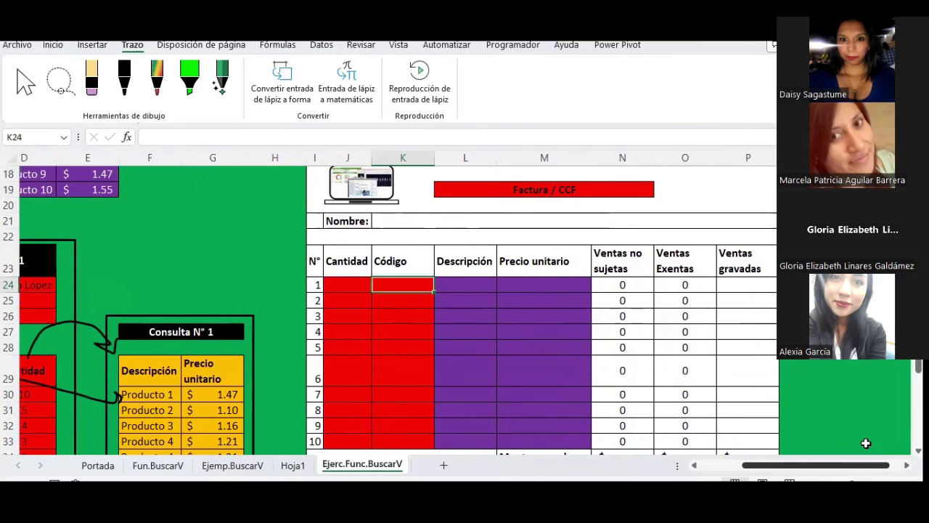
left_click(518, 187)
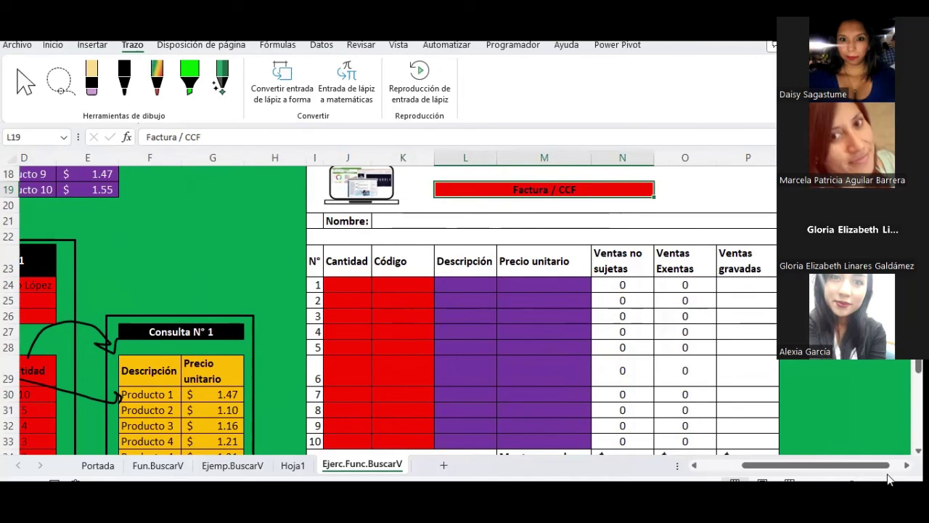
scroll(508, 305, "right", 2)
scroll(574, 385, "right", 3)
scroll(574, 385, "down", 3)
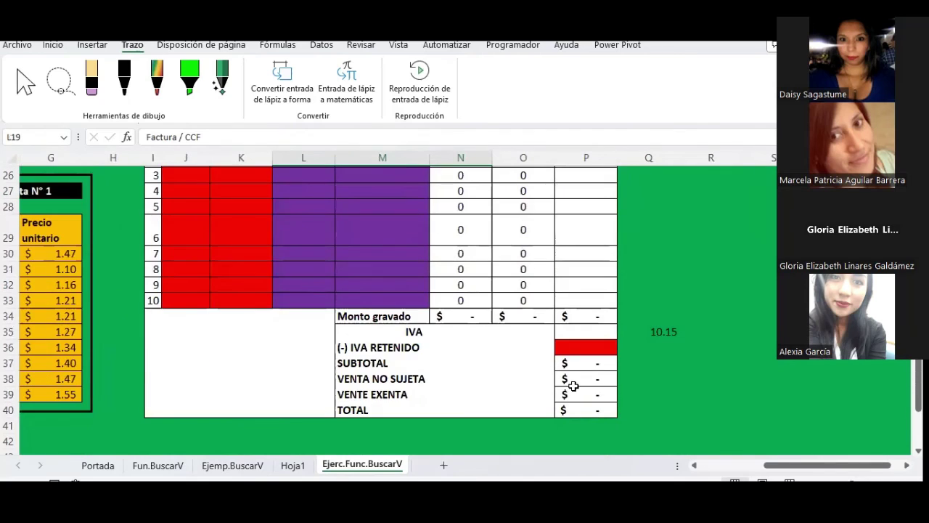
left_click(573, 331)
left_click(577, 349)
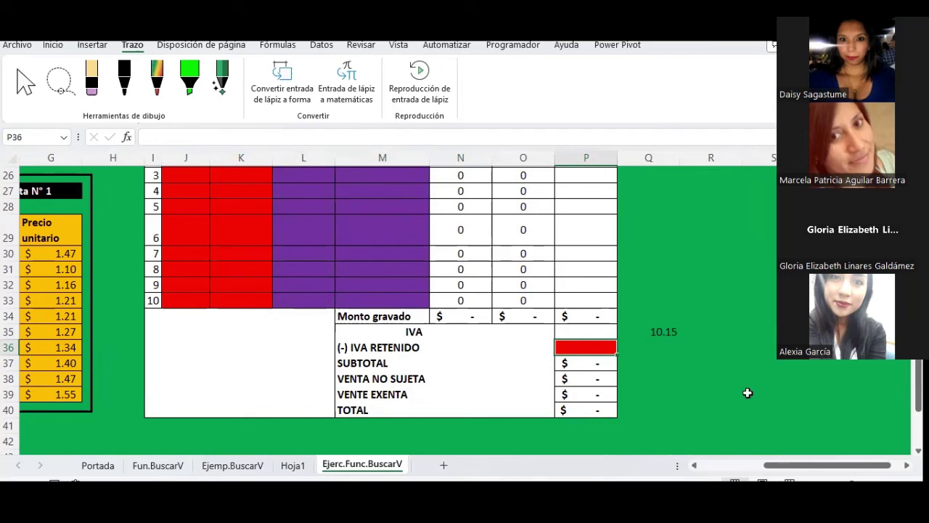
left_click_drag(784, 469, 740, 473)
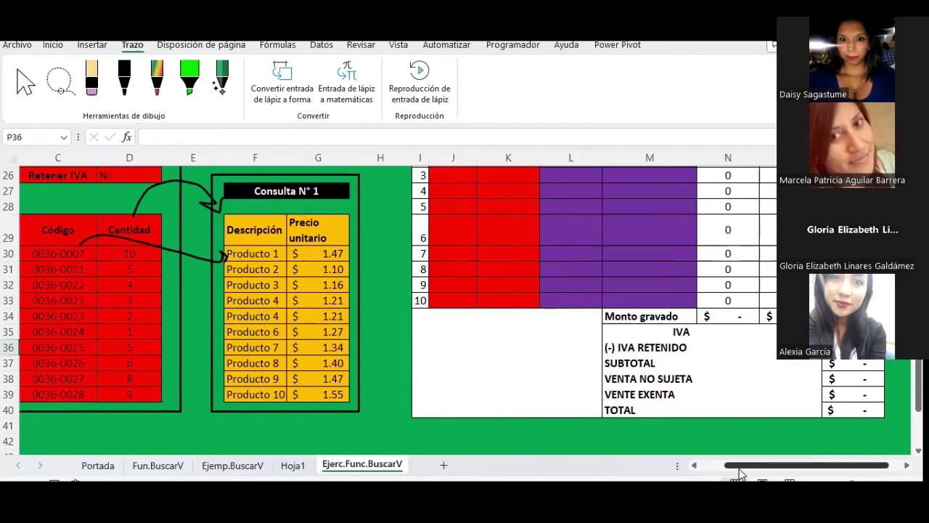